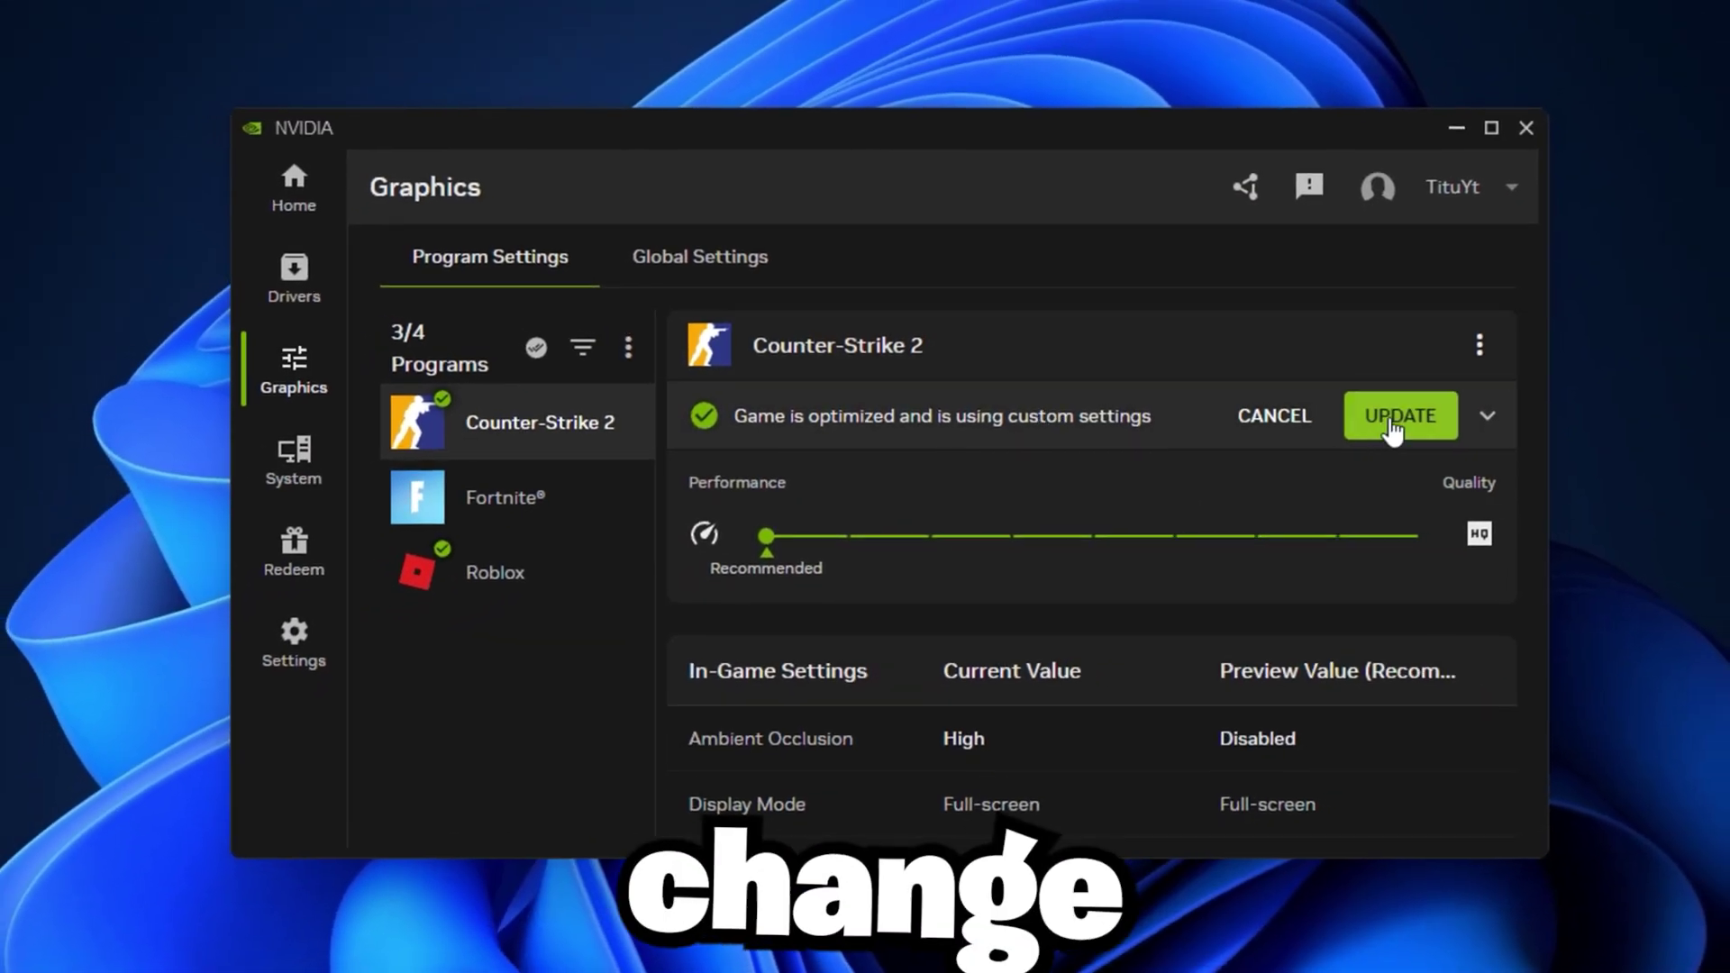
- Apply the optimized settings to Counter-Strike 2, then view the global Image Scaling options
{"action": "left_click", "coordinate": [1392, 424]}
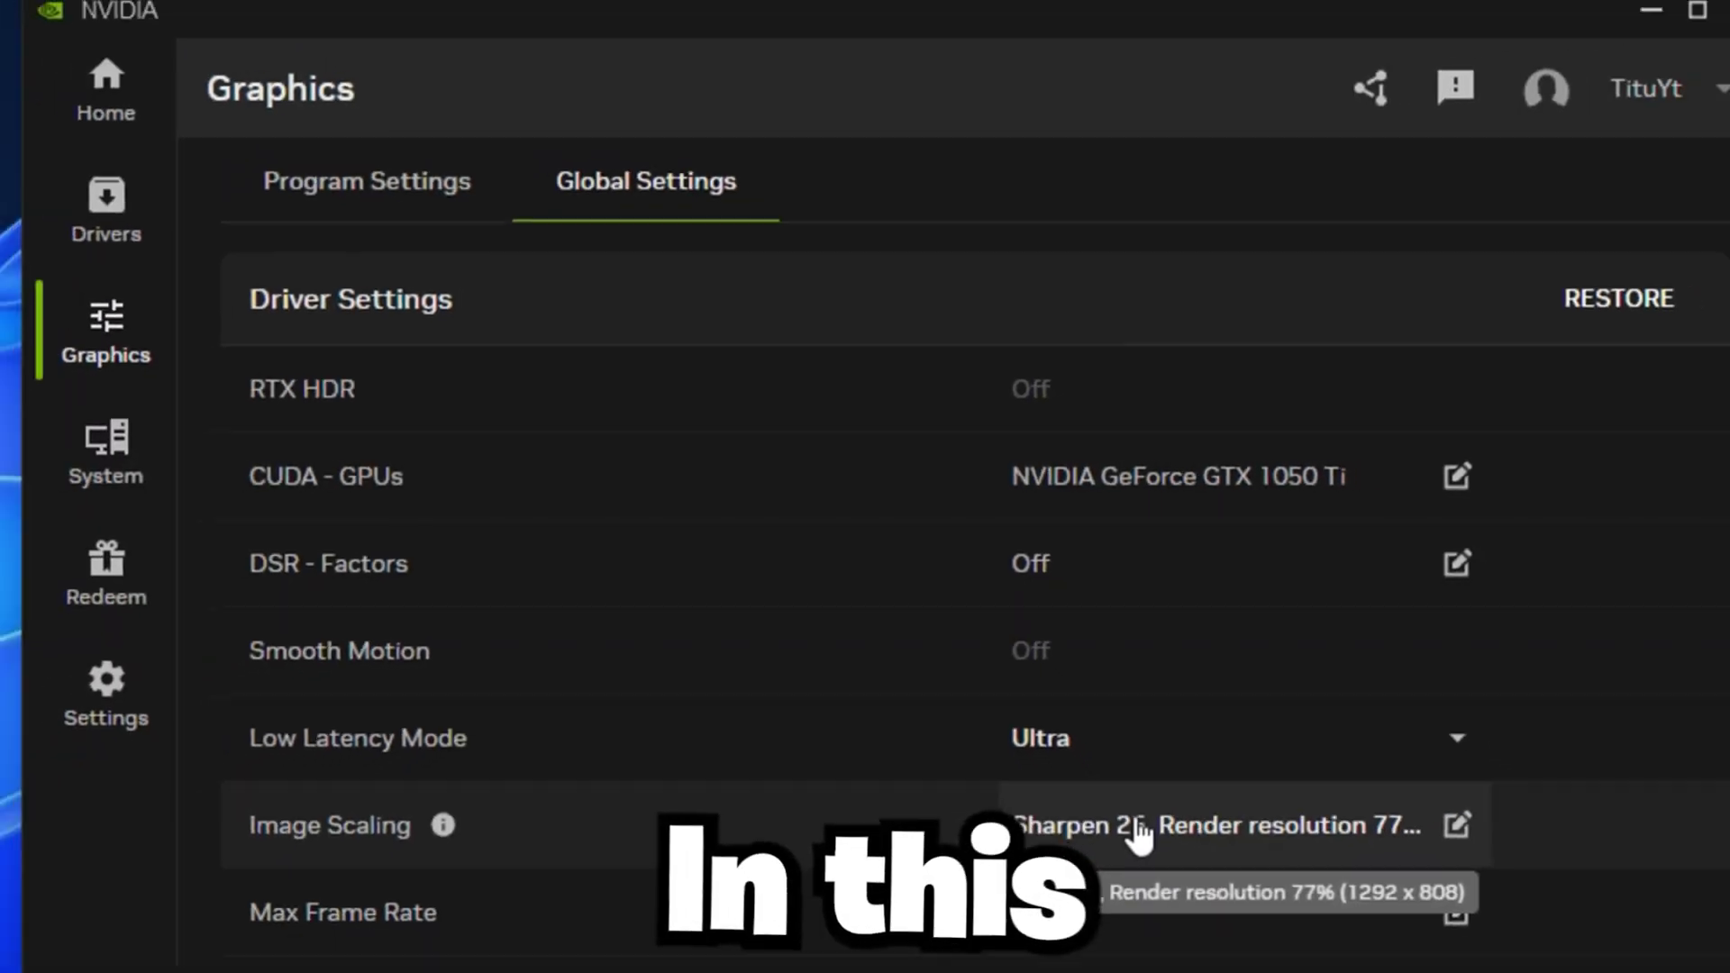
{"action": "left_click", "coordinate": [1456, 823]}
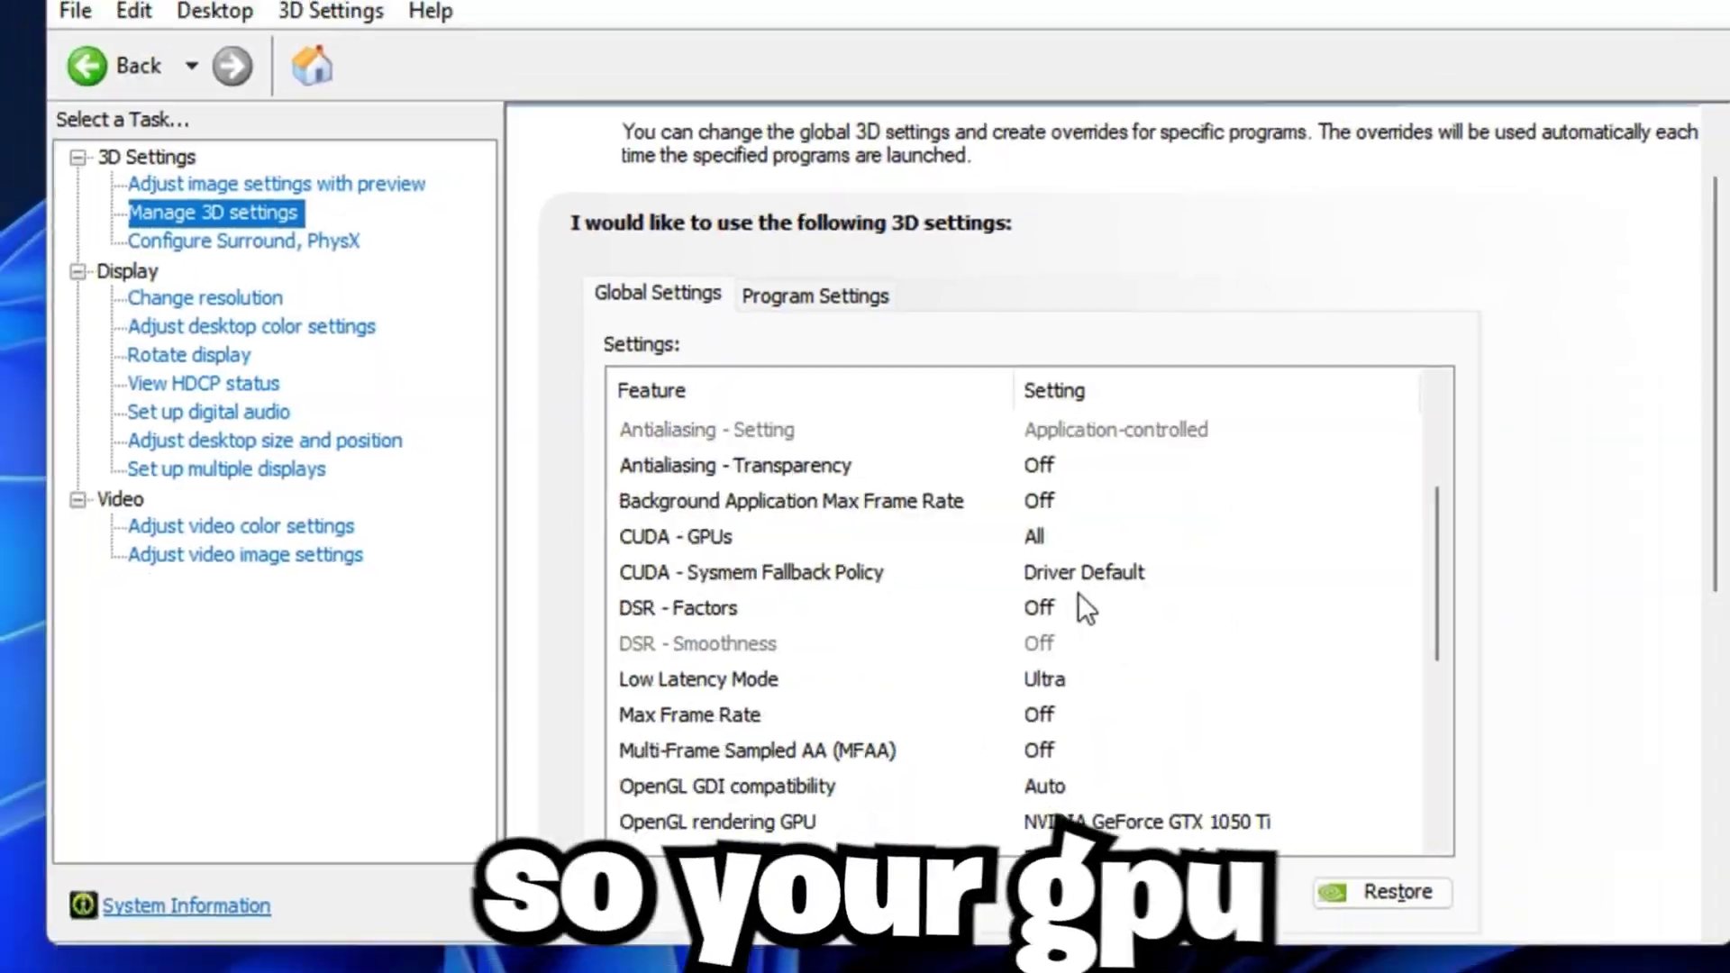
{"action": "scroll", "coordinate": [1079, 594], "scroll_direction": "down", "scroll_amount": 1}
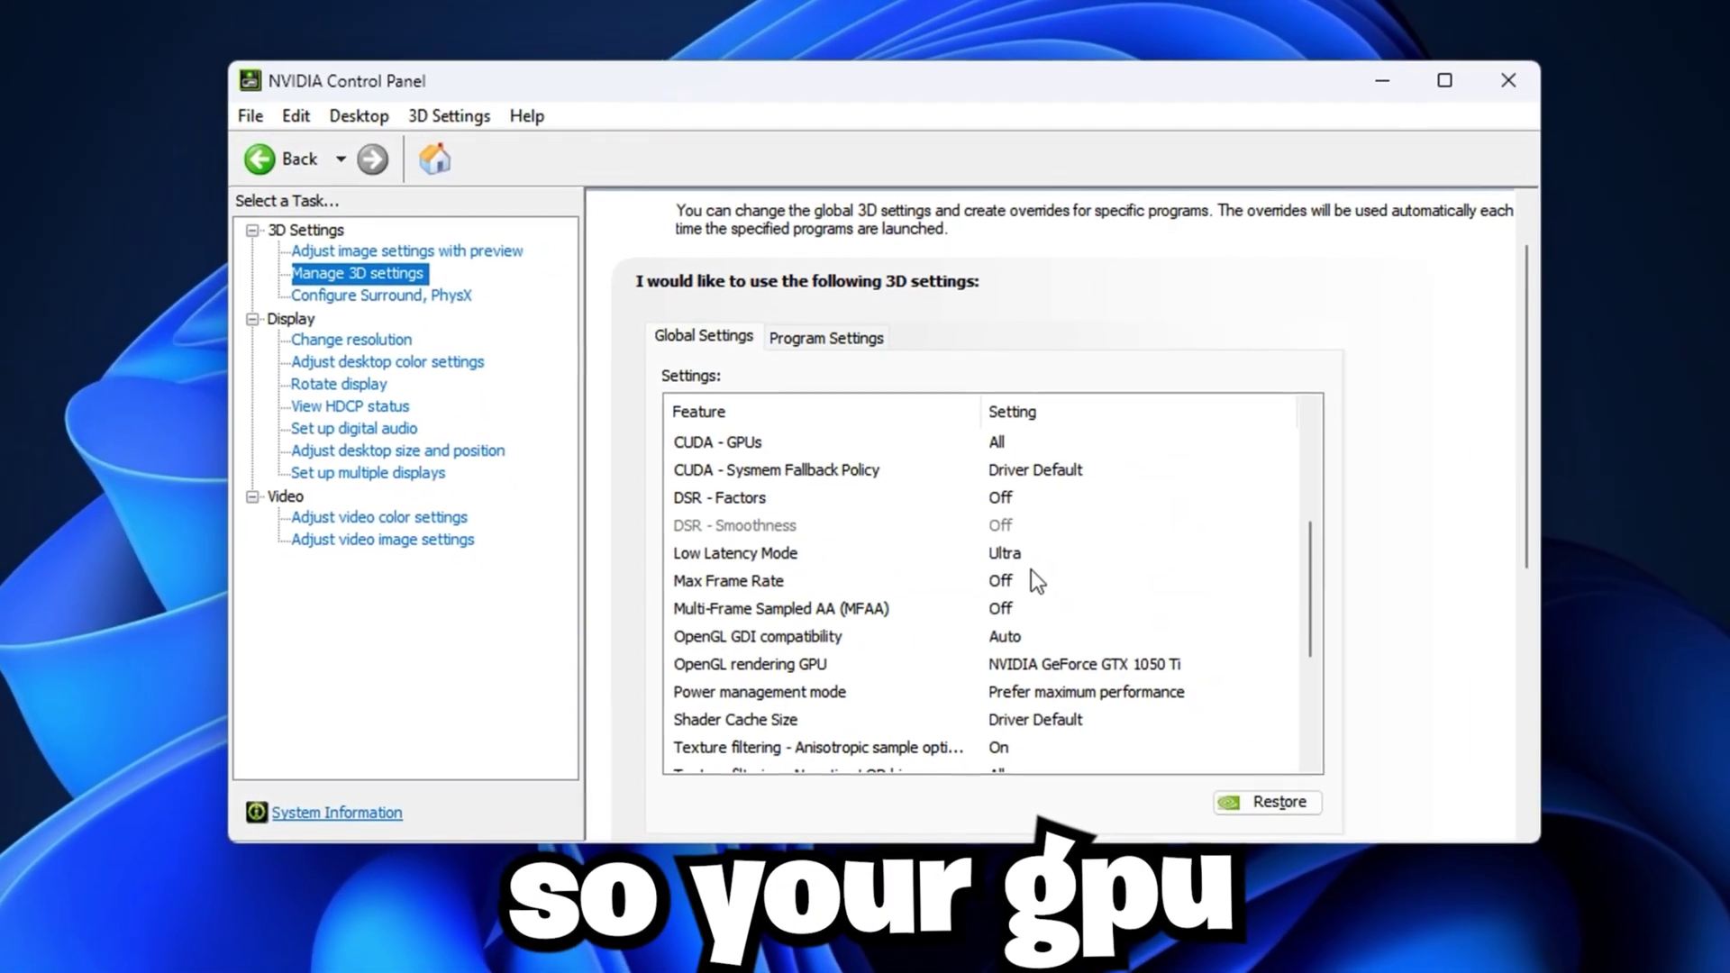
{"action": "scroll", "coordinate": [829, 620], "scroll_direction": "down", "scroll_amount": 1}
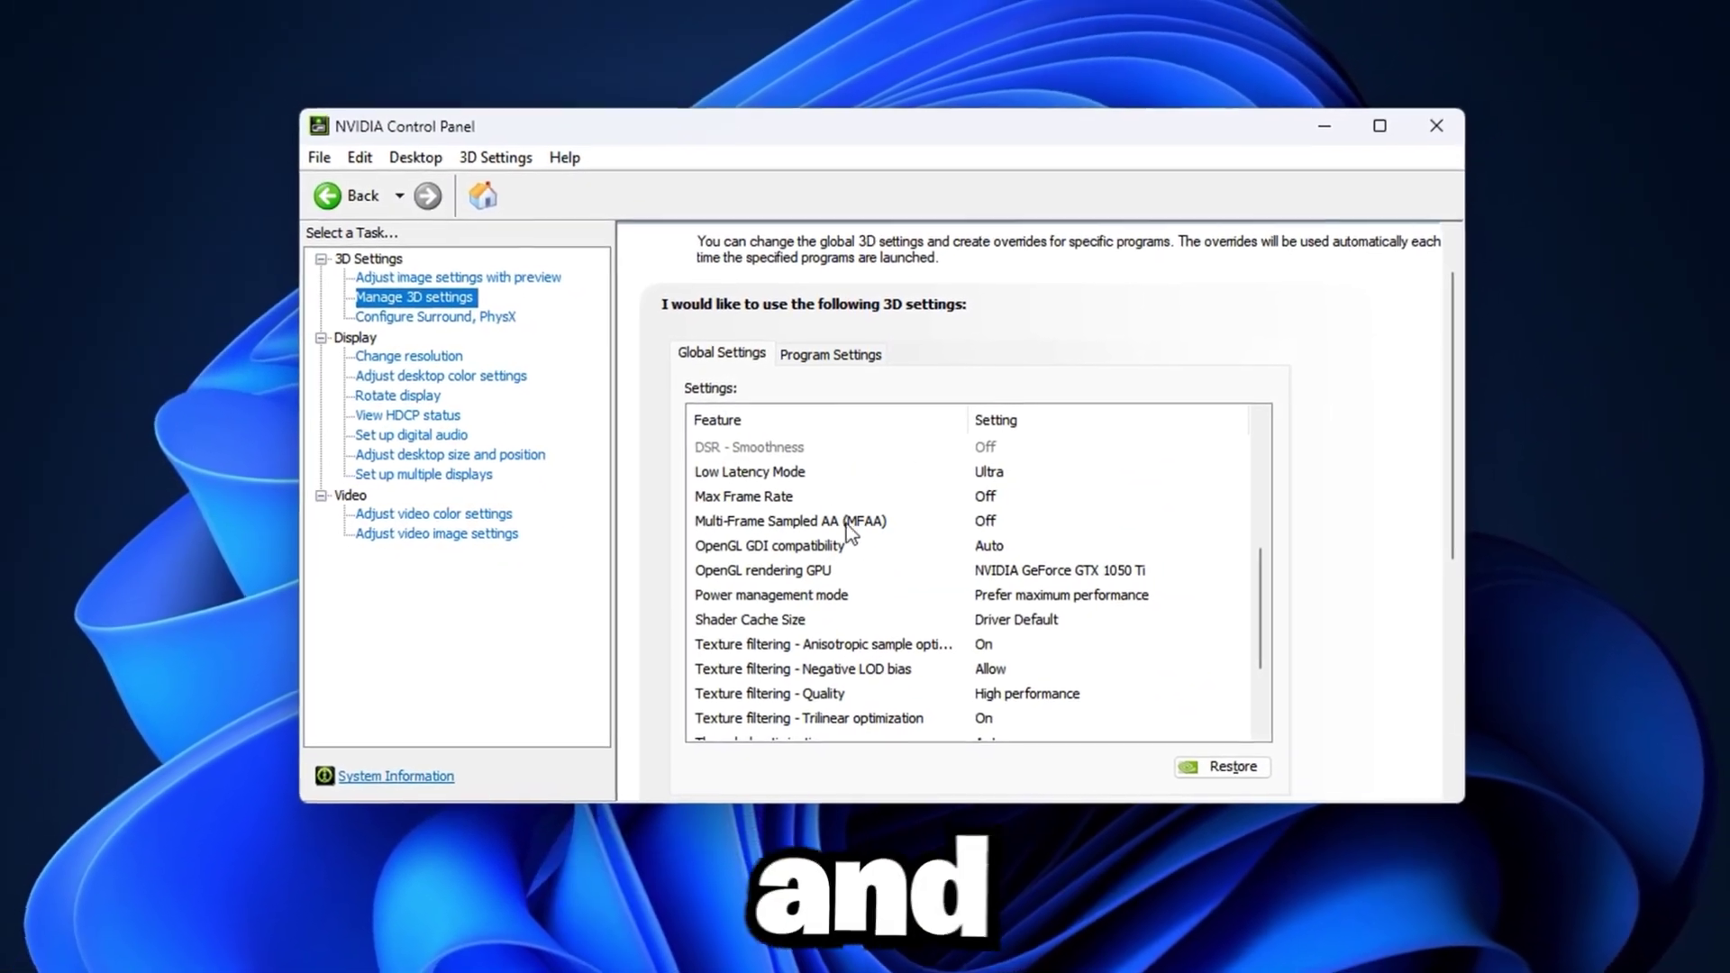
{"action": "scroll", "coordinate": [879, 527], "scroll_direction": "down", "scroll_amount": 2}
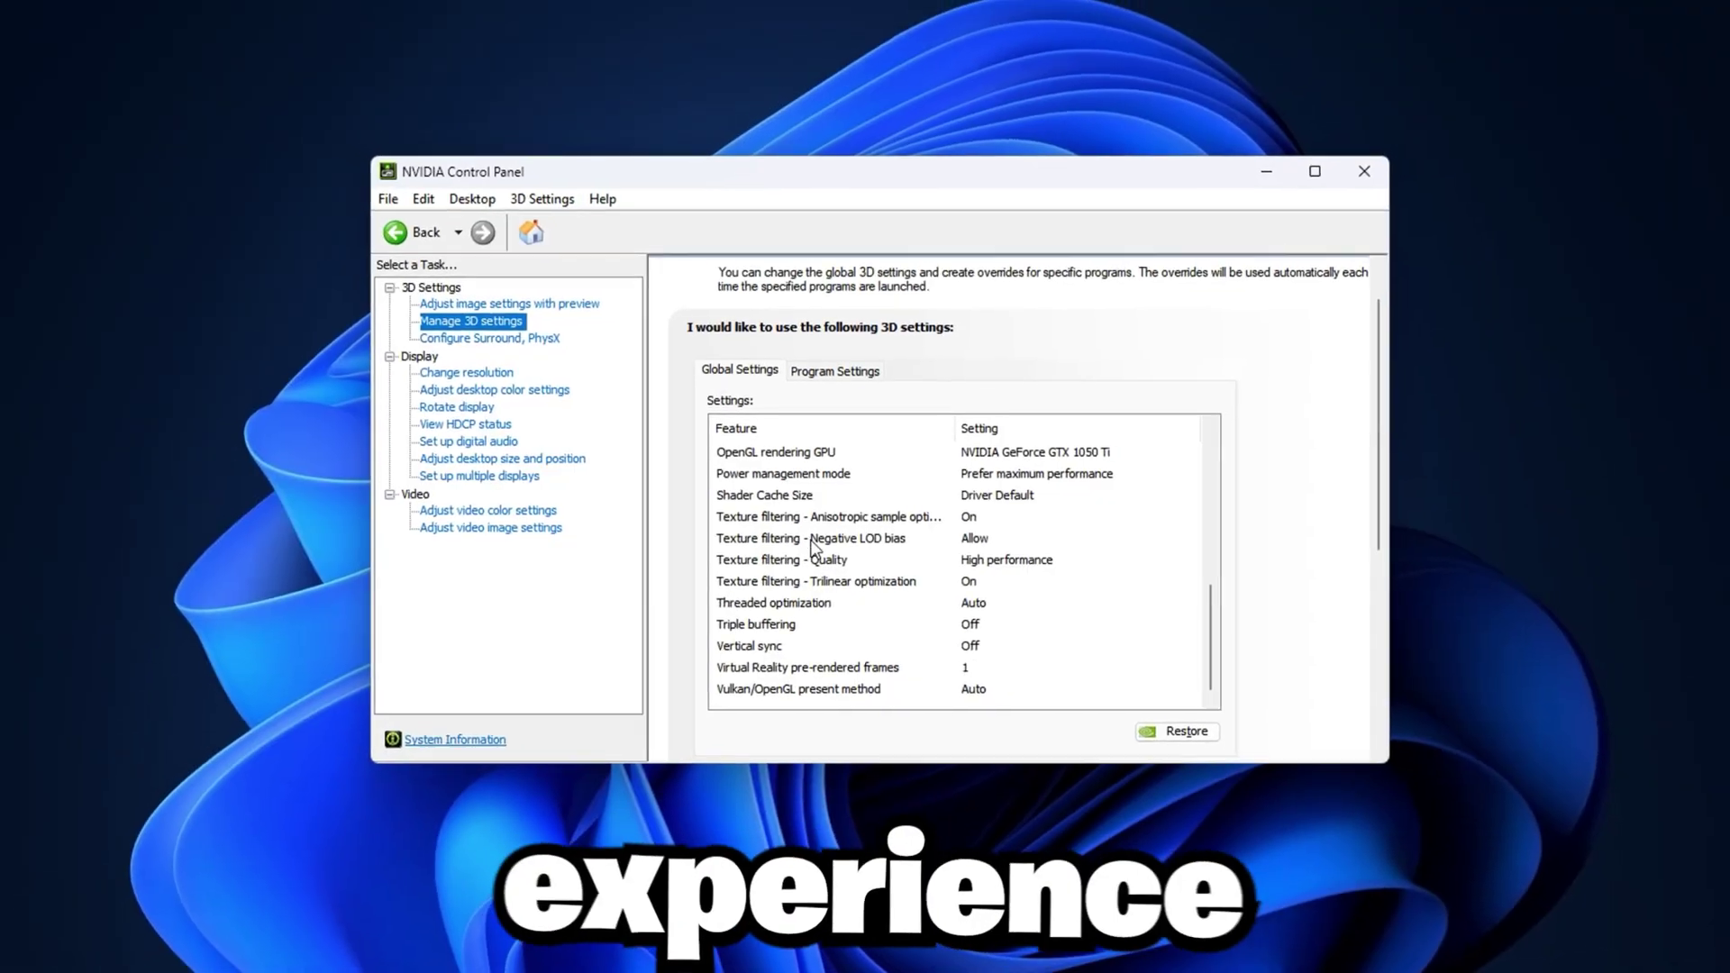
{"action": "scroll", "coordinate": [826, 613], "scroll_direction": "up", "scroll_amount": 3}
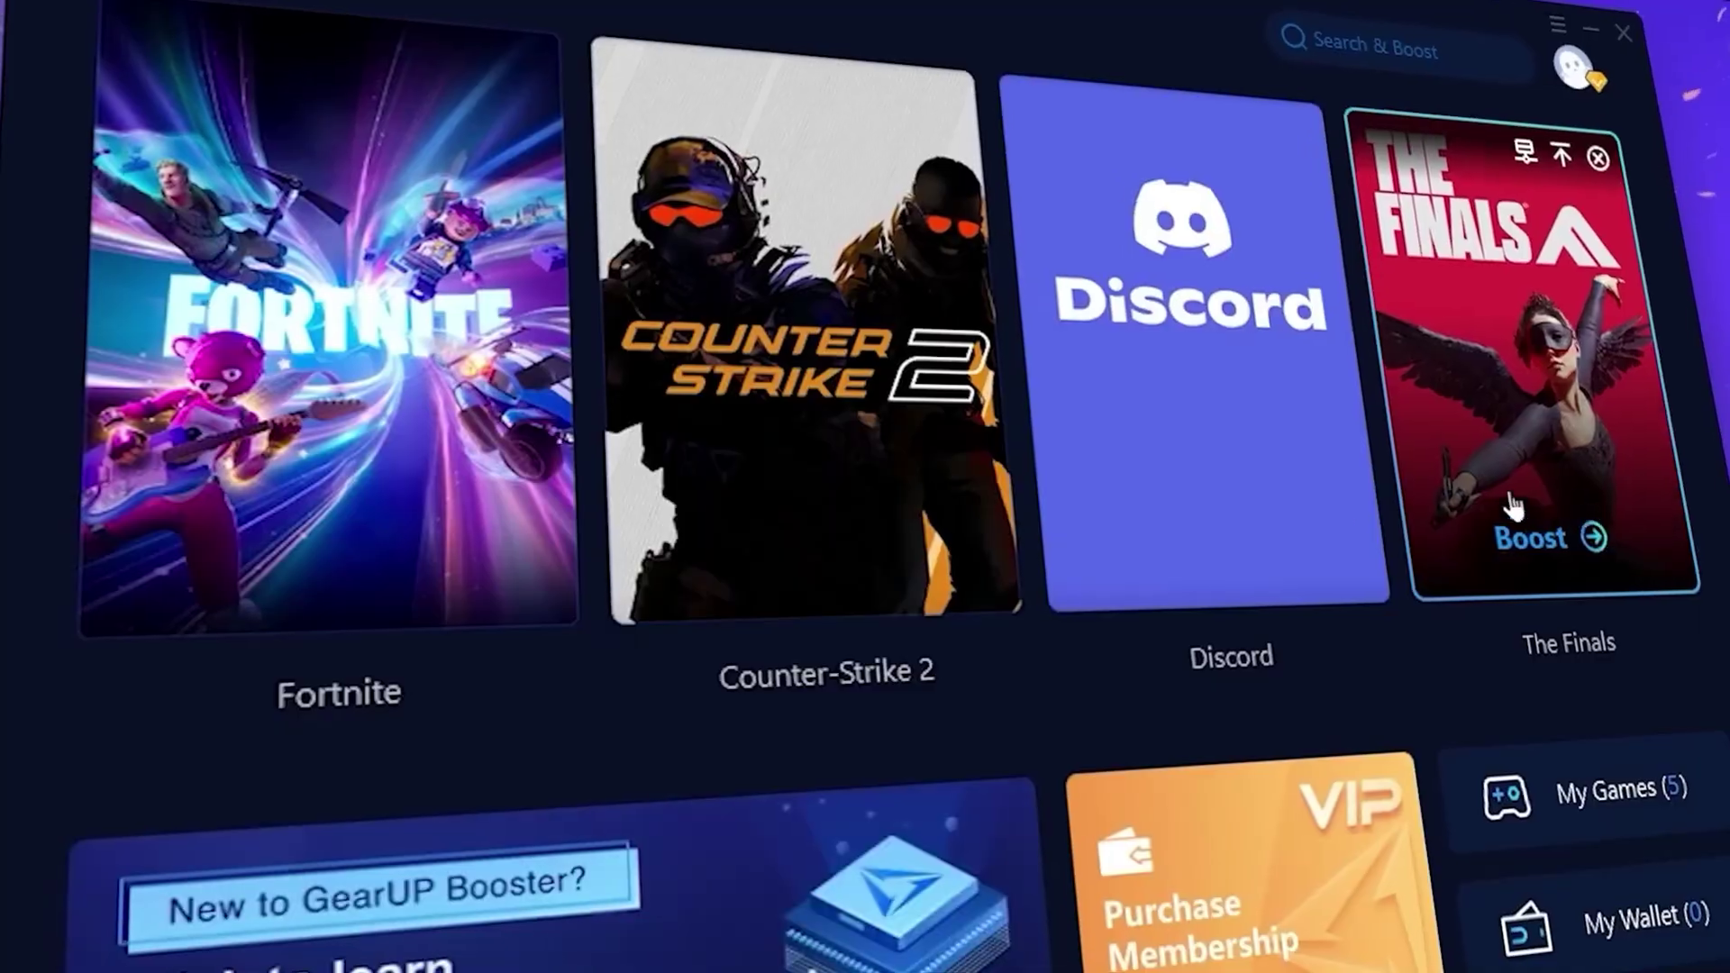
- Highlight the GearUp Booster download link line in the YouTube description
{"action": "mouse_move", "coordinate": [1252, 571]}
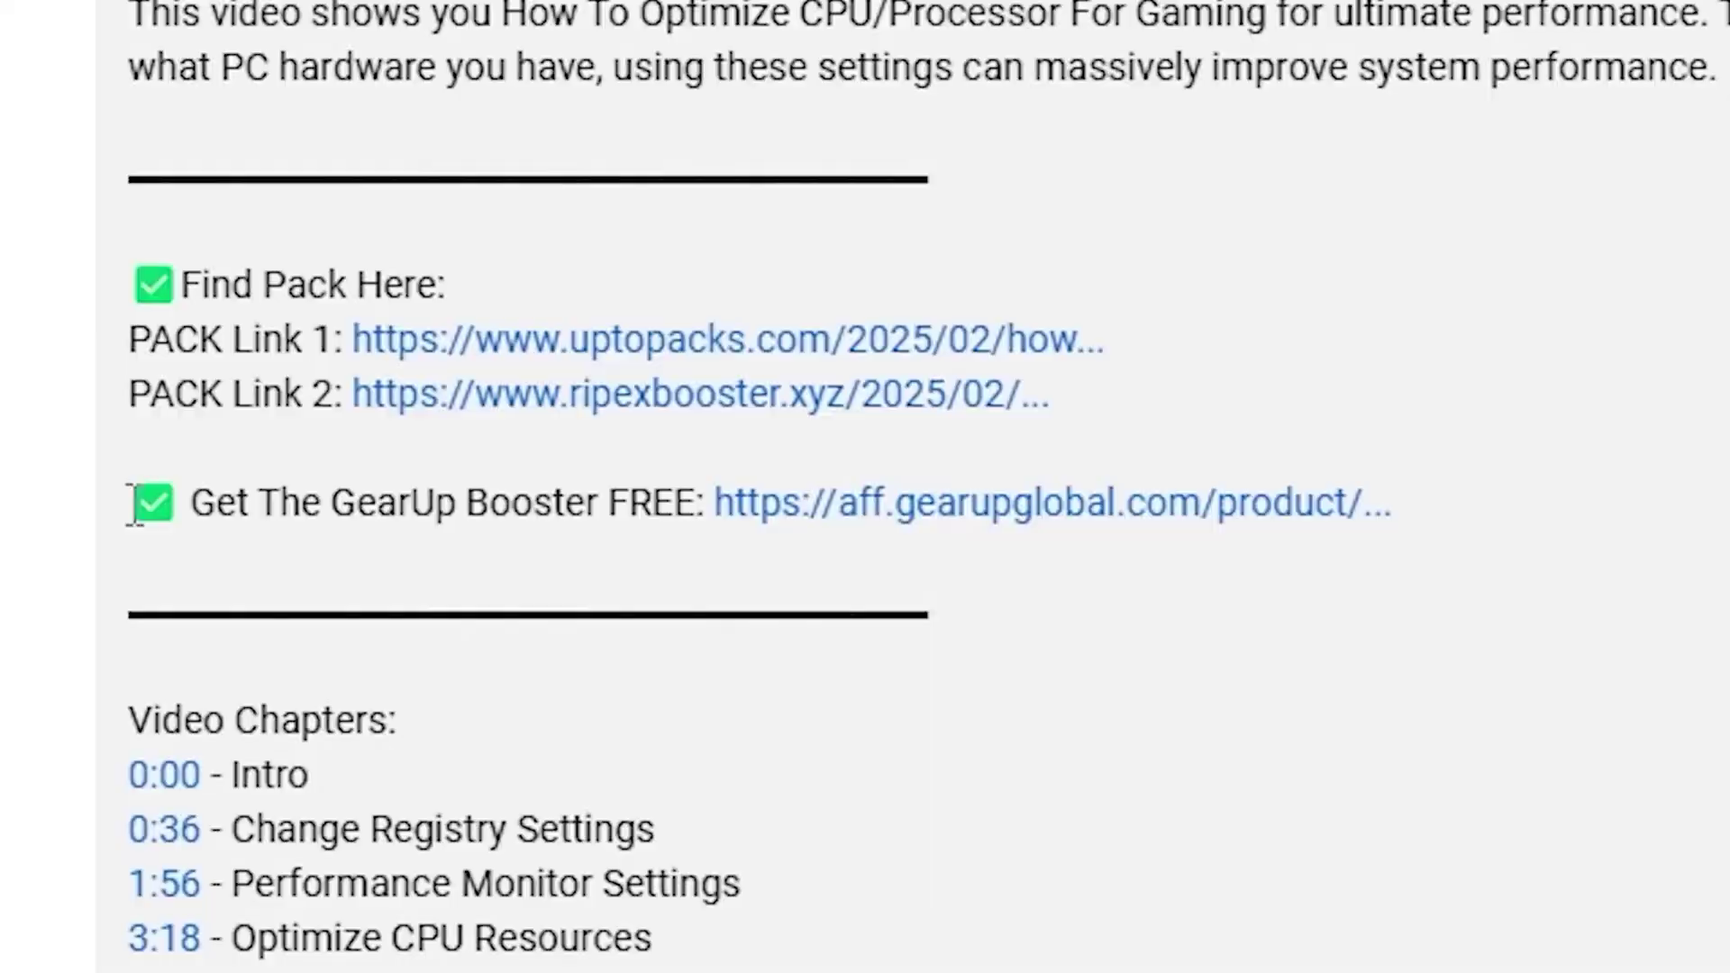
{"action": "left_click_drag", "start_coordinate": [135, 512], "coordinate": [1275, 563]}
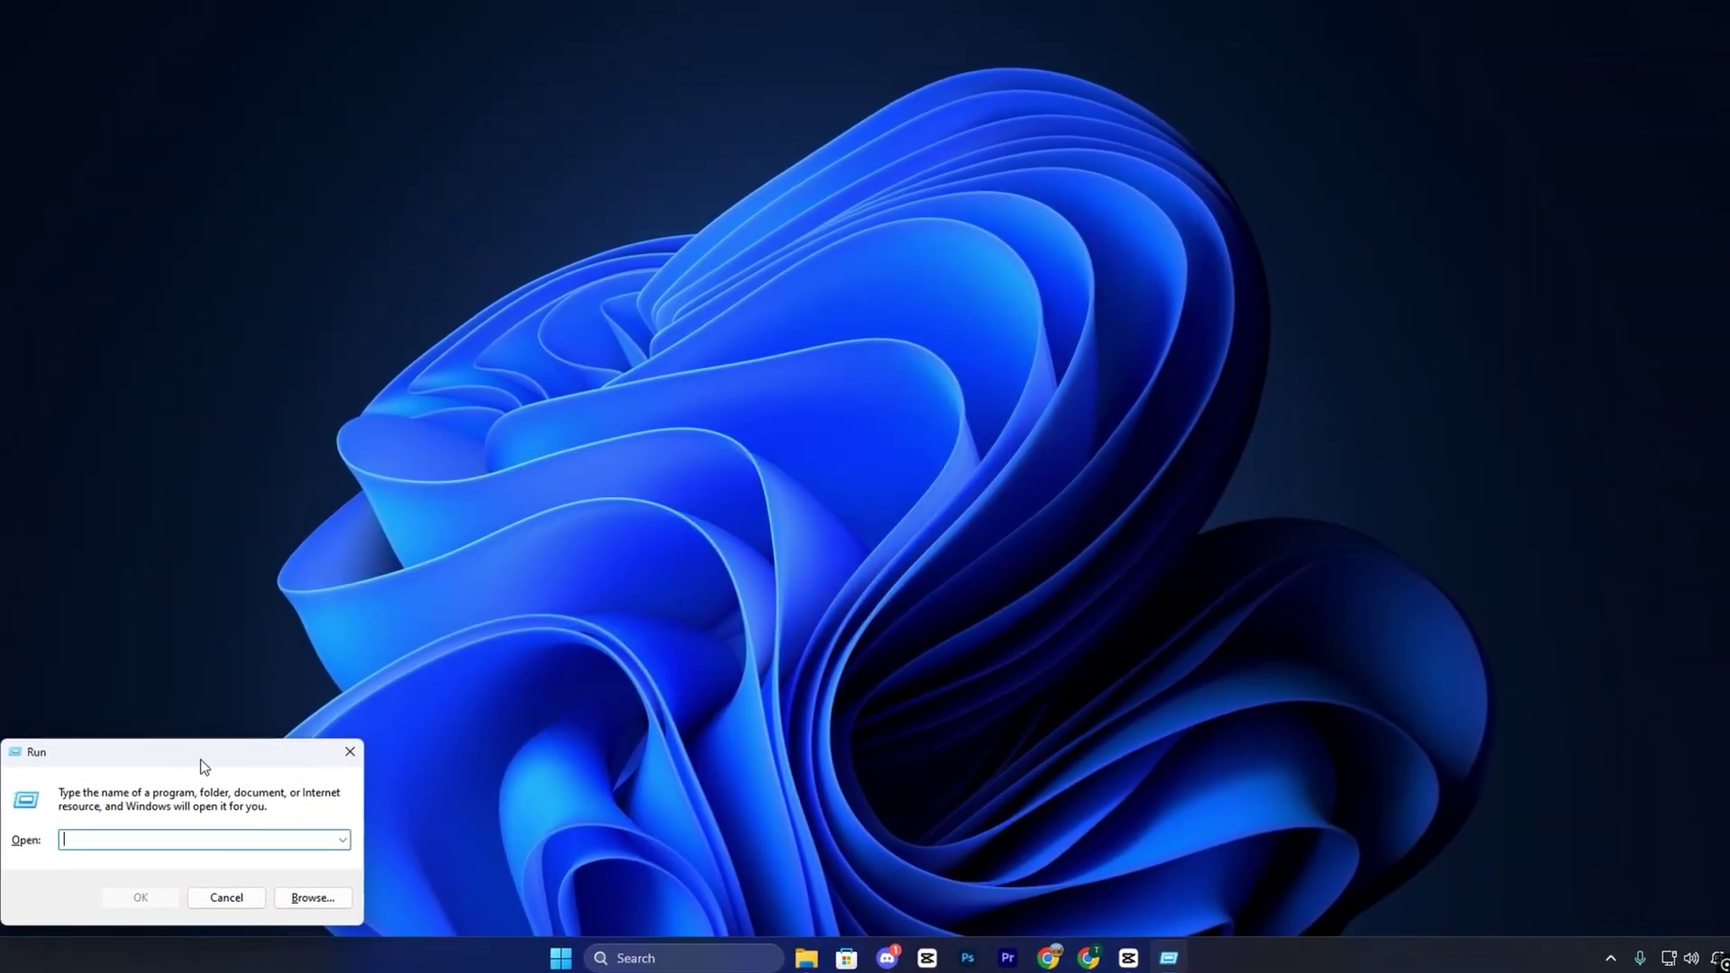
- Launch Registry Editor with admin approval and go to the GraphicsDrivers key
{"action": "left_click_drag", "start_coordinate": [202, 766], "coordinate": [819, 407]}
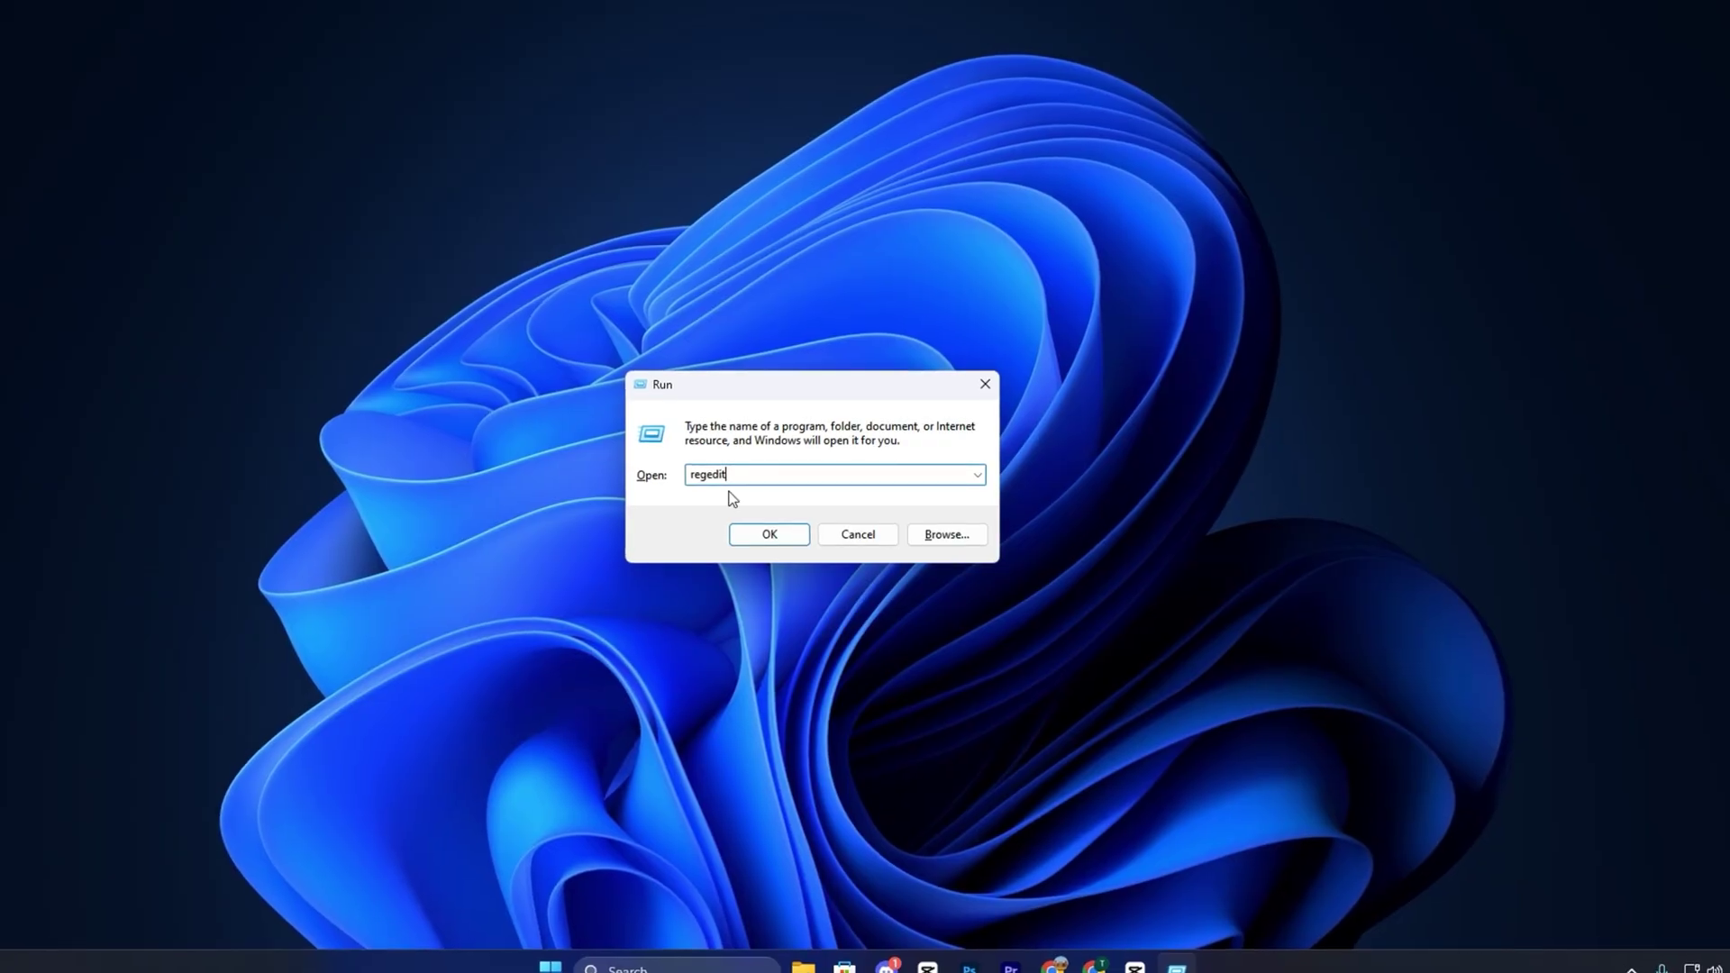
{"action": "left_click", "coordinate": [749, 531]}
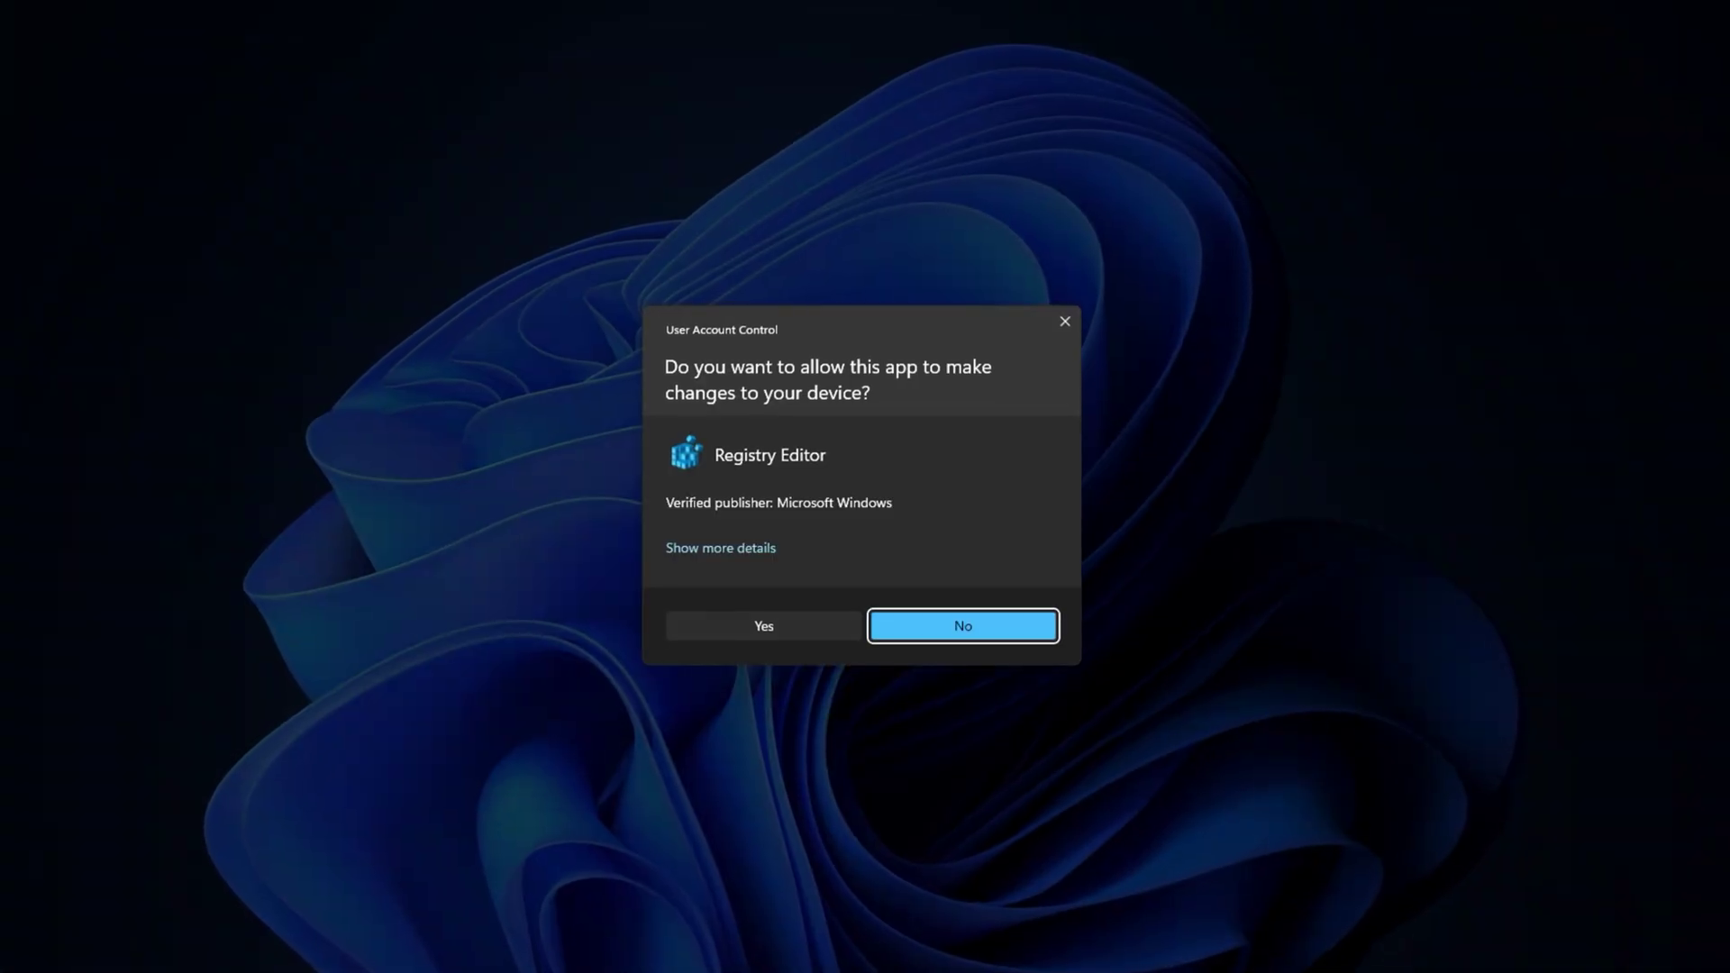
{"action": "left_click", "coordinate": [764, 625]}
{"action": "left_click_drag", "start_coordinate": [915, 267], "coordinate": [383, 269]}
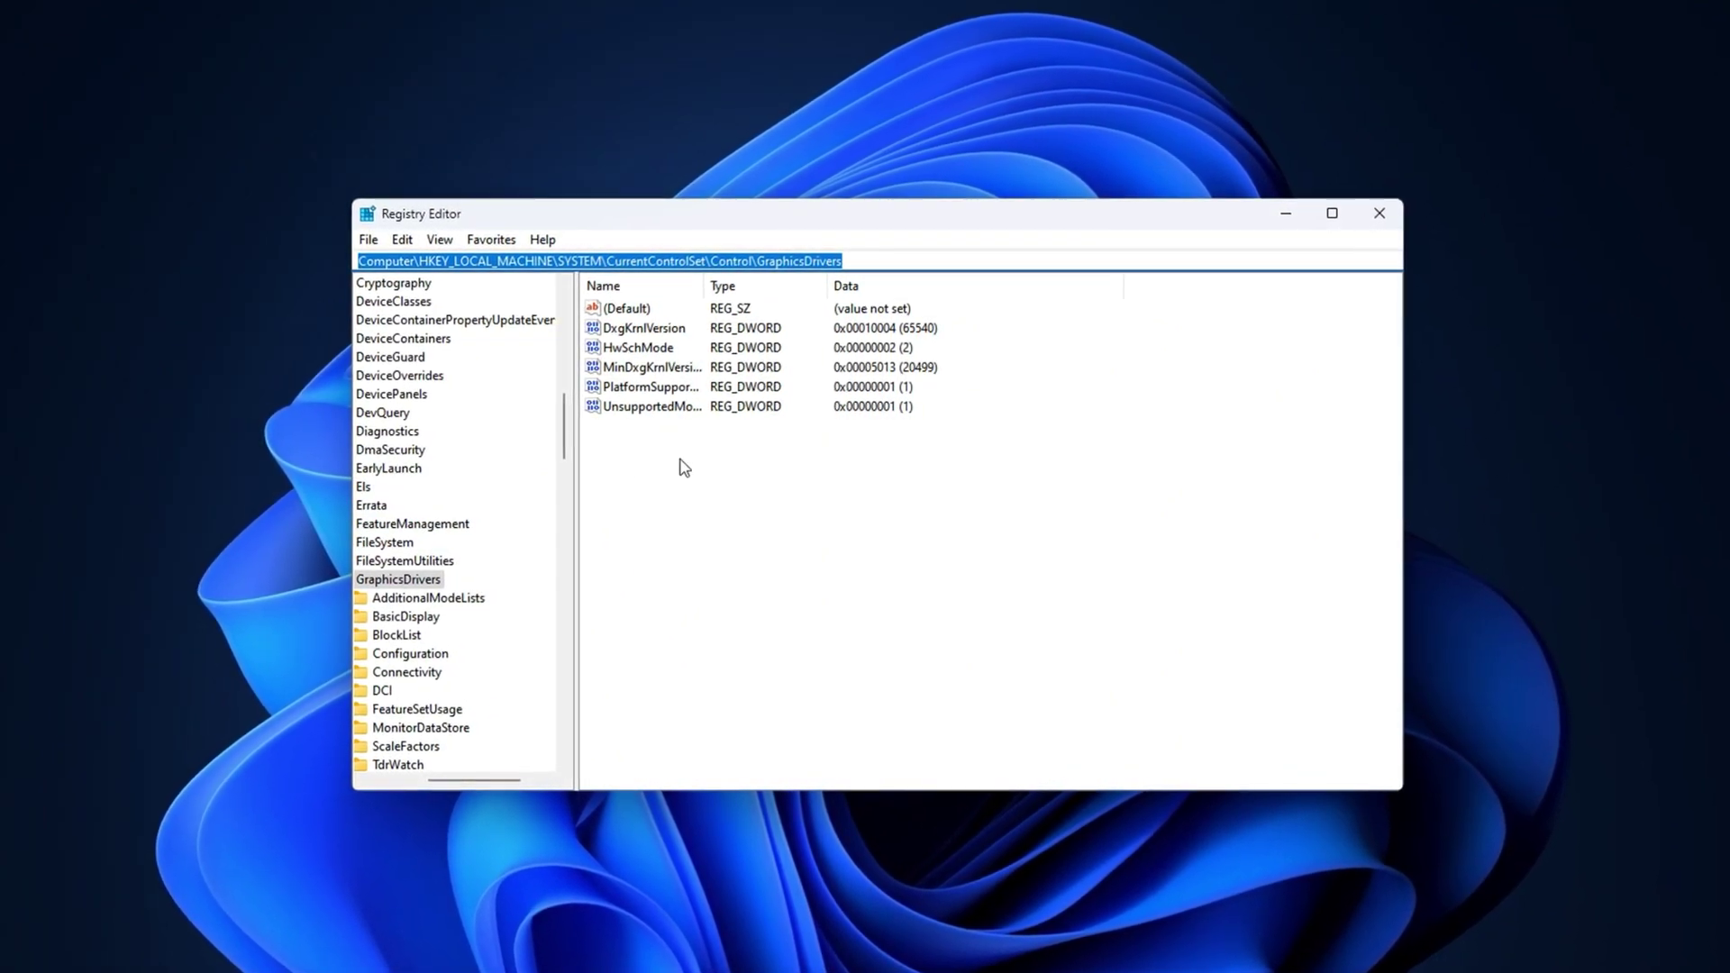
{"action": "left_click", "coordinate": [685, 468]}
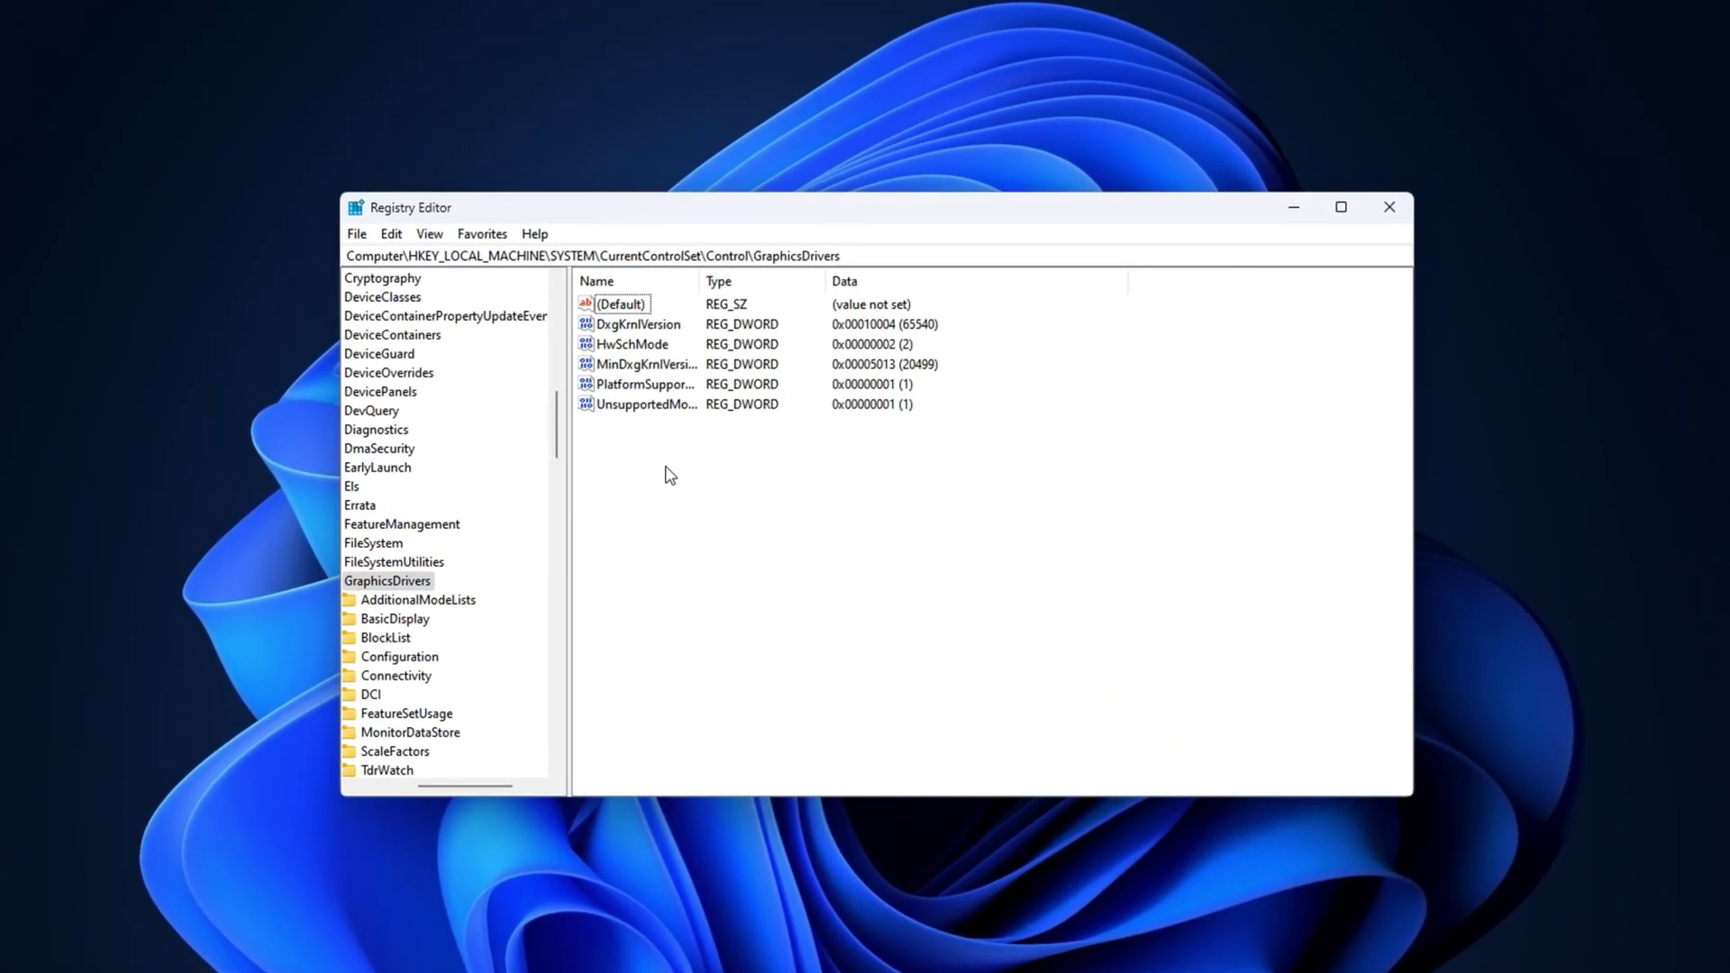
- Edit HwSchMode and save it with value data 2
{"action": "right_click", "coordinate": [706, 461]}
{"action": "mouse_move", "coordinate": [782, 480]}
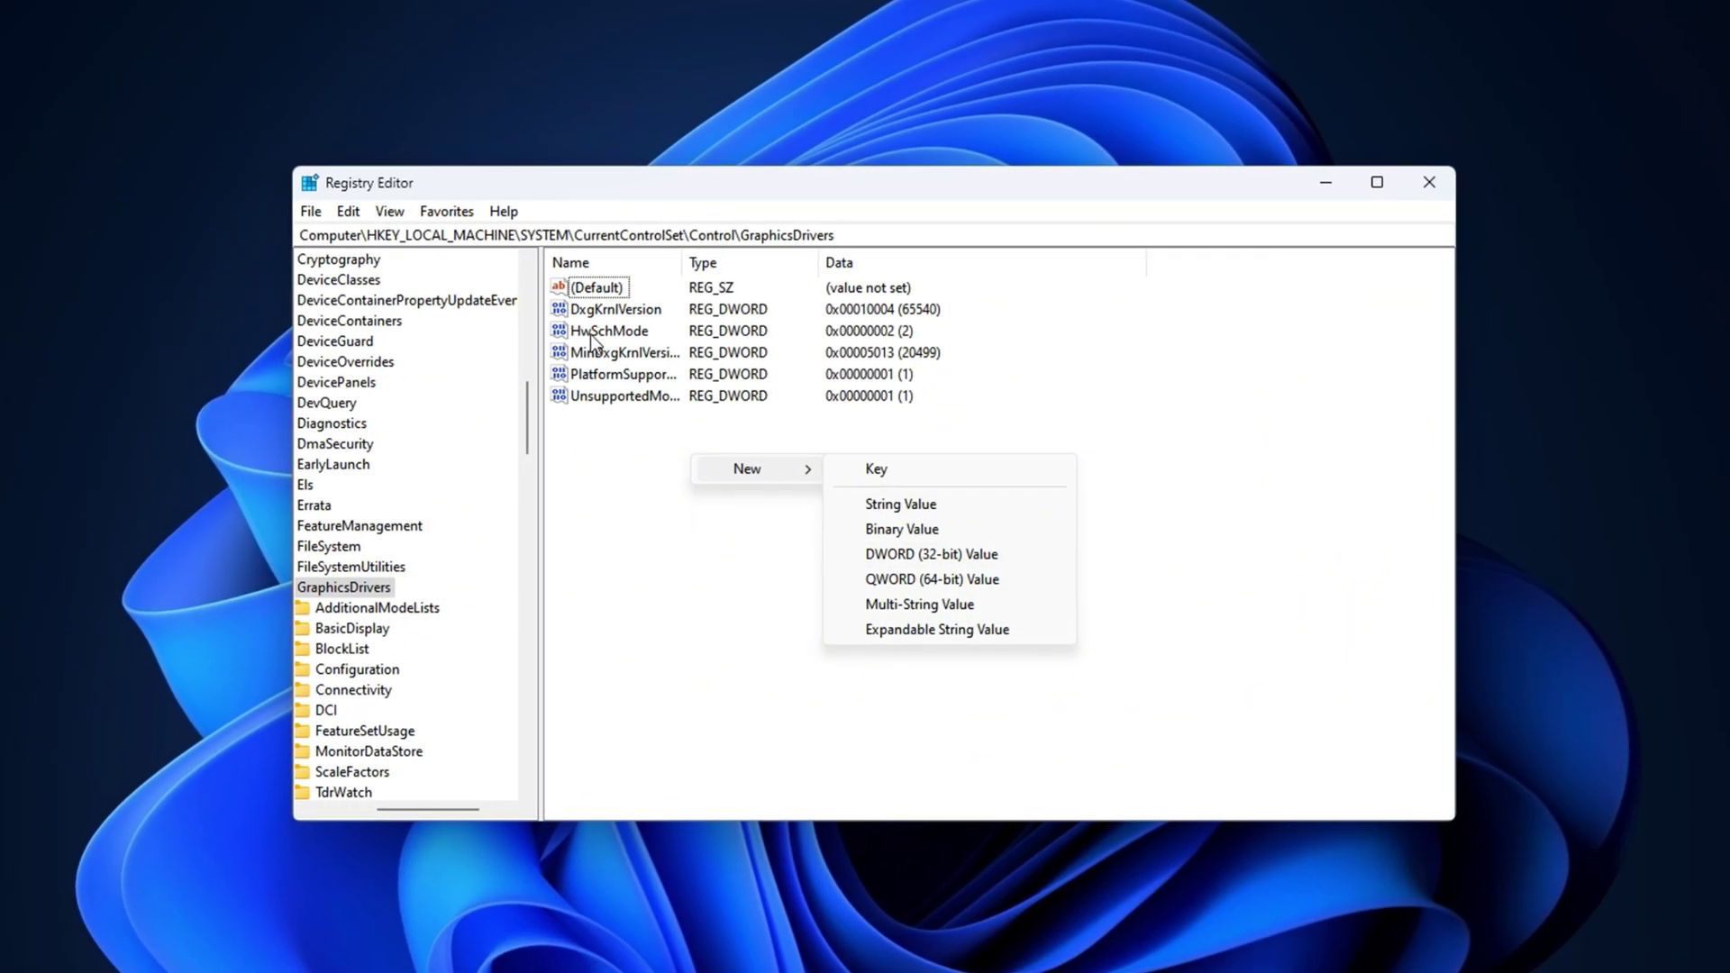
{"action": "left_click", "coordinate": [591, 331]}
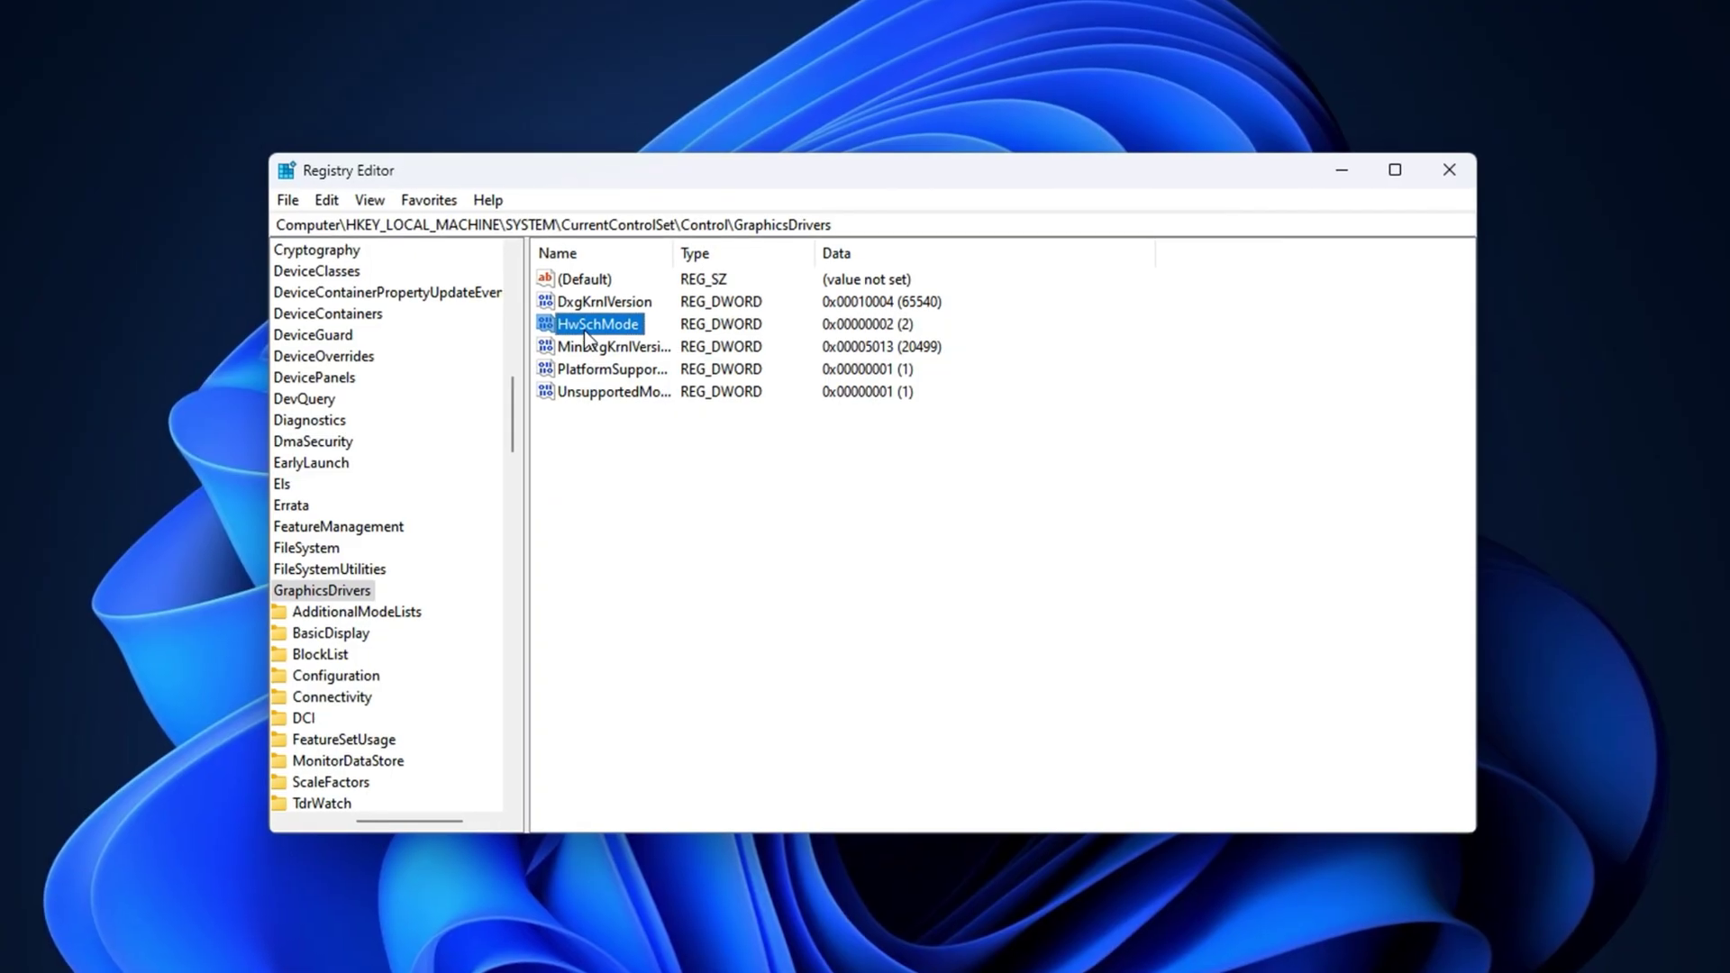
{"action": "double_click", "coordinate": [581, 327]}
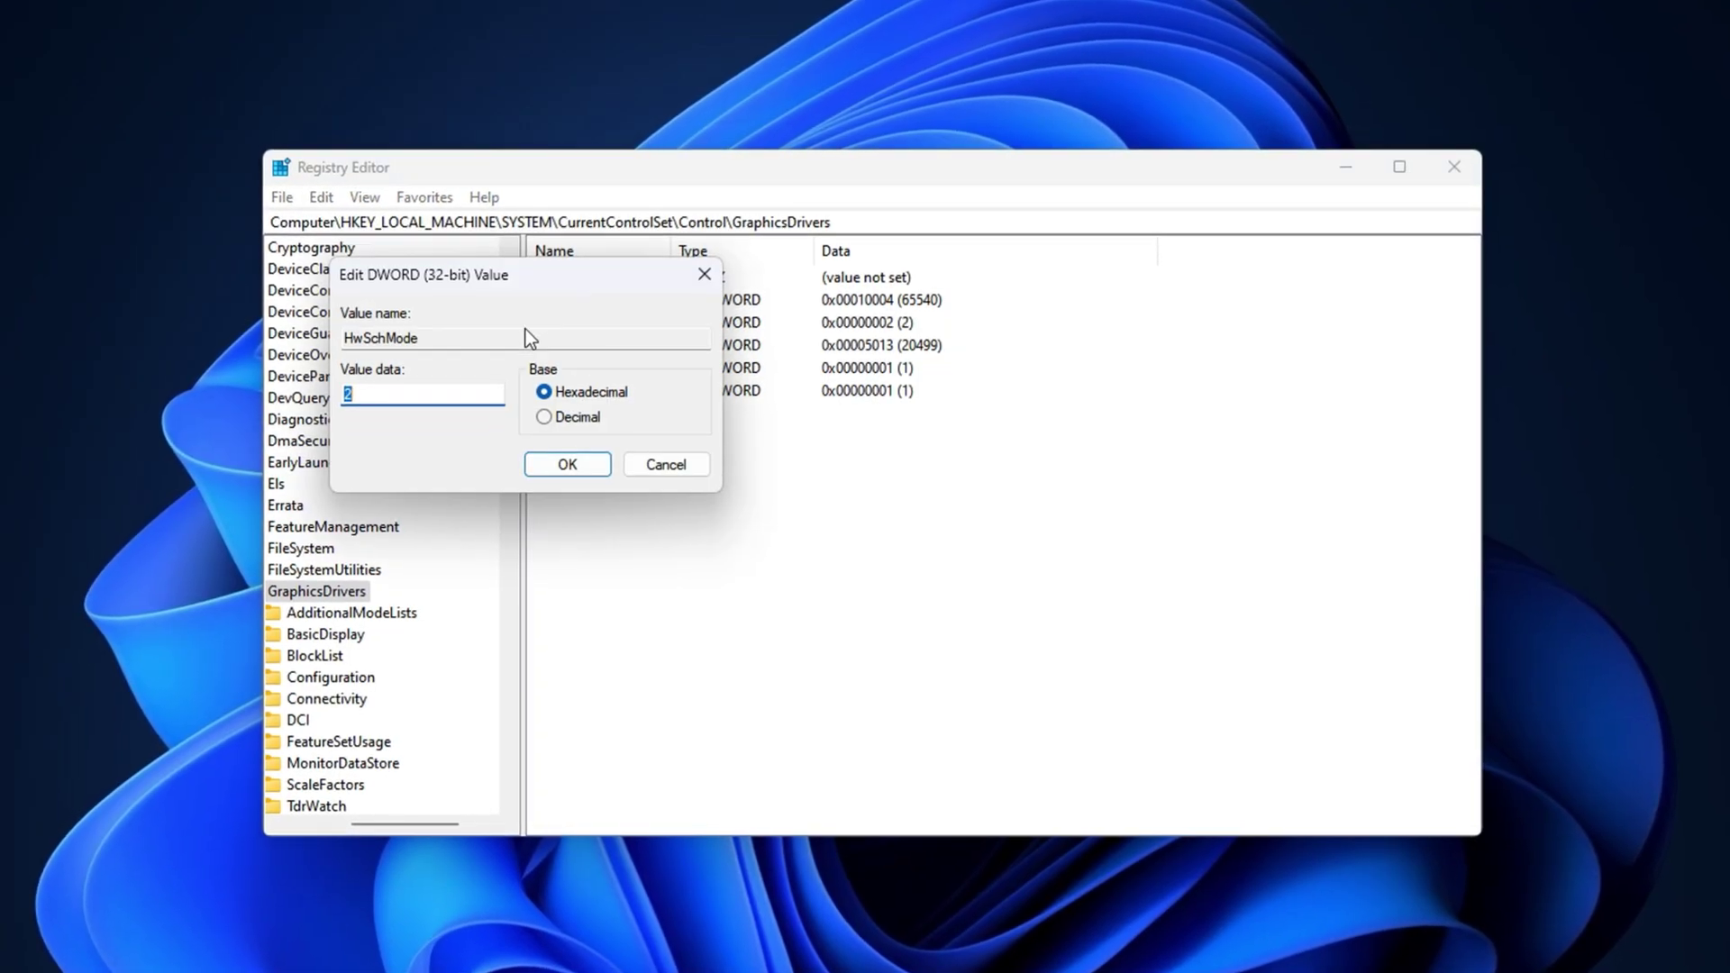
{"action": "left_click", "coordinate": [367, 391]}
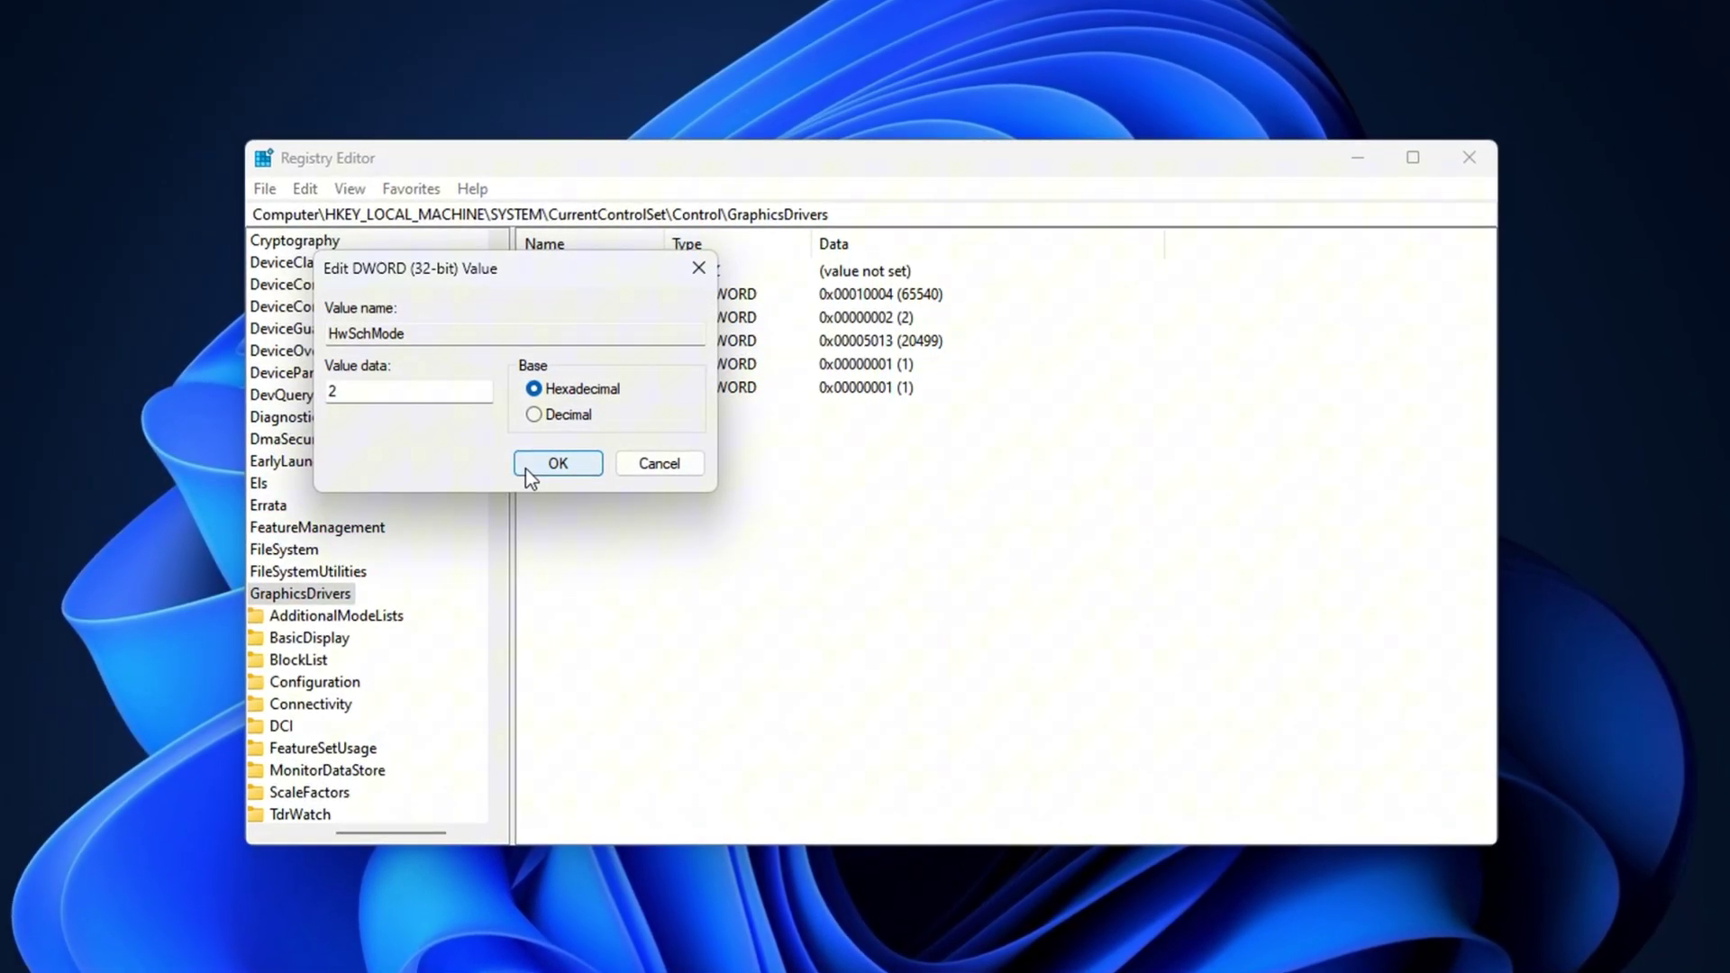
{"action": "left_click", "coordinate": [528, 467]}
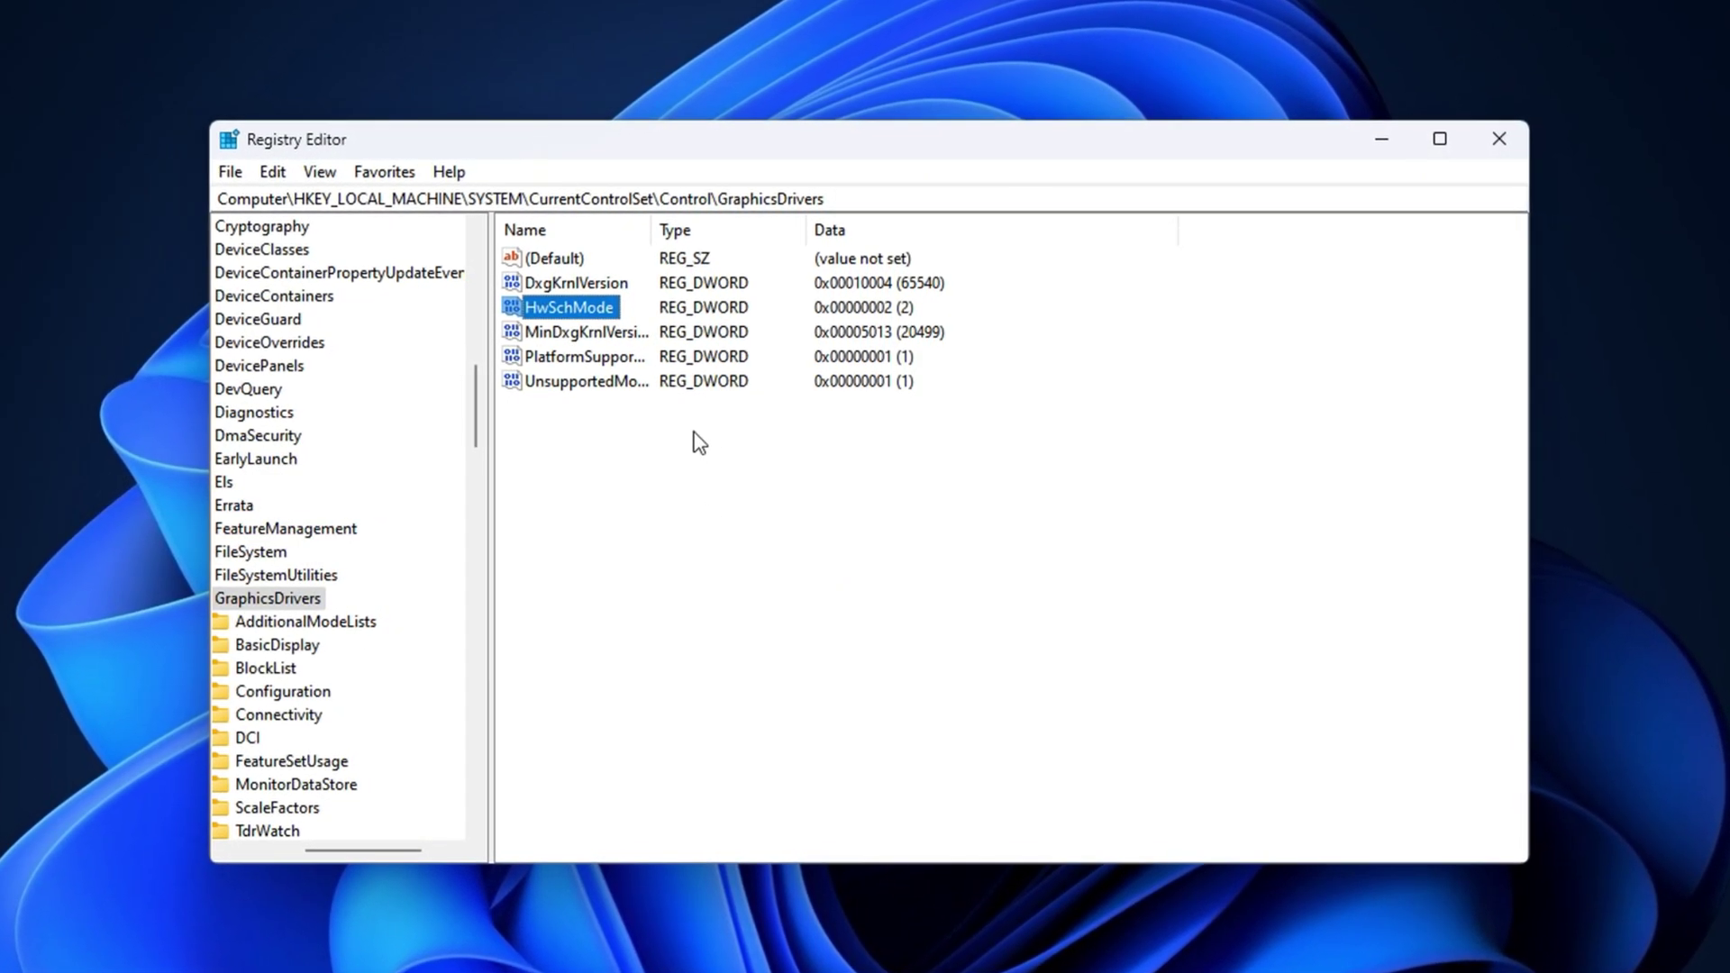
- Deselect HwSchMode, leaving its value at 0x00000002 (2)
{"action": "left_click", "coordinate": [686, 458]}
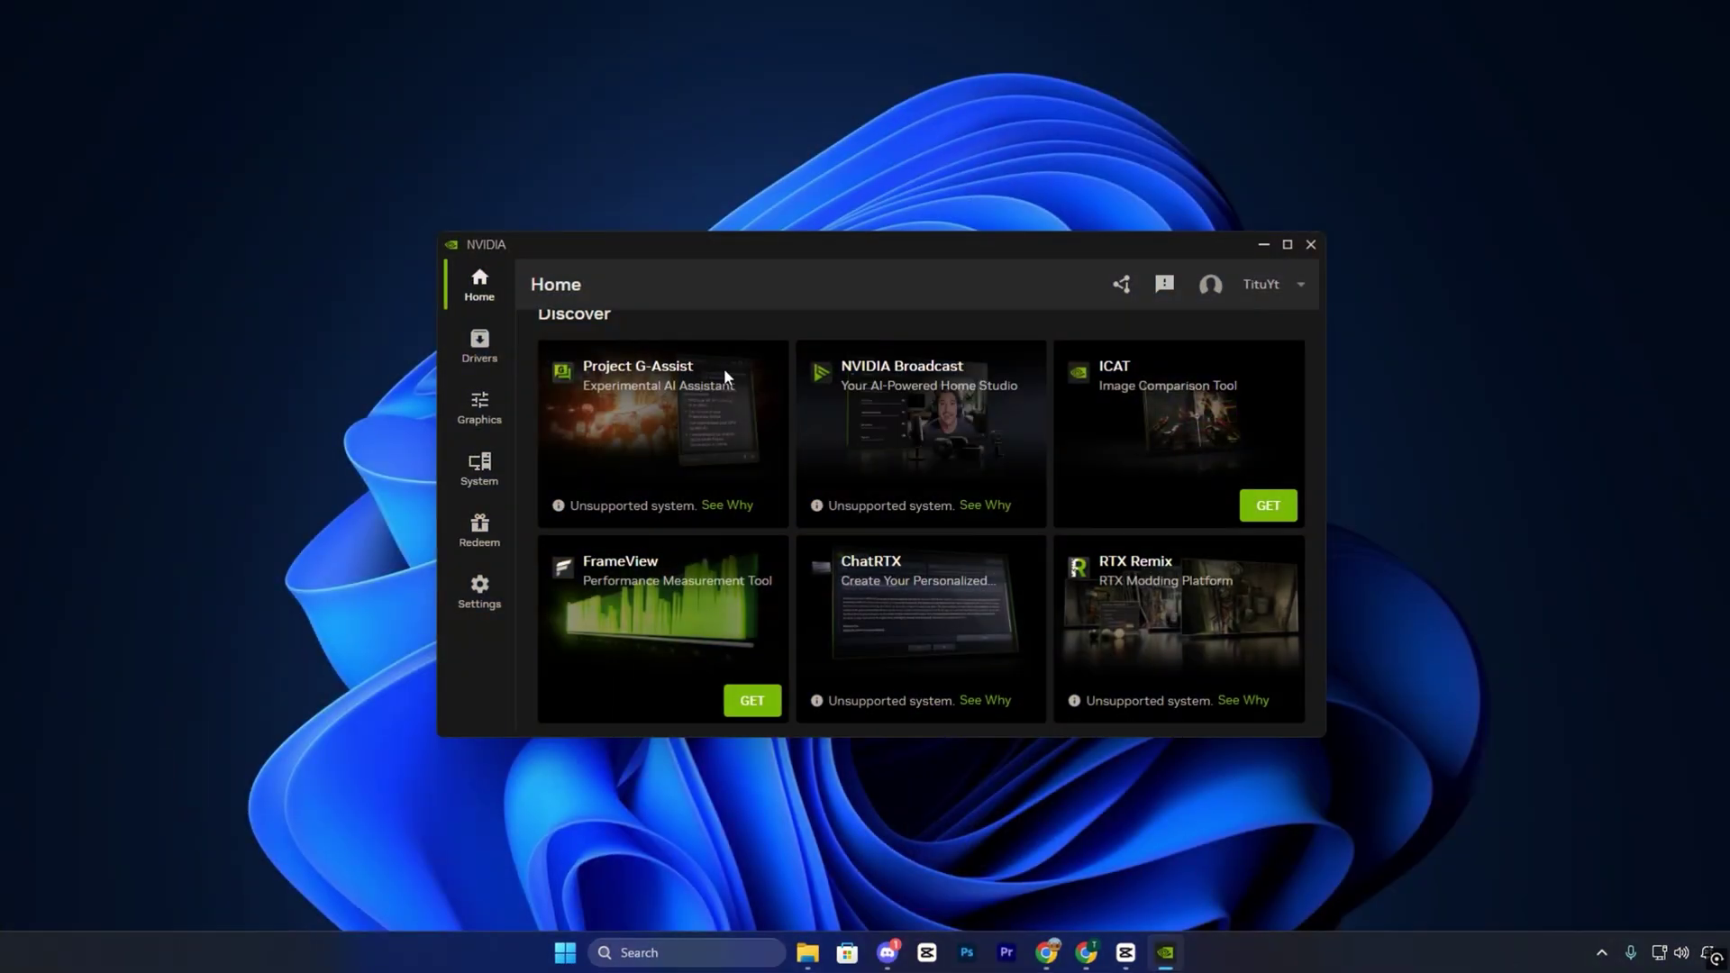
- Check for driver updates and keep Game Ready Driver 580.97 as the driver type
{"action": "left_click", "coordinate": [478, 347]}
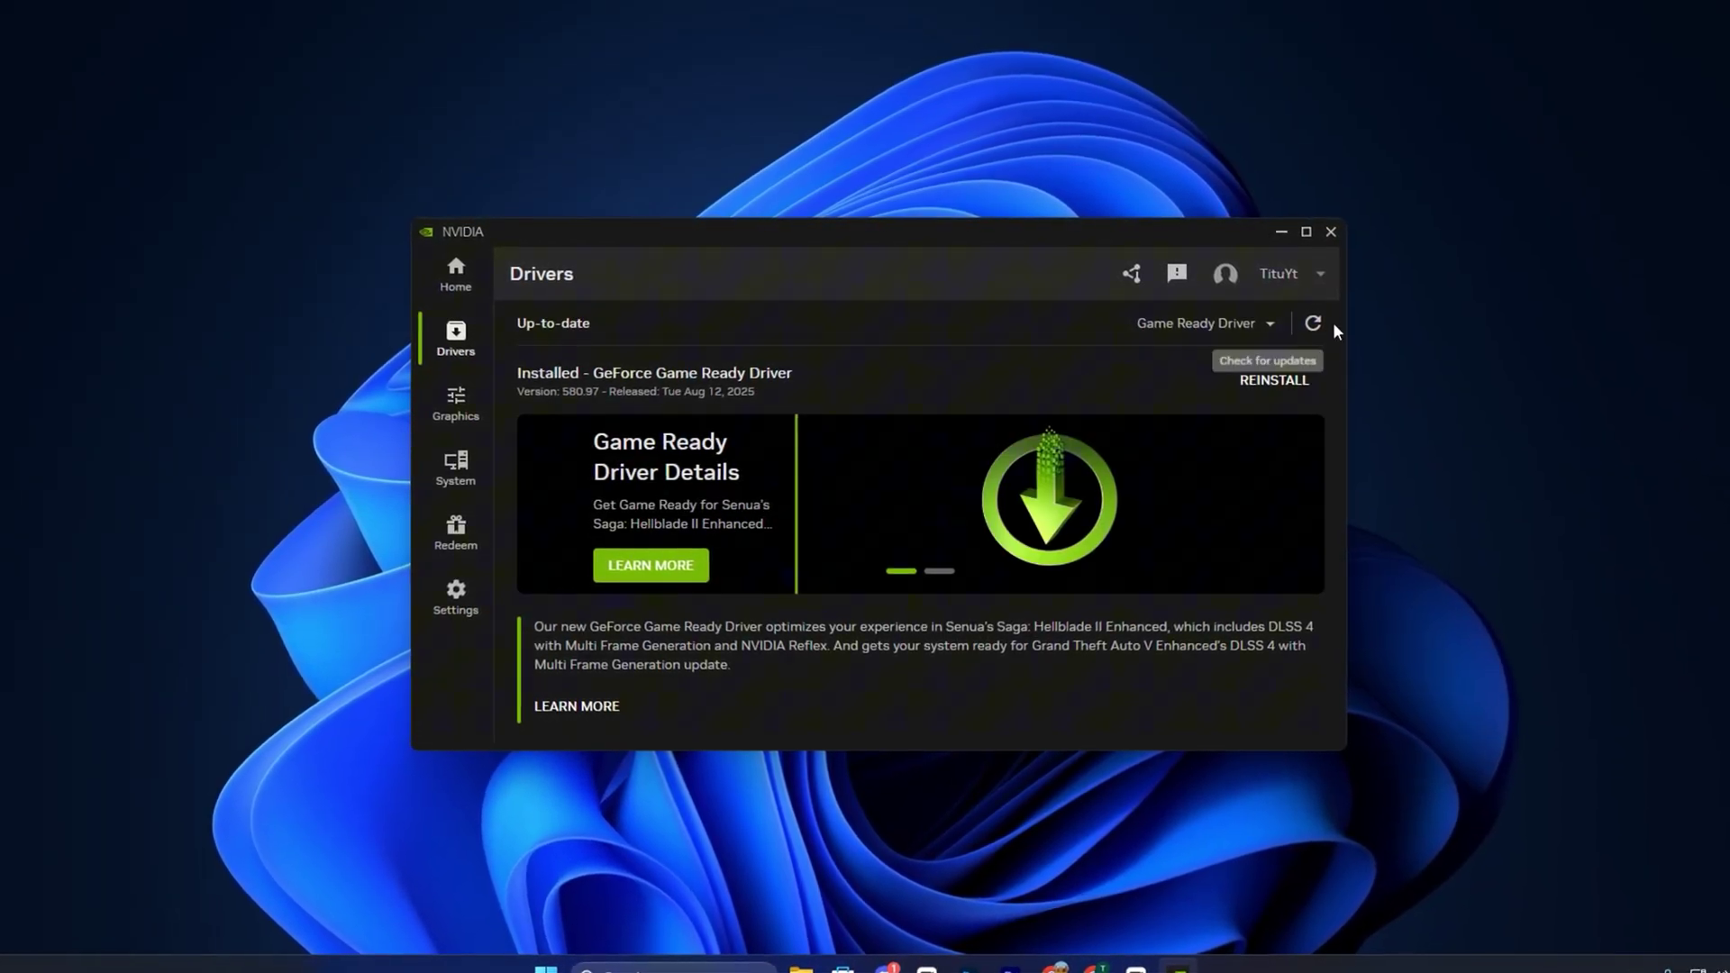
{"action": "left_click", "coordinate": [1313, 324]}
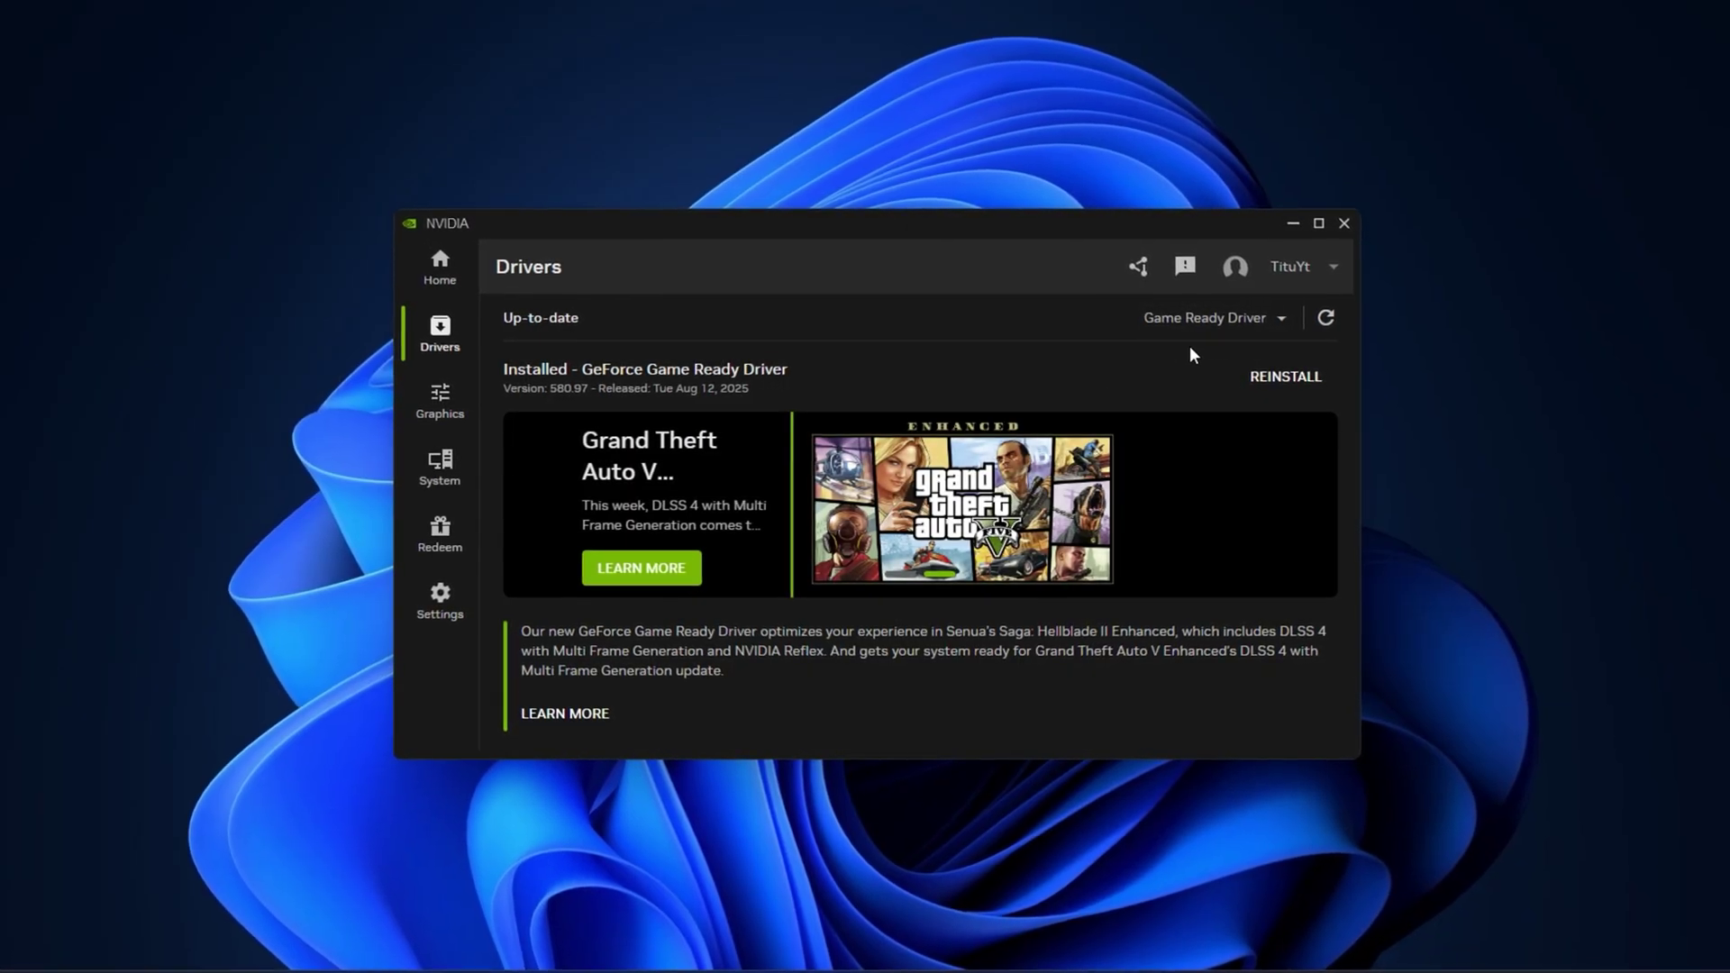
{"action": "left_click", "coordinate": [1215, 319]}
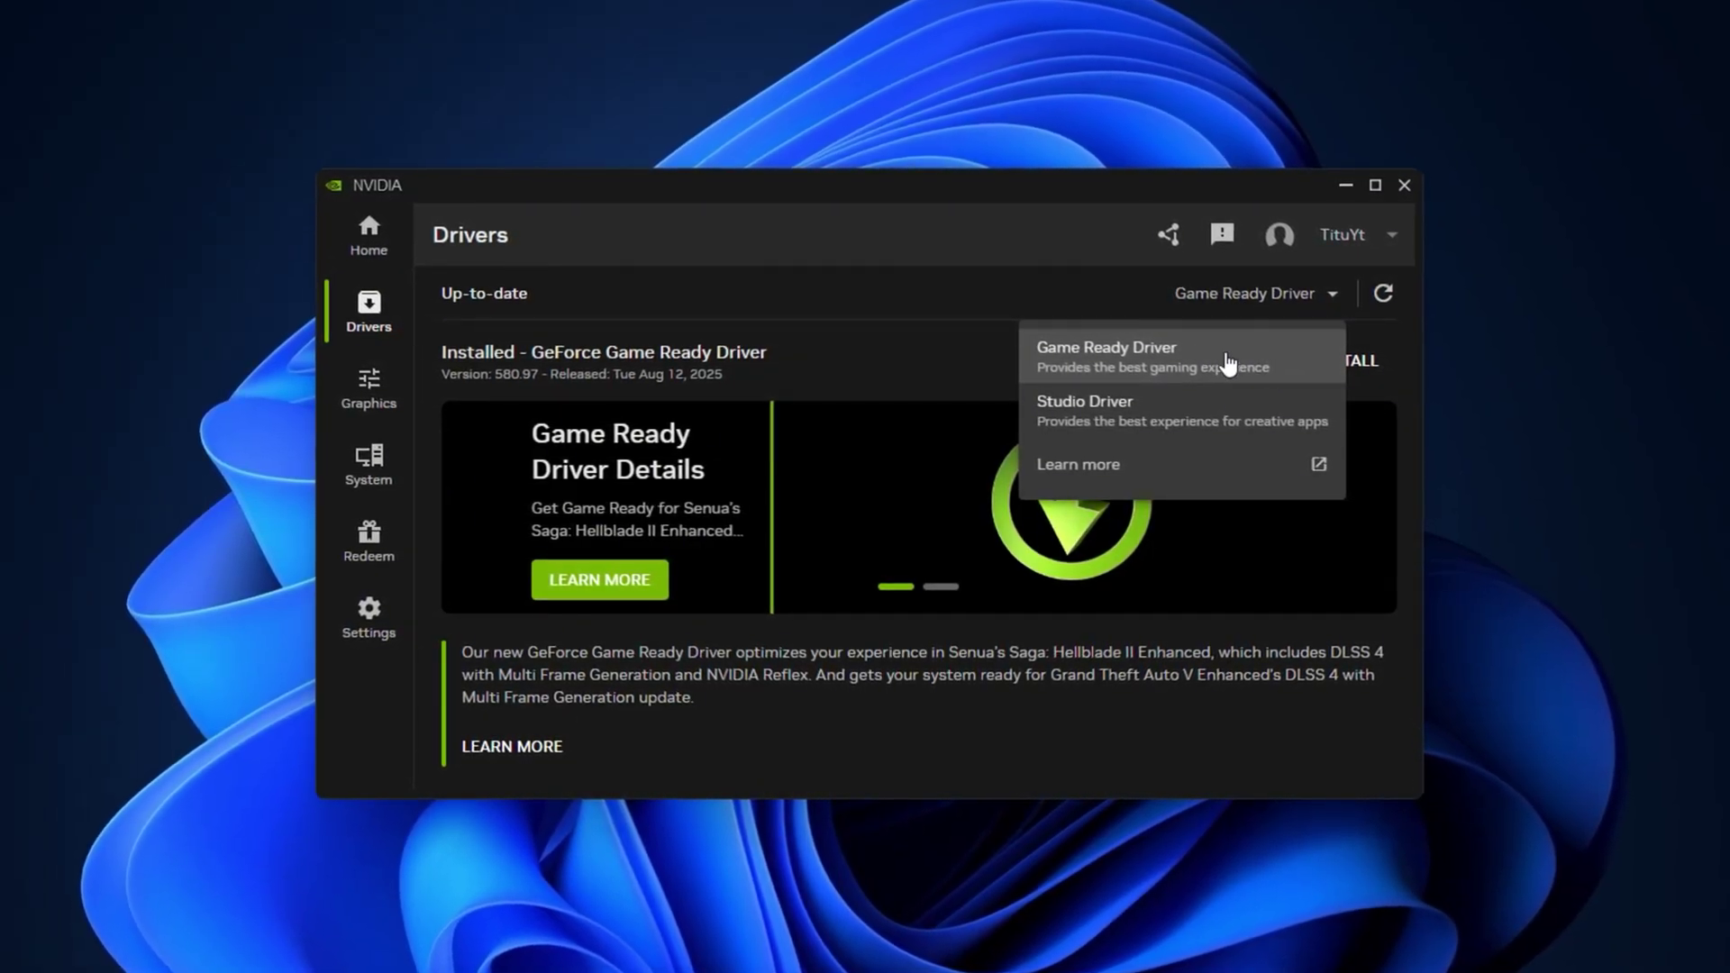
{"action": "left_click", "coordinate": [943, 297]}
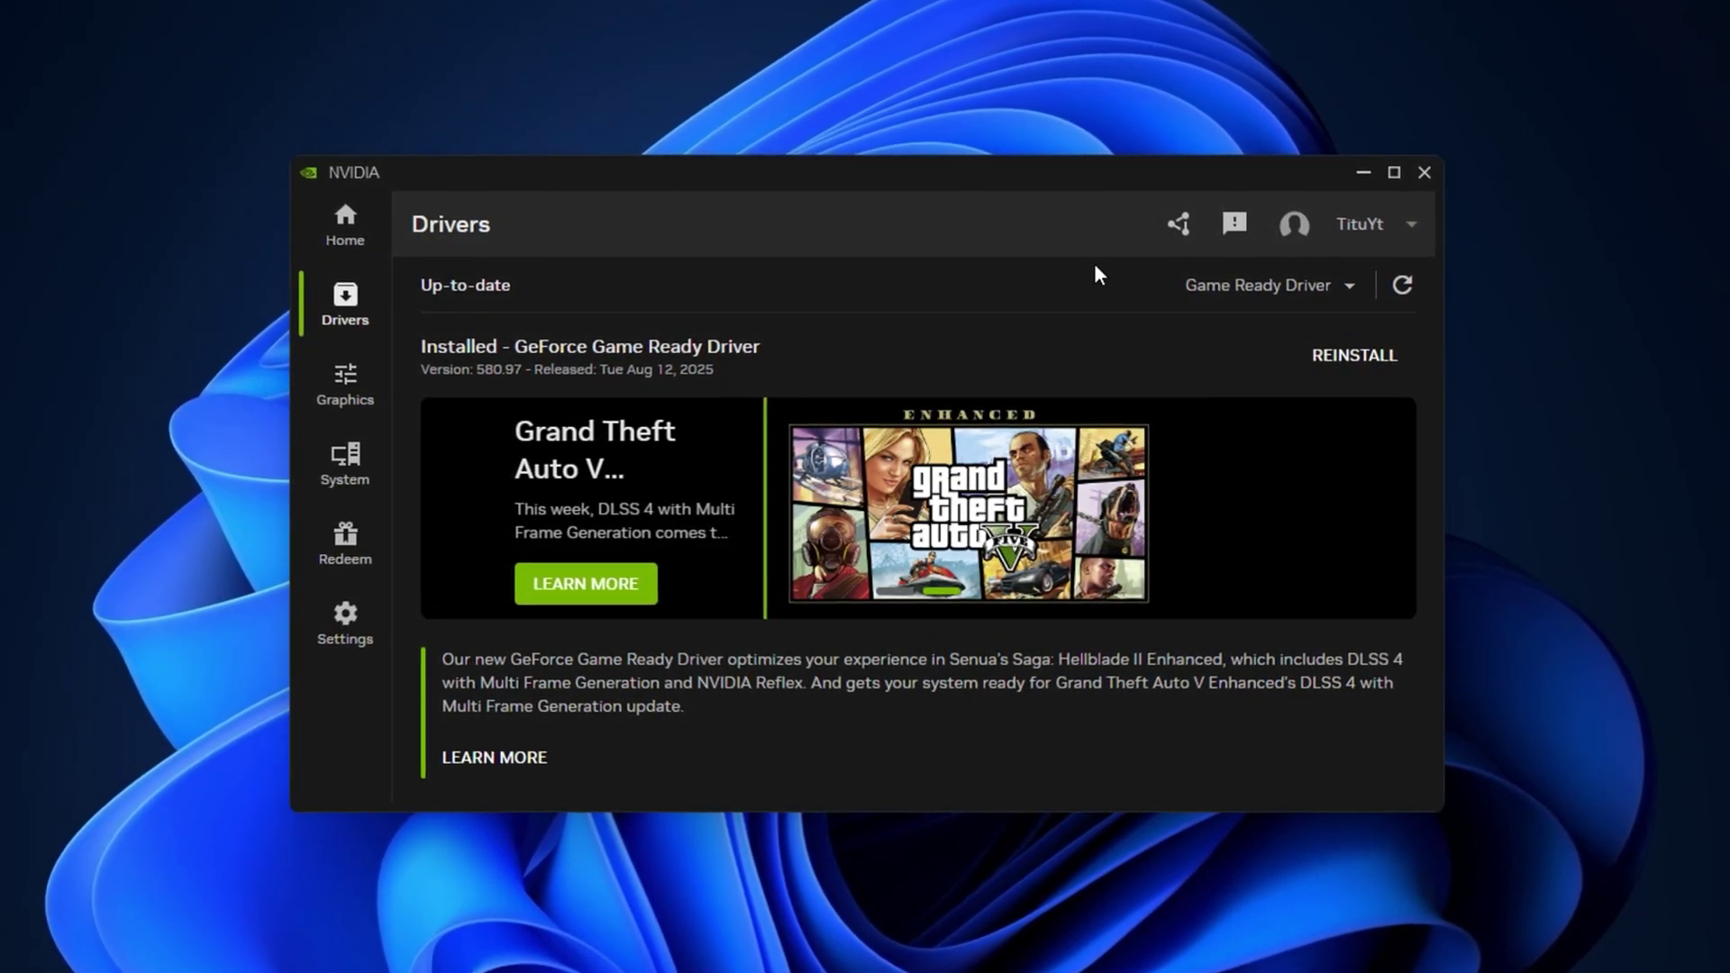
- Browse the per-game Program Settings, viewing Roblox, then Counter-Strike 2
{"action": "left_click", "coordinate": [340, 395]}
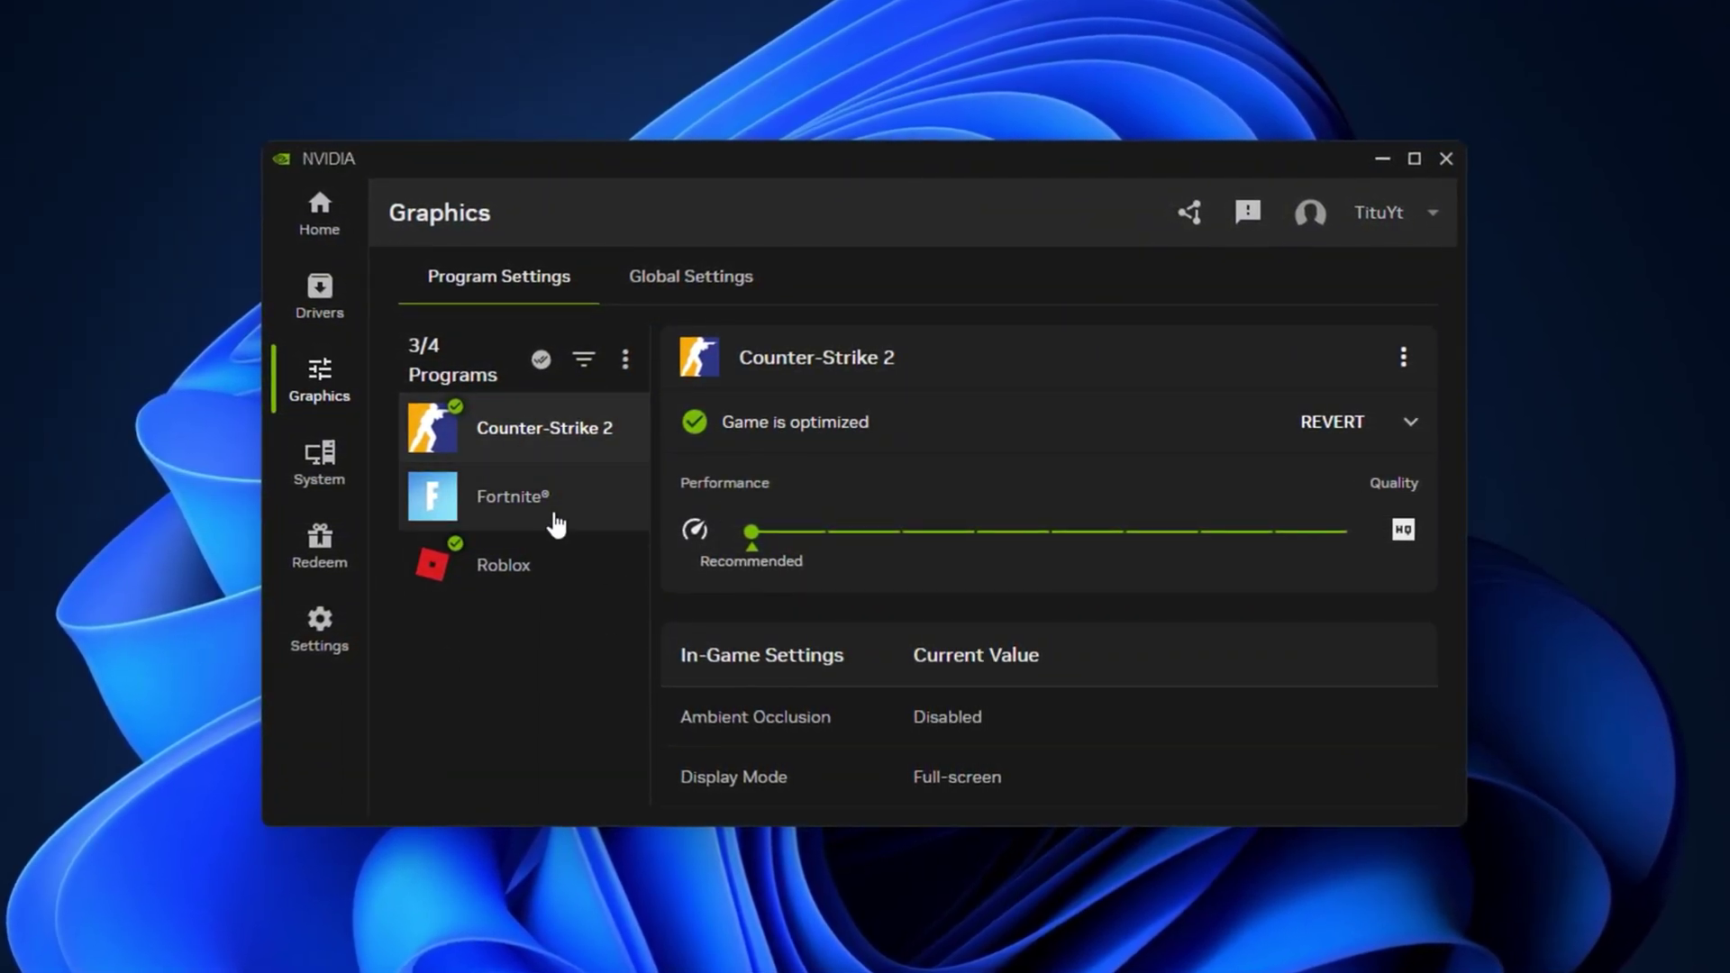
{"action": "left_click", "coordinate": [567, 565]}
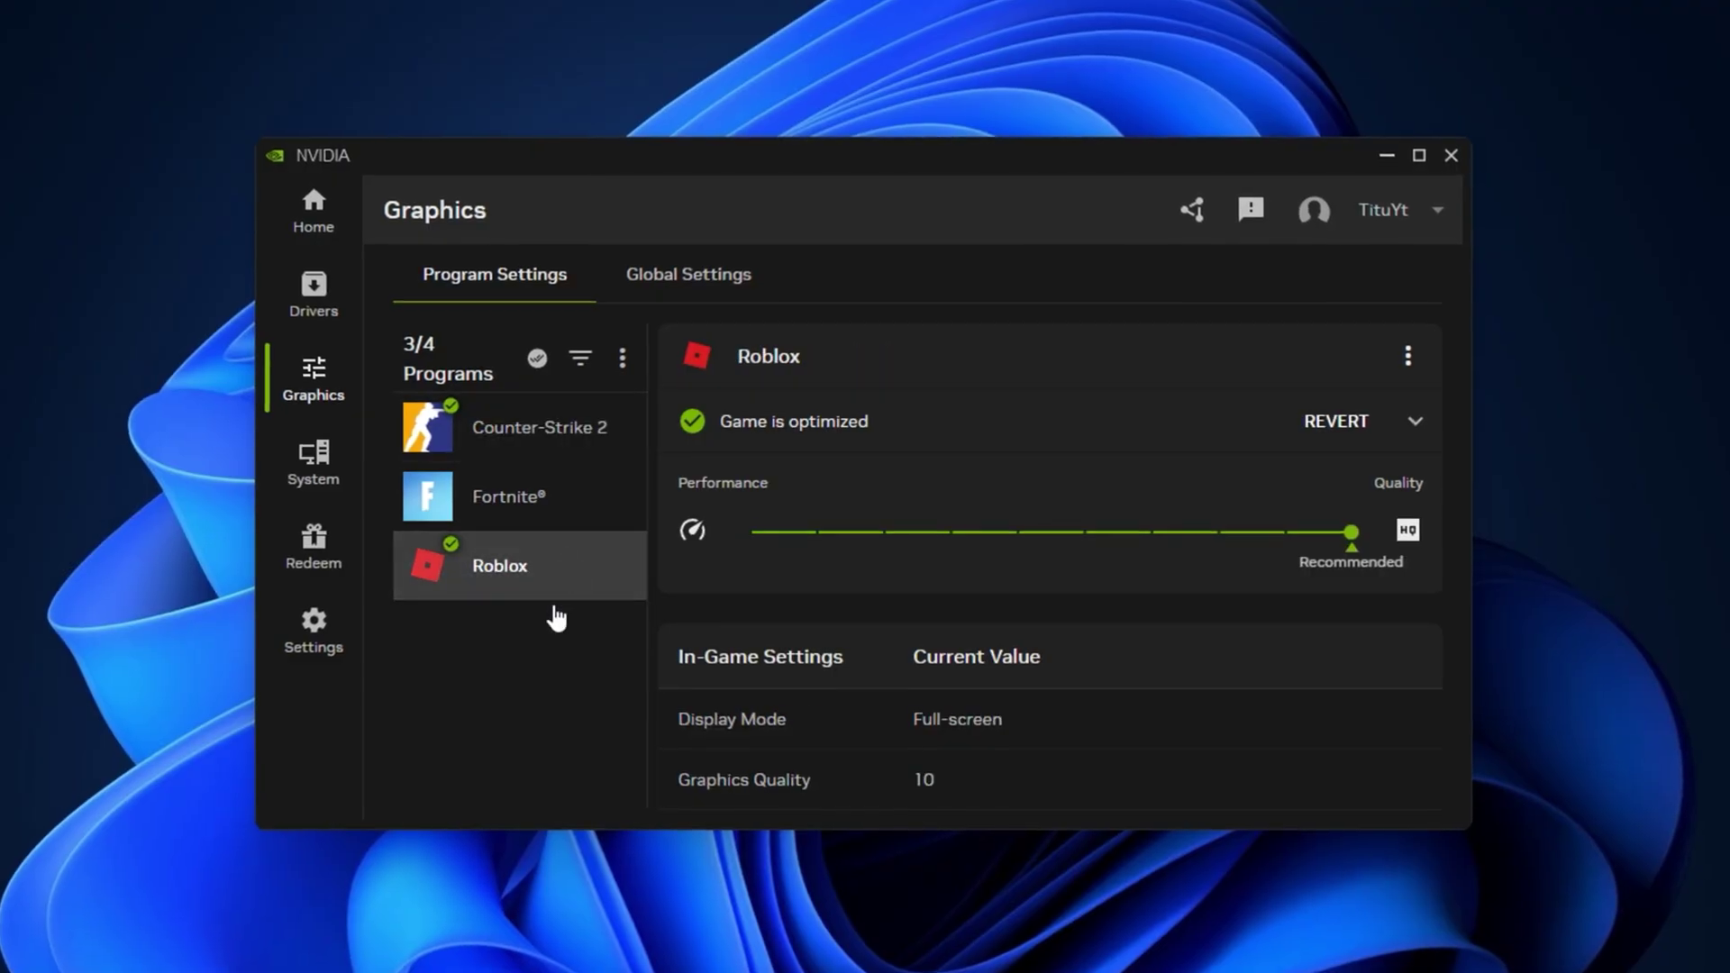
{"action": "left_click", "coordinate": [588, 451]}
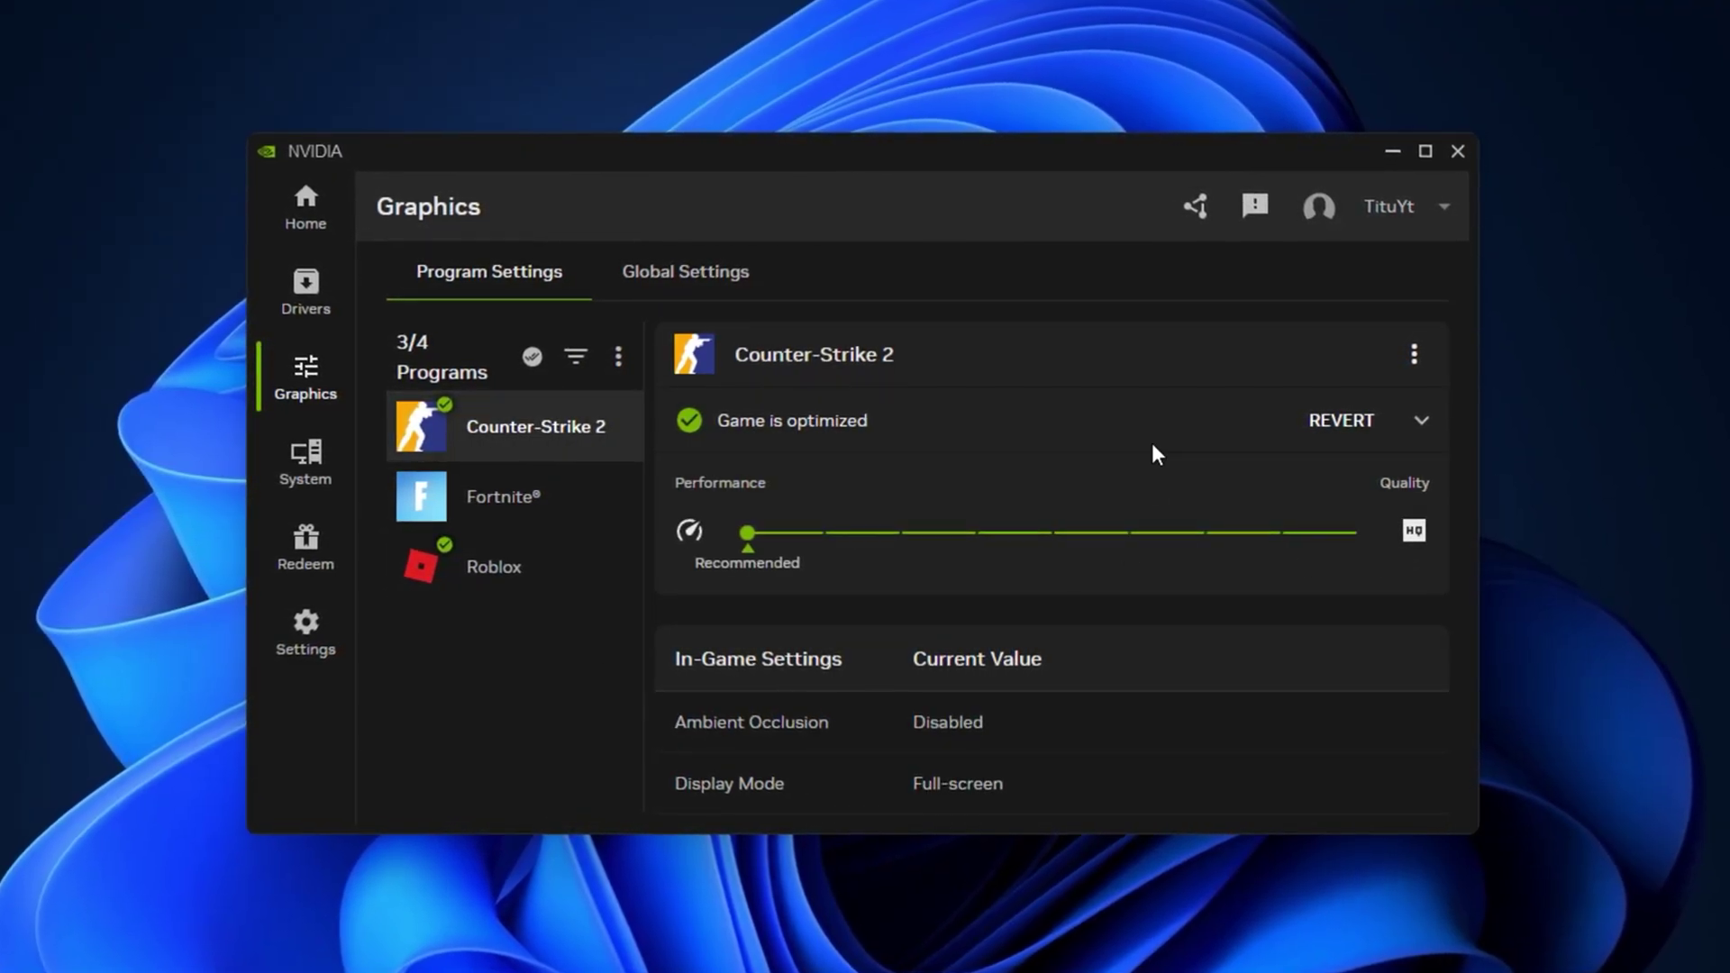
- Set Counter-Strike 2's slider to Recommended performance and apply the update
{"action": "left_click", "coordinate": [1281, 534]}
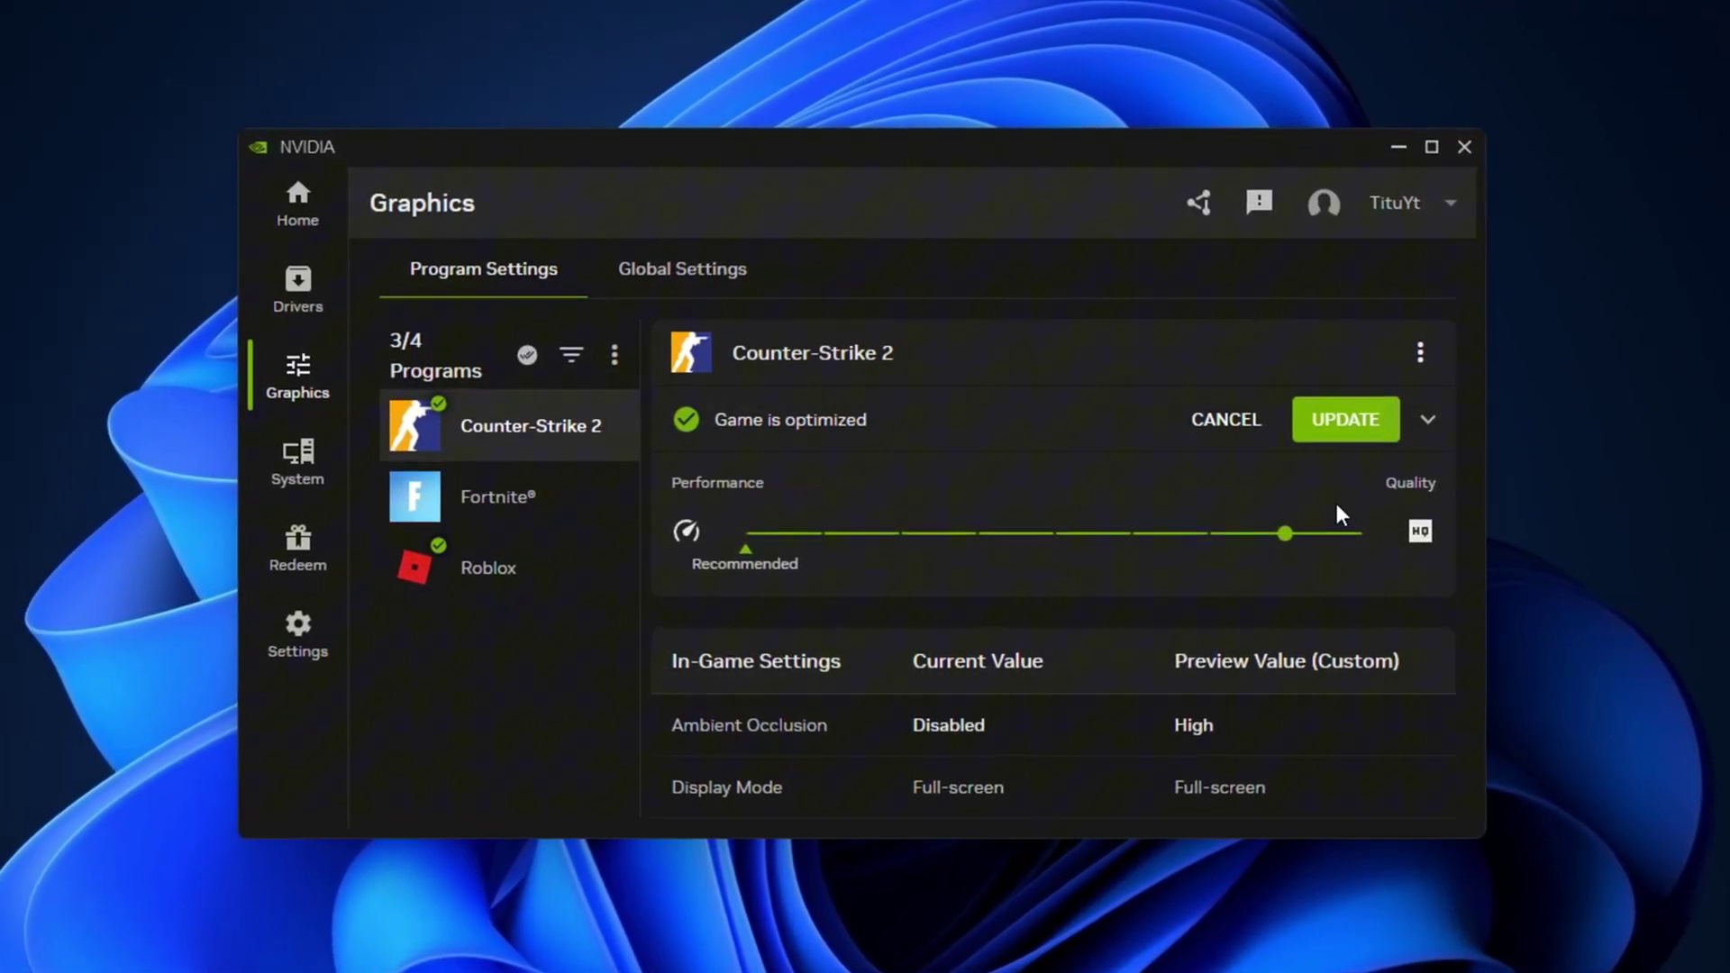
{"action": "left_click", "coordinate": [1351, 428]}
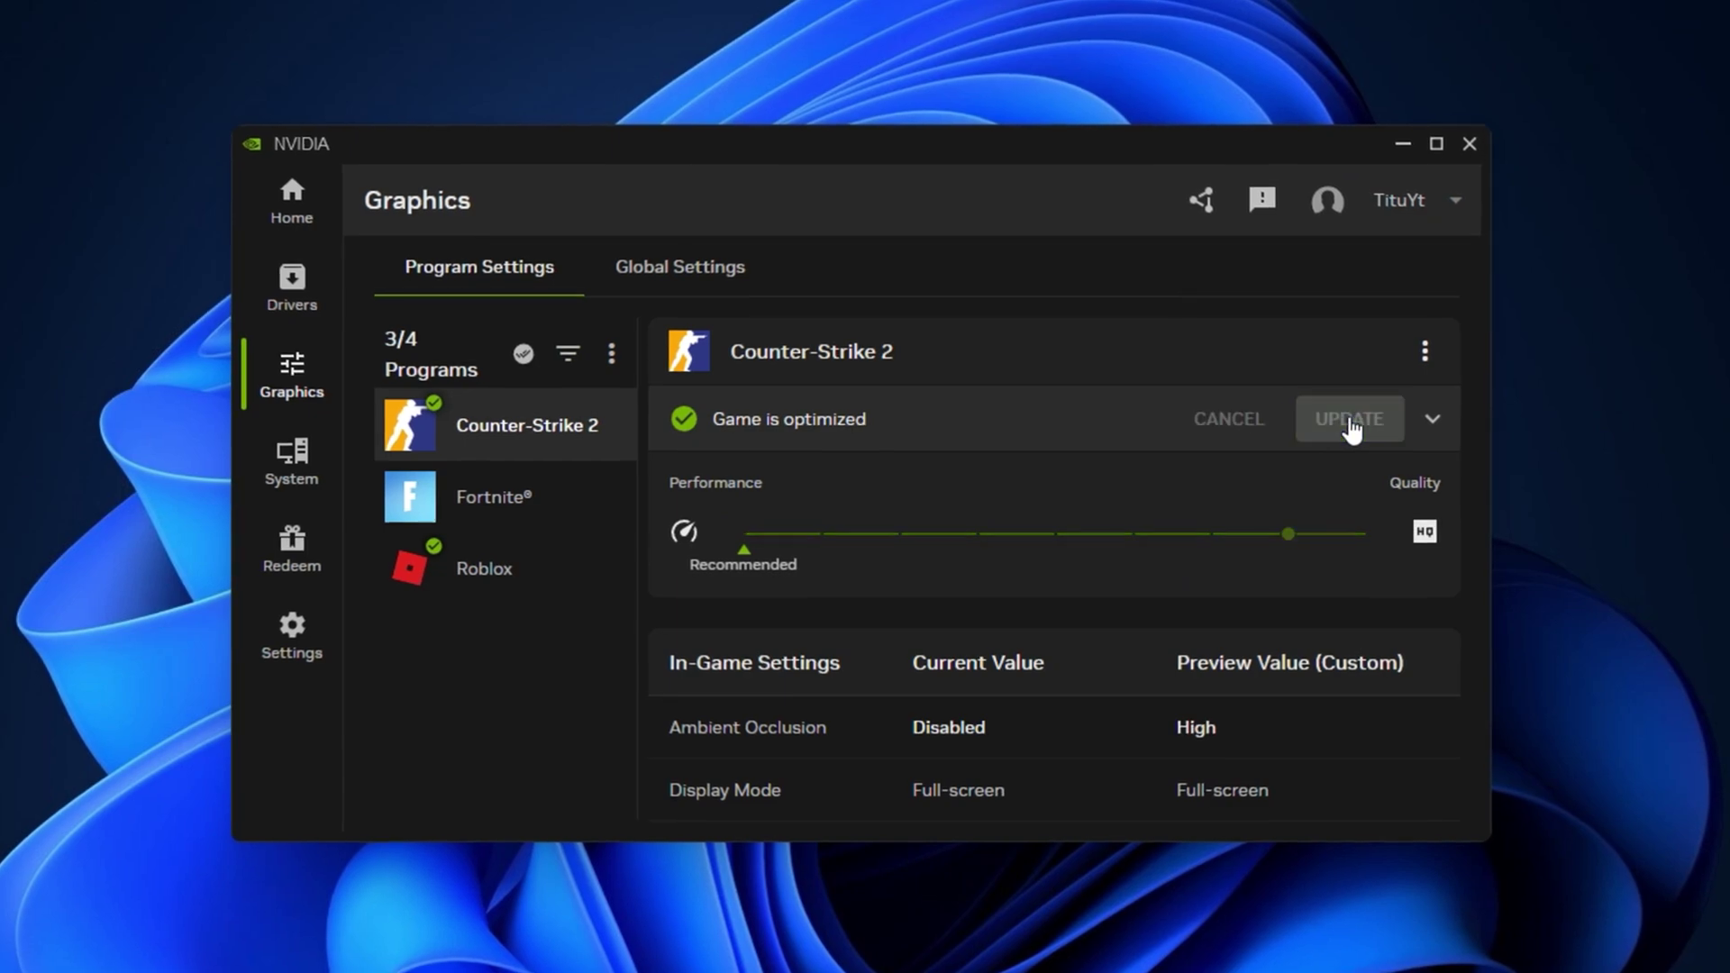
{"action": "left_click", "coordinate": [764, 533]}
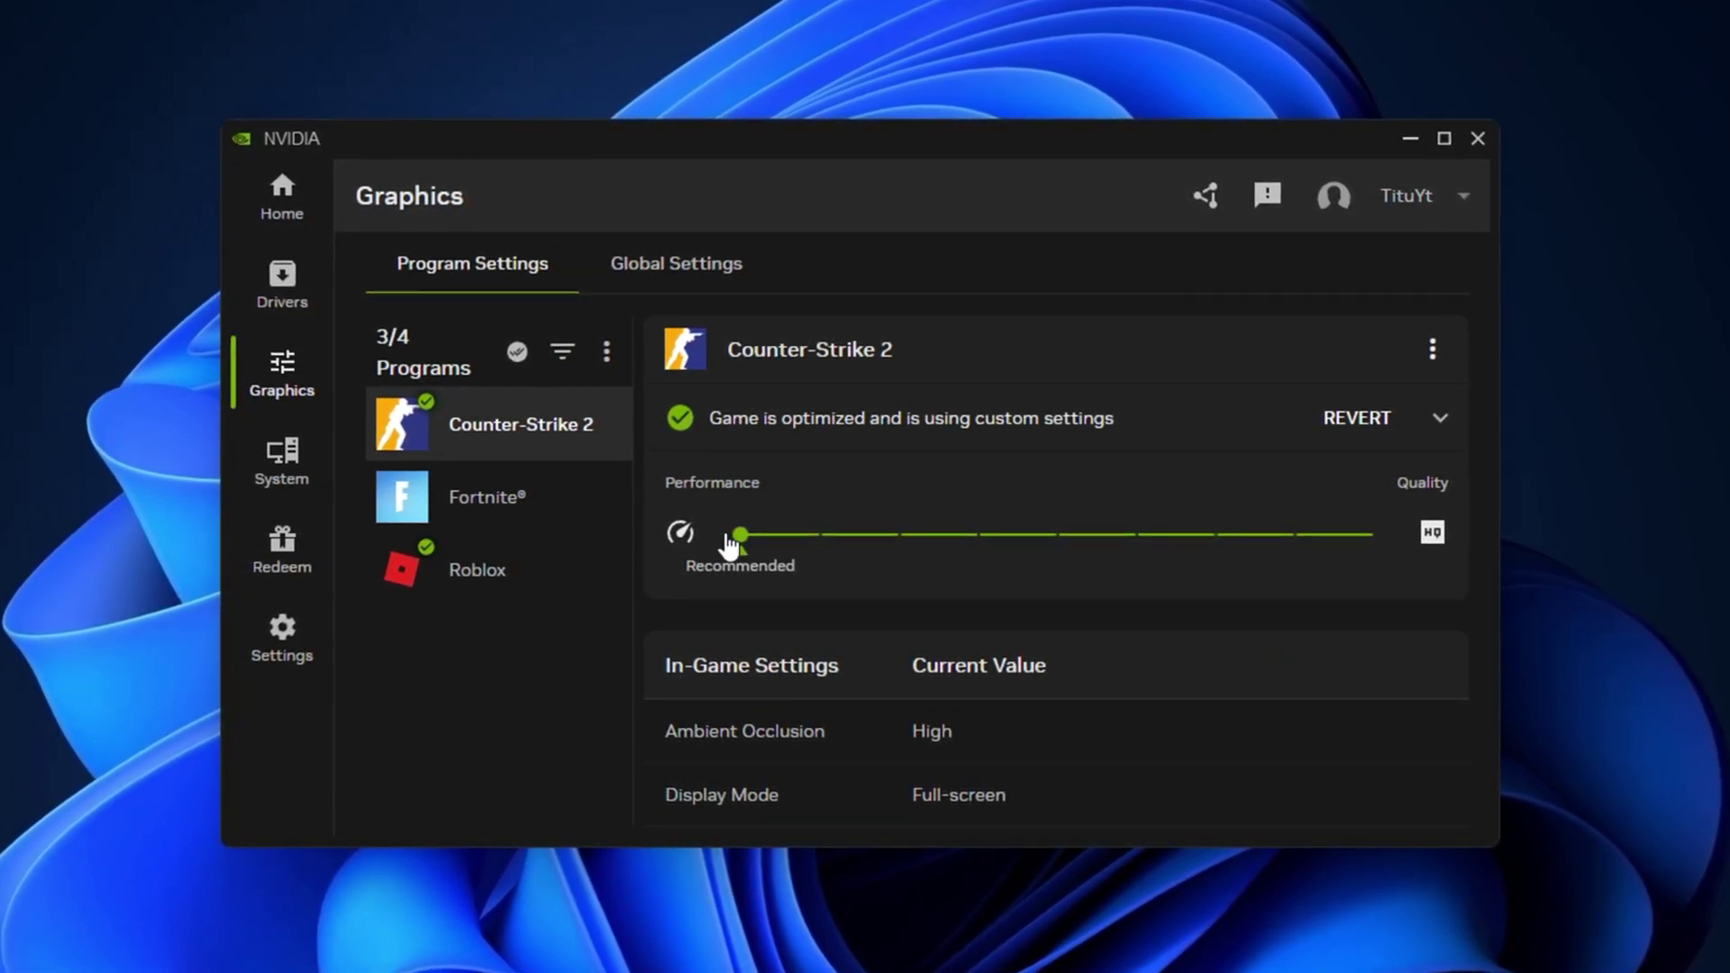
{"action": "left_click", "coordinate": [1355, 424]}
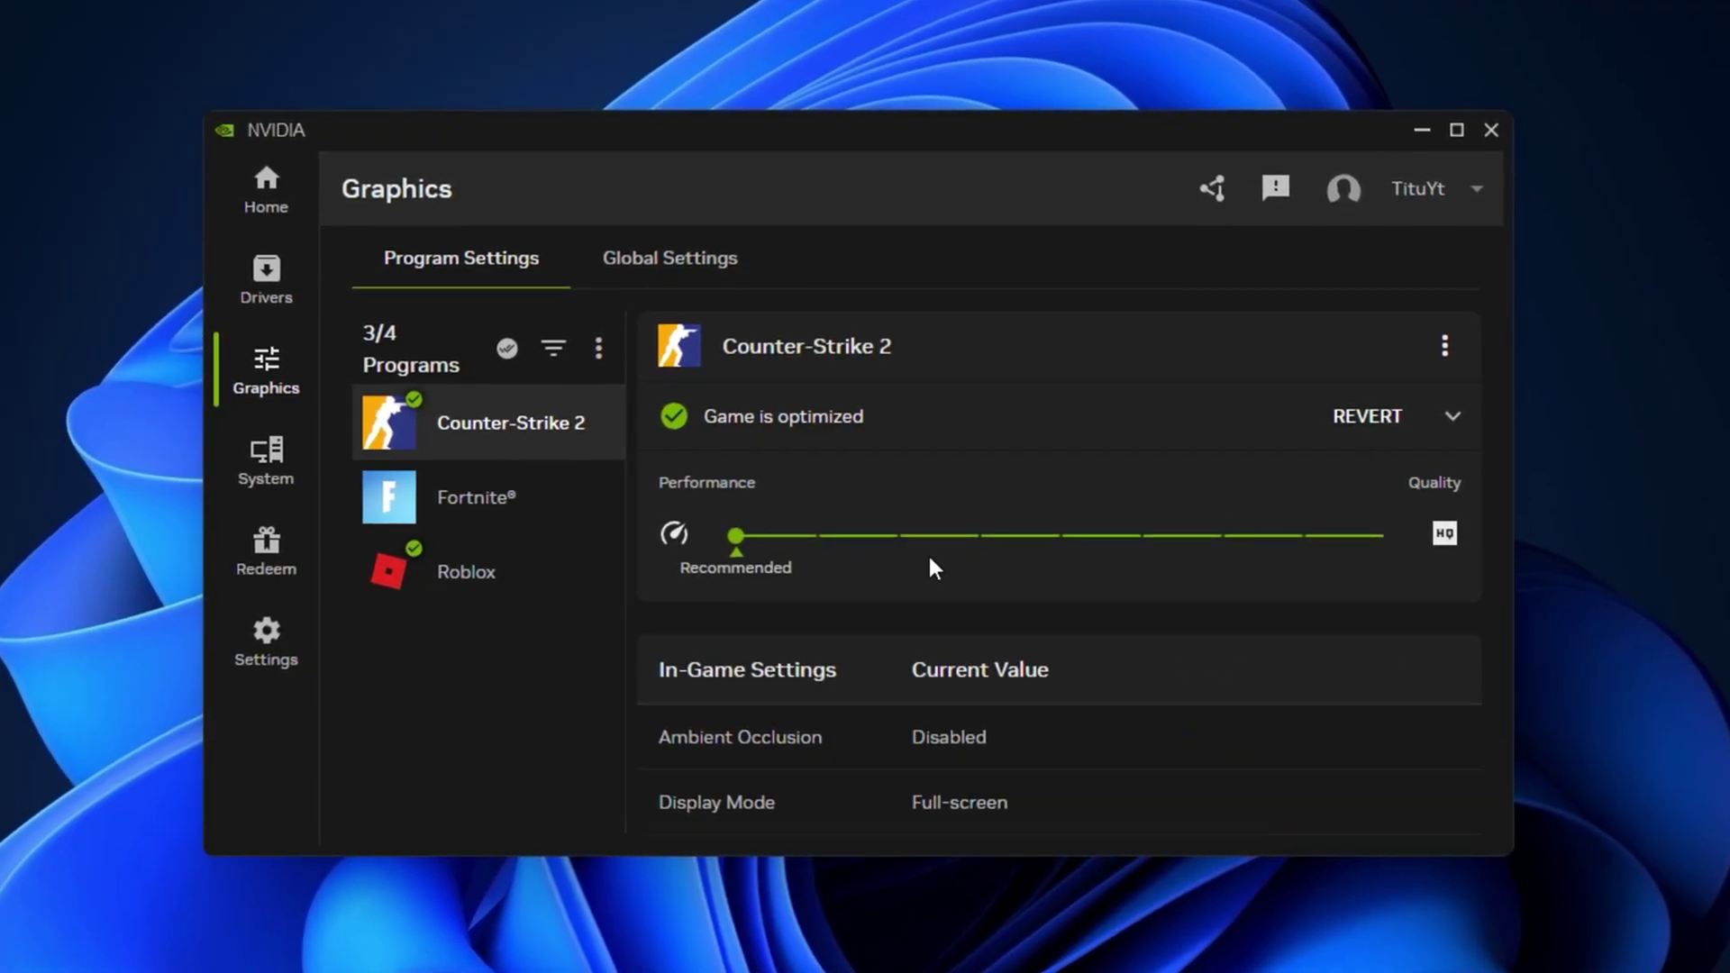
{"action": "scroll", "coordinate": [944, 561], "scroll_direction": "down", "scroll_amount": 10}
{"action": "scroll", "coordinate": [946, 577], "scroll_direction": "up", "scroll_amount": 10}
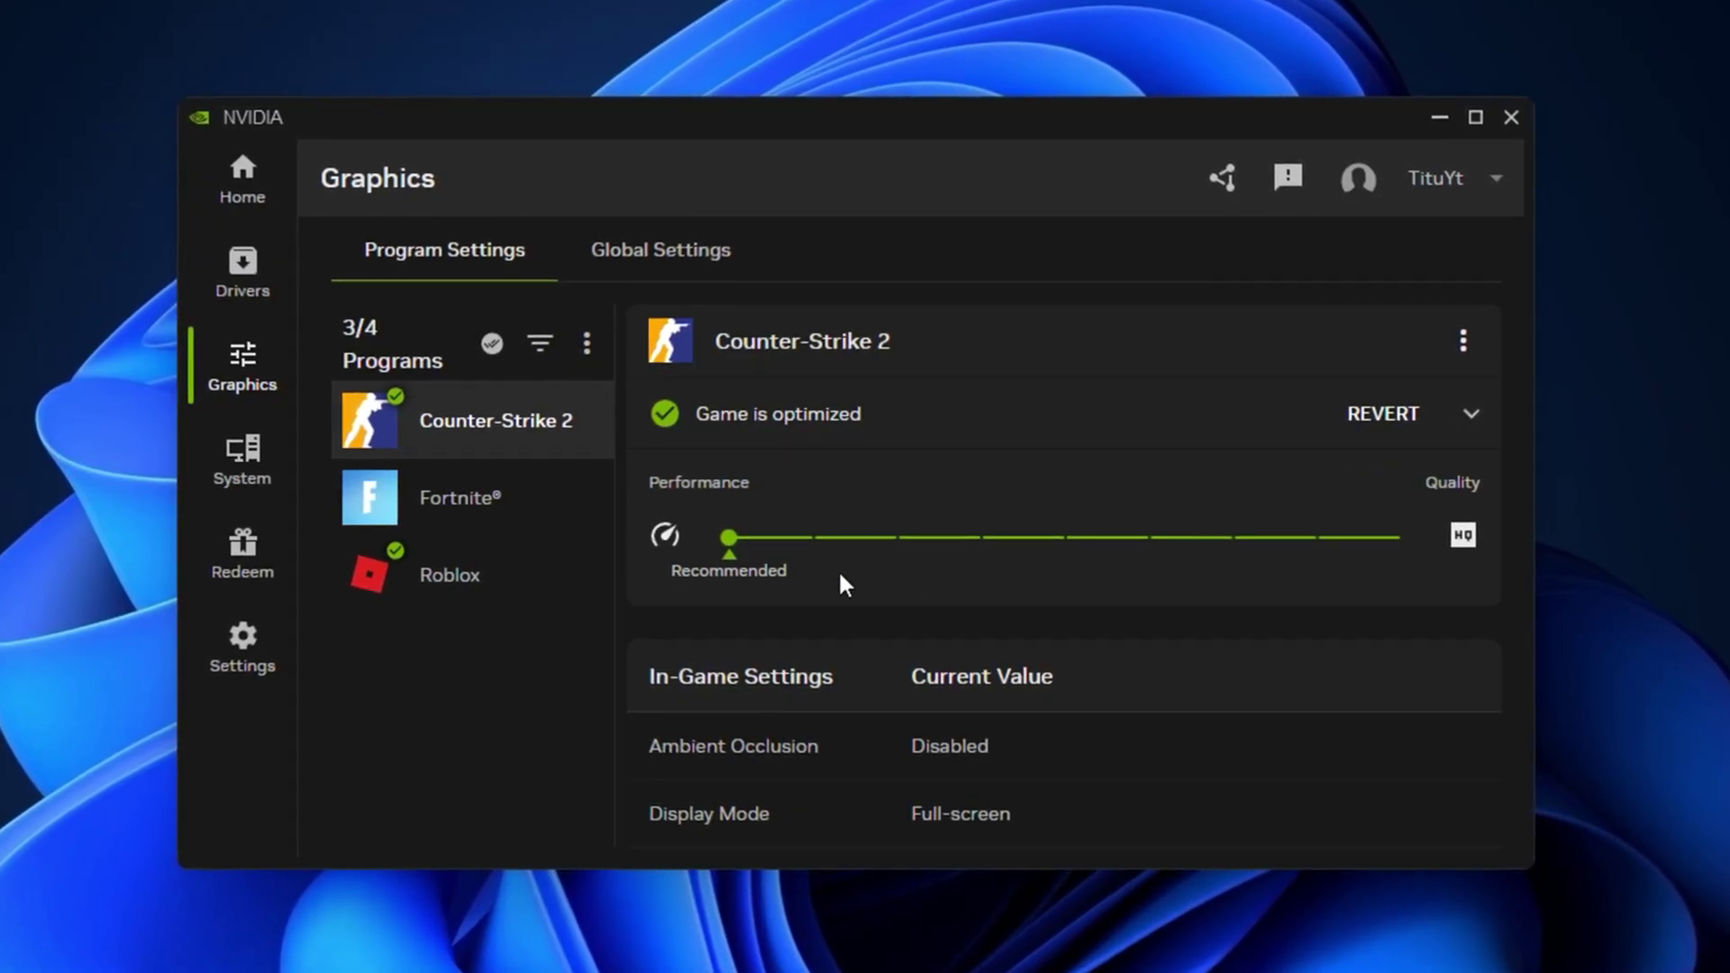
{"action": "scroll", "coordinate": [925, 705], "scroll_direction": "down", "scroll_amount": 5}
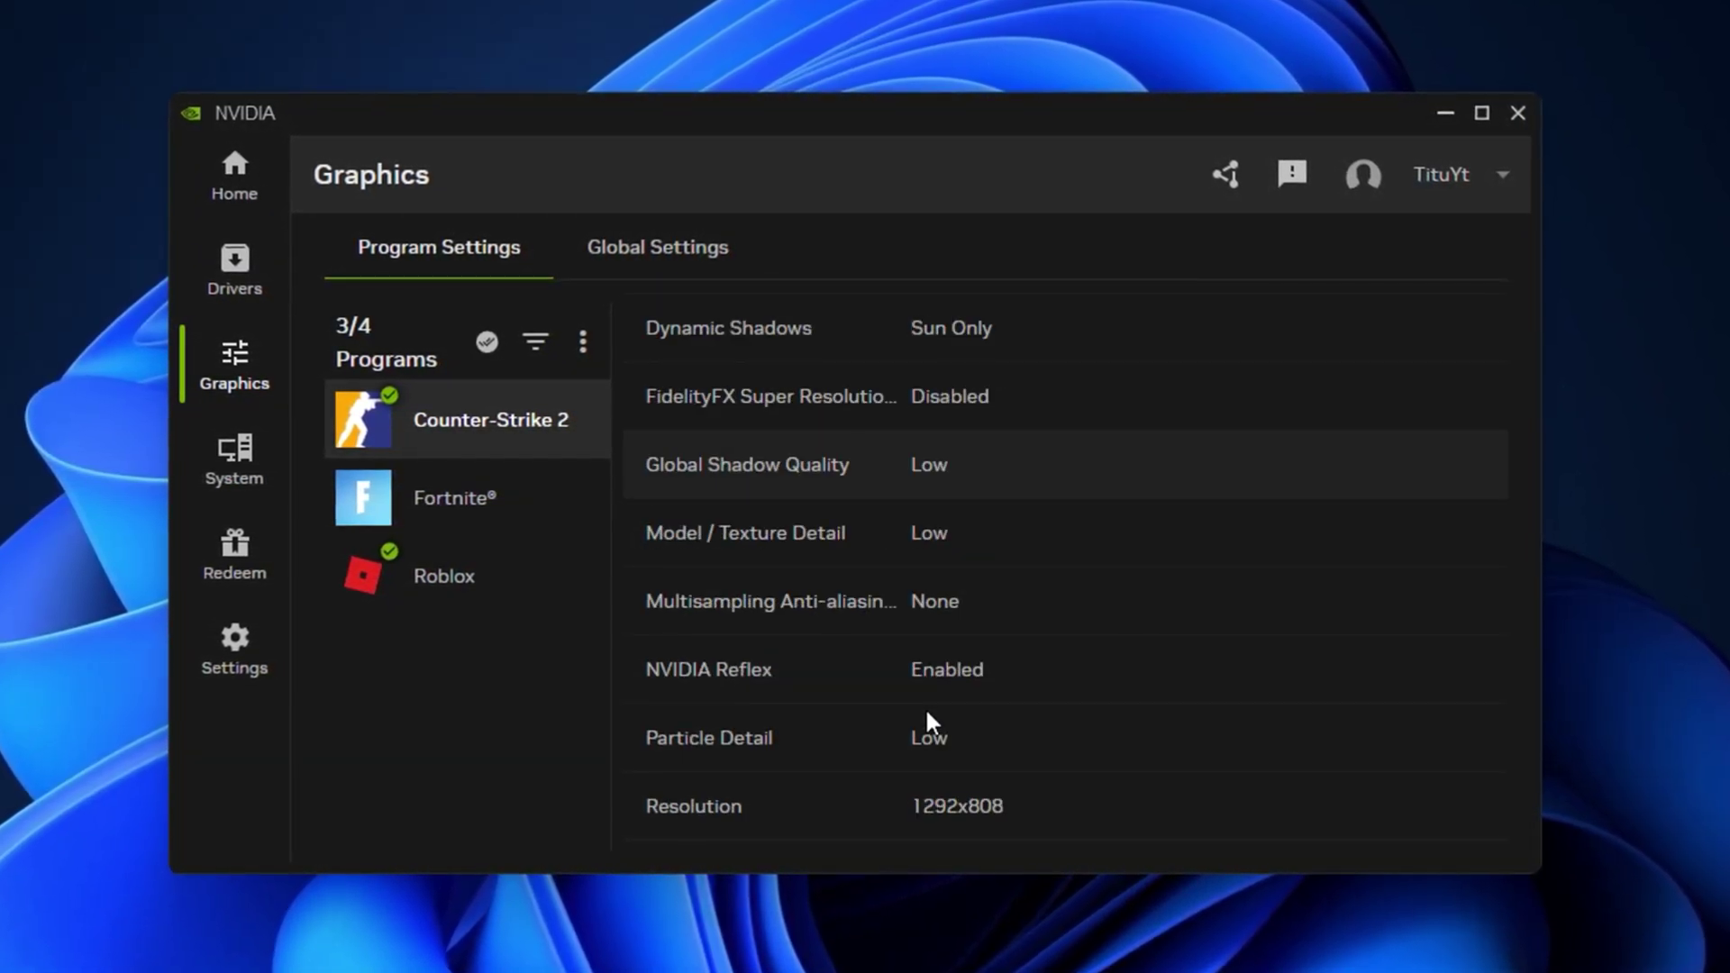
{"action": "scroll", "coordinate": [928, 721], "scroll_direction": "up", "scroll_amount": 5}
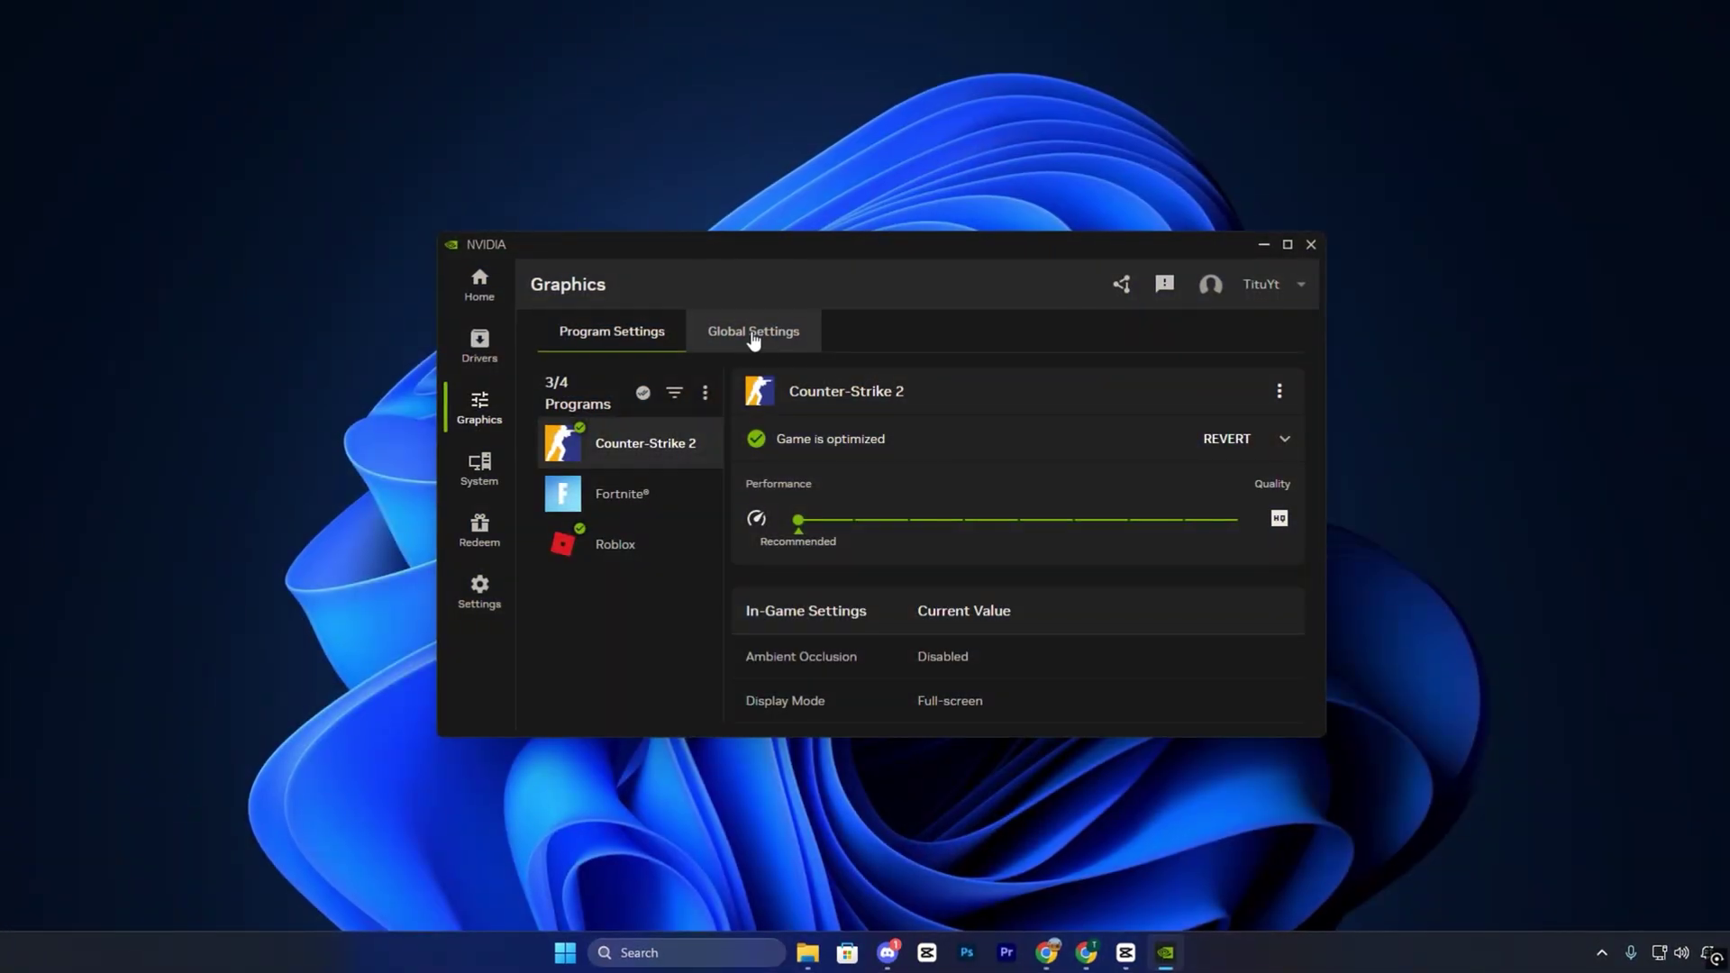
- In Global Settings, review the CUDA - GPUs and DSR - Factors options without changes
{"action": "left_click", "coordinate": [651, 246]}
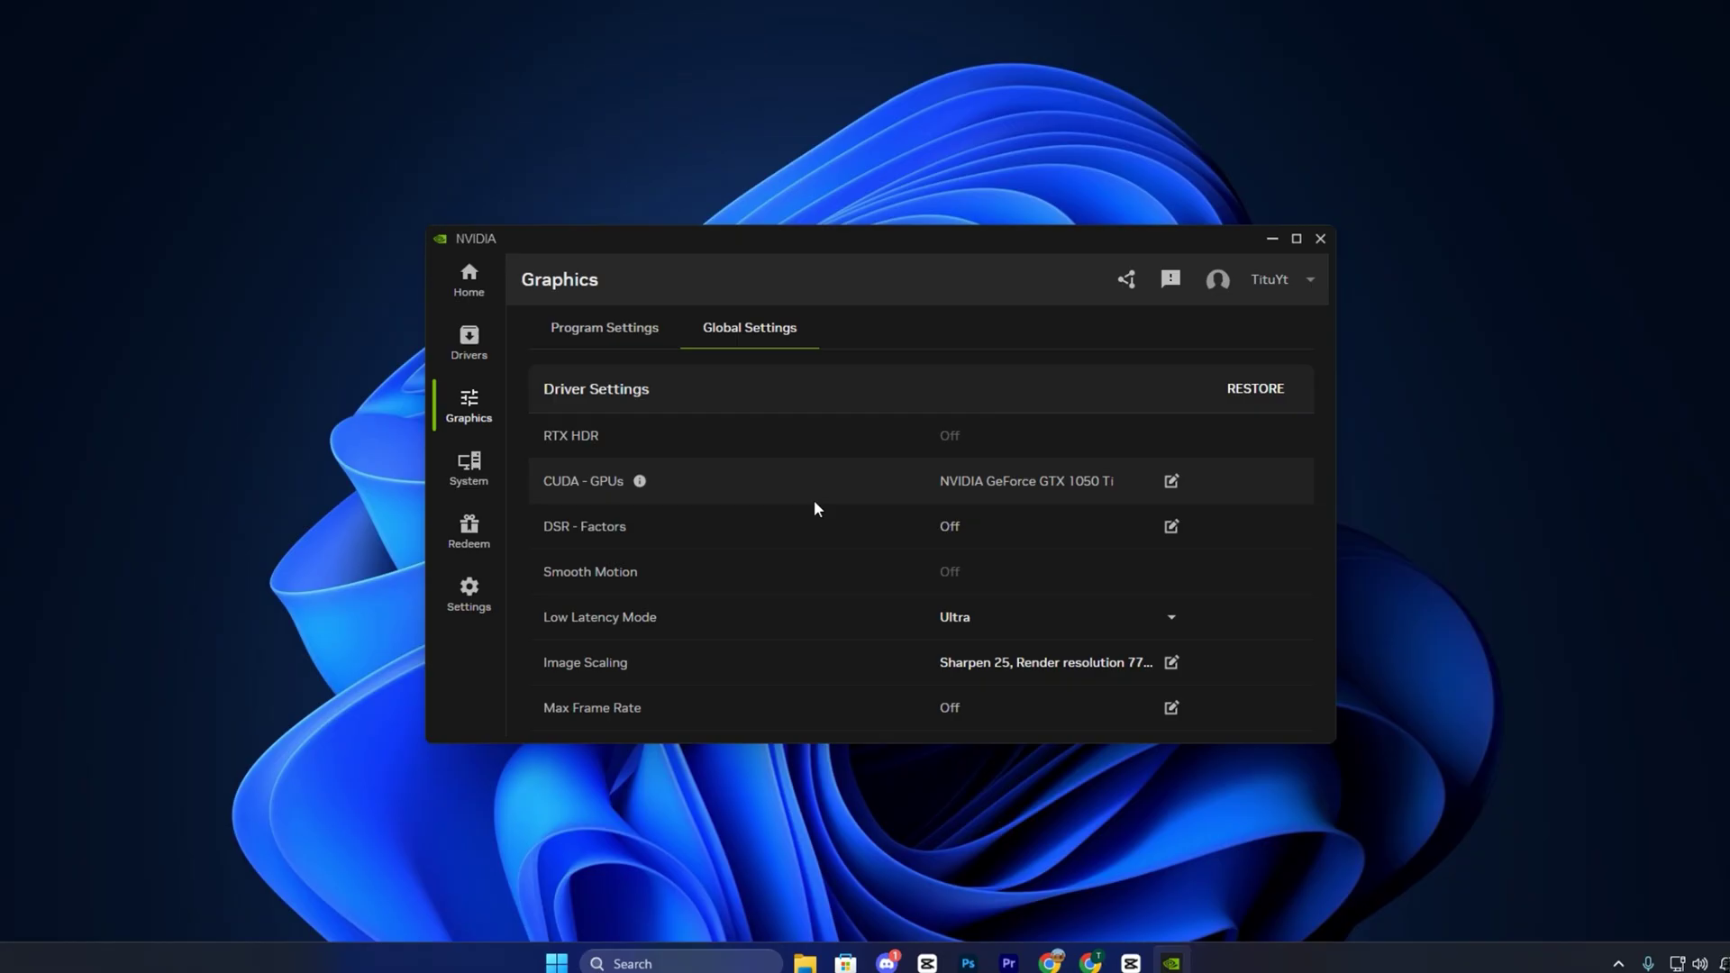
{"action": "left_click", "coordinate": [1123, 479]}
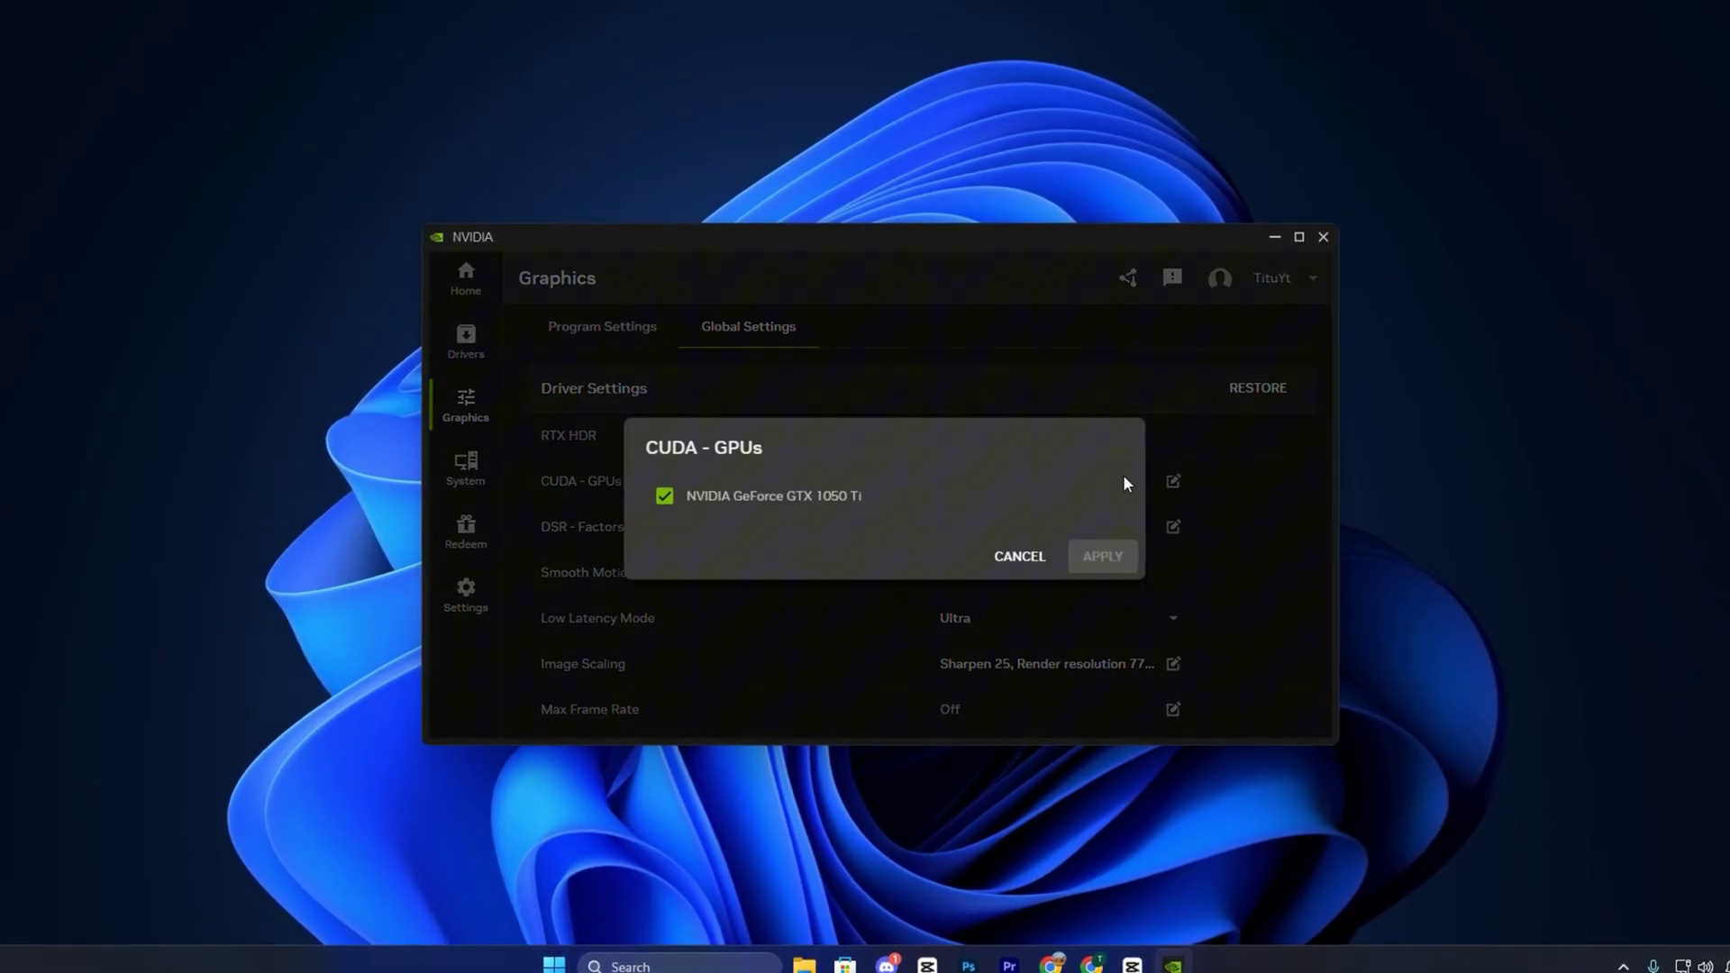
{"action": "left_click", "coordinate": [1017, 555]}
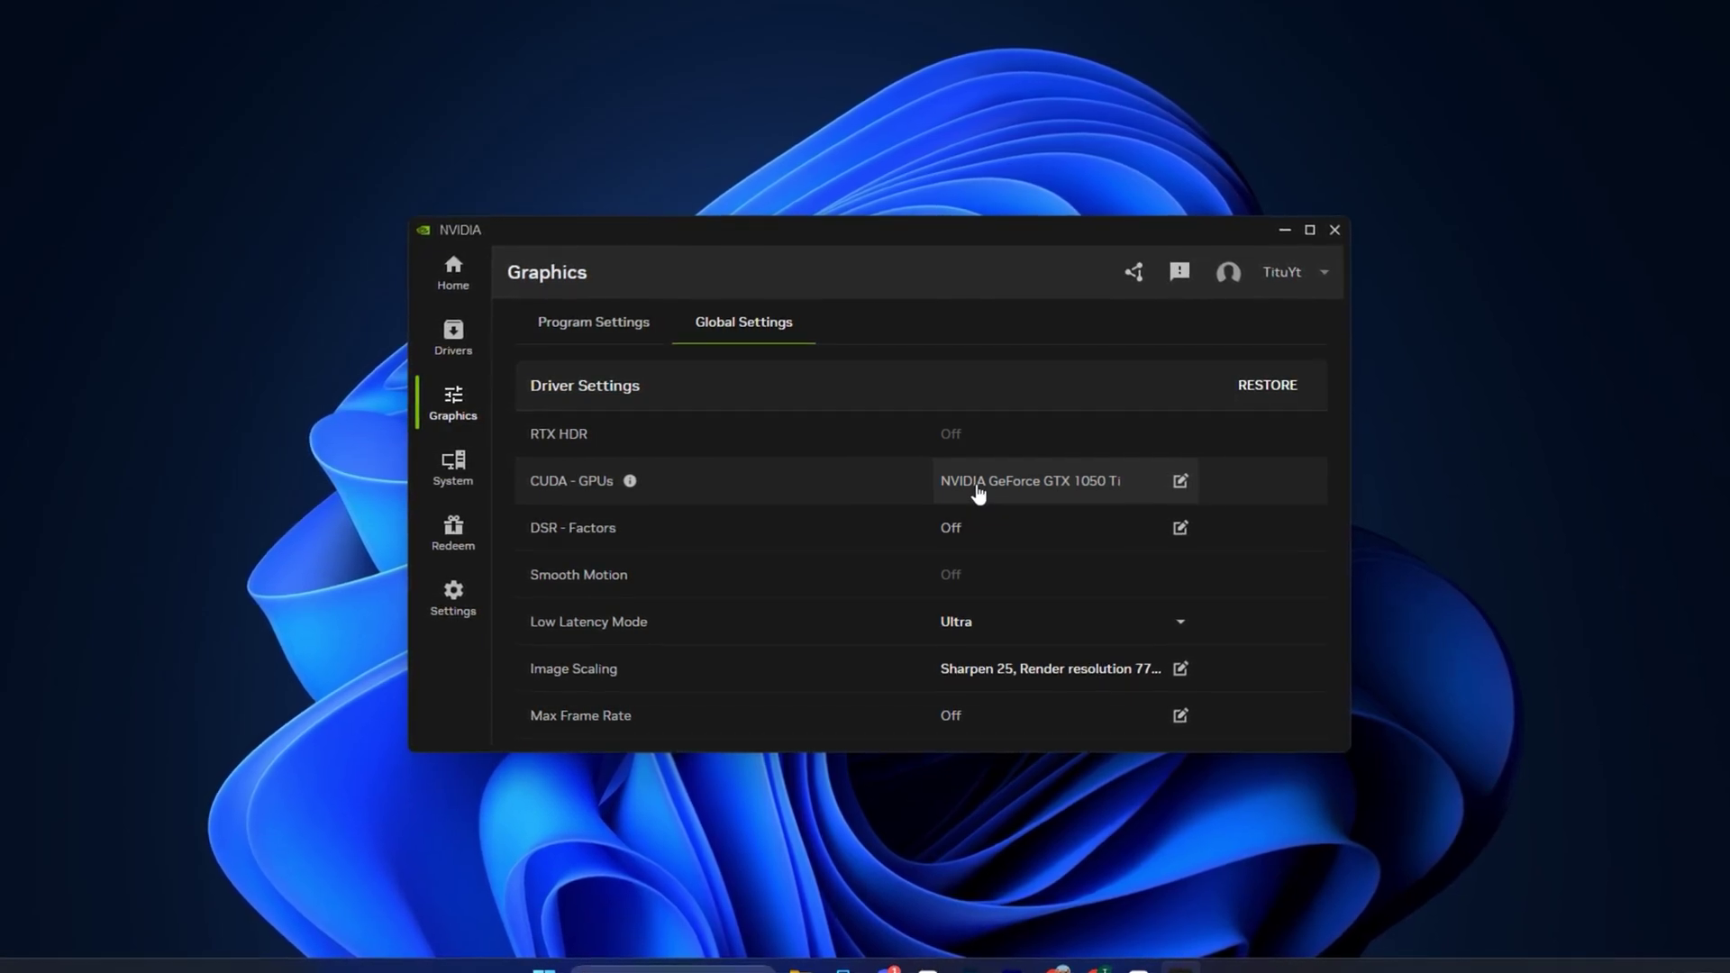
{"action": "left_click", "coordinate": [1000, 531]}
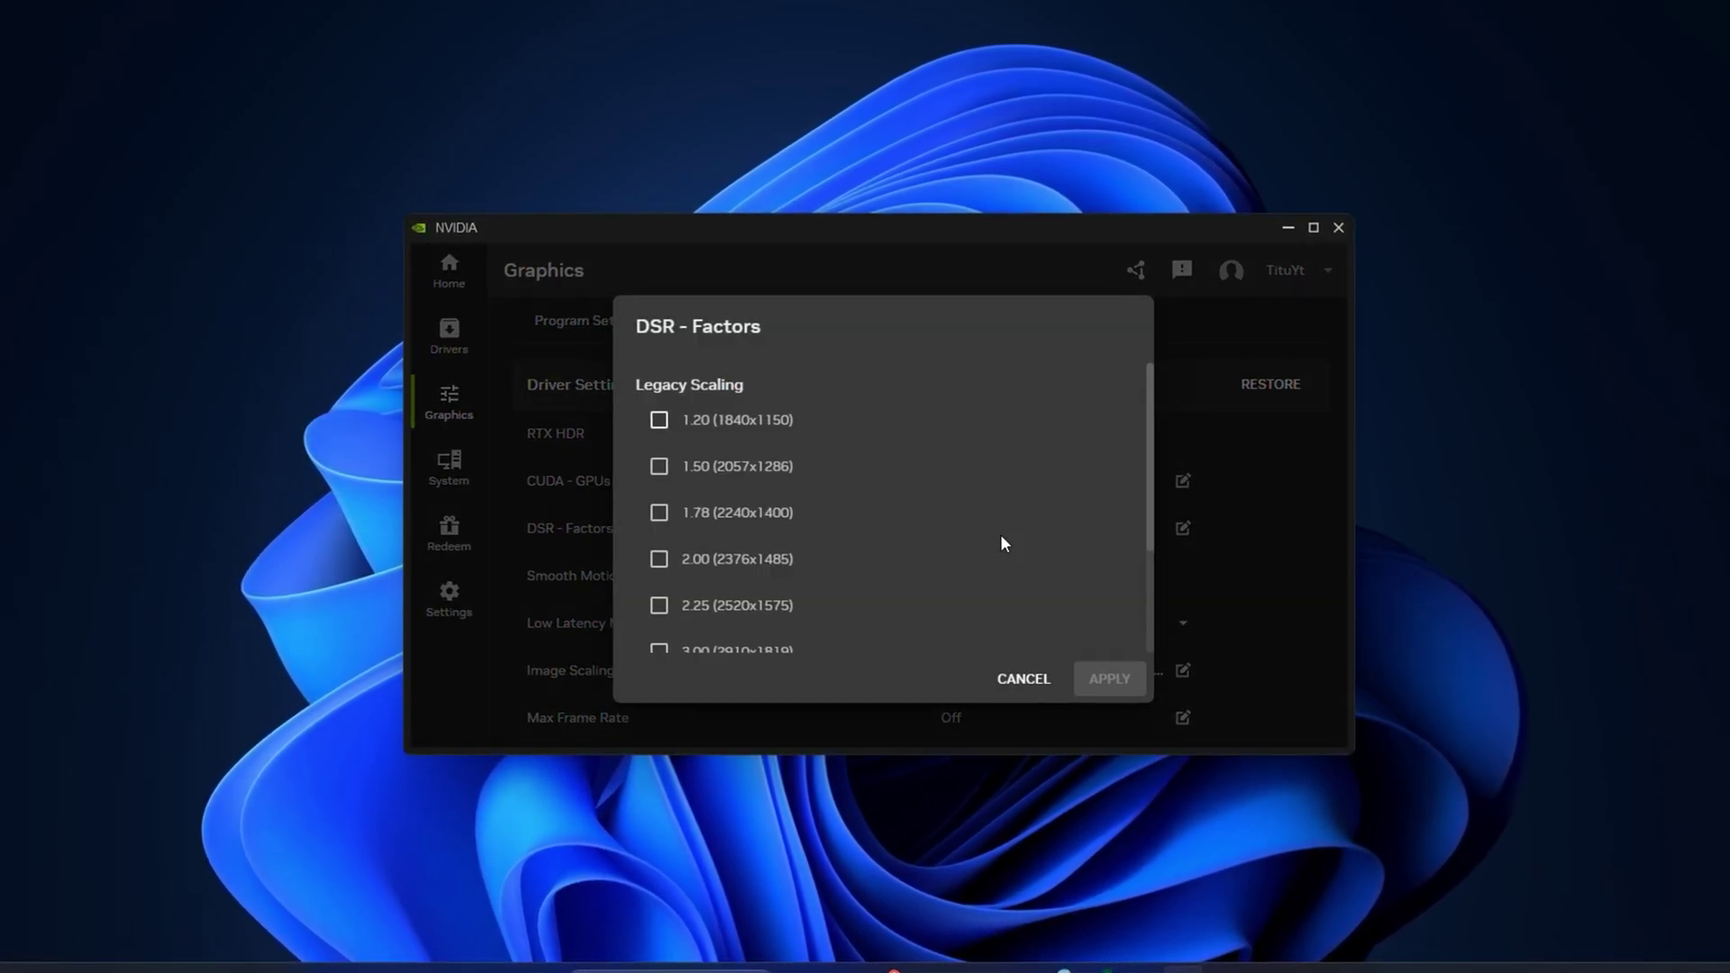
{"action": "left_click", "coordinate": [1031, 681]}
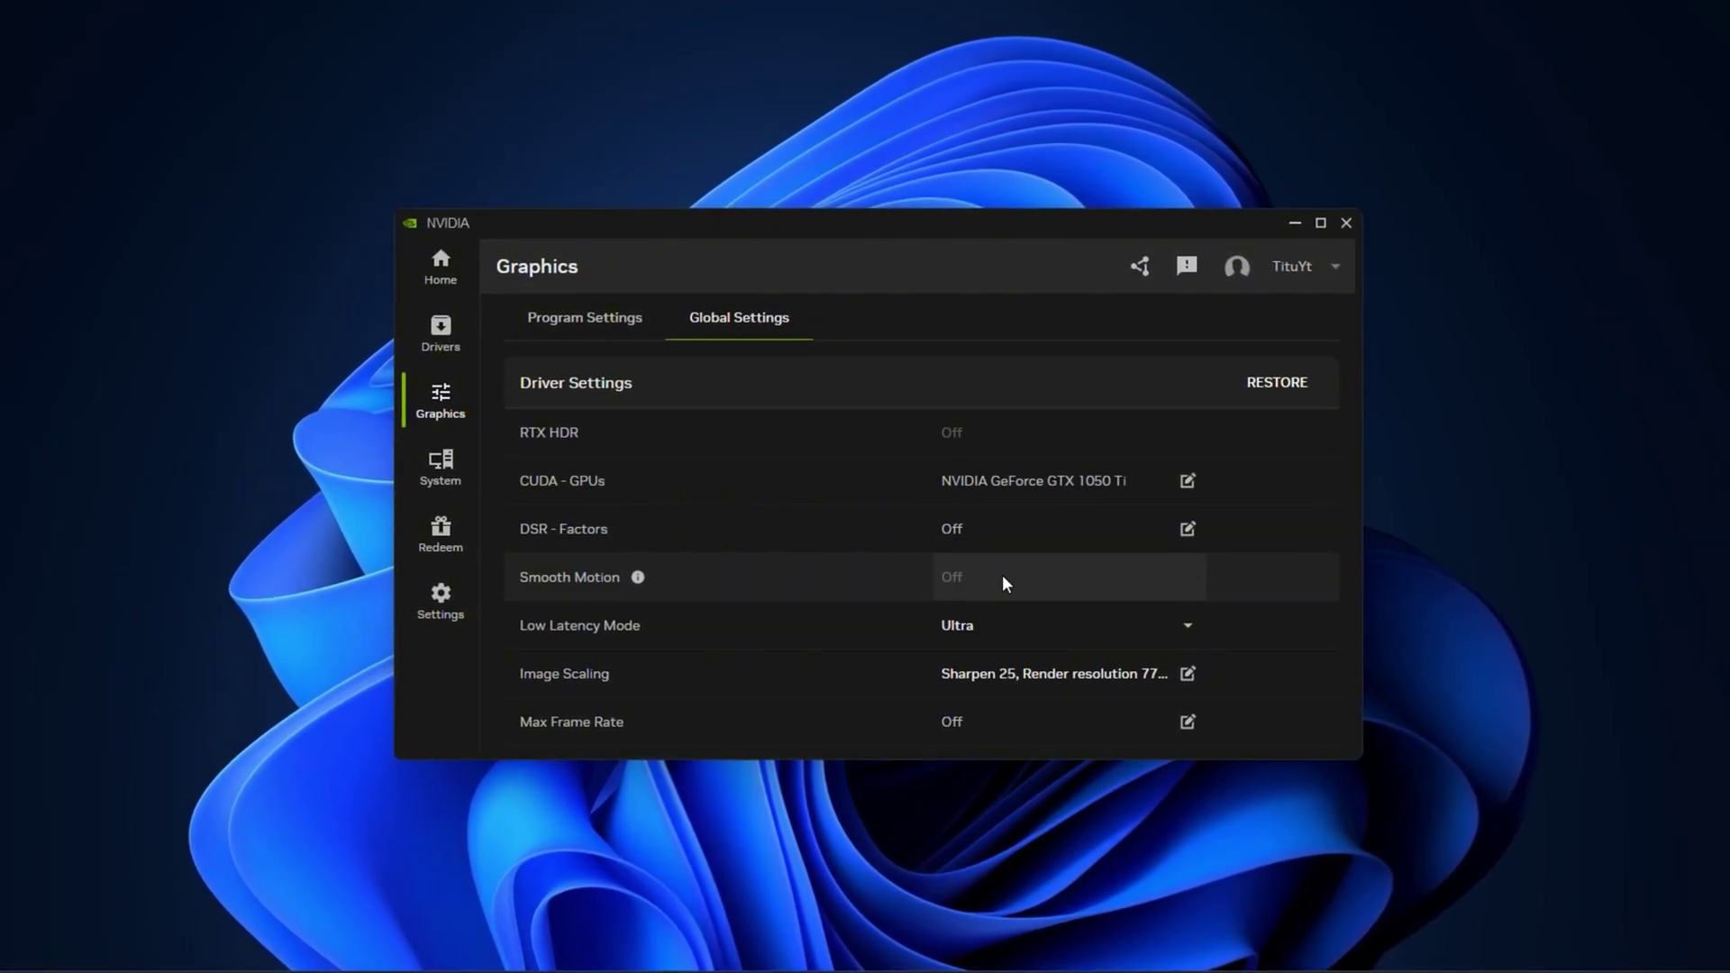
- Keep Low Latency Mode at Ultra and bring up the Image Scaling settings
{"action": "left_click", "coordinate": [1025, 629]}
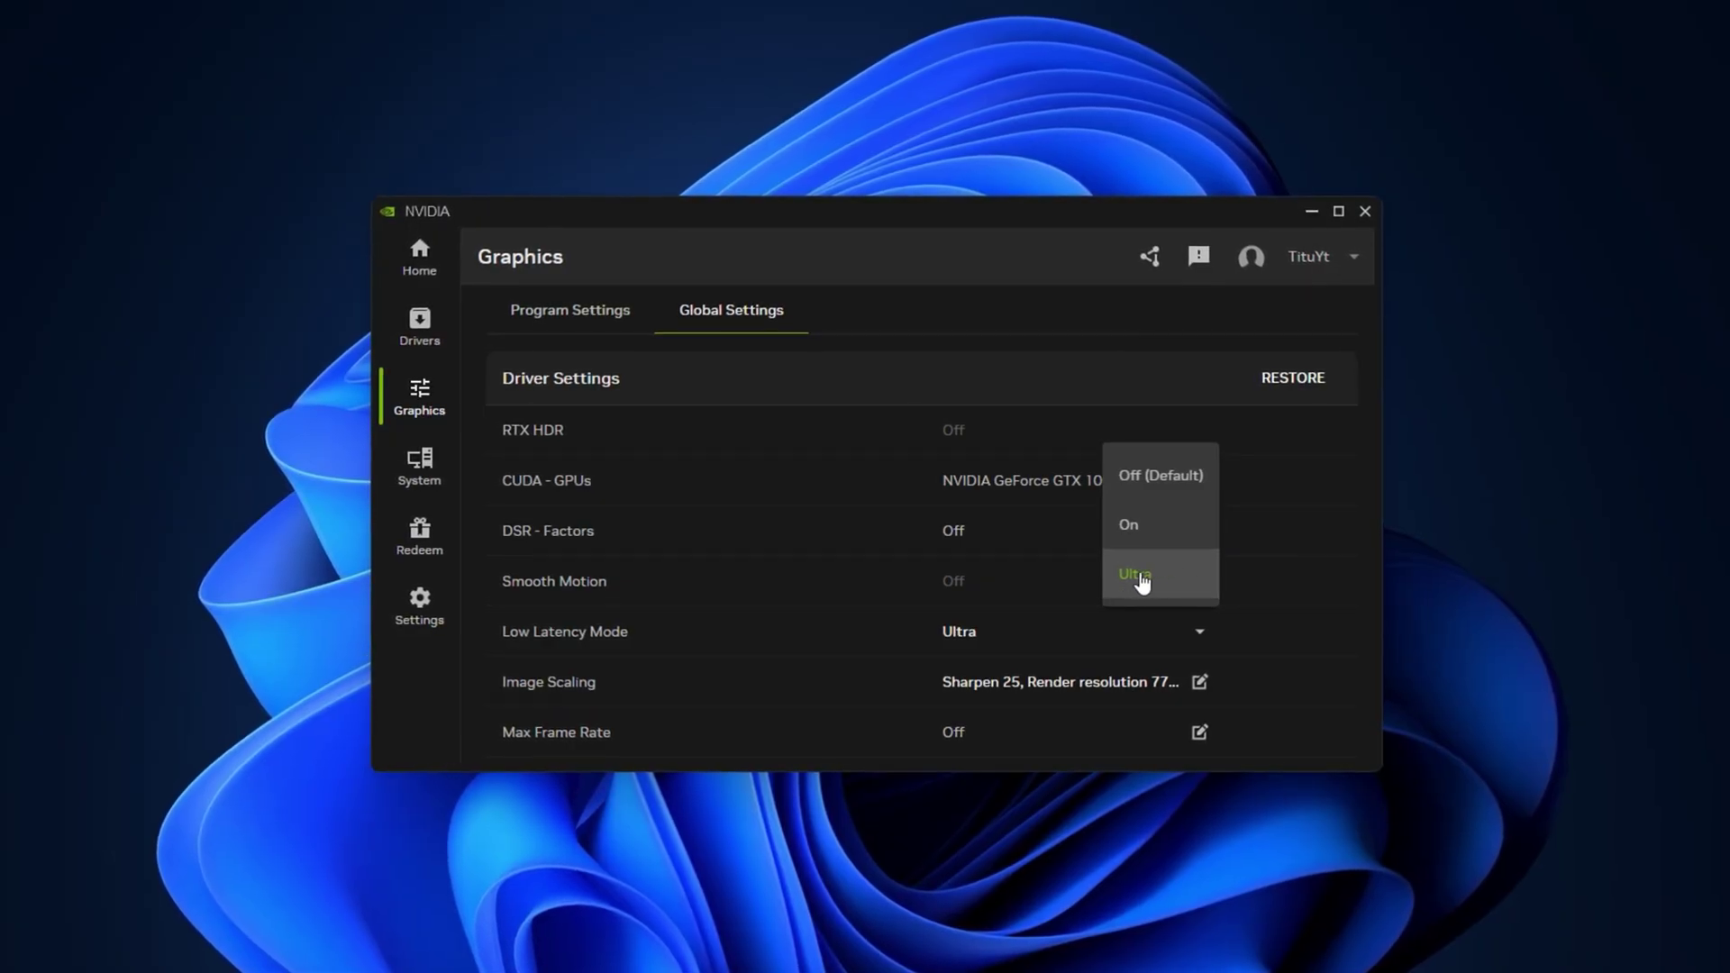
{"action": "left_click", "coordinate": [851, 676]}
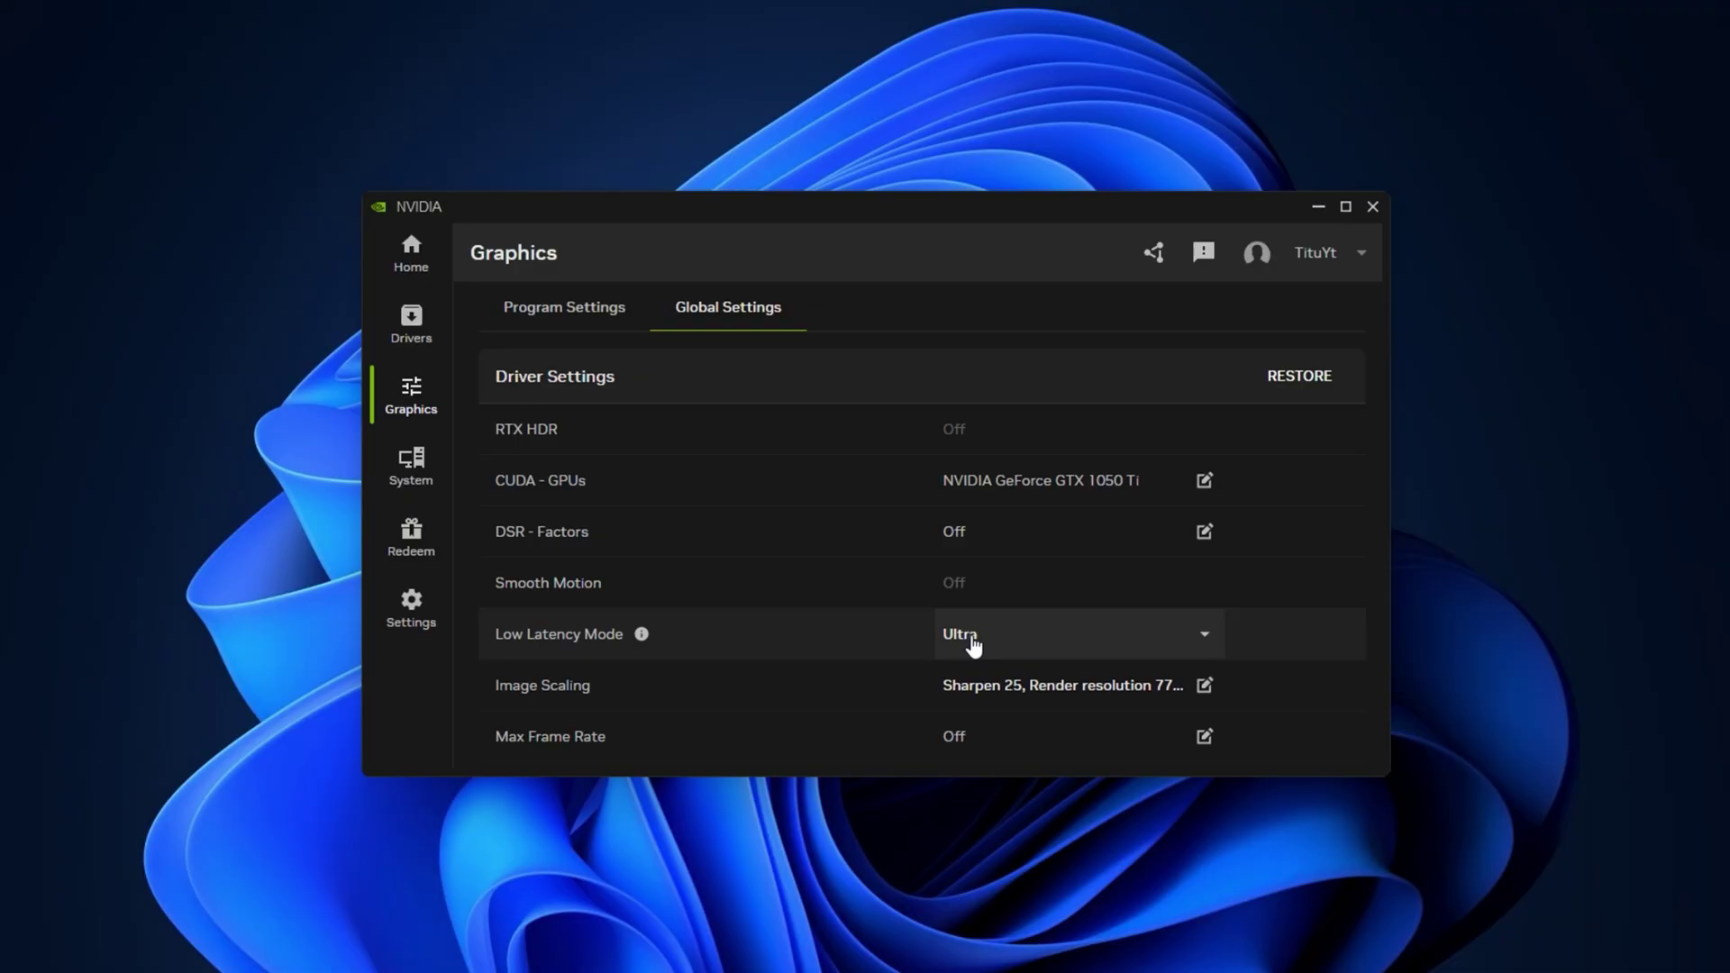
{"action": "left_click", "coordinate": [1020, 688]}
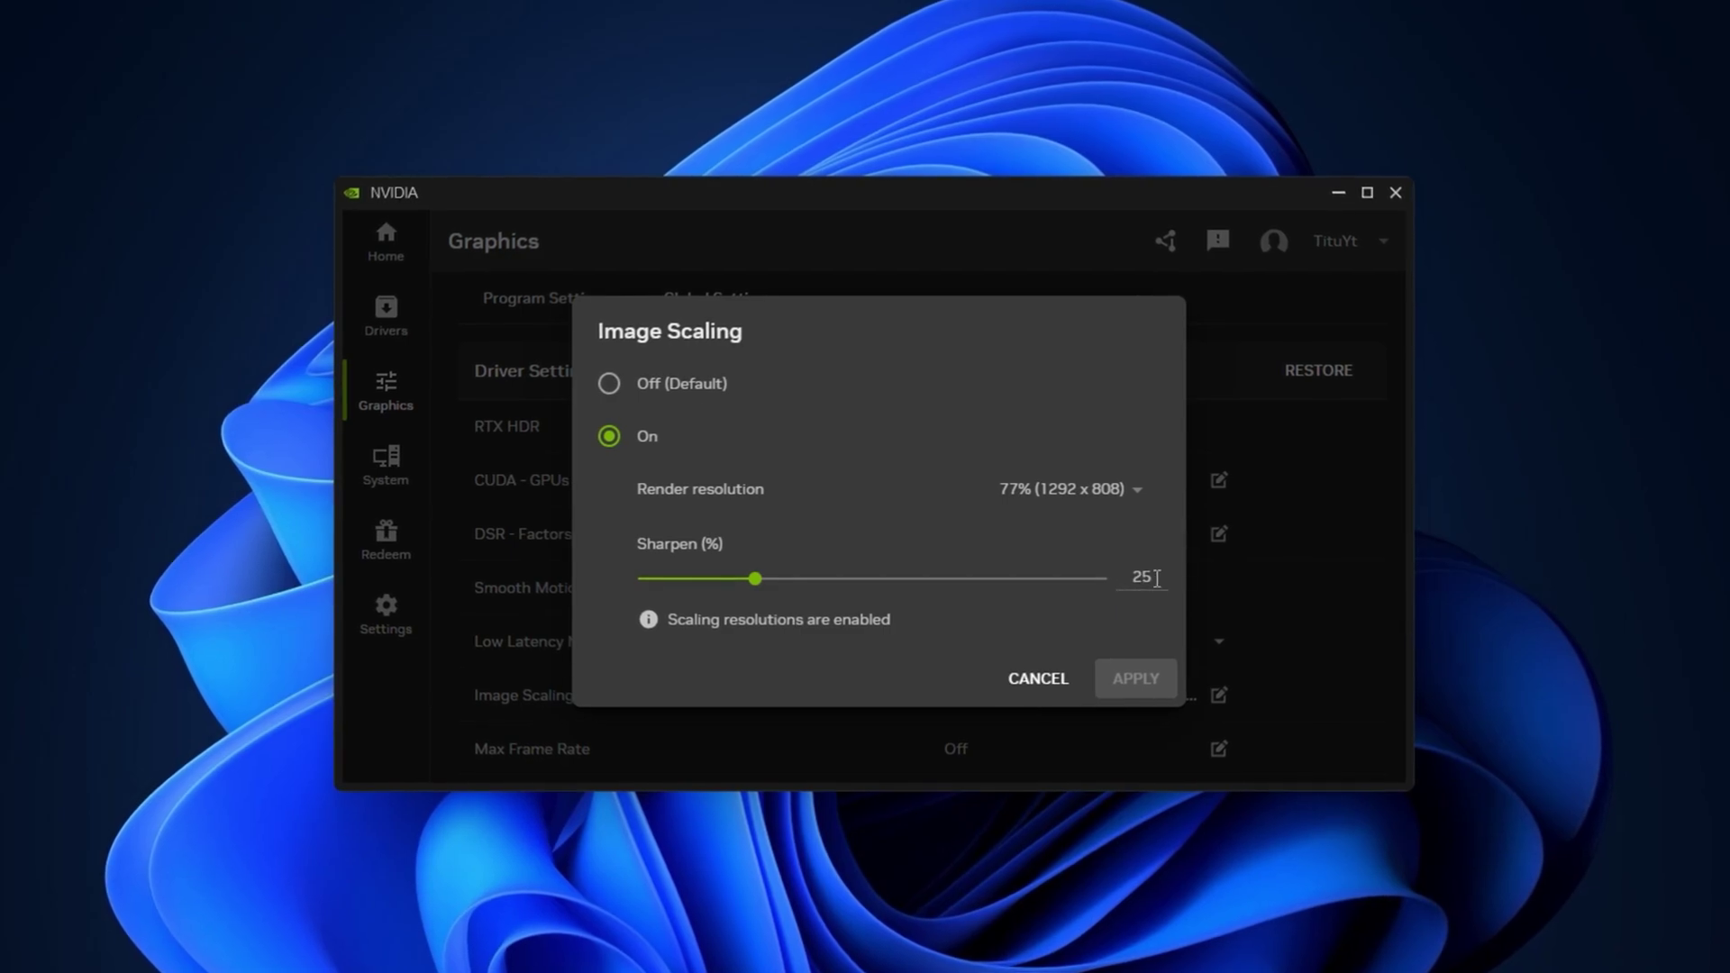
{"action": "left_click", "coordinate": [1056, 682]}
{"action": "scroll", "coordinate": [788, 677], "scroll_direction": "down", "scroll_amount": 3}
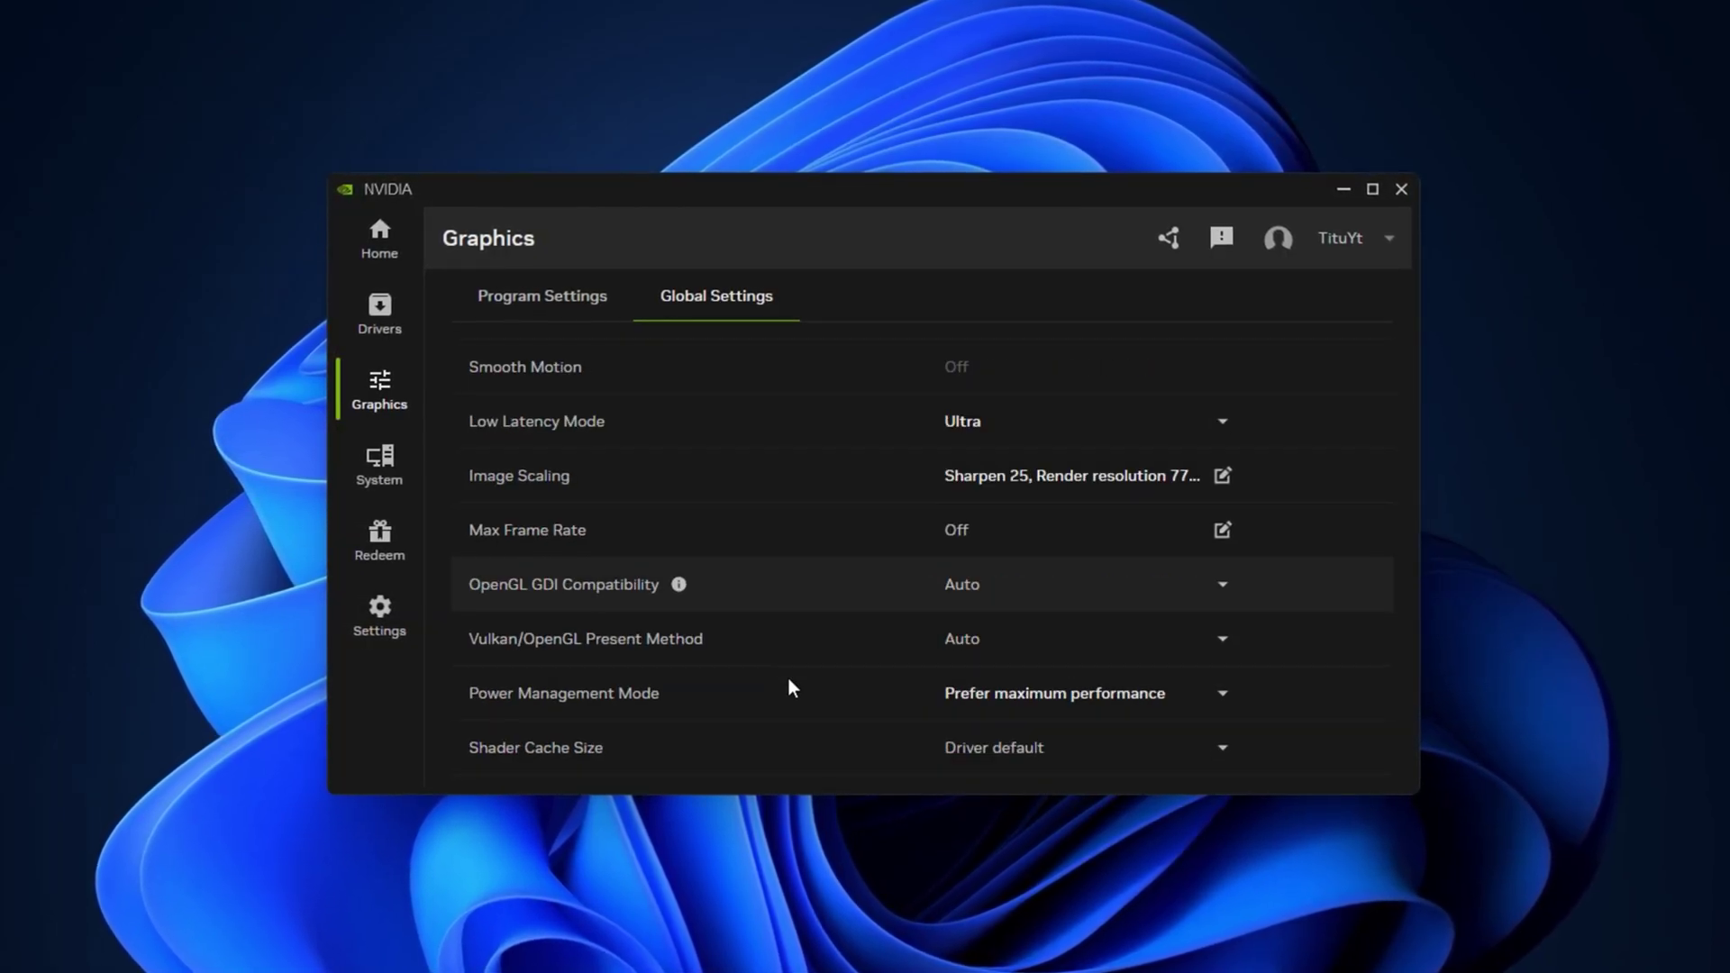
{"action": "left_click", "coordinate": [1027, 540]}
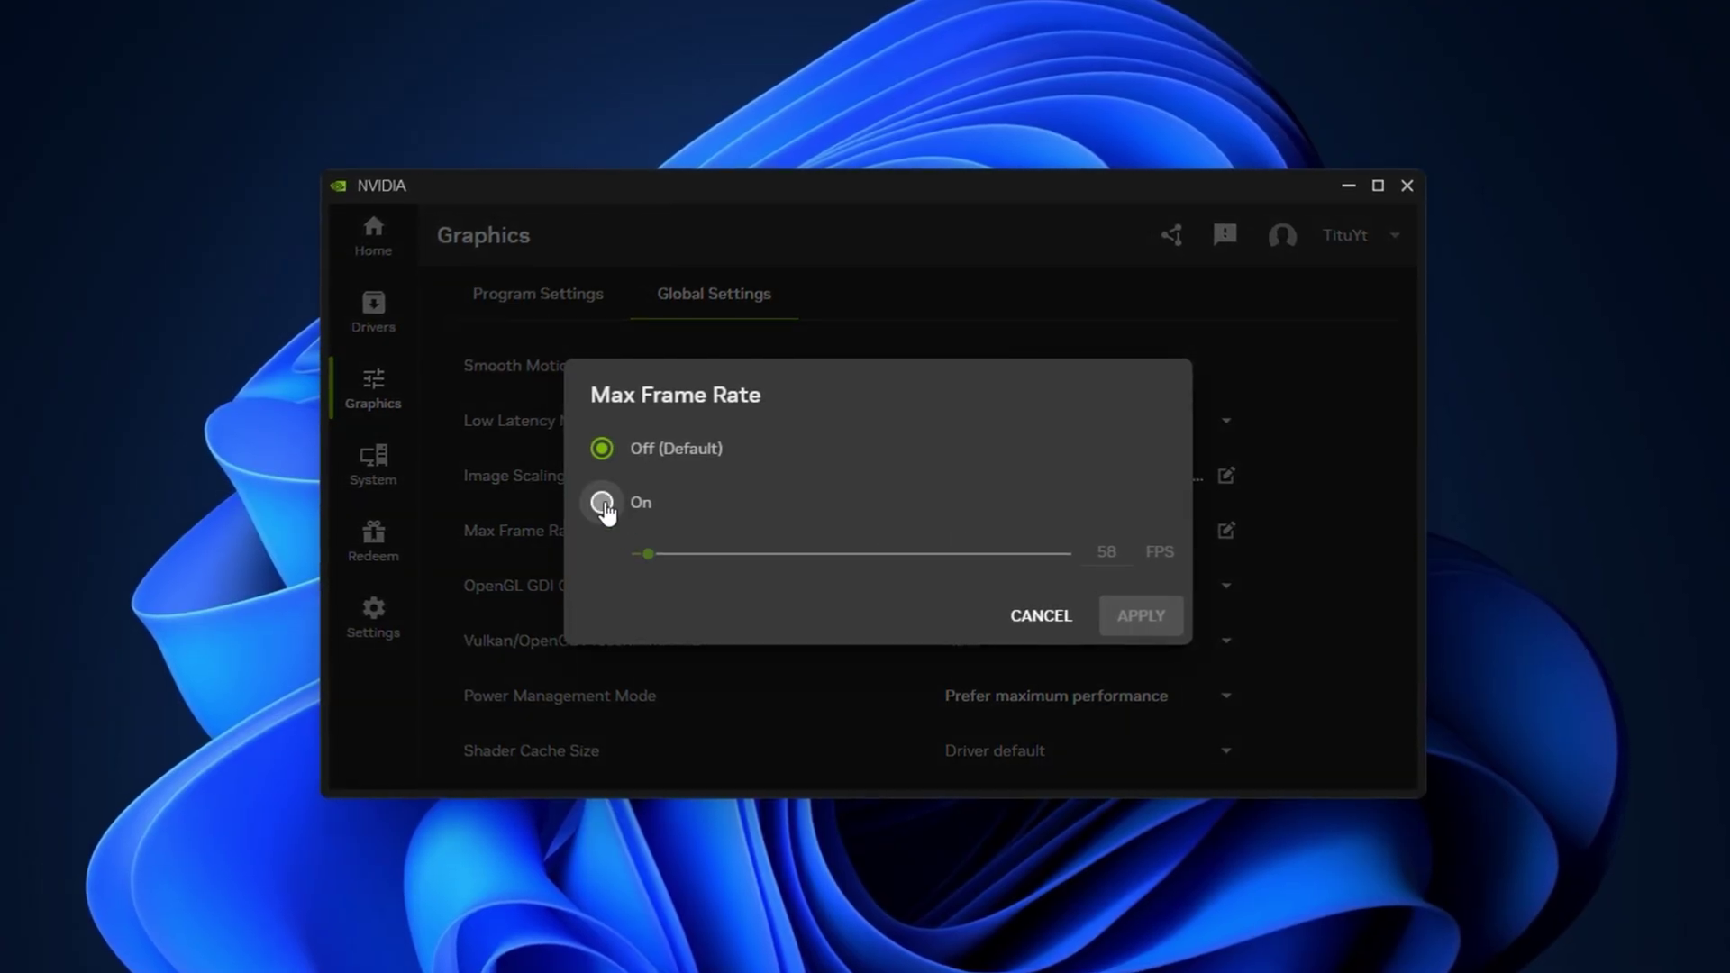
{"action": "left_click", "coordinate": [601, 503]}
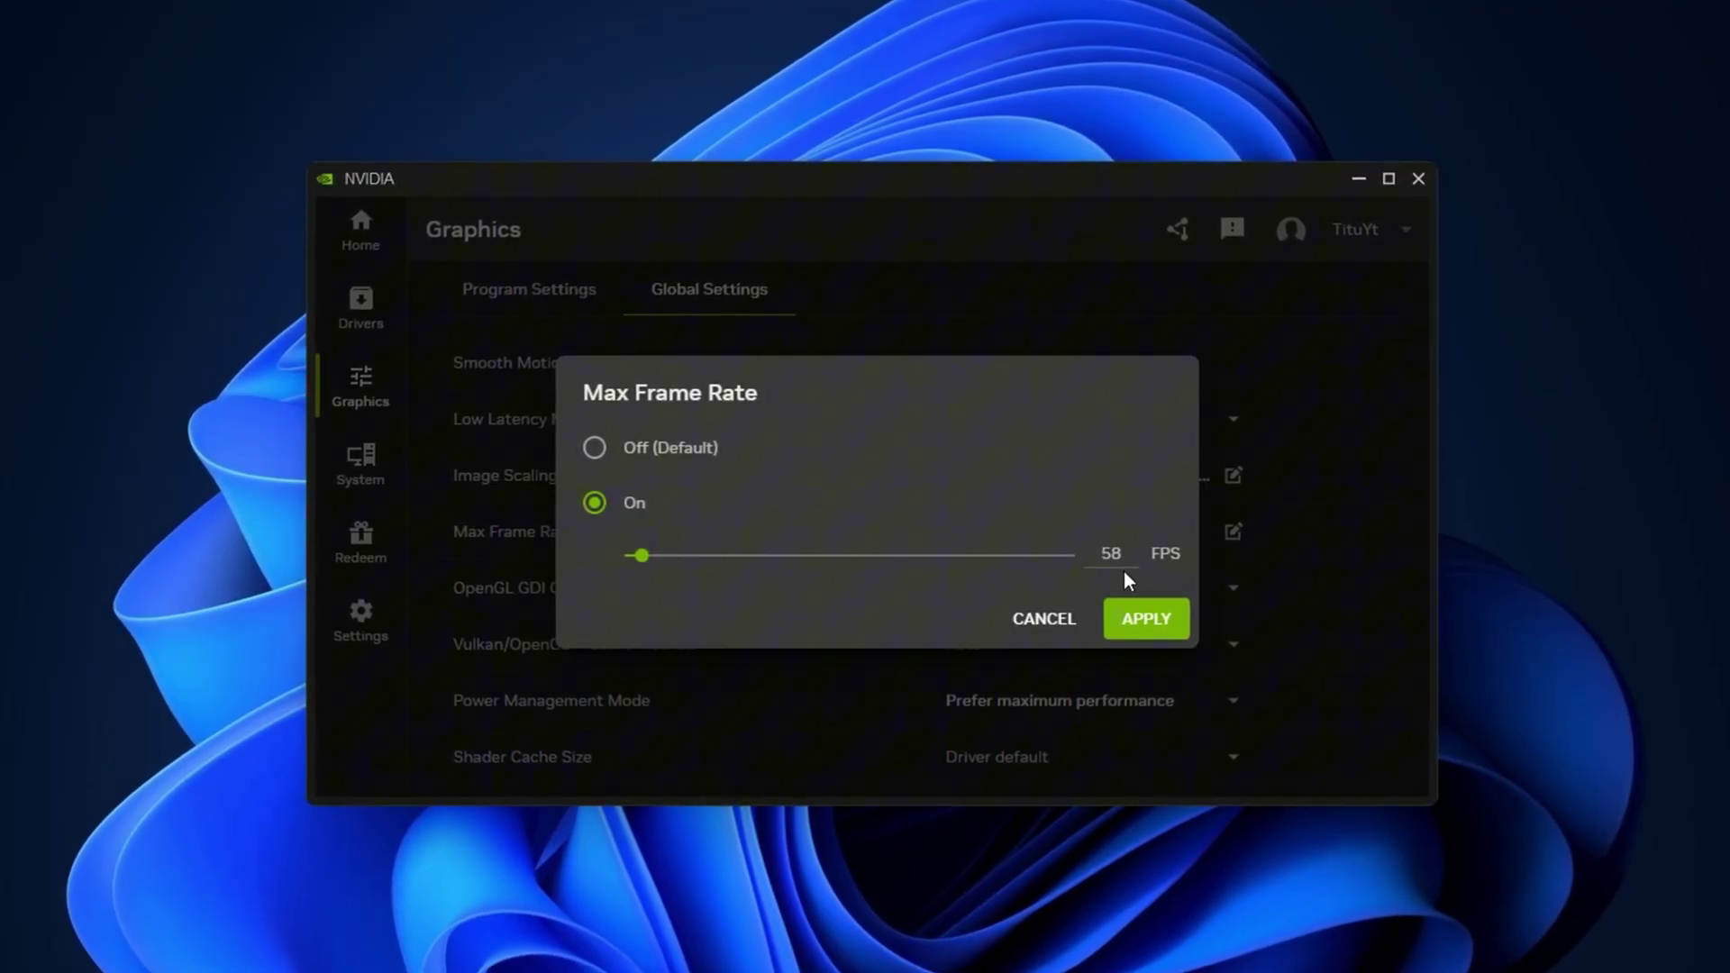
{"action": "left_click", "coordinate": [1040, 618]}
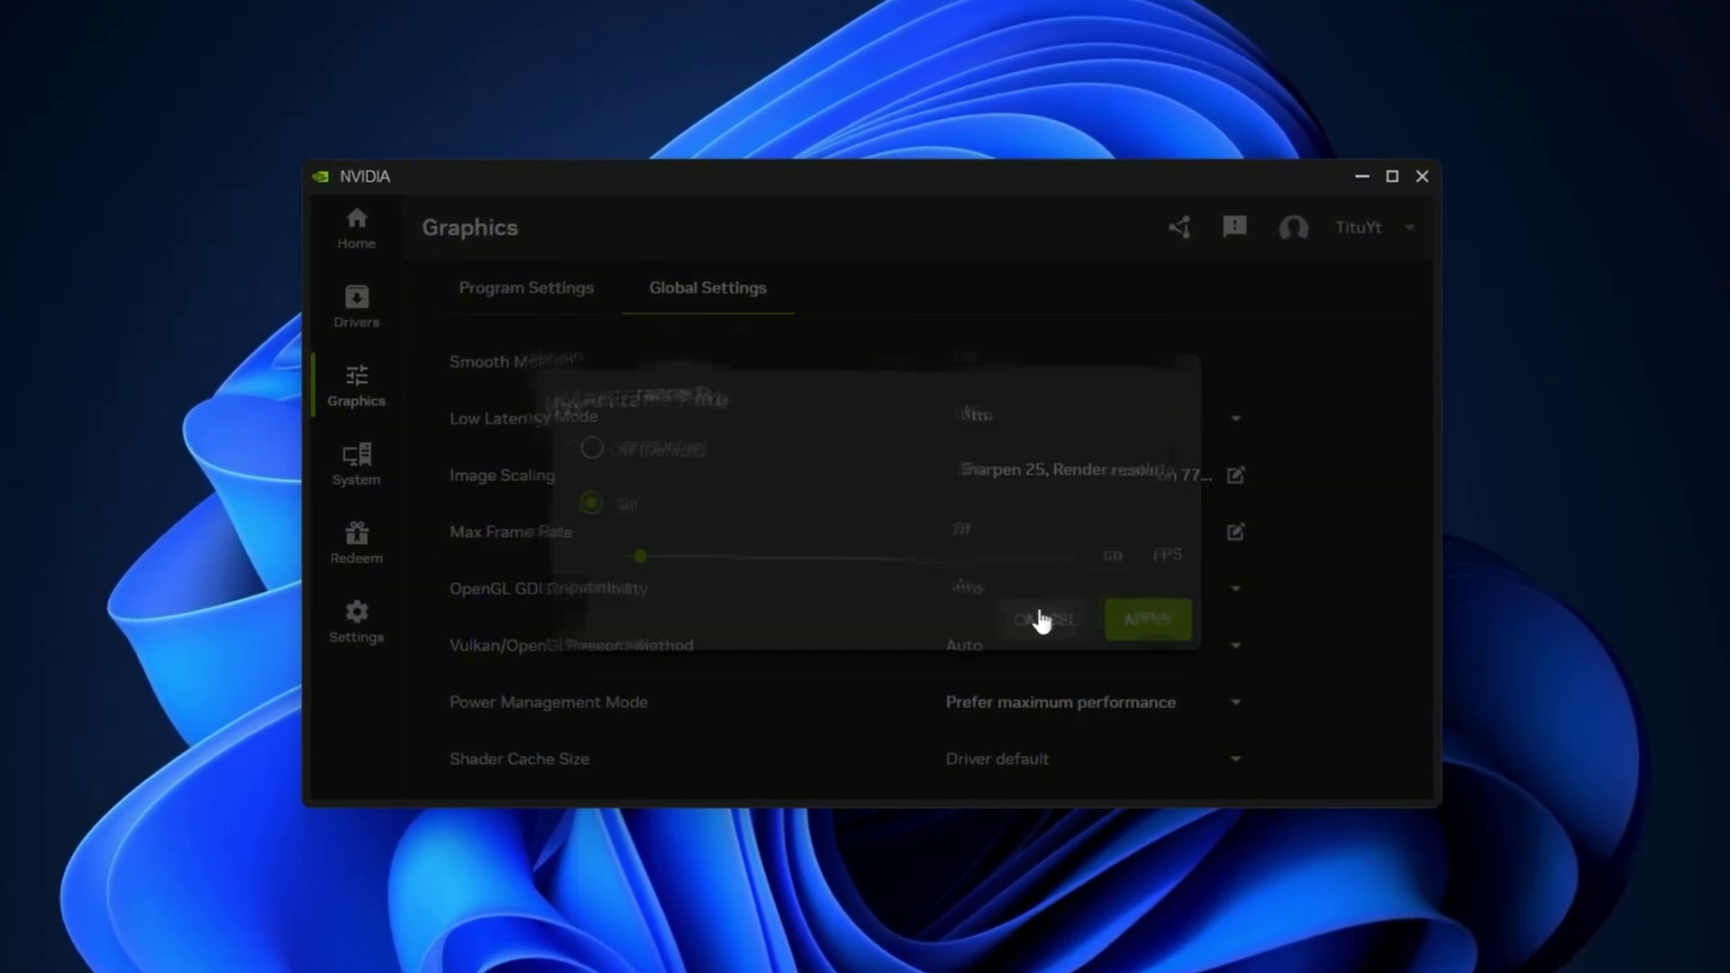
{"action": "left_click", "coordinate": [1121, 602]}
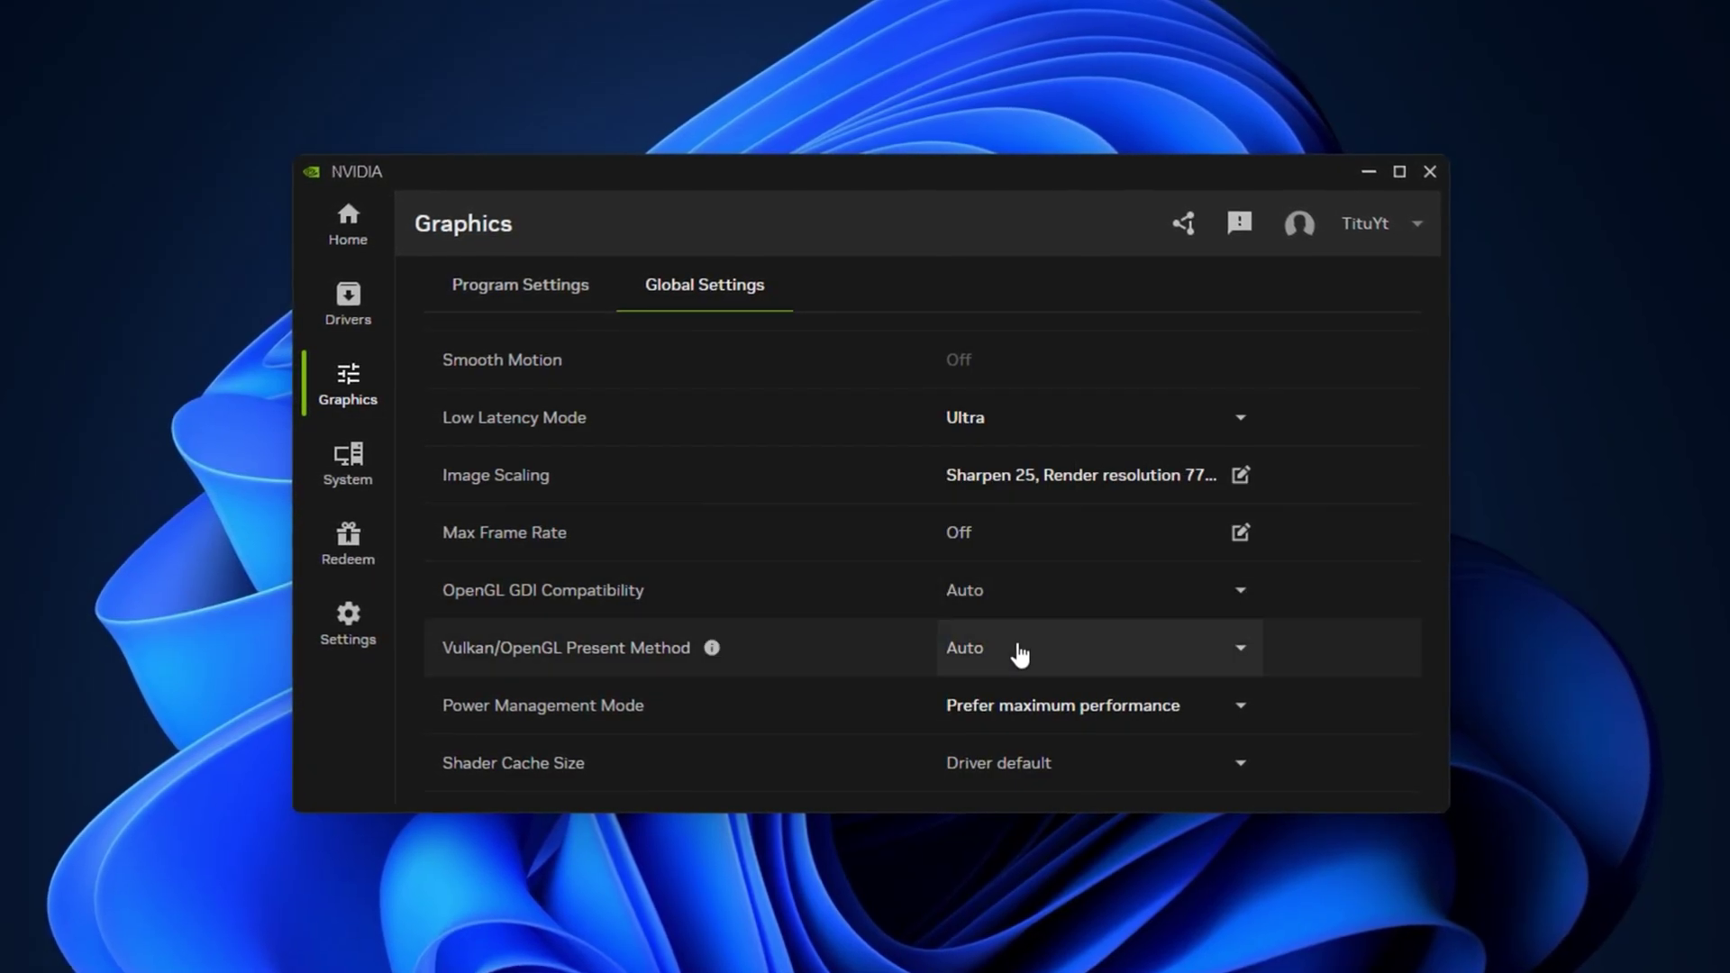
- Keep Present Method at Auto, Power Management at Prefer maximum performance, Shader Cache at Driver default
{"action": "left_click", "coordinate": [1017, 645]}
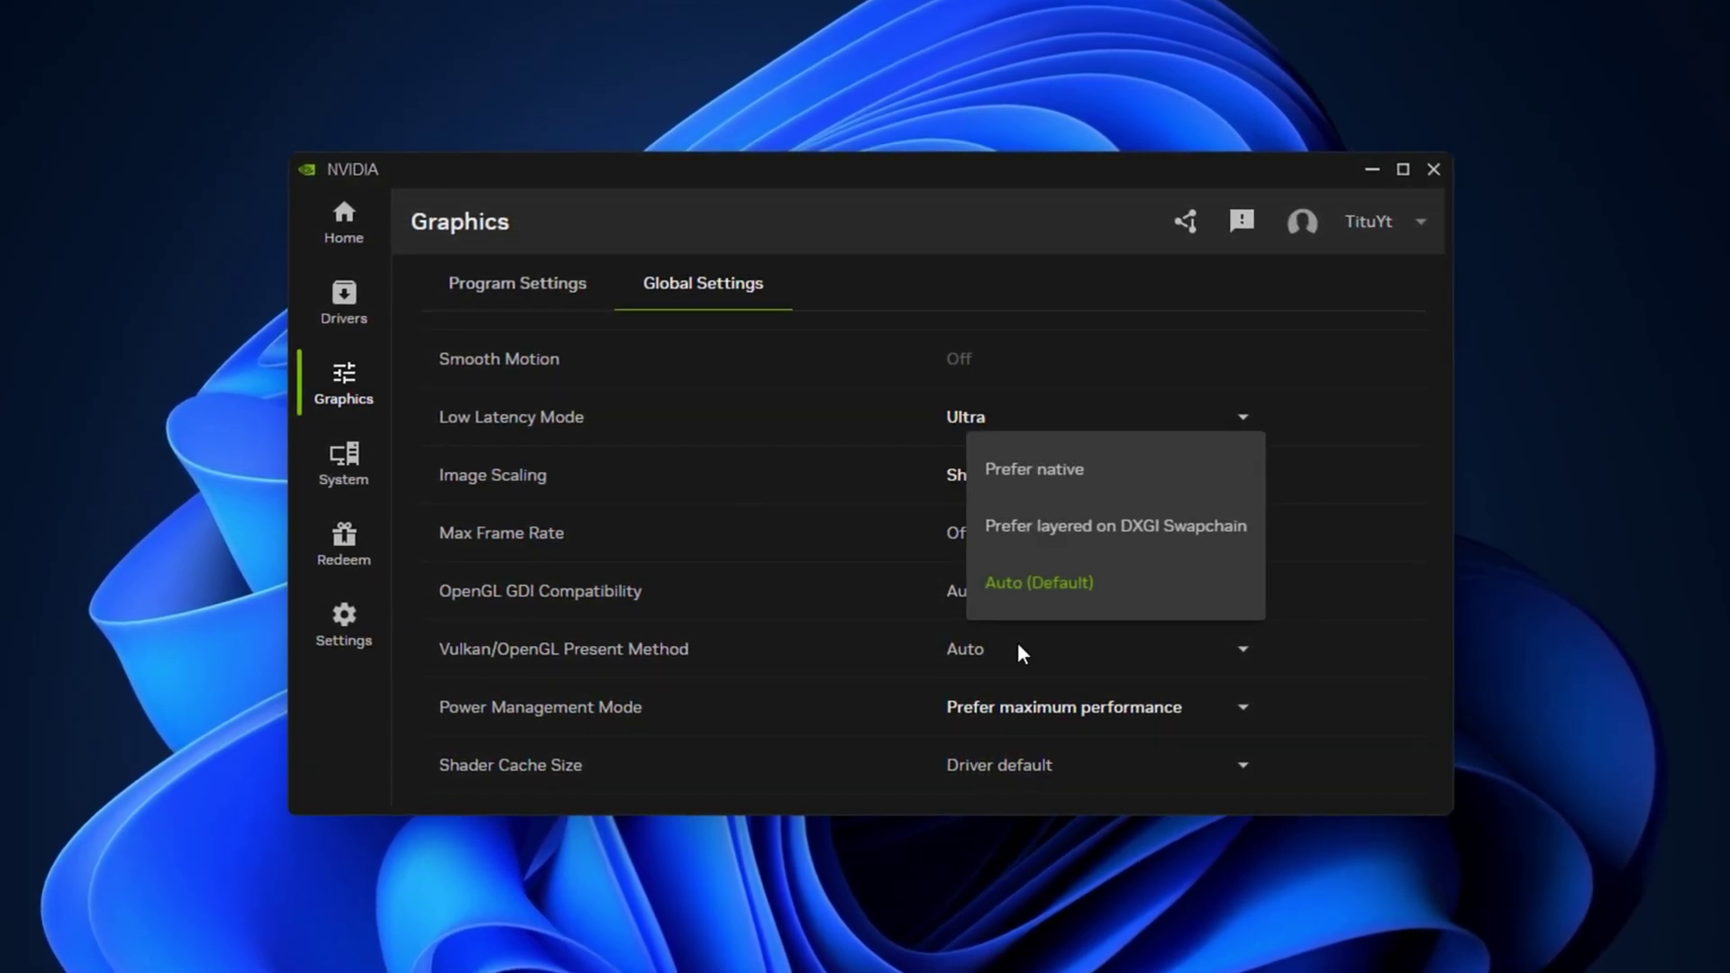
{"action": "left_click", "coordinate": [1018, 642]}
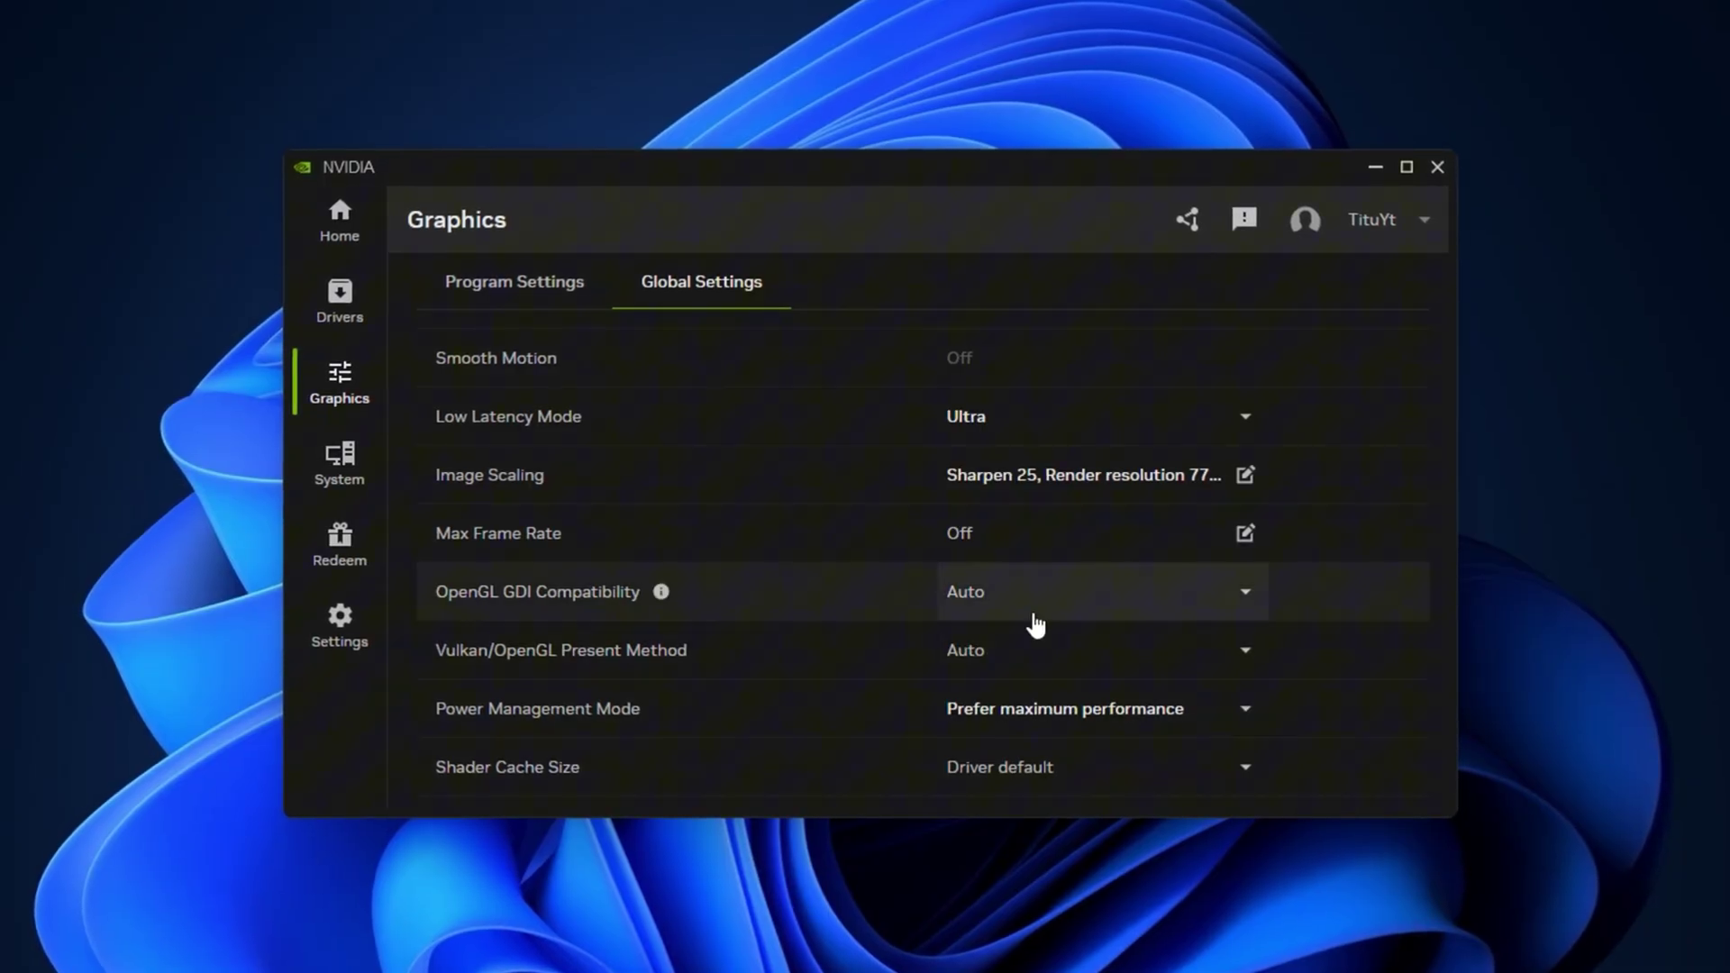
{"action": "scroll", "coordinate": [1027, 625], "scroll_direction": "down", "scroll_amount": 1}
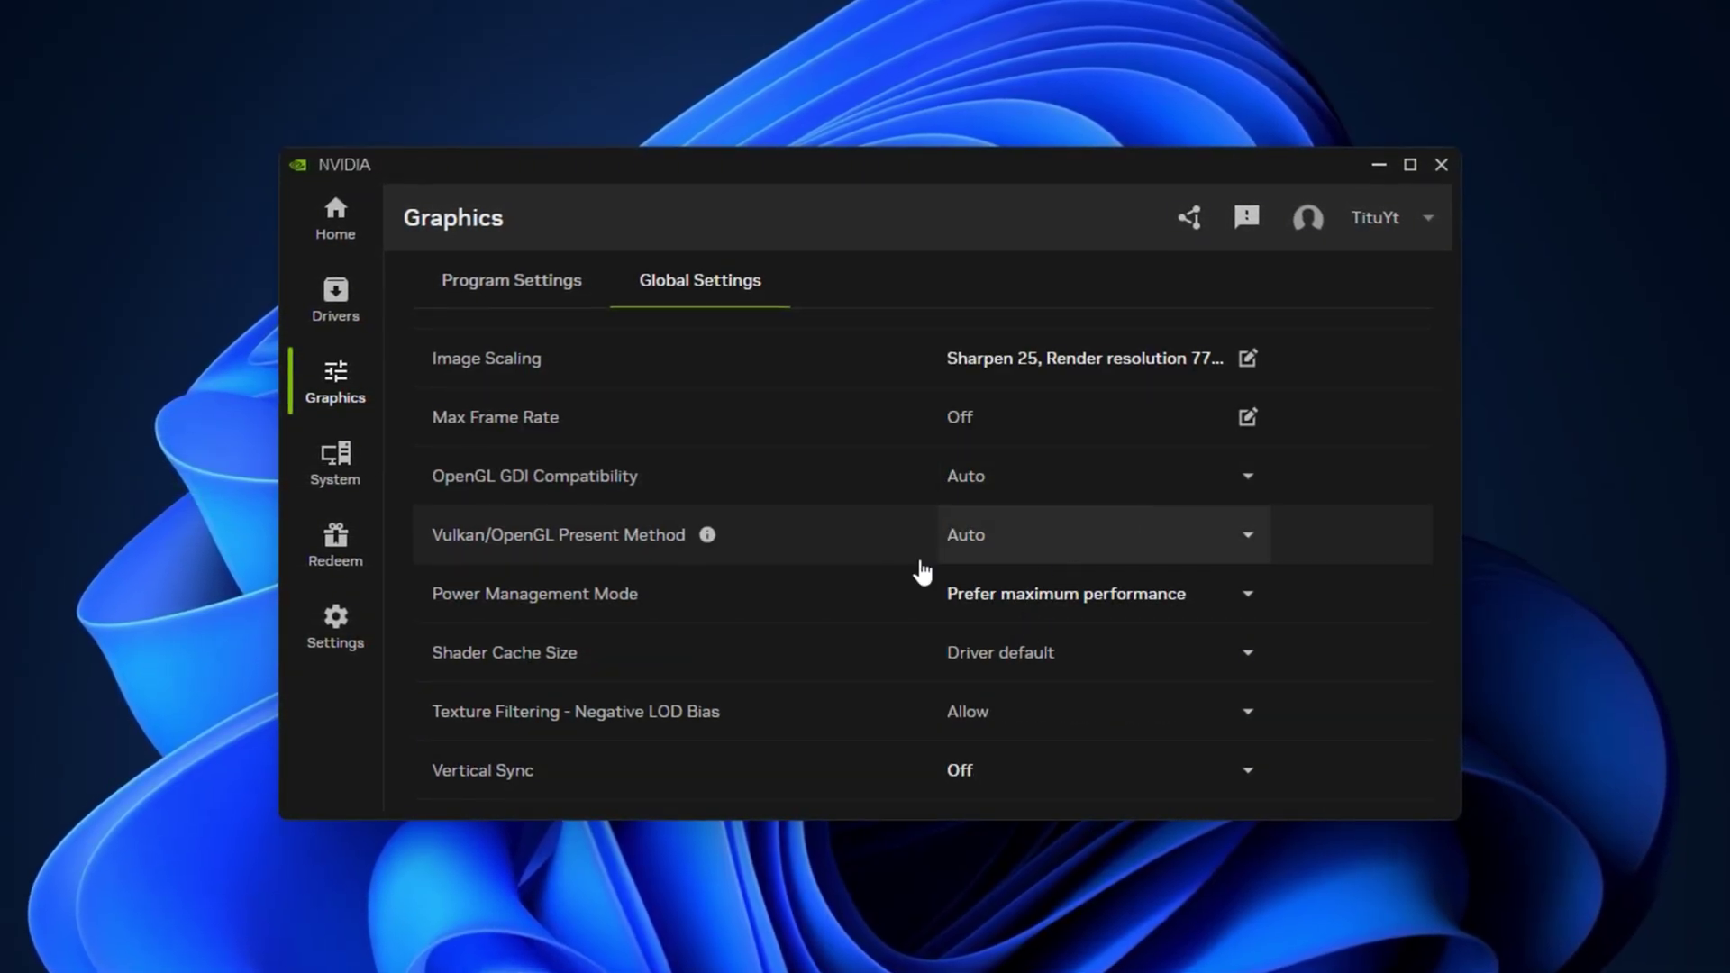
{"action": "left_click", "coordinate": [1066, 598]}
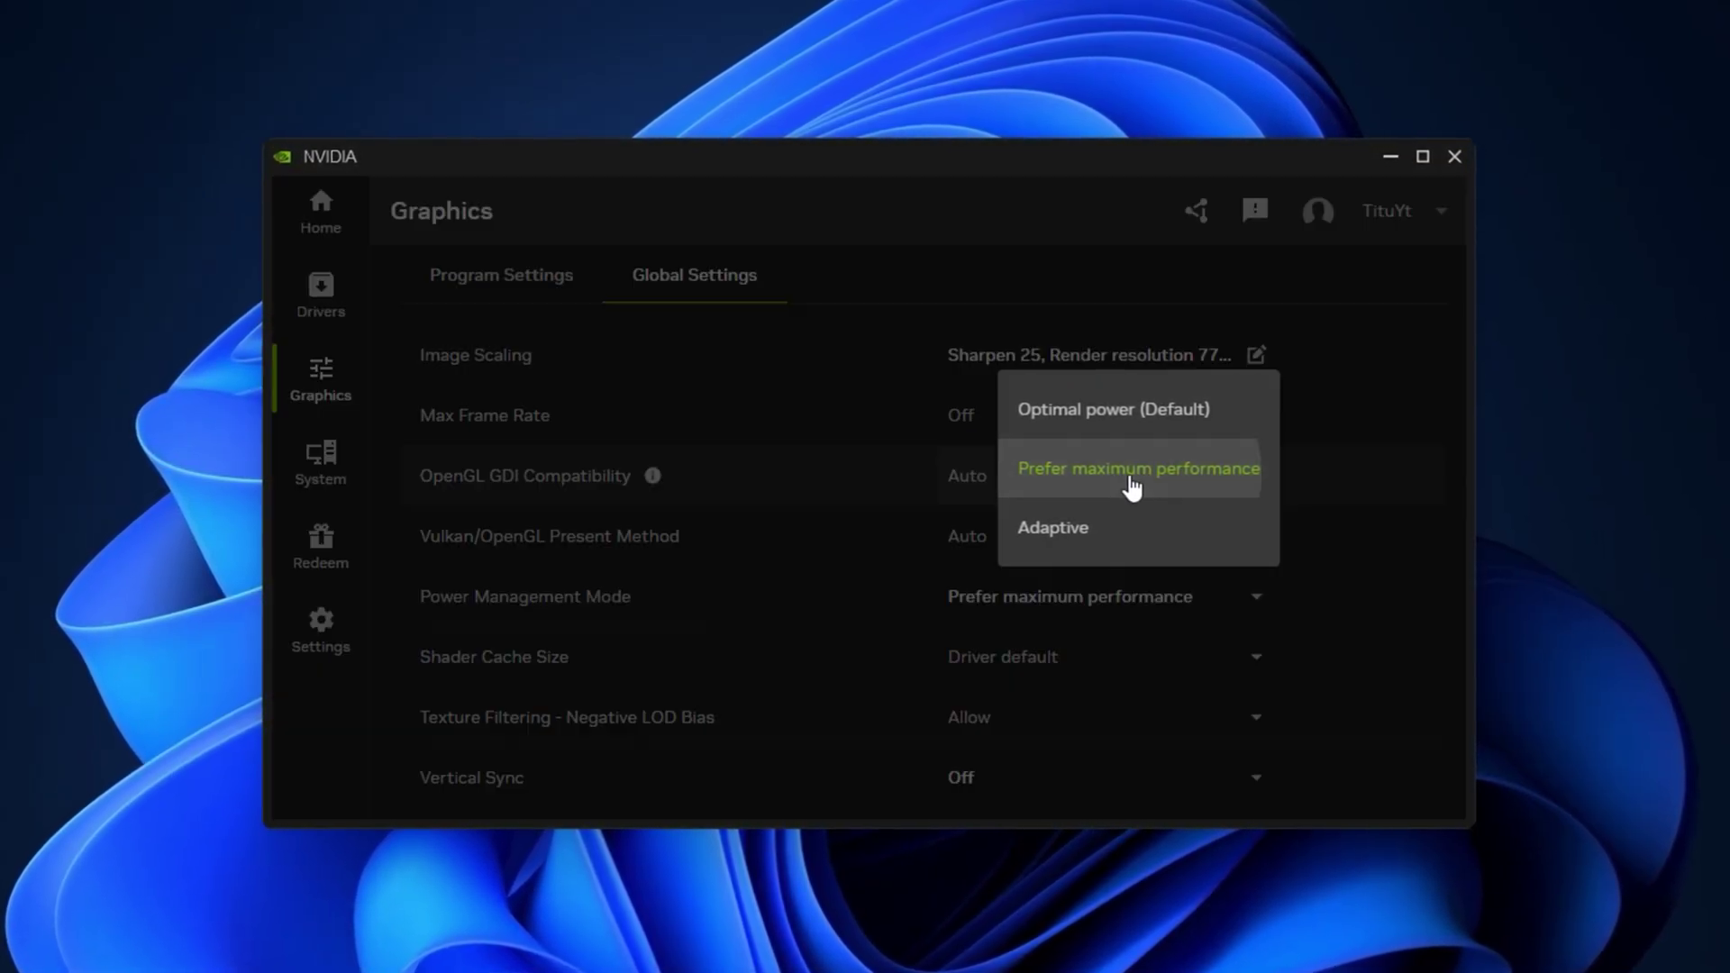
{"action": "left_click", "coordinate": [1131, 487]}
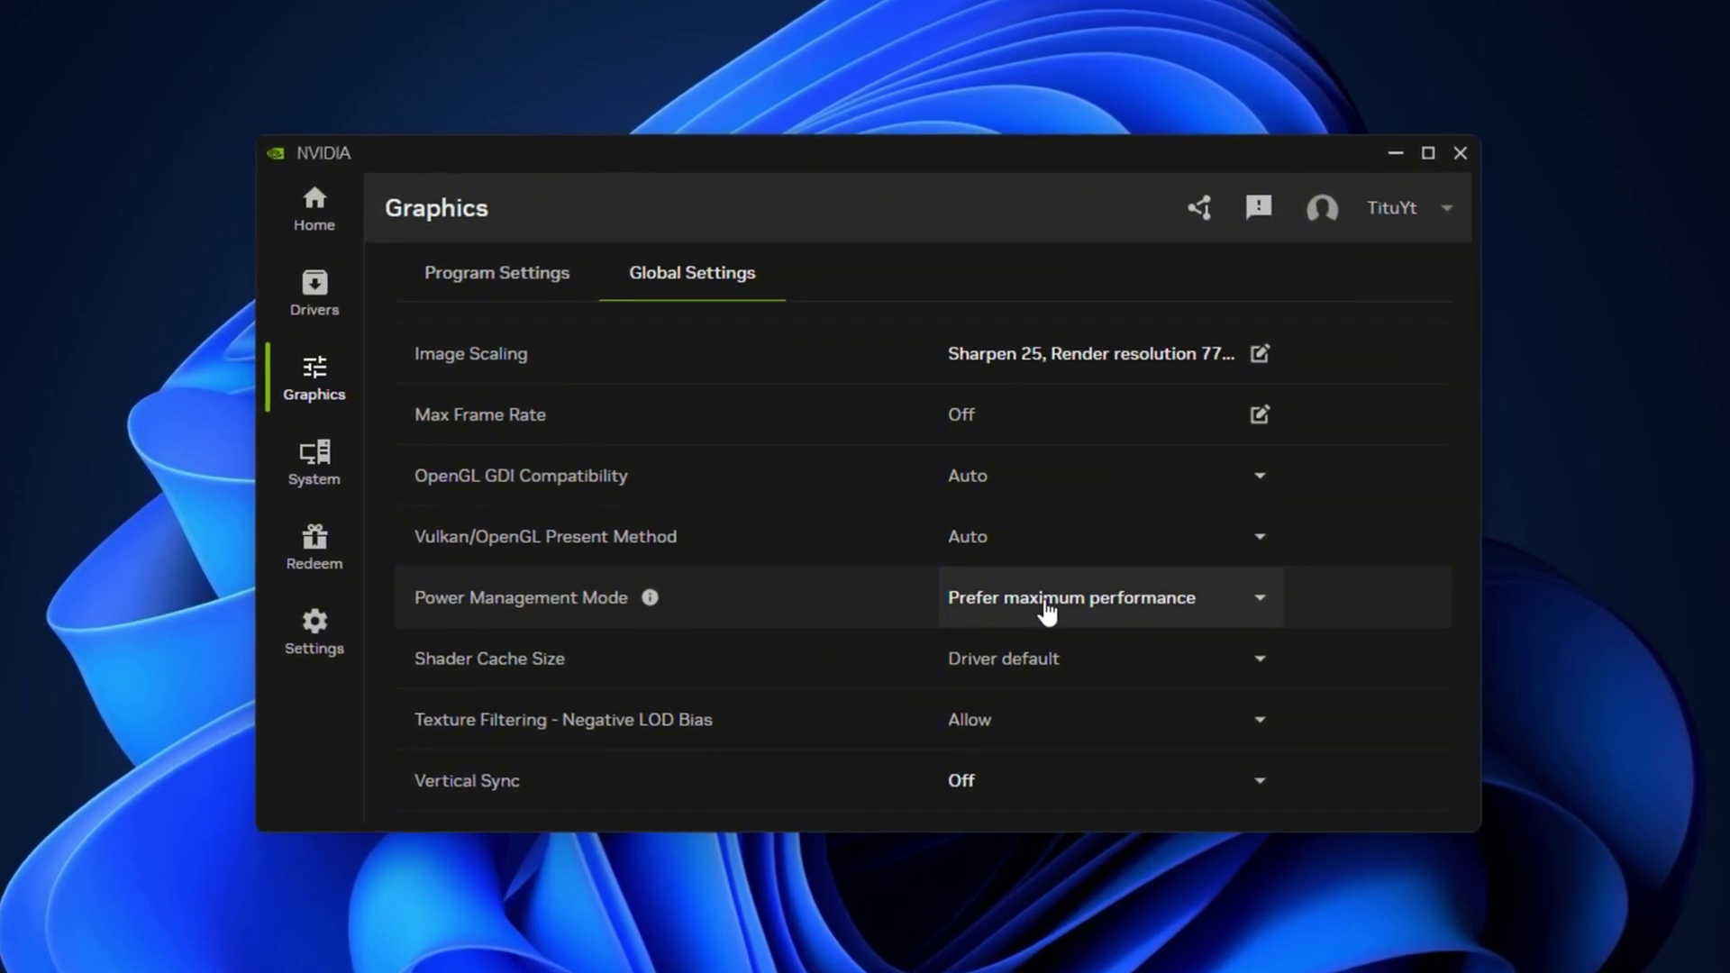
{"action": "left_click", "coordinate": [1056, 665]}
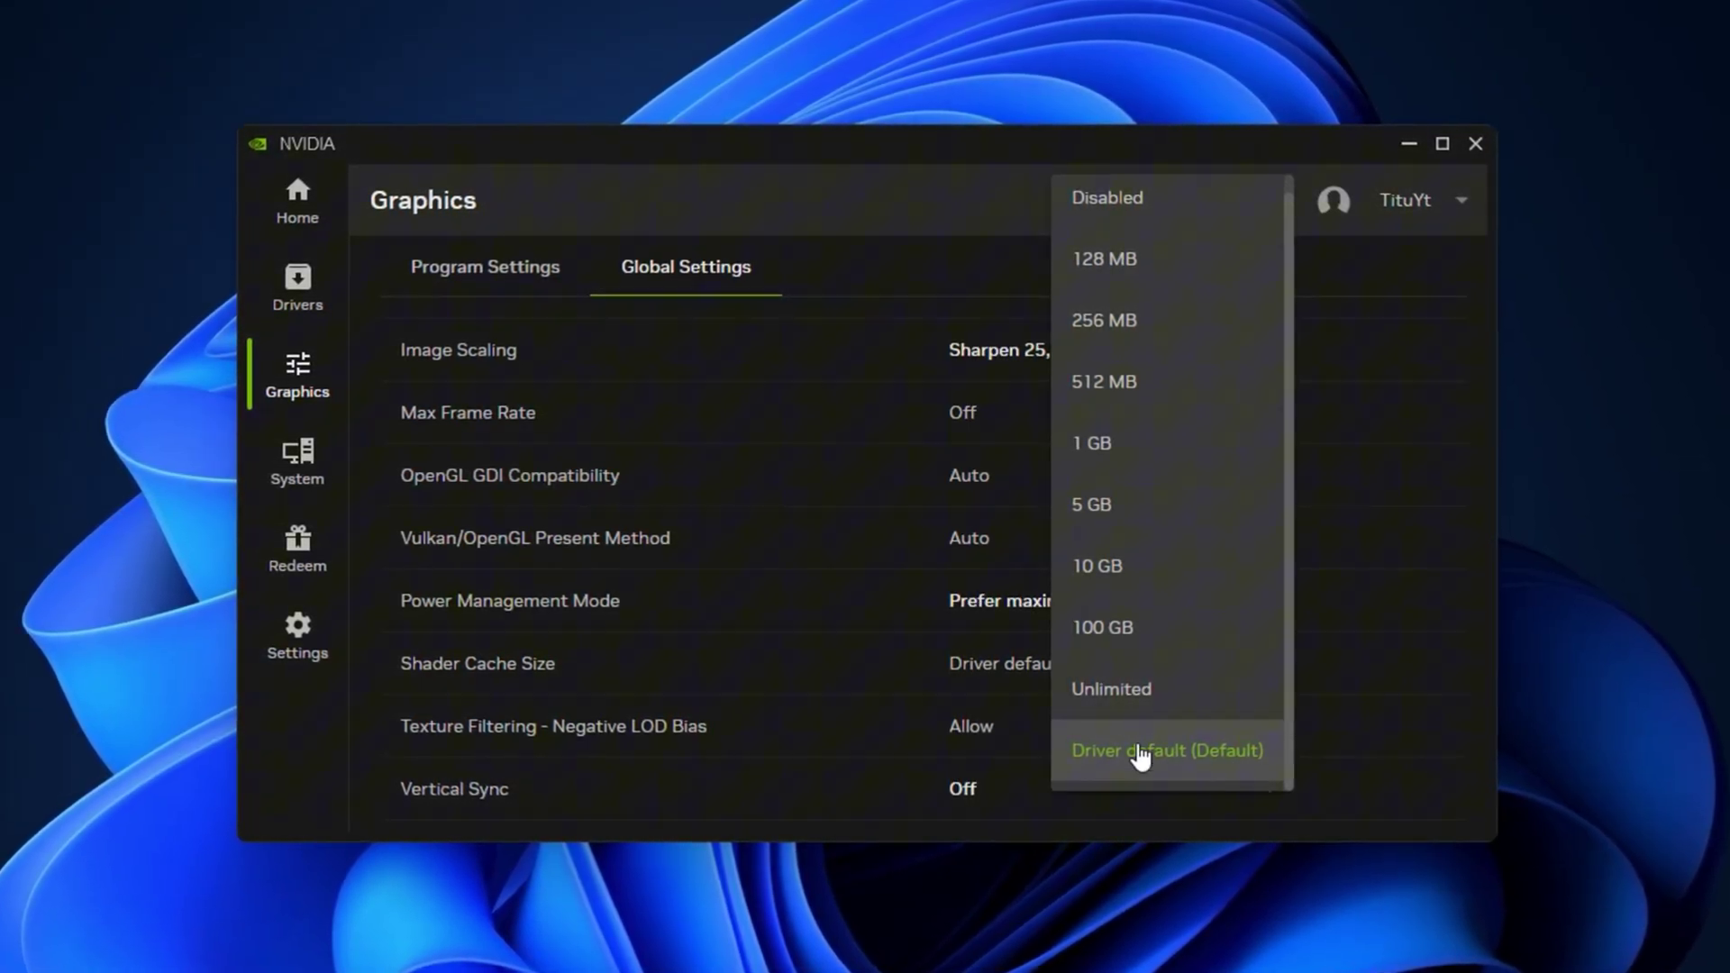
{"action": "left_click", "coordinate": [1162, 764]}
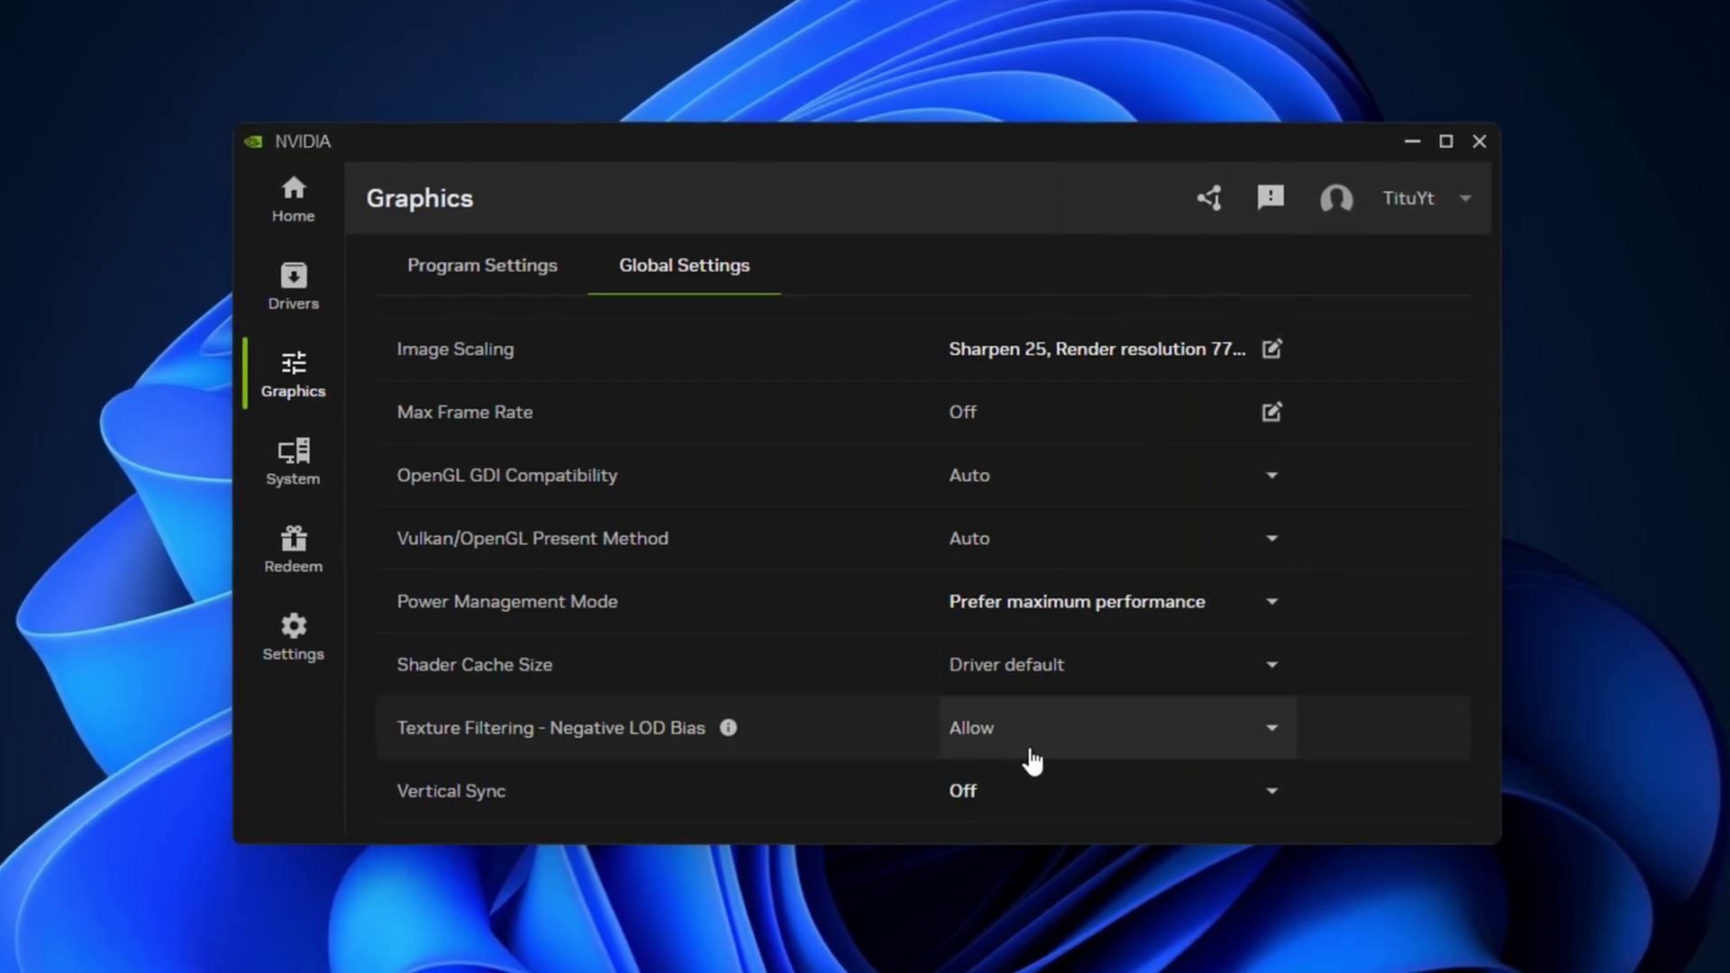
- Keep Negative LOD Bias at Allow and set Vertical Sync to Off
{"action": "left_click", "coordinate": [1072, 737]}
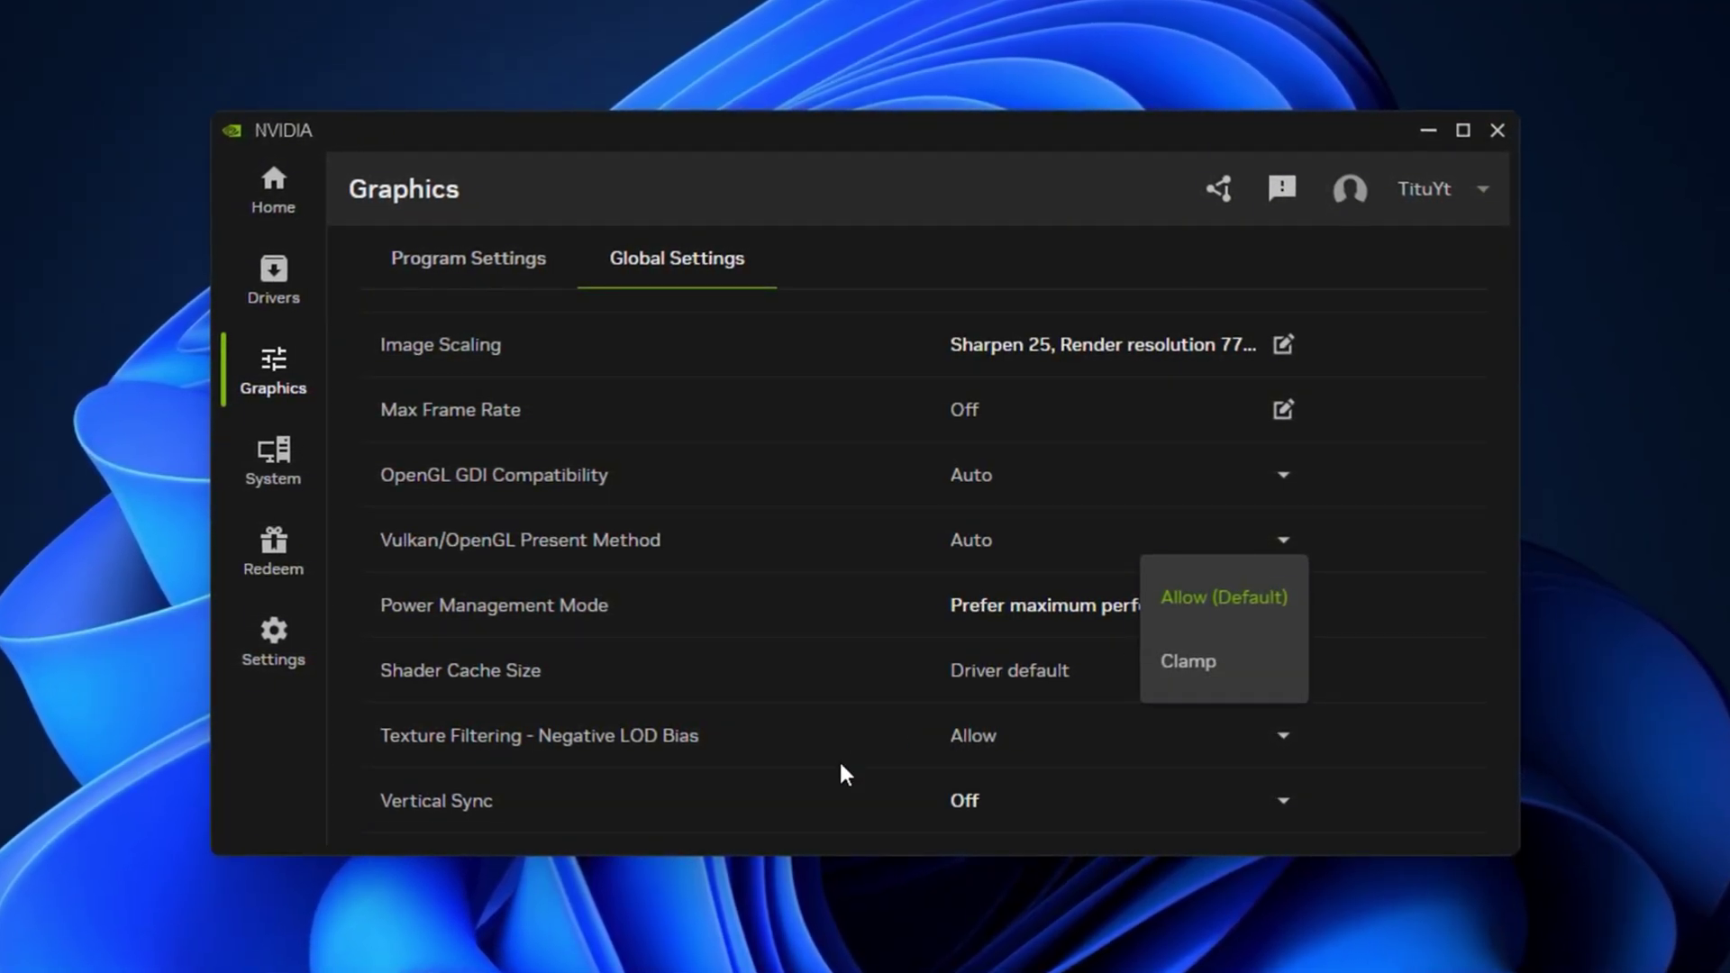
{"action": "left_click", "coordinate": [1093, 823]}
{"action": "left_click", "coordinate": [1093, 823]}
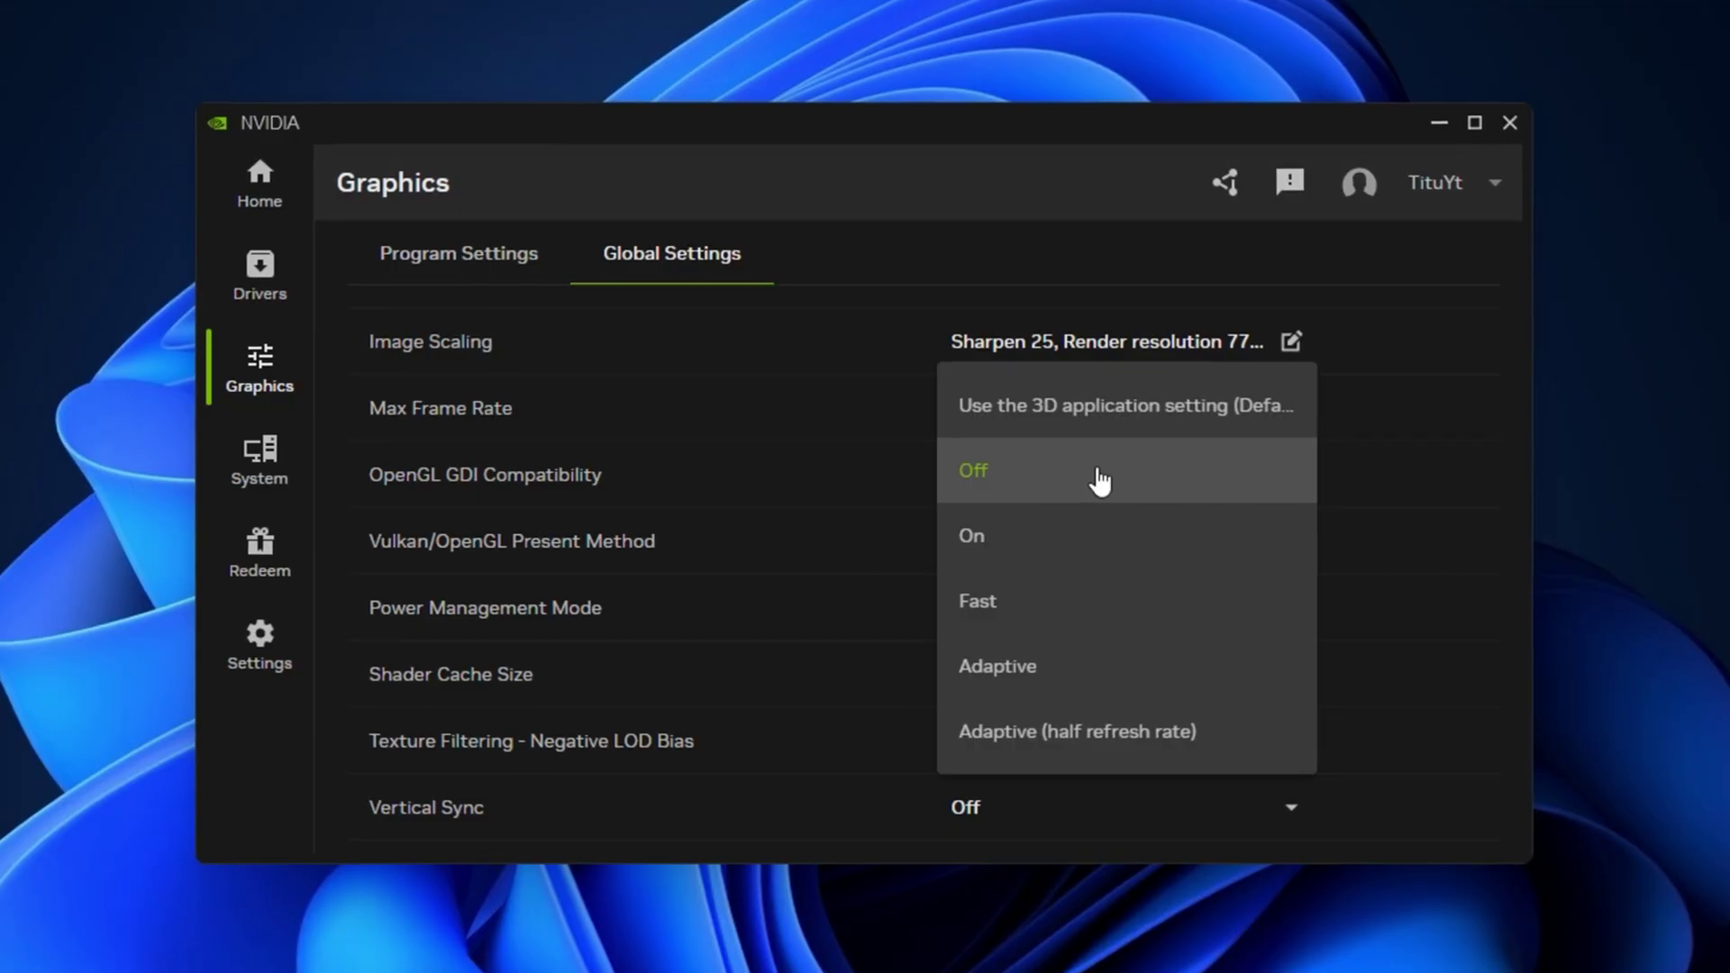
{"action": "left_click", "coordinate": [1137, 495]}
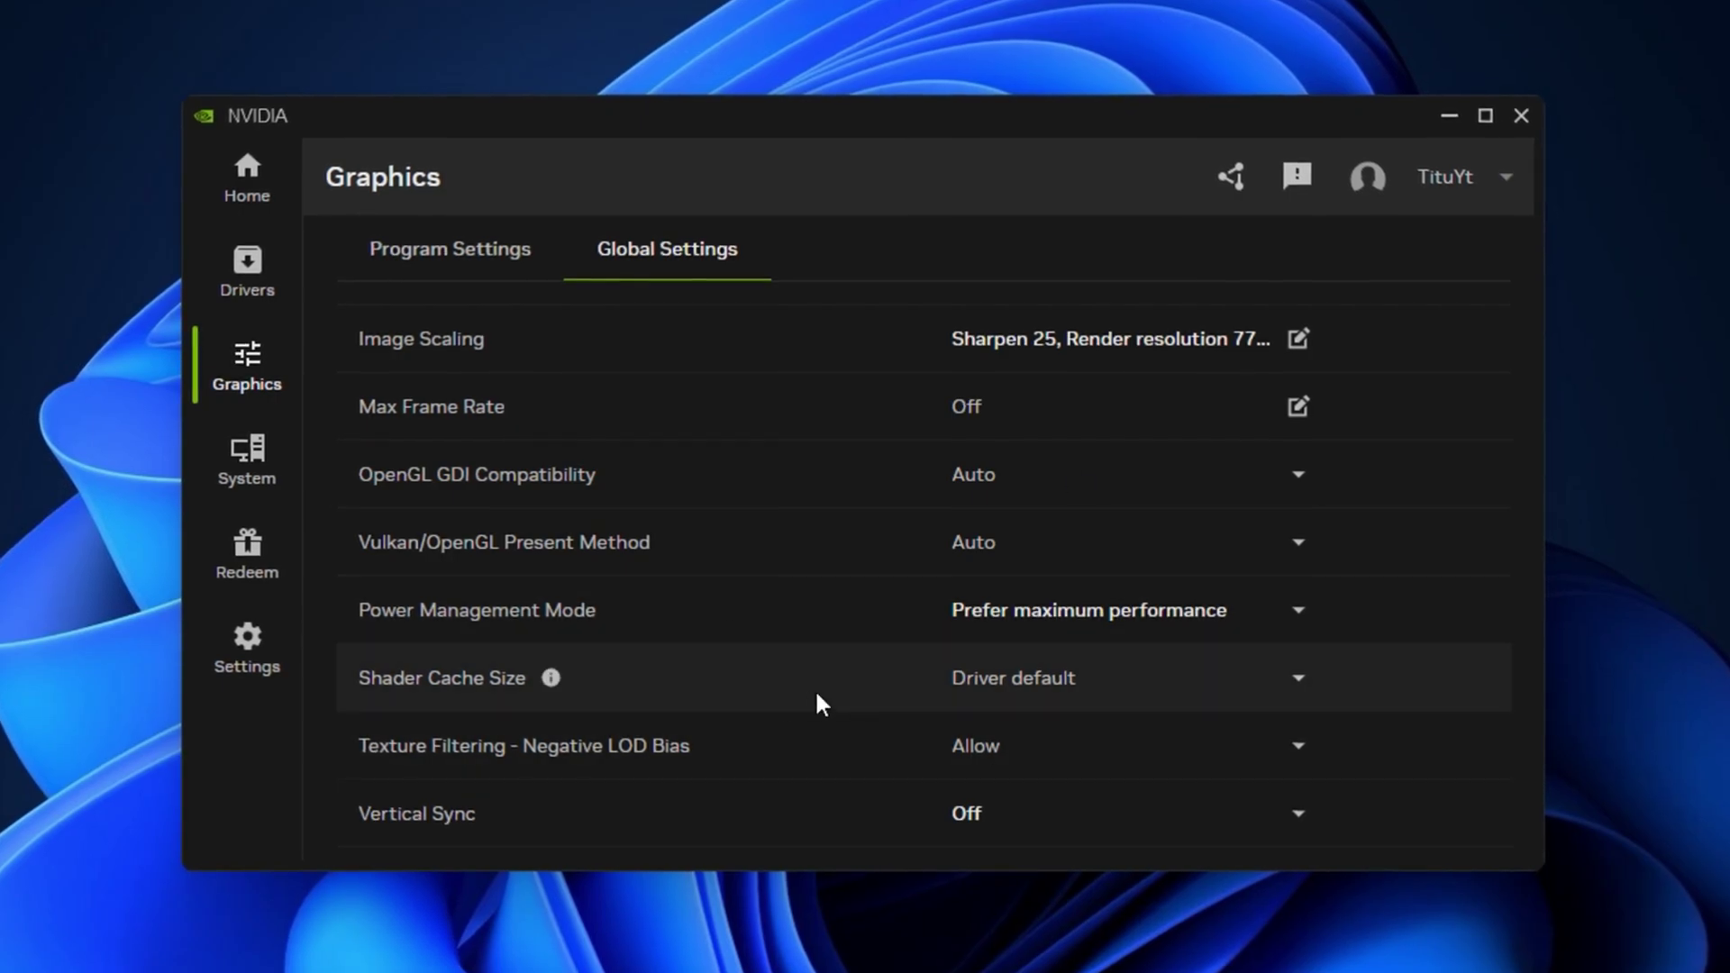
- Scroll through the uptopacks.com homepage's recent optimization posts
{"action": "scroll", "coordinate": [814, 689], "scroll_direction": "up", "scroll_amount": 5}
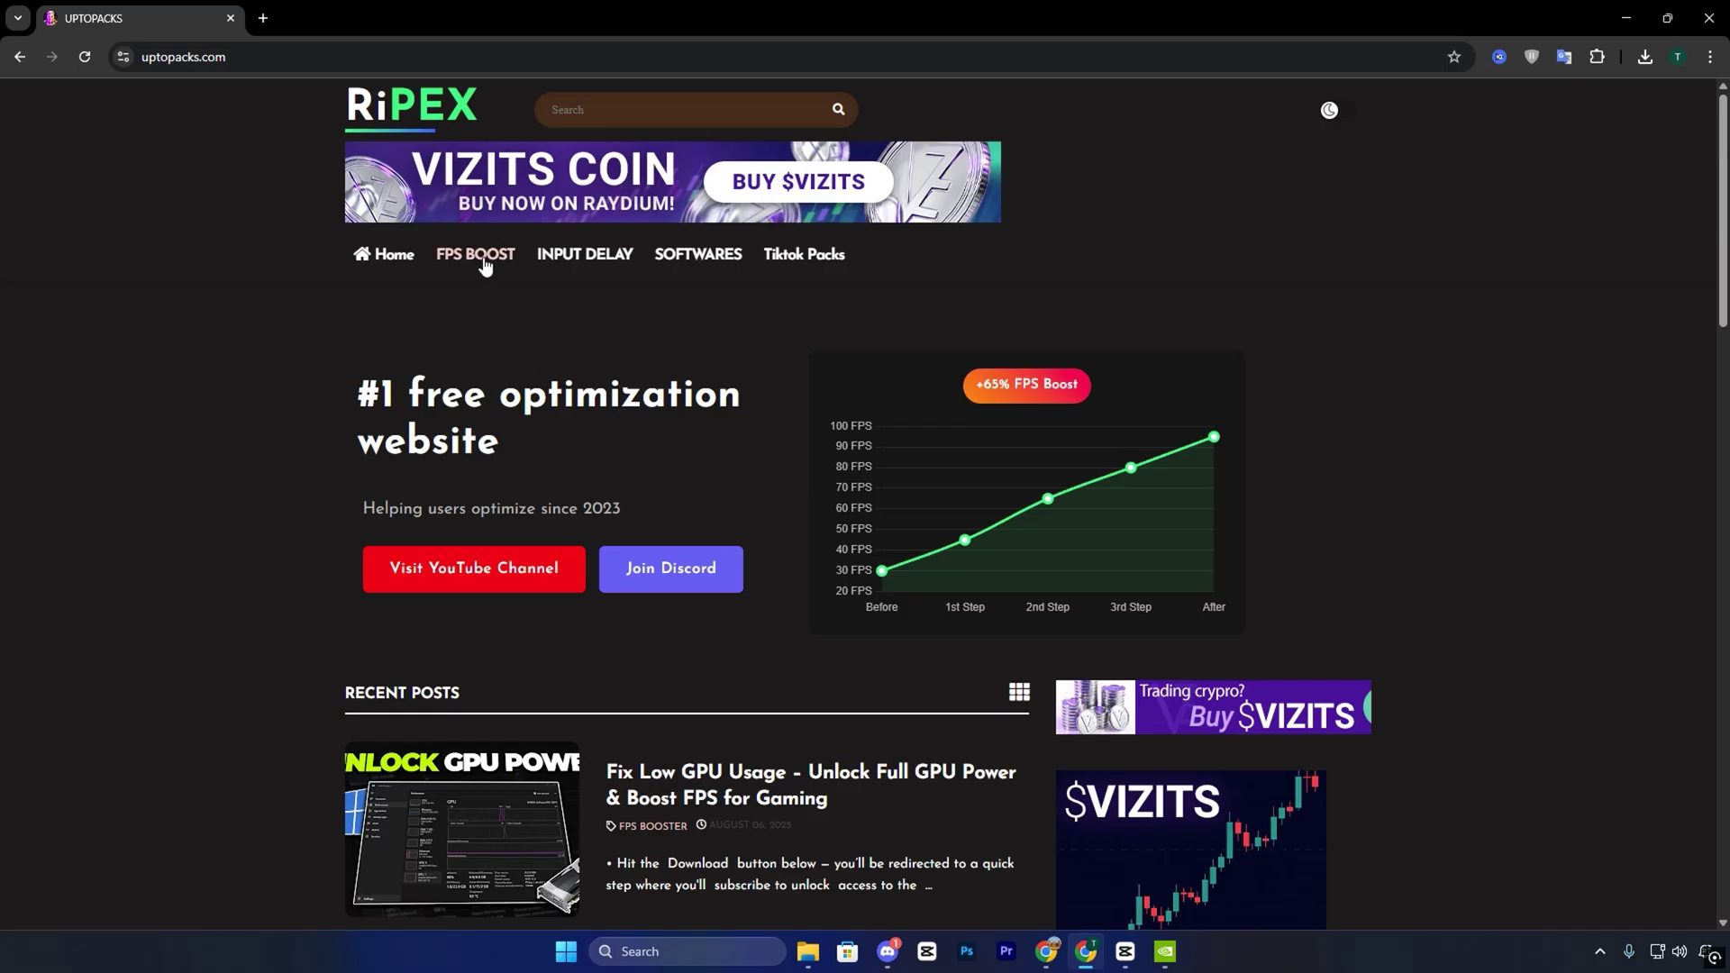
{"action": "scroll", "coordinate": [631, 436], "scroll_direction": "down", "scroll_amount": 6}
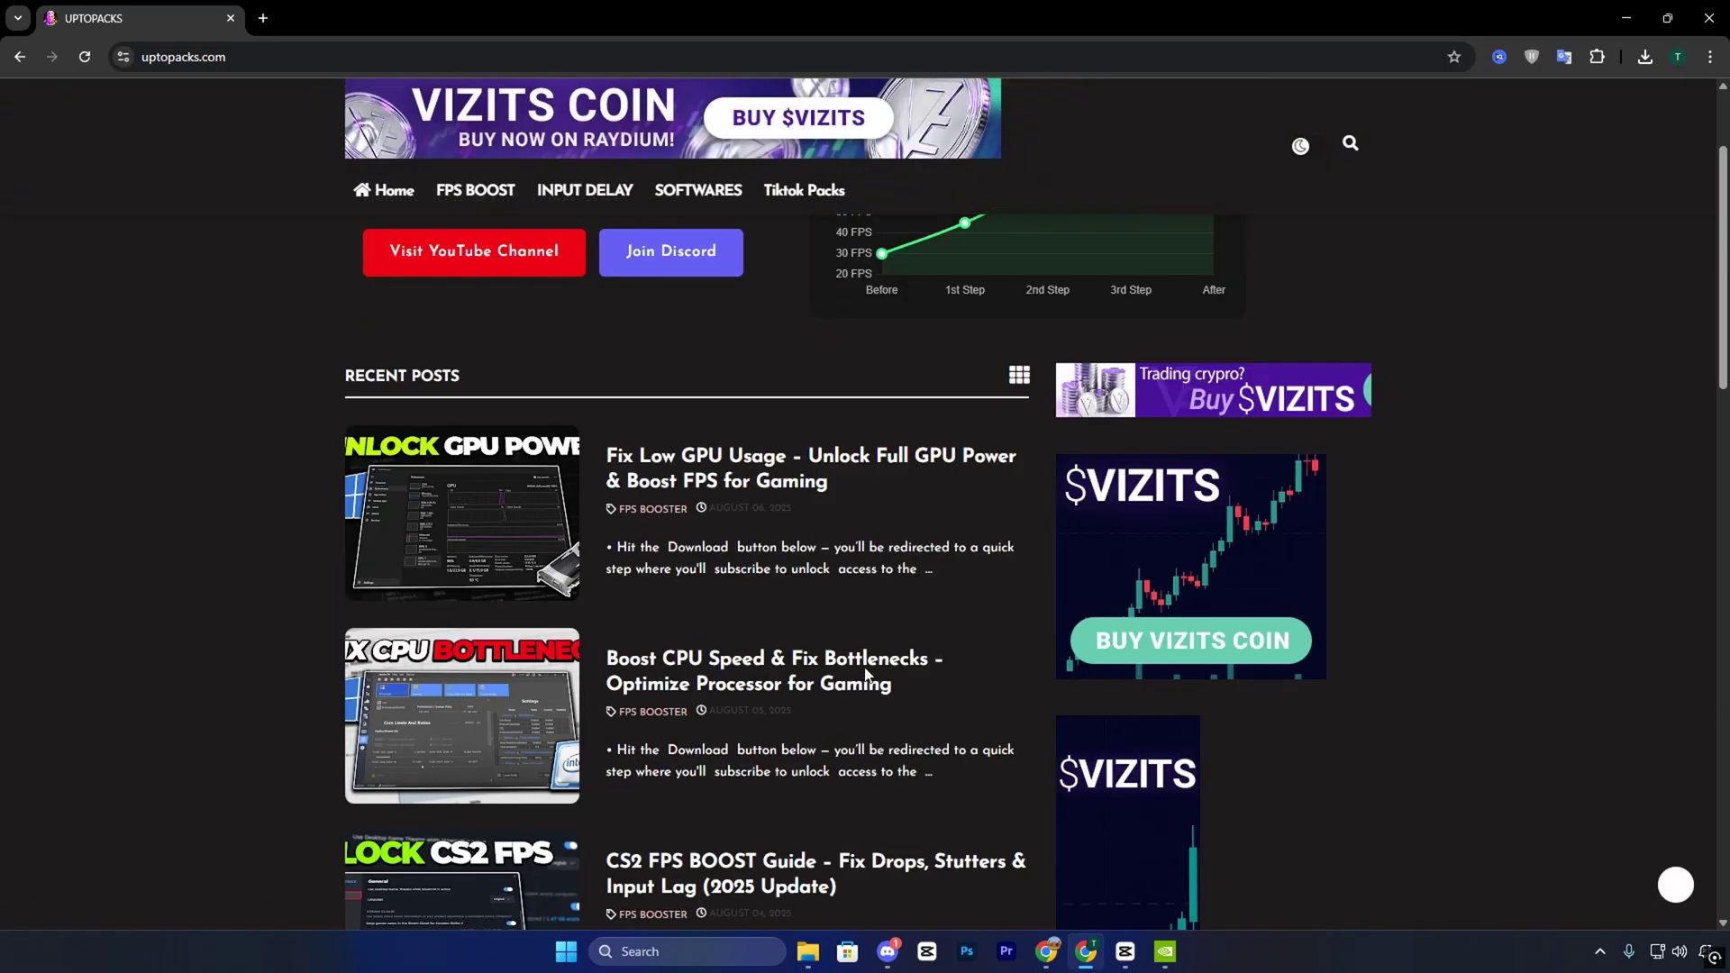
{"action": "scroll", "coordinate": [725, 603], "scroll_direction": "up", "scroll_amount": 3}
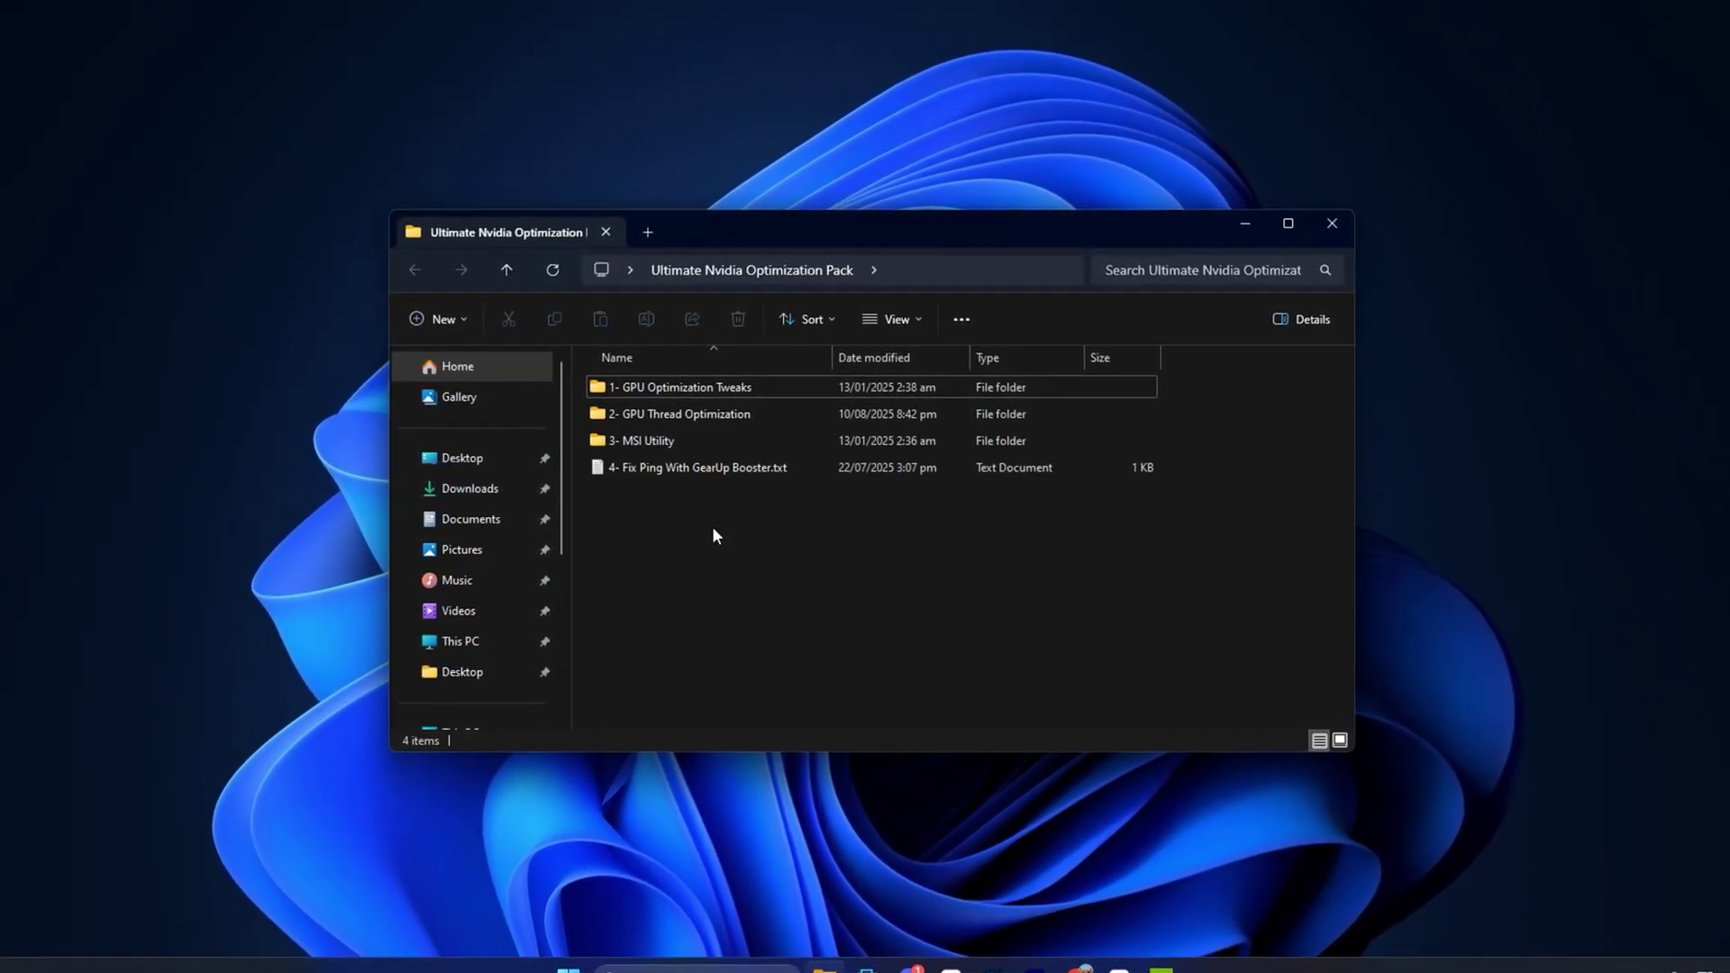
{"action": "left_click", "coordinate": [769, 385]}
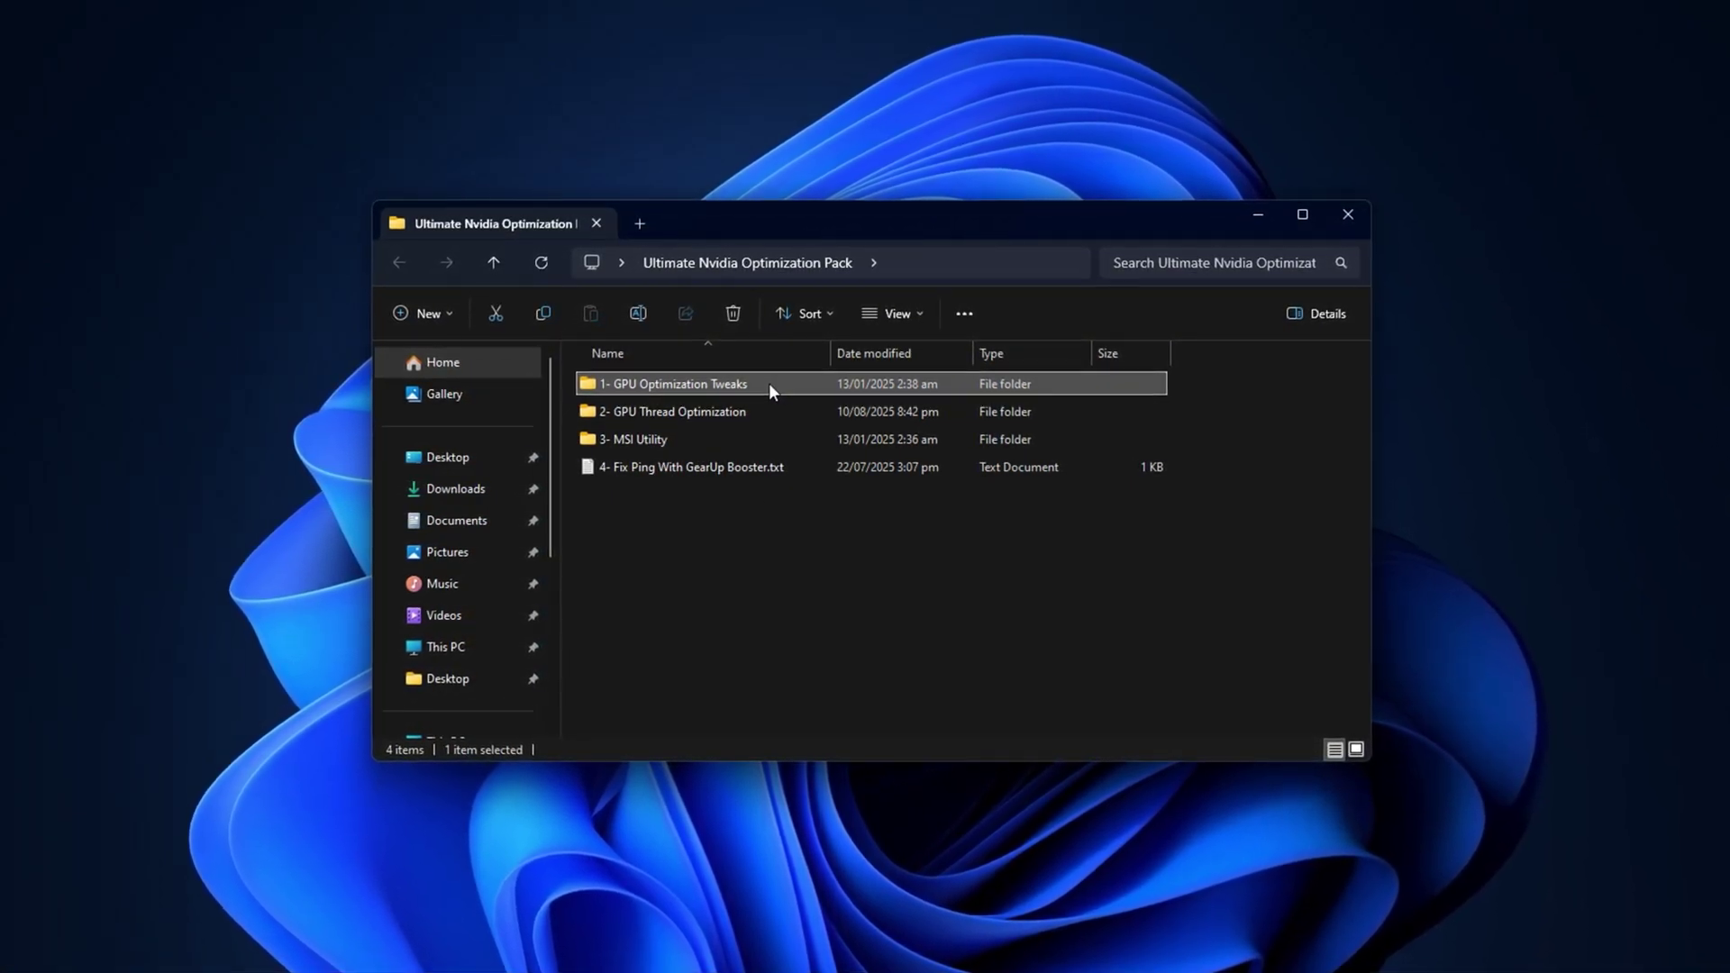
{"action": "double_click", "coordinate": [768, 382]}
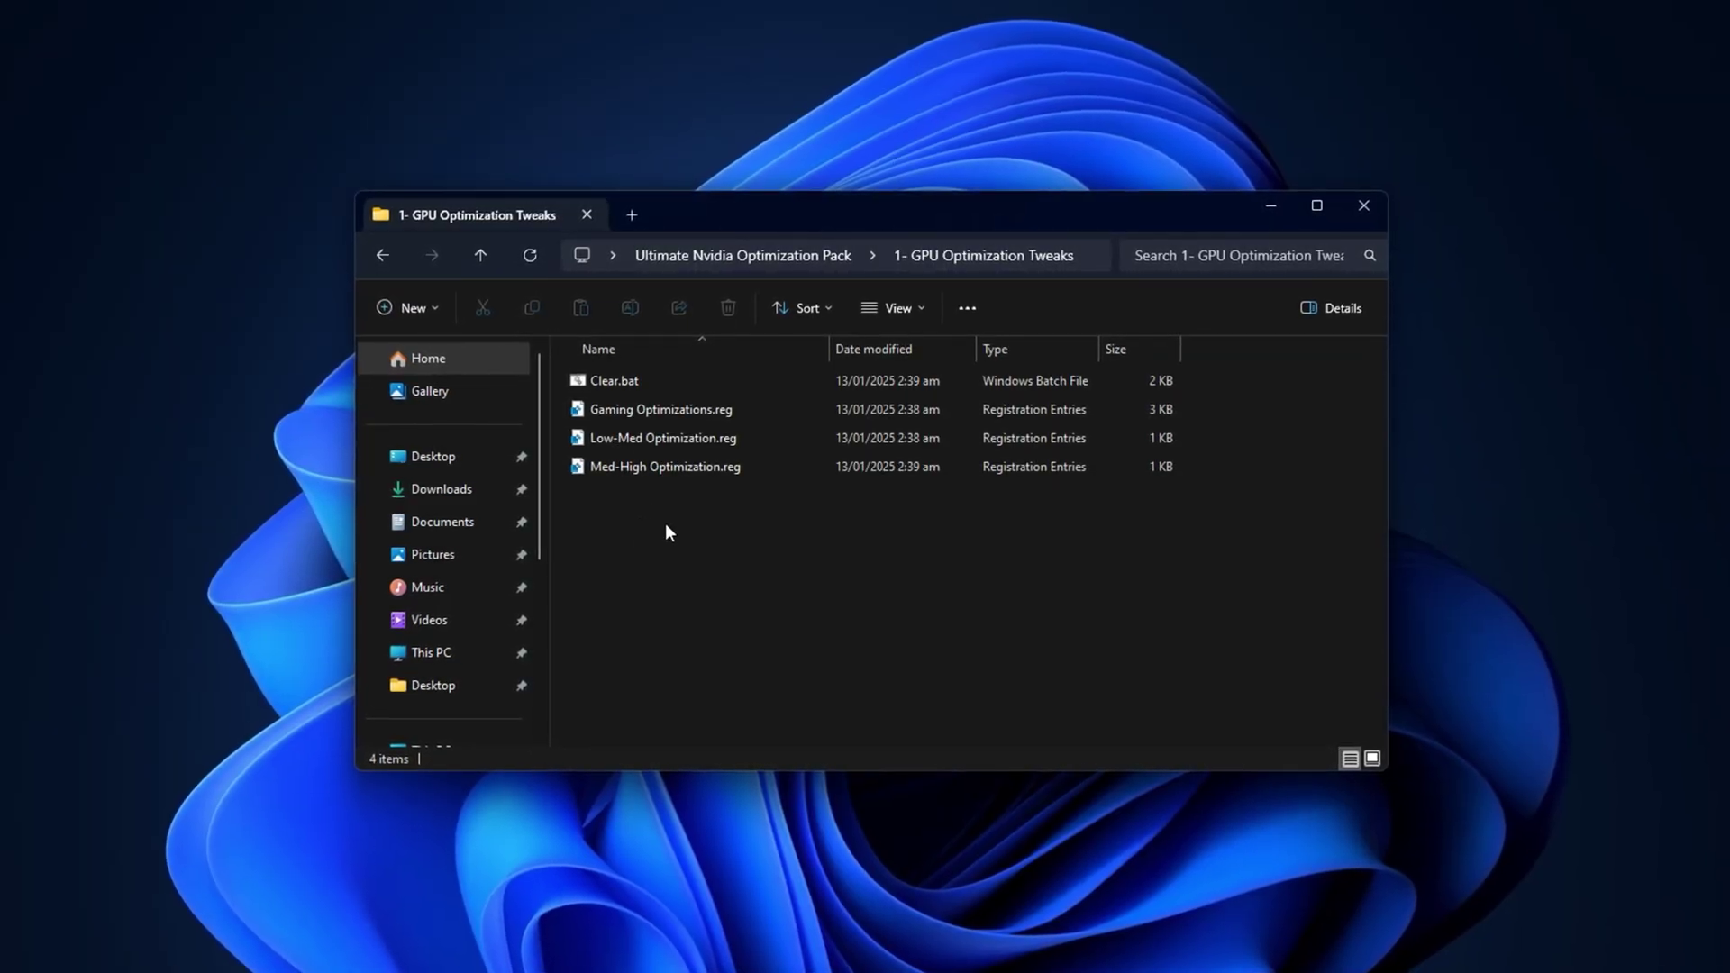
{"action": "left_click", "coordinate": [686, 410]}
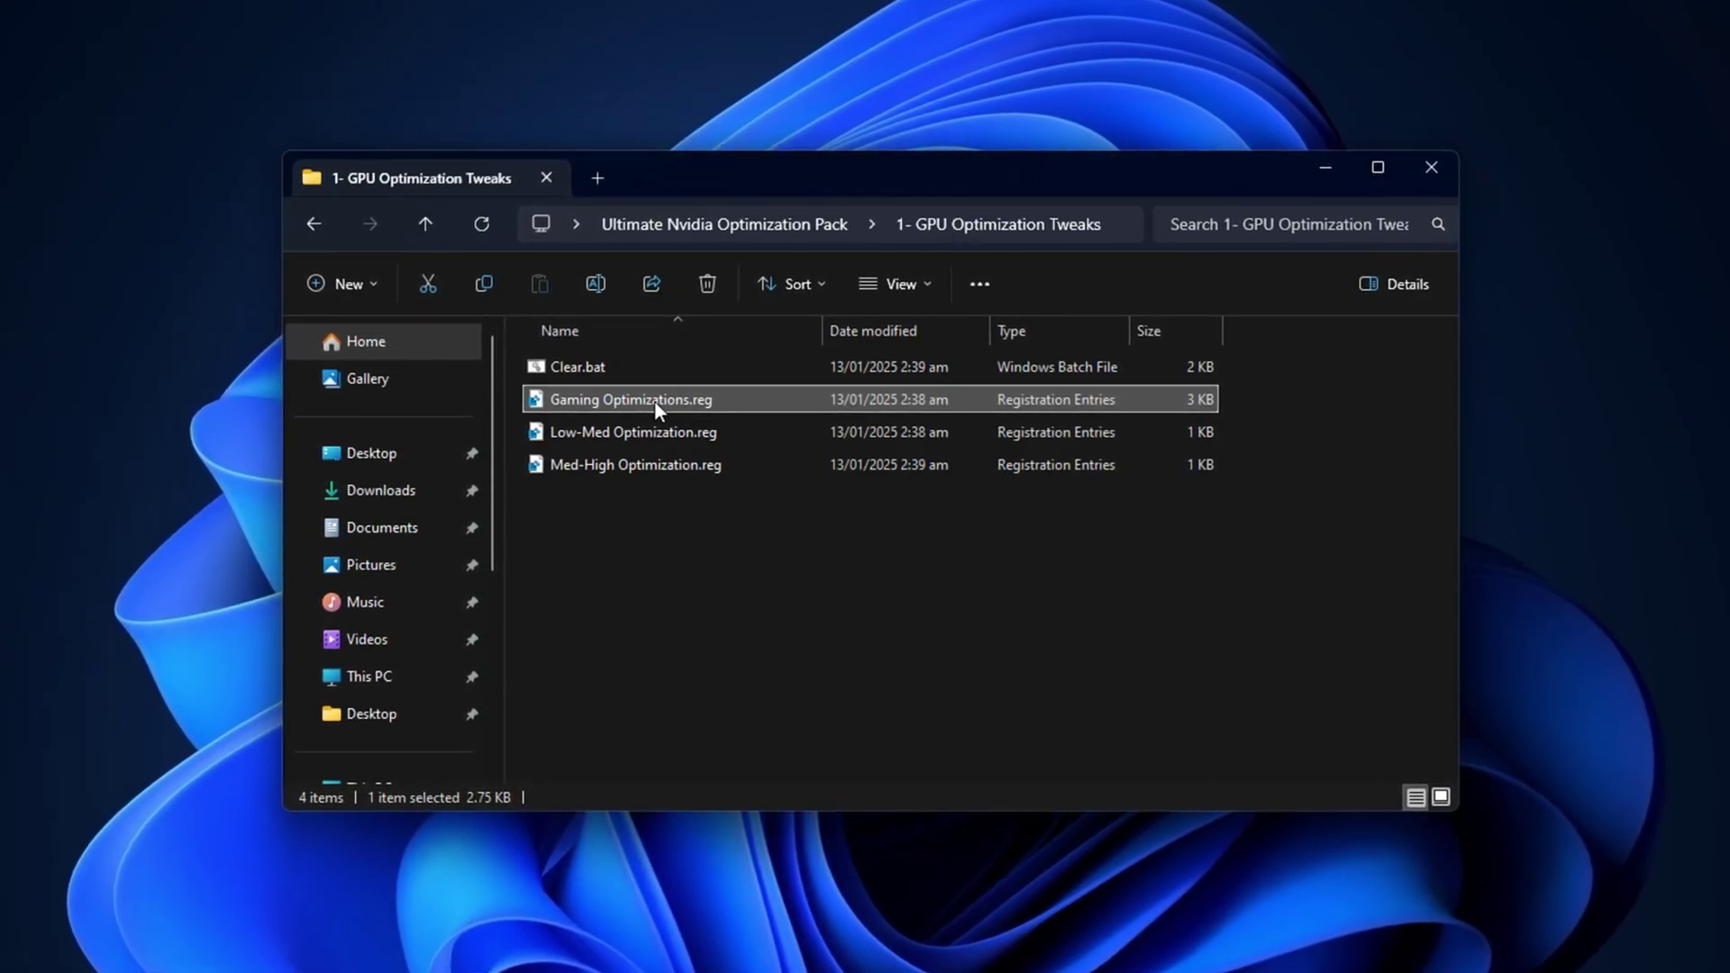
{"action": "left_click", "coordinate": [640, 433]}
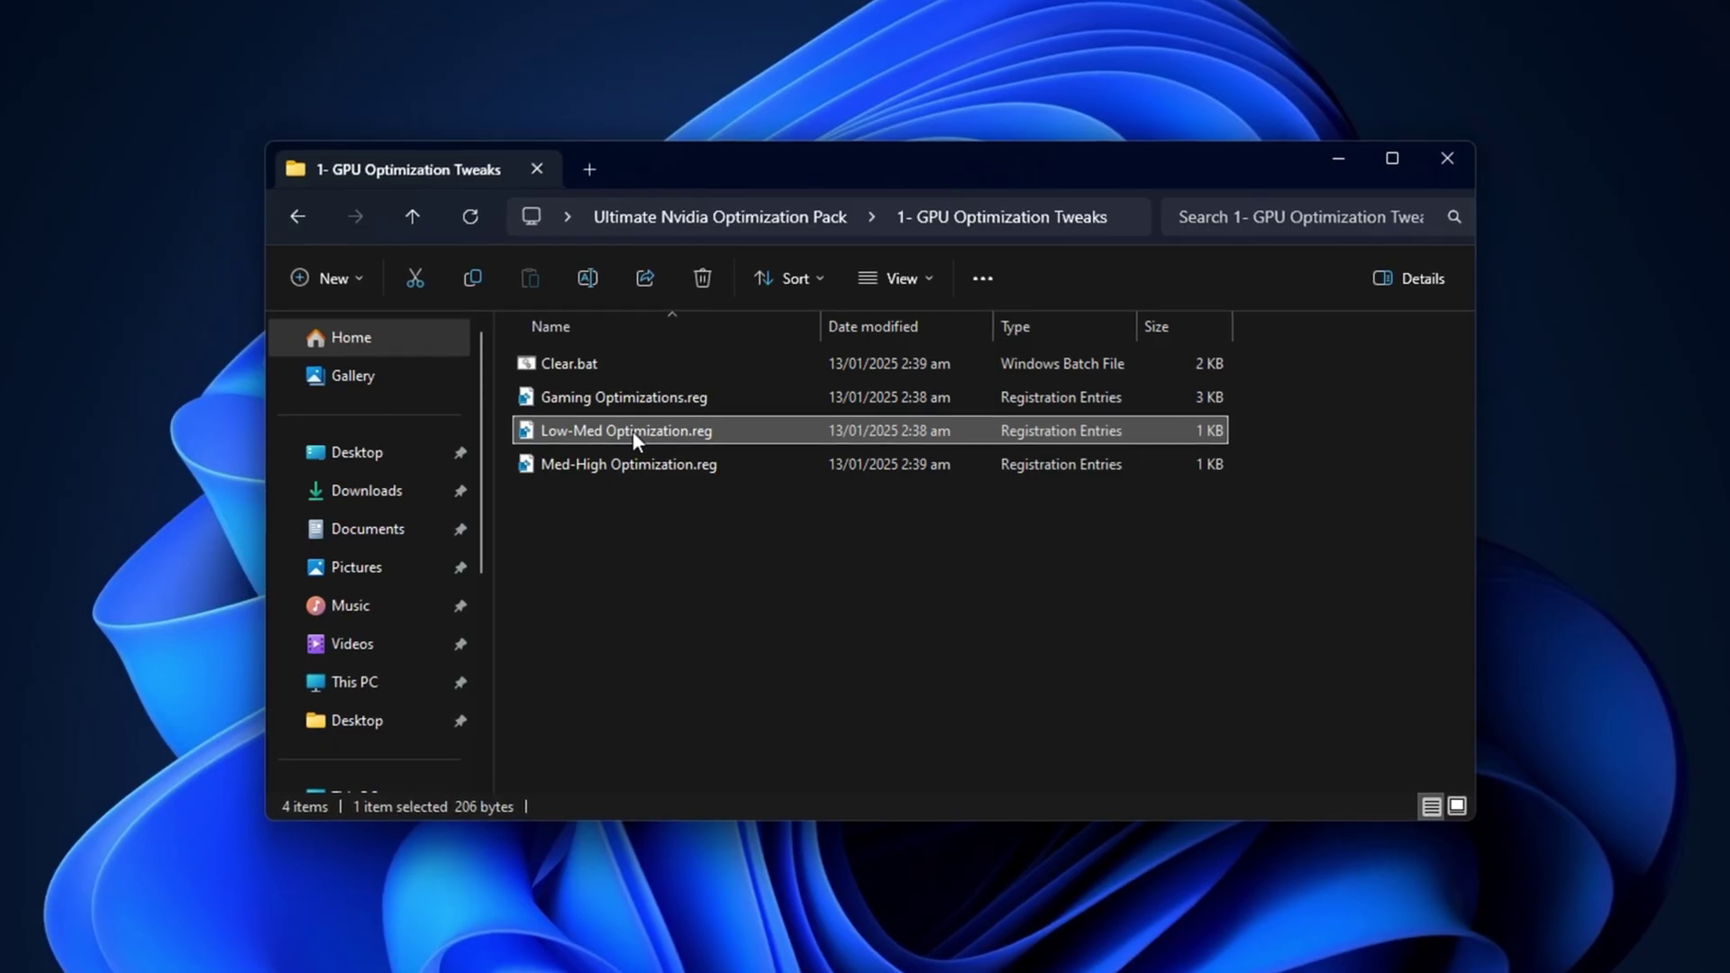
{"action": "left_click", "coordinate": [627, 463]}
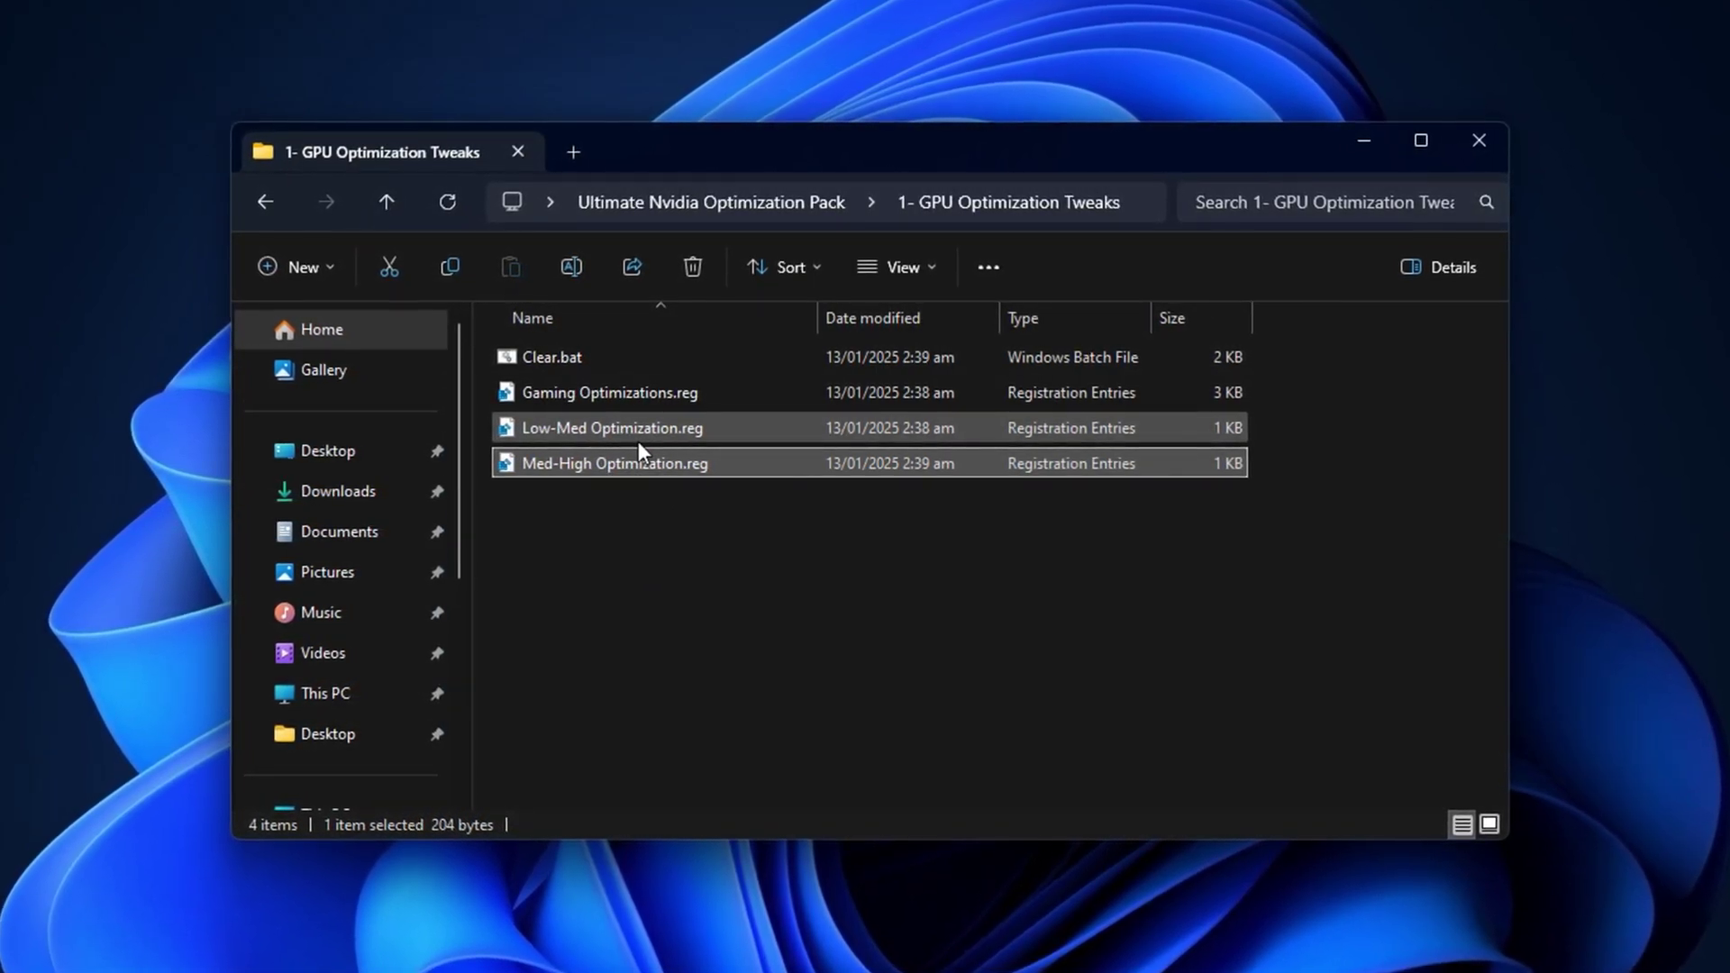
{"action": "left_click", "coordinate": [639, 436]}
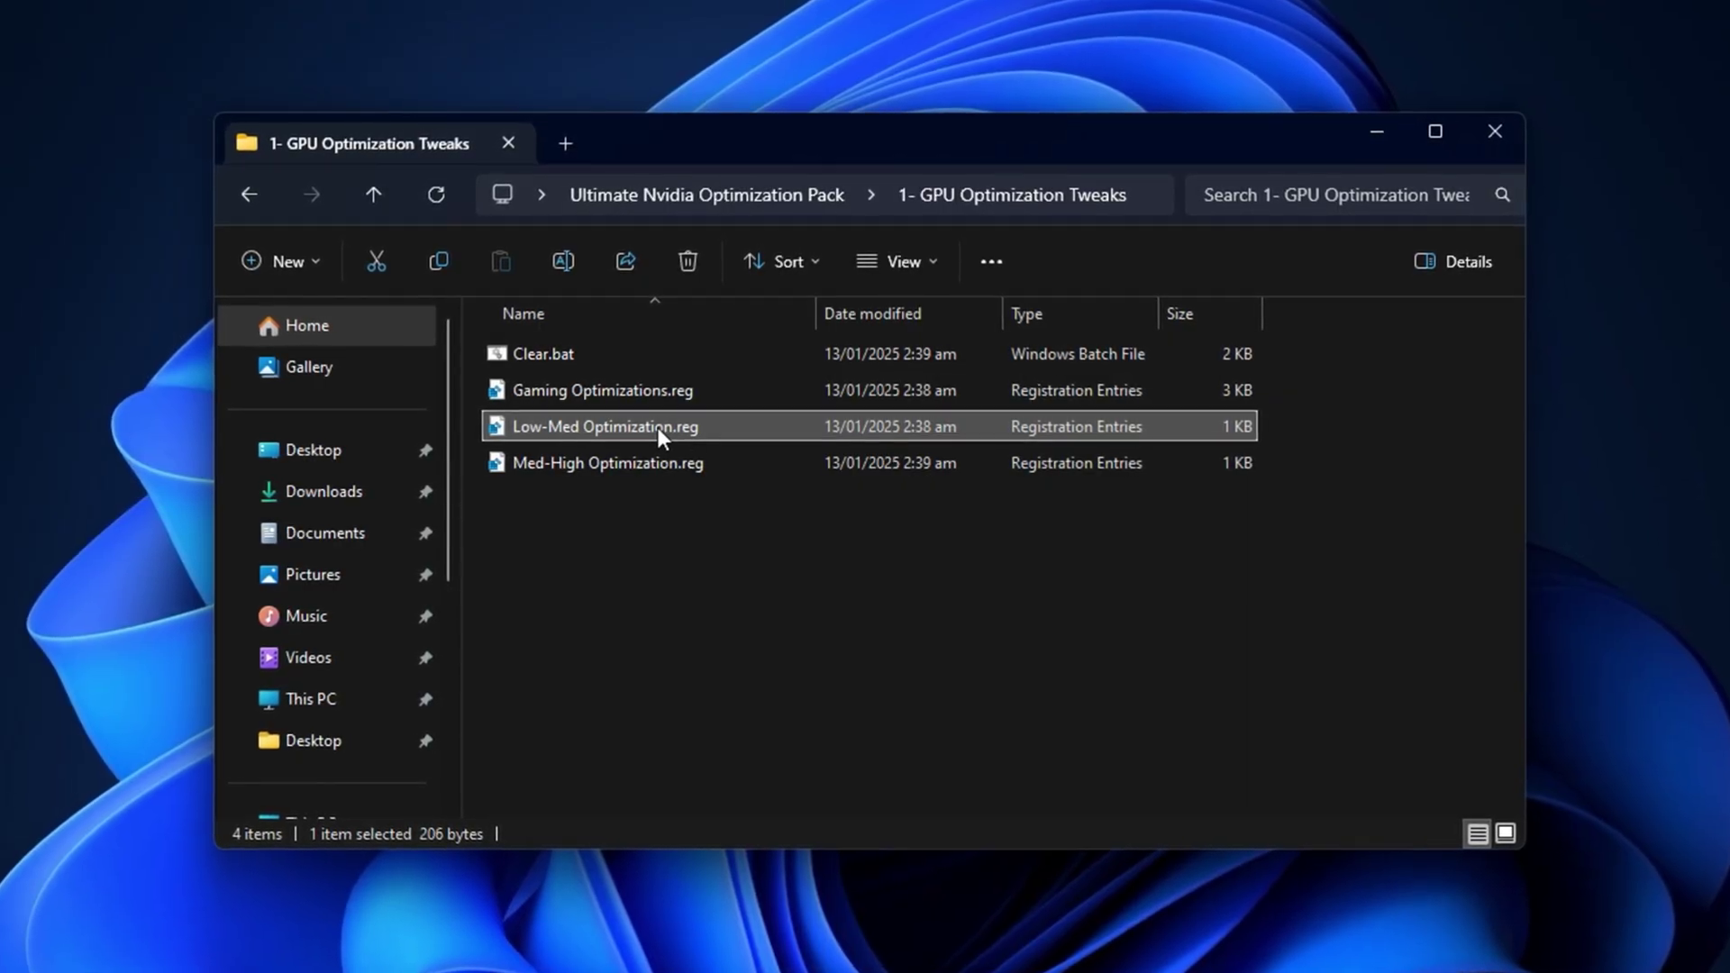
{"action": "left_click", "coordinate": [618, 463]}
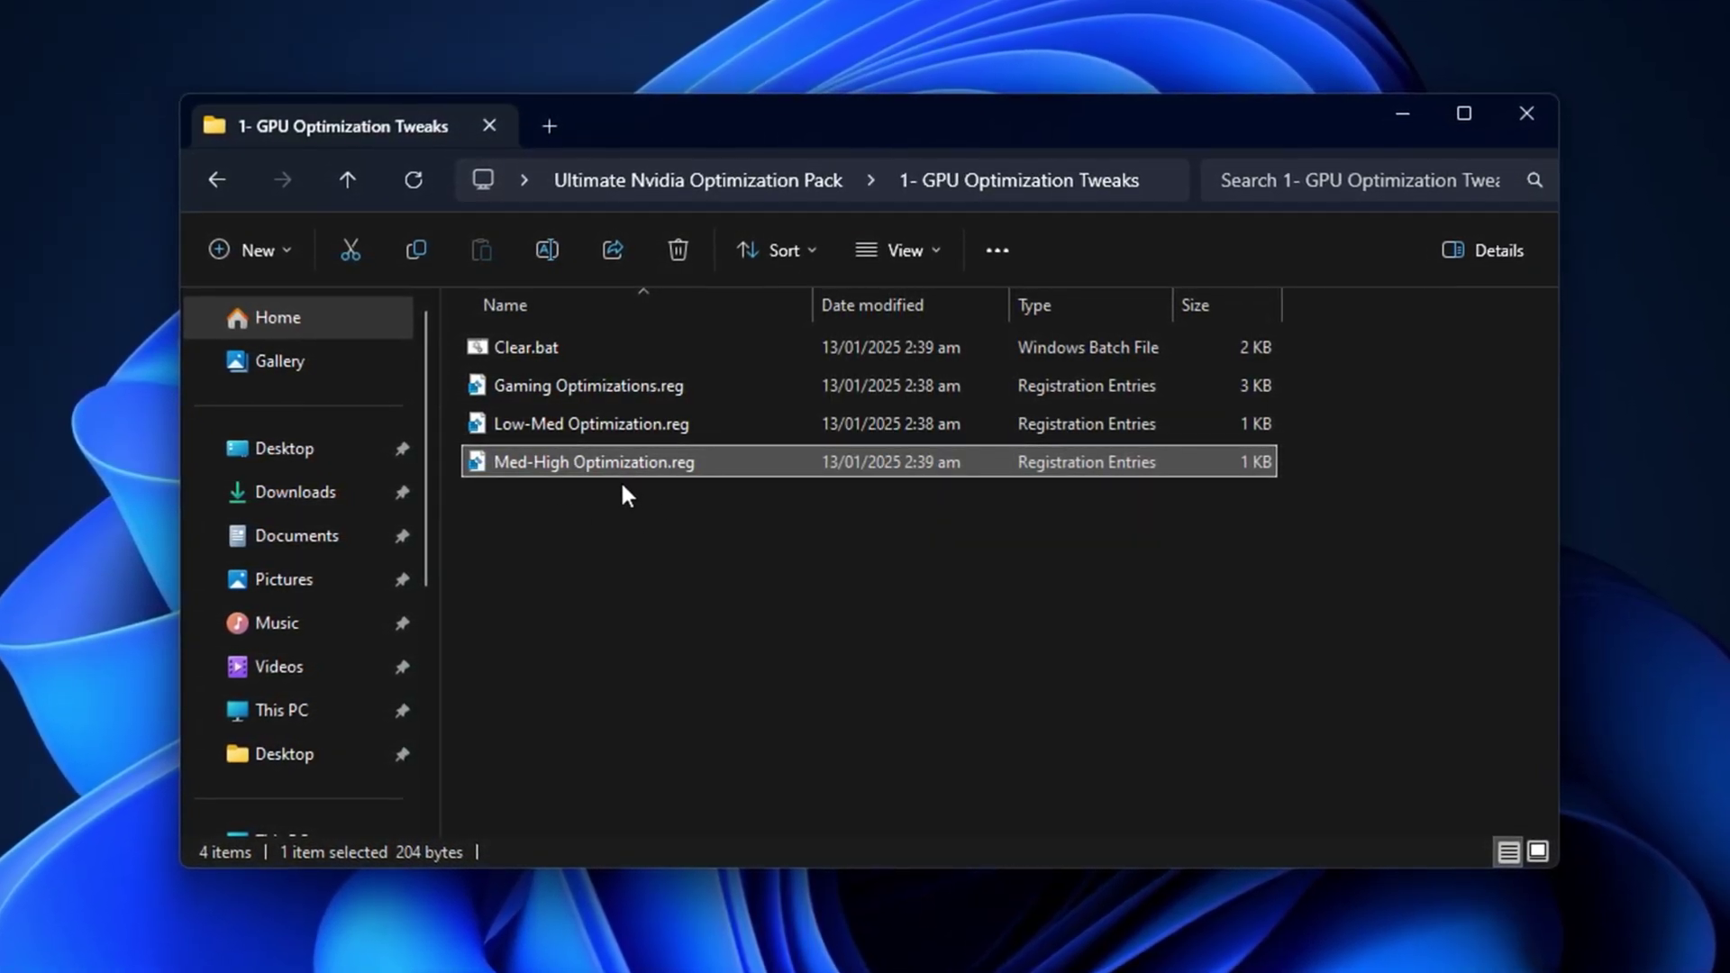
{"action": "left_click", "coordinate": [617, 420]}
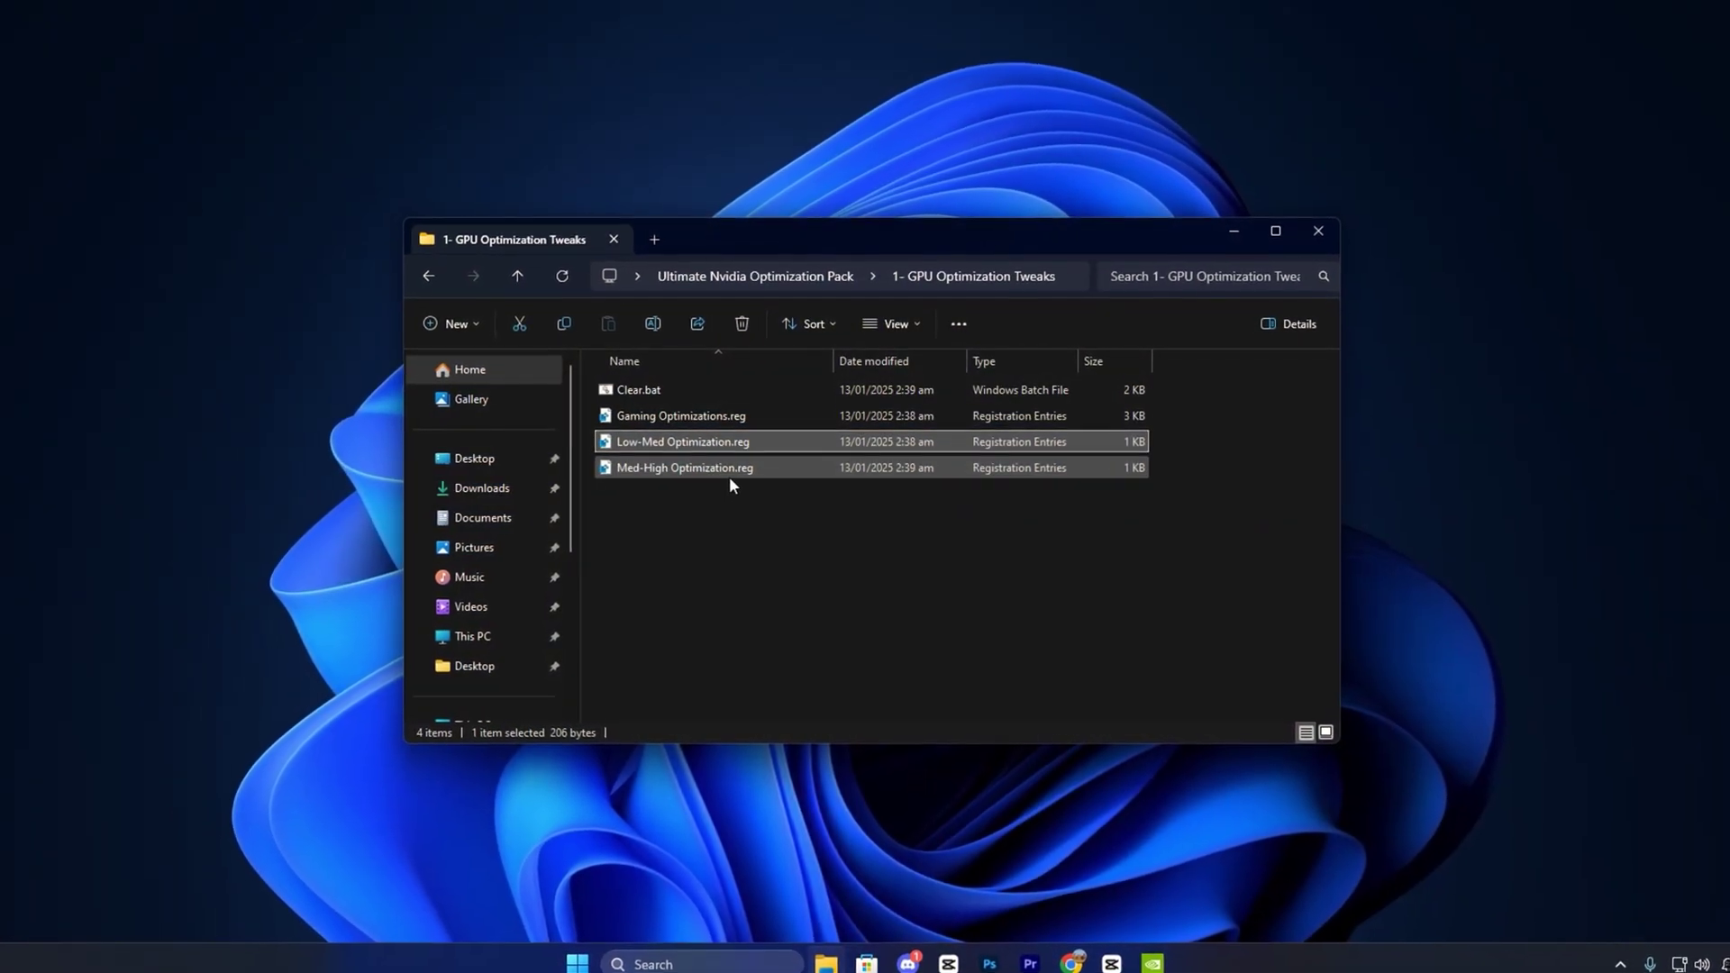
{"action": "key", "text": "alt+Up"}
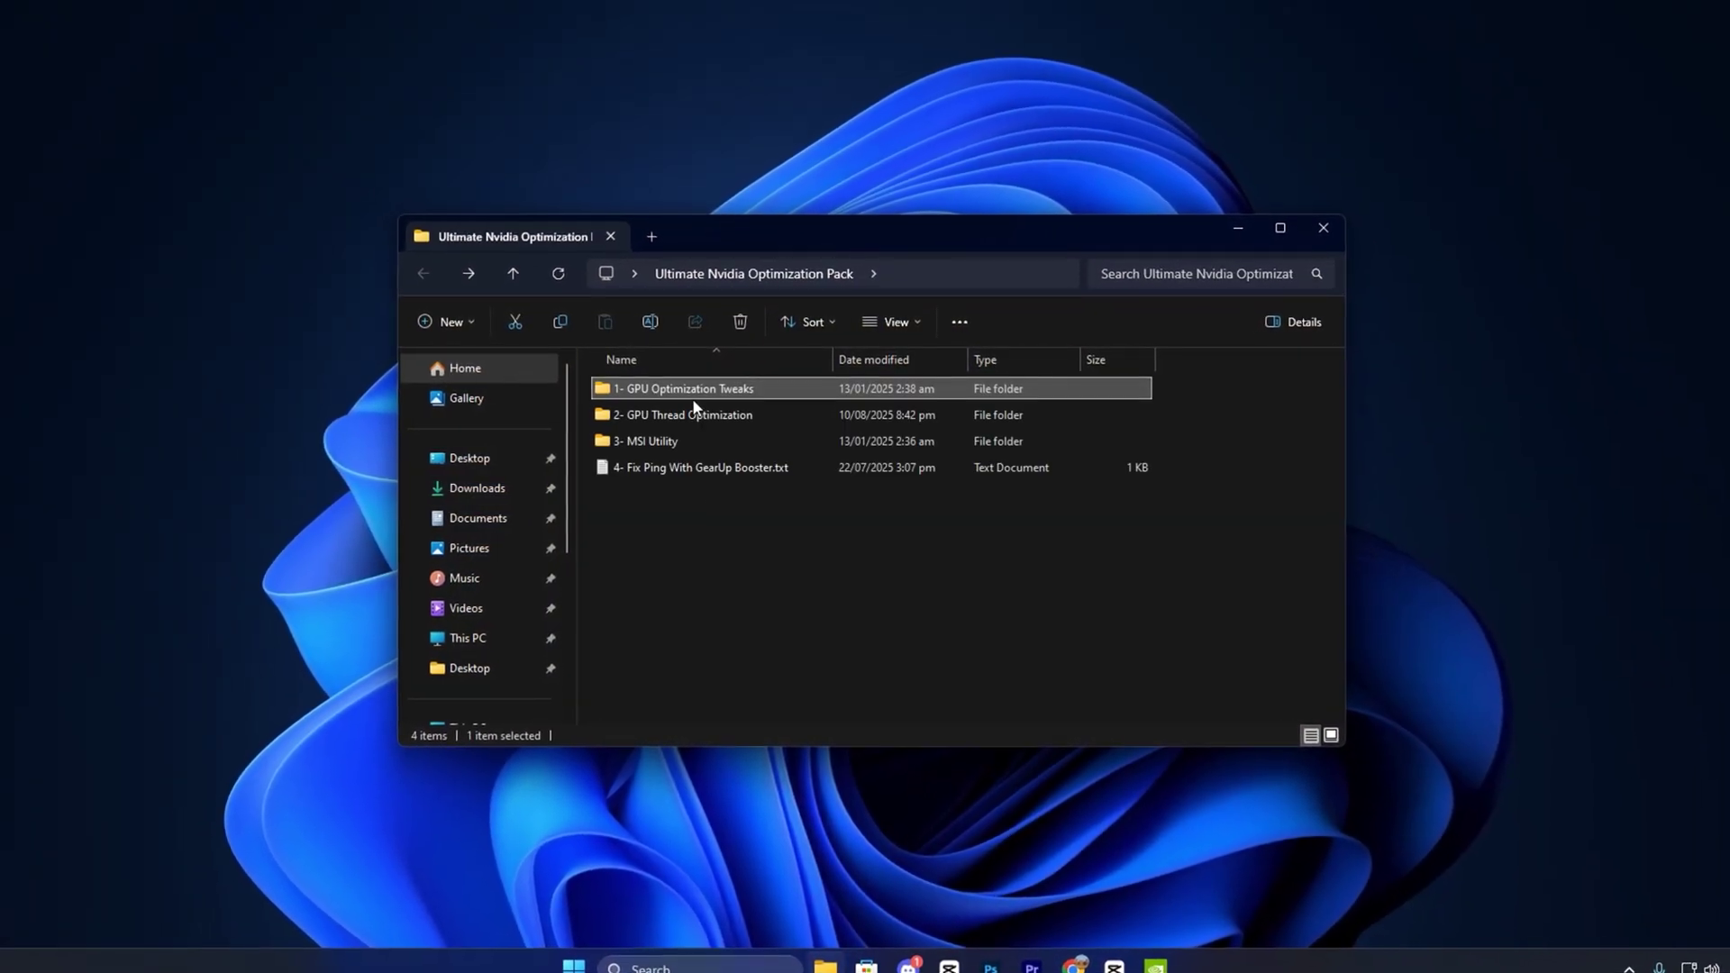
{"action": "double_click", "coordinate": [685, 412]}
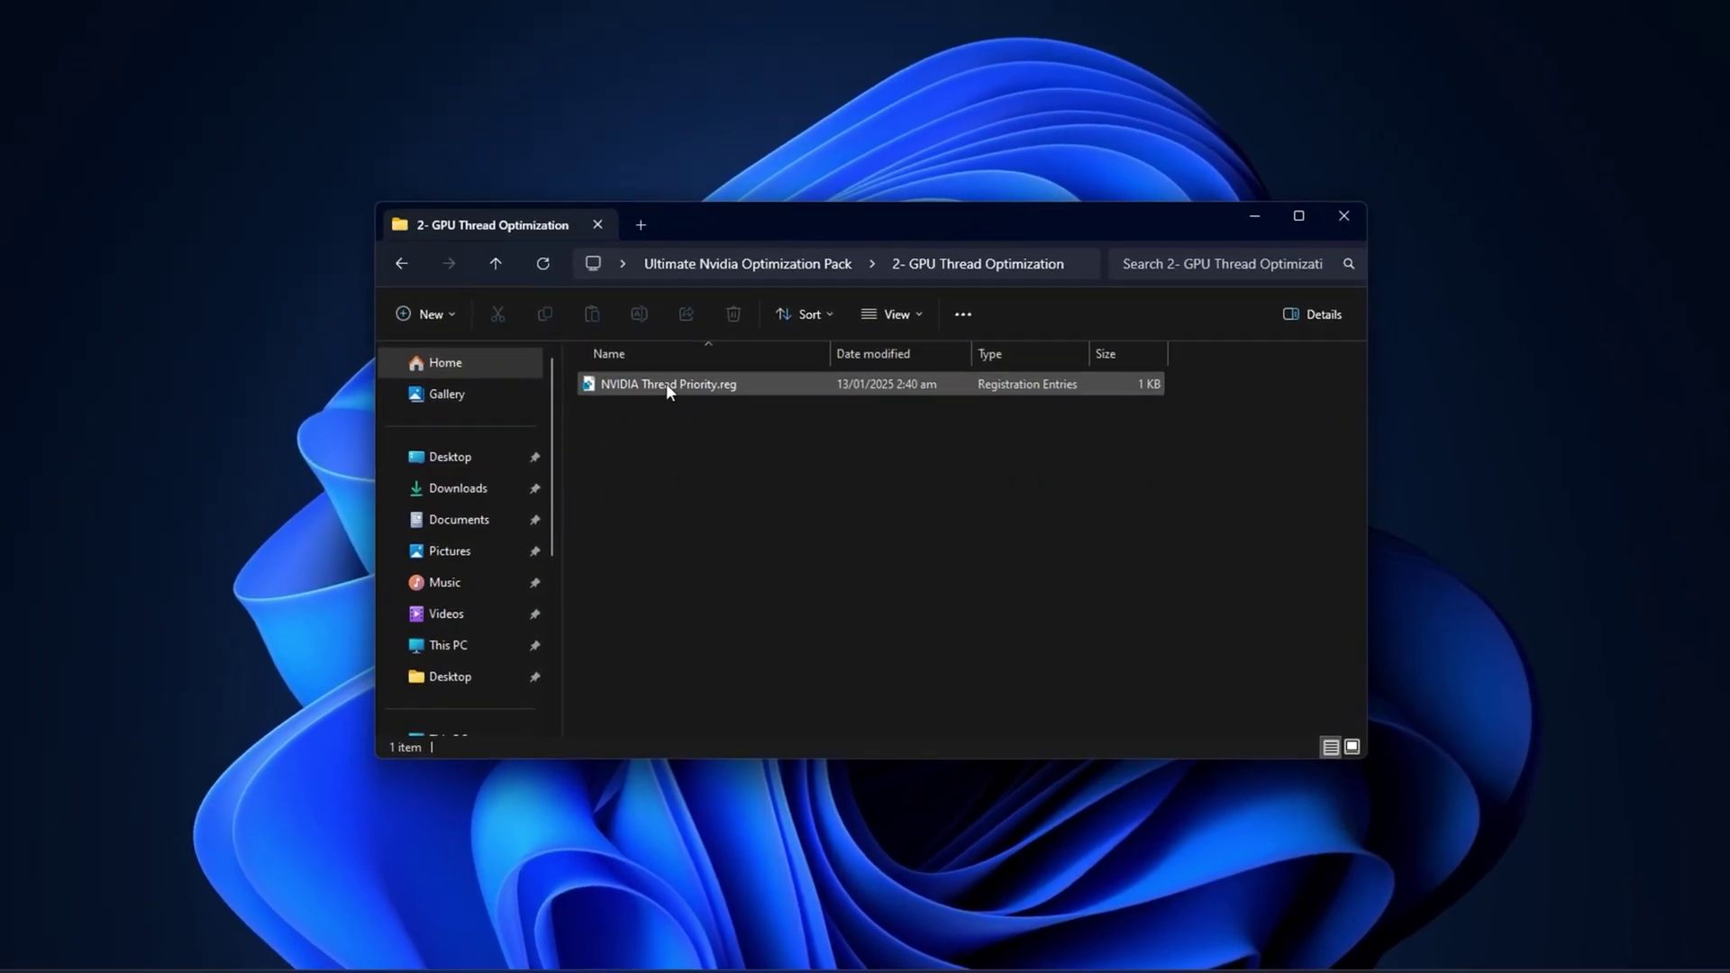
{"action": "left_click", "coordinate": [642, 386]}
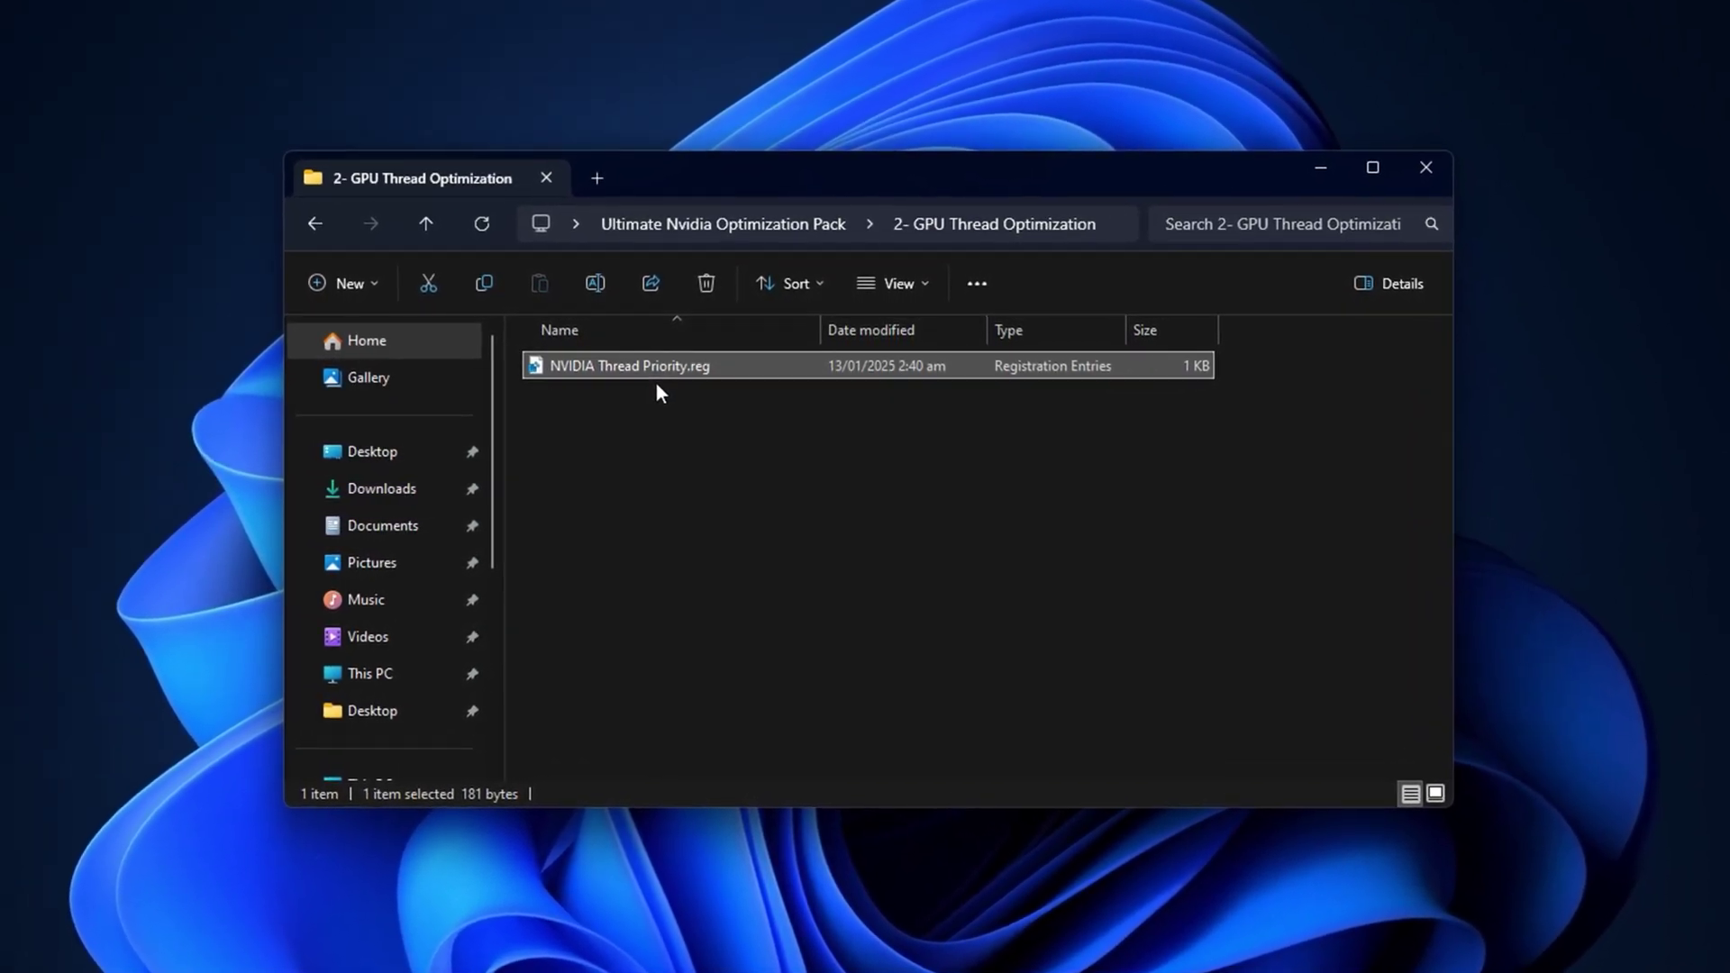
{"action": "left_click", "coordinate": [610, 382]}
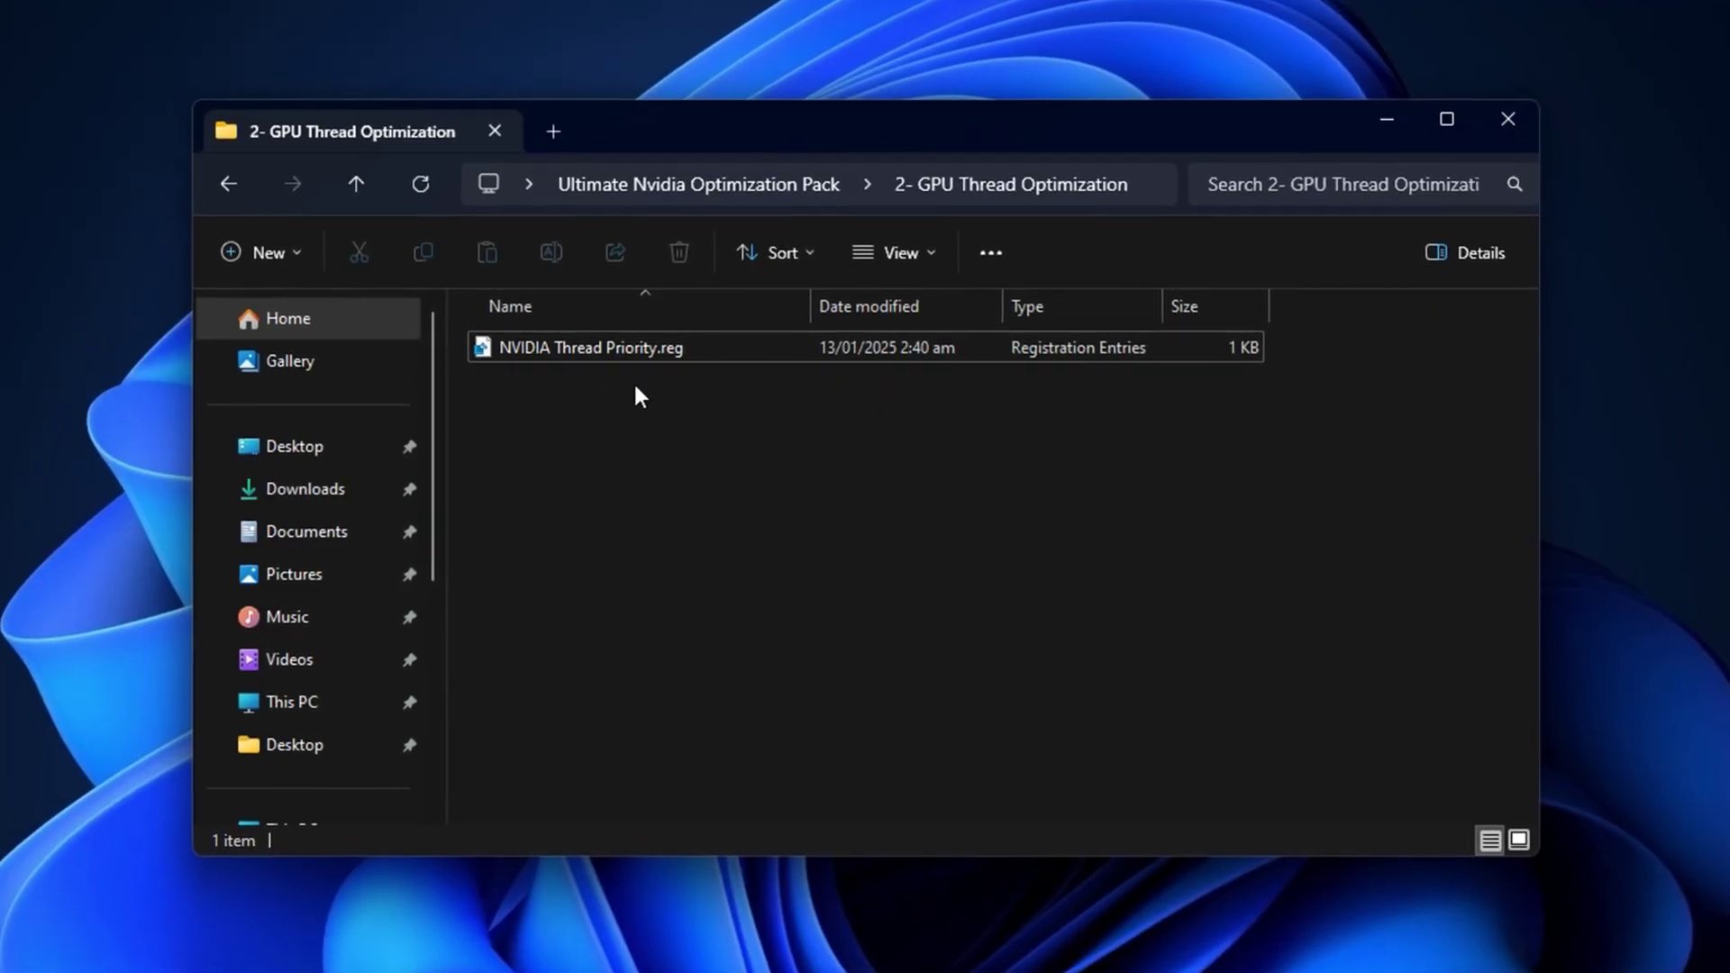
{"action": "left_click", "coordinate": [629, 350]}
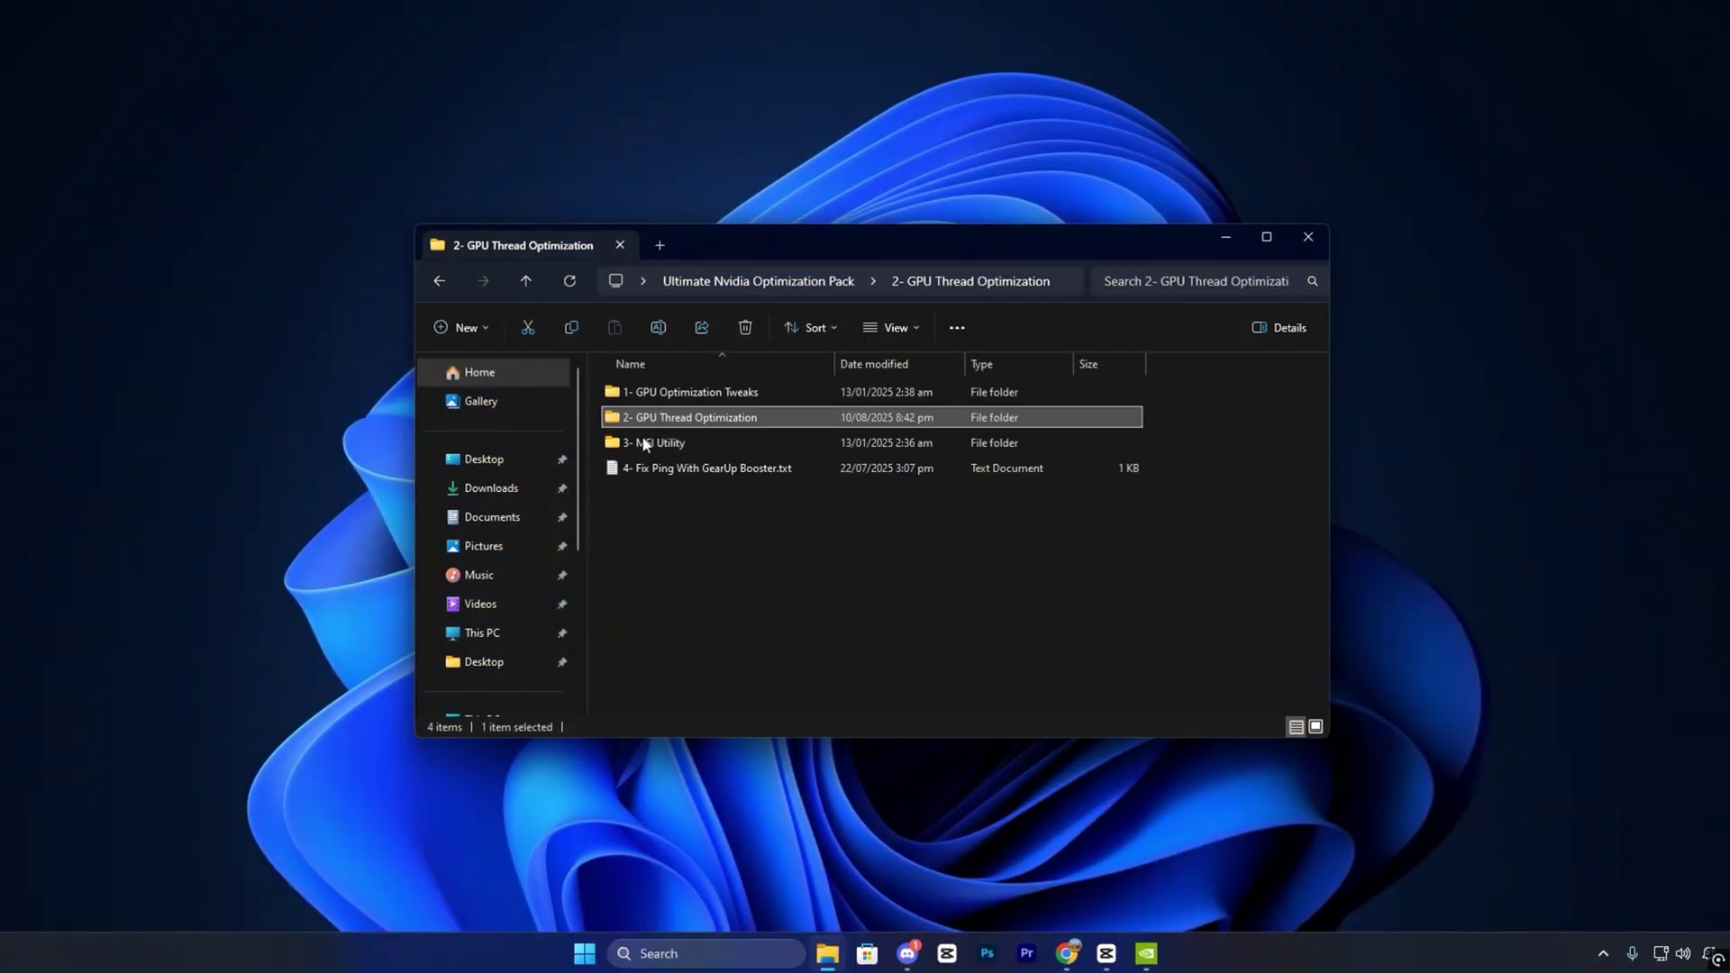
- Run MSI_util_v3.exe from the 3- MSI Utility folder as administrator
{"action": "double_click", "coordinate": [688, 441]}
{"action": "left_click", "coordinate": [647, 393]}
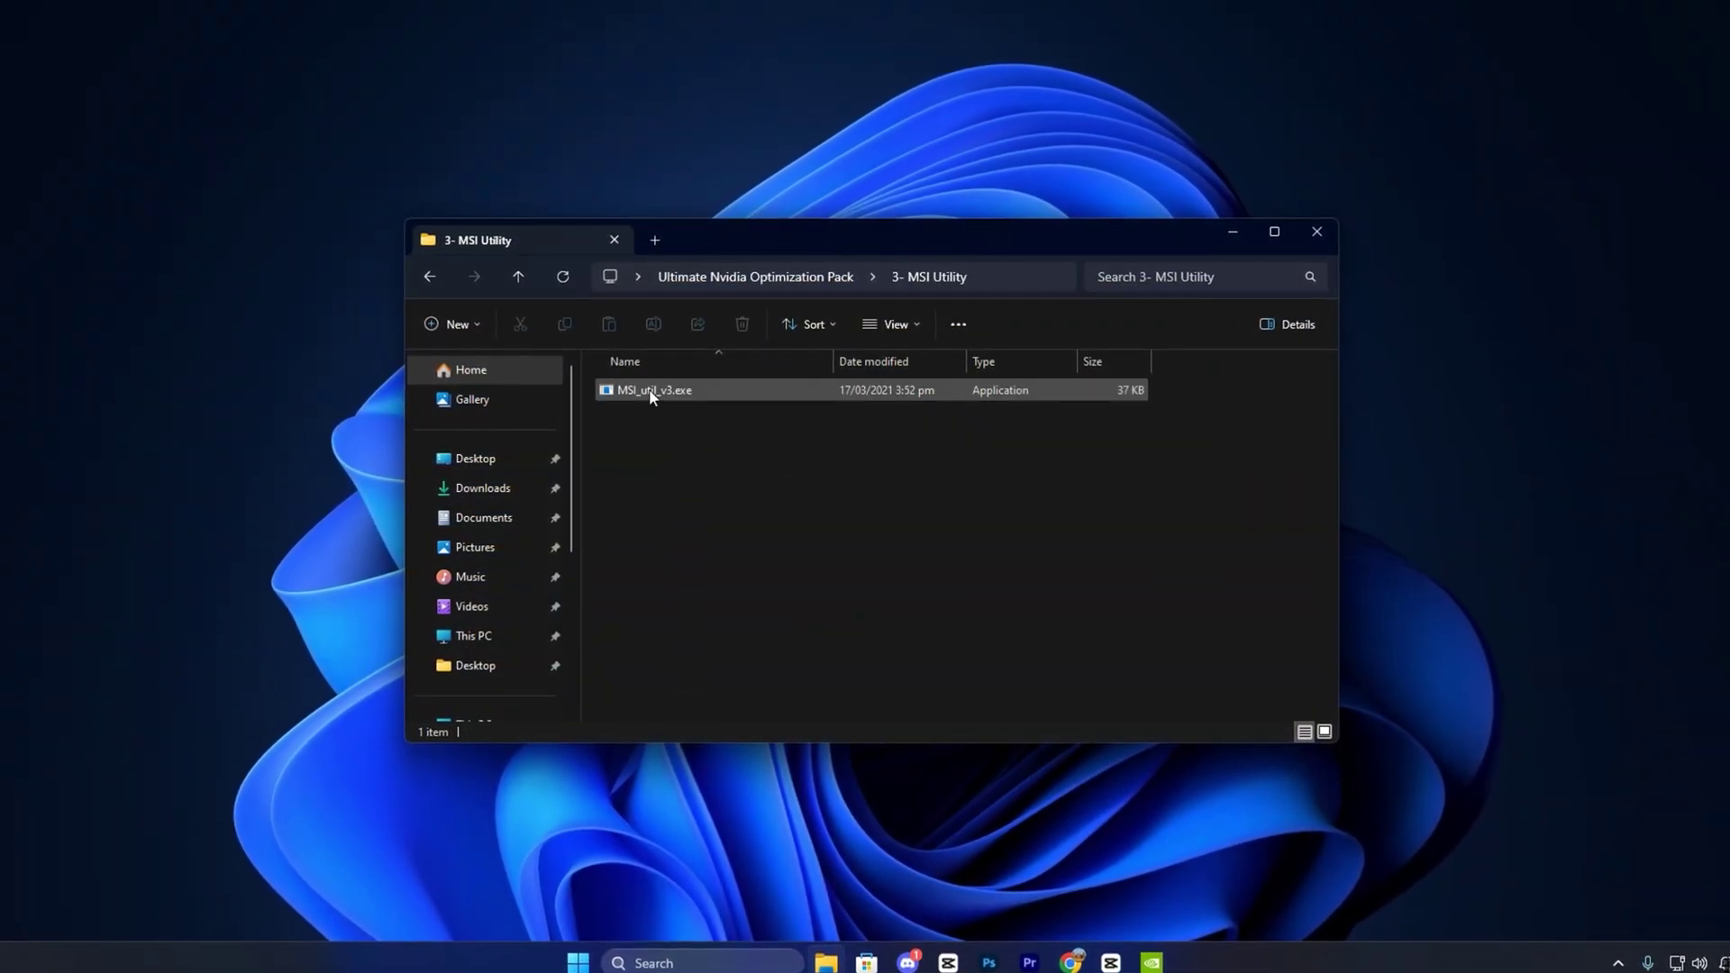
{"action": "right_click", "coordinate": [646, 390]}
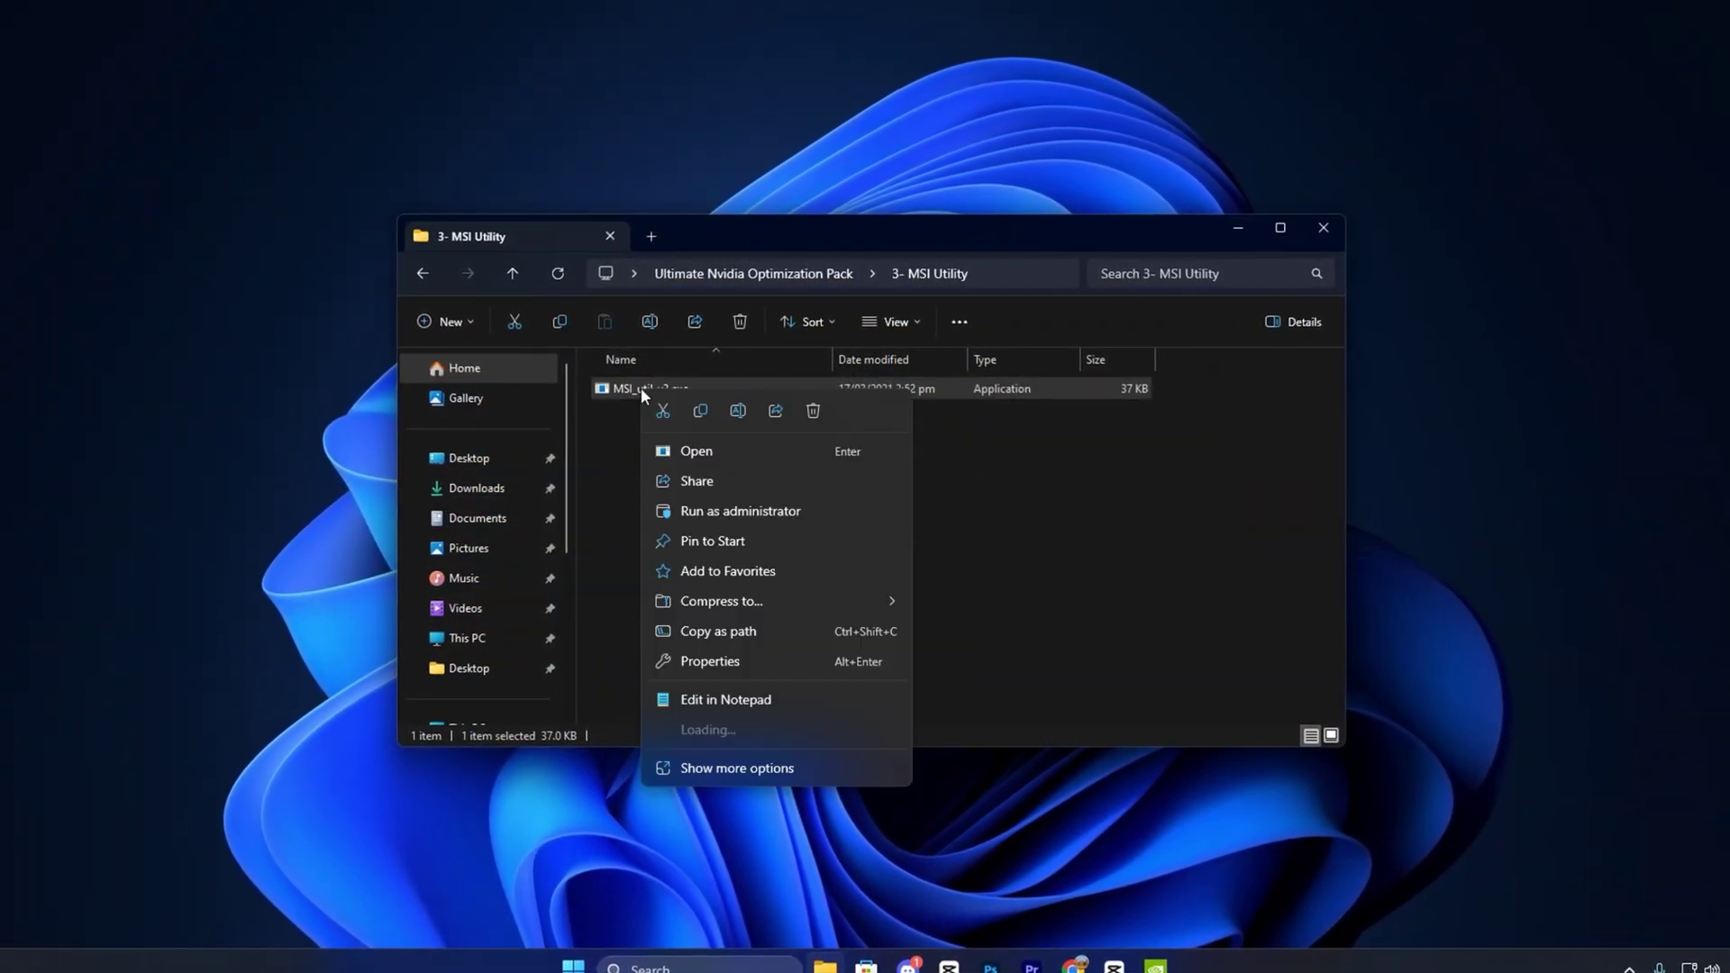
{"action": "left_click", "coordinate": [718, 511]}
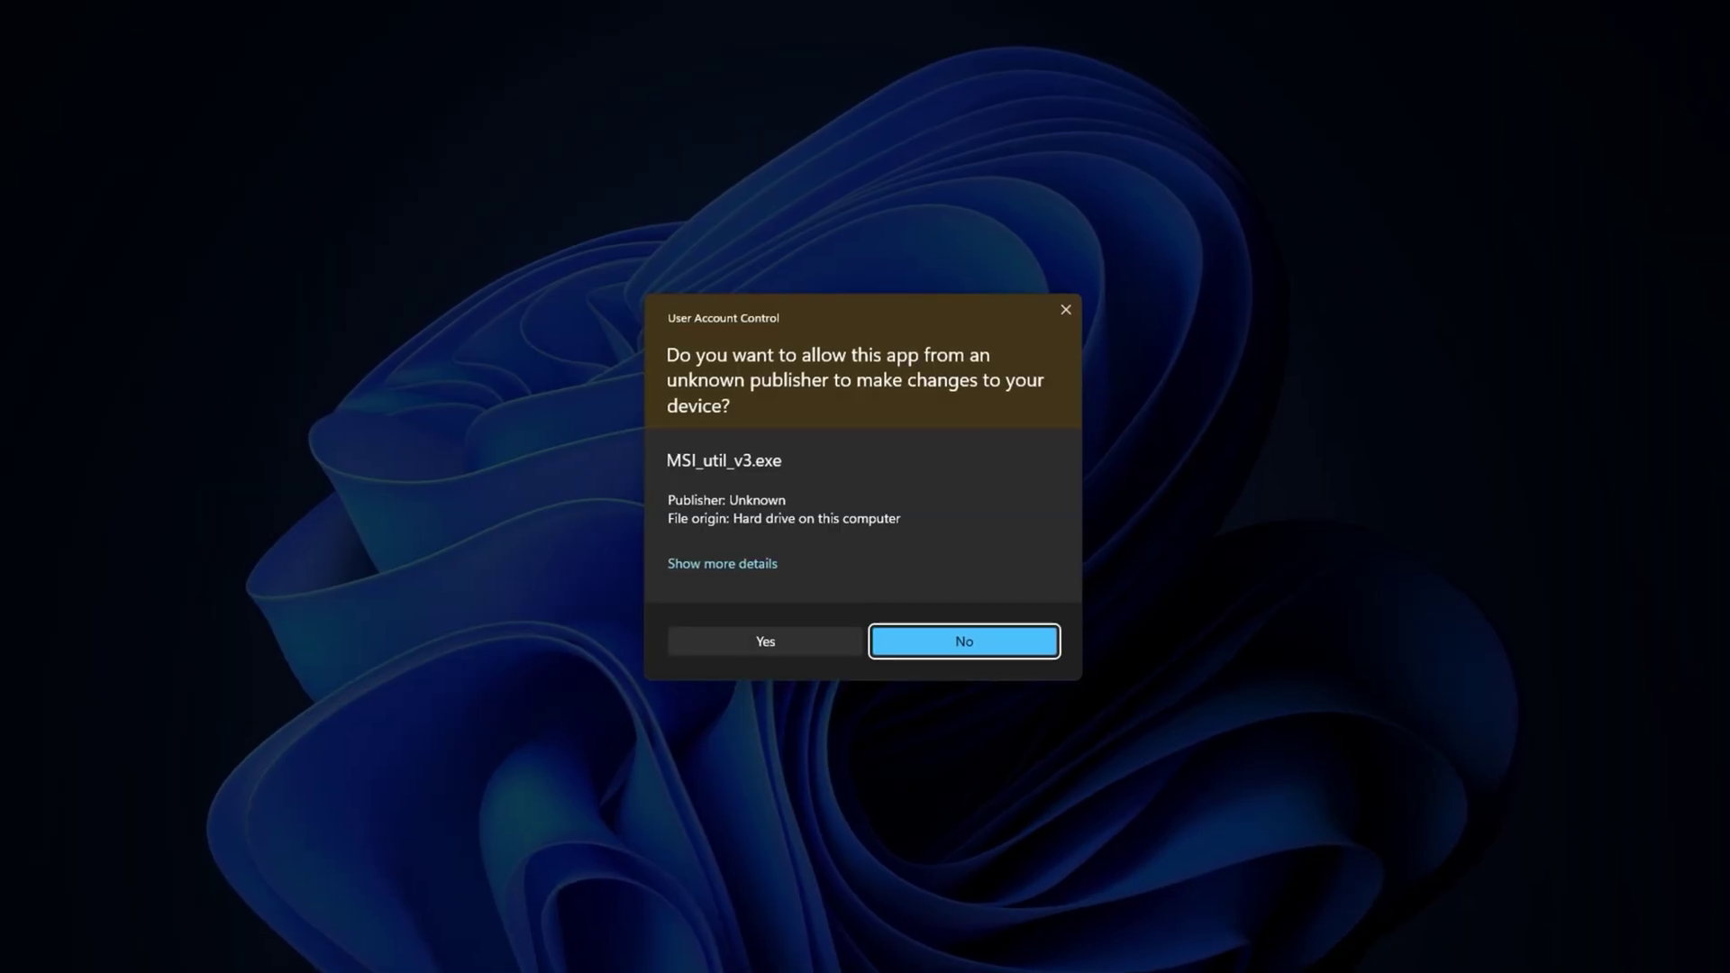
{"action": "key", "text": "alt+y"}
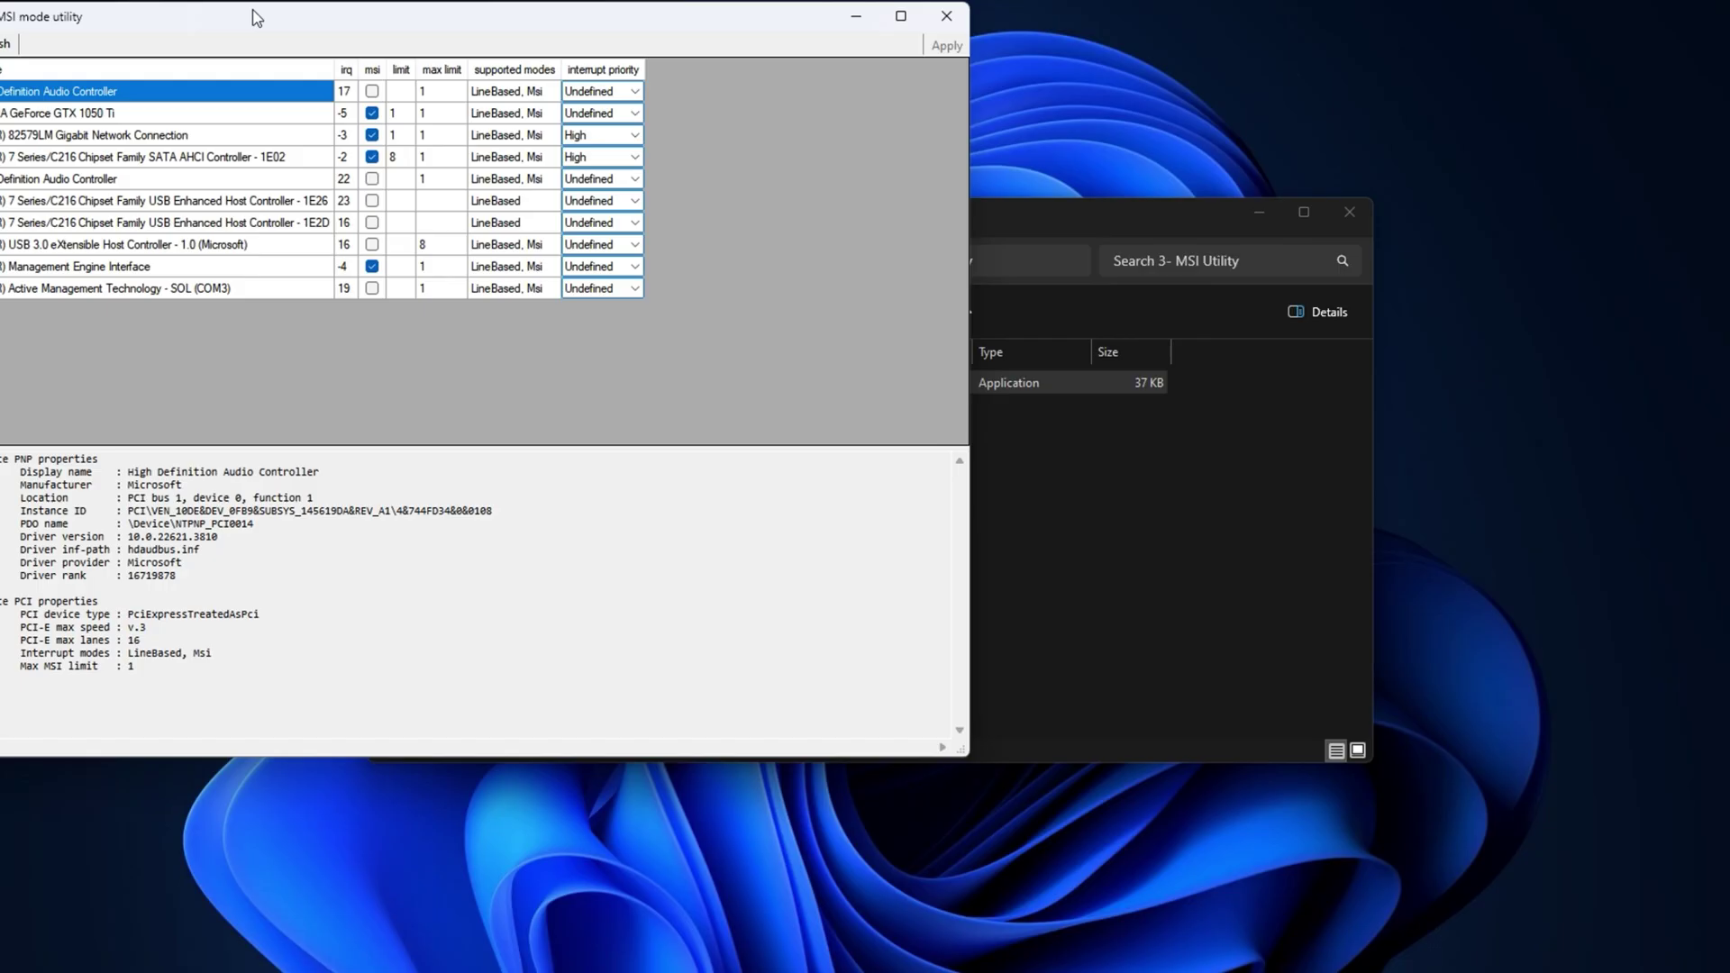
{"action": "left_click_drag", "start_coordinate": [256, 18], "coordinate": [815, 218]}
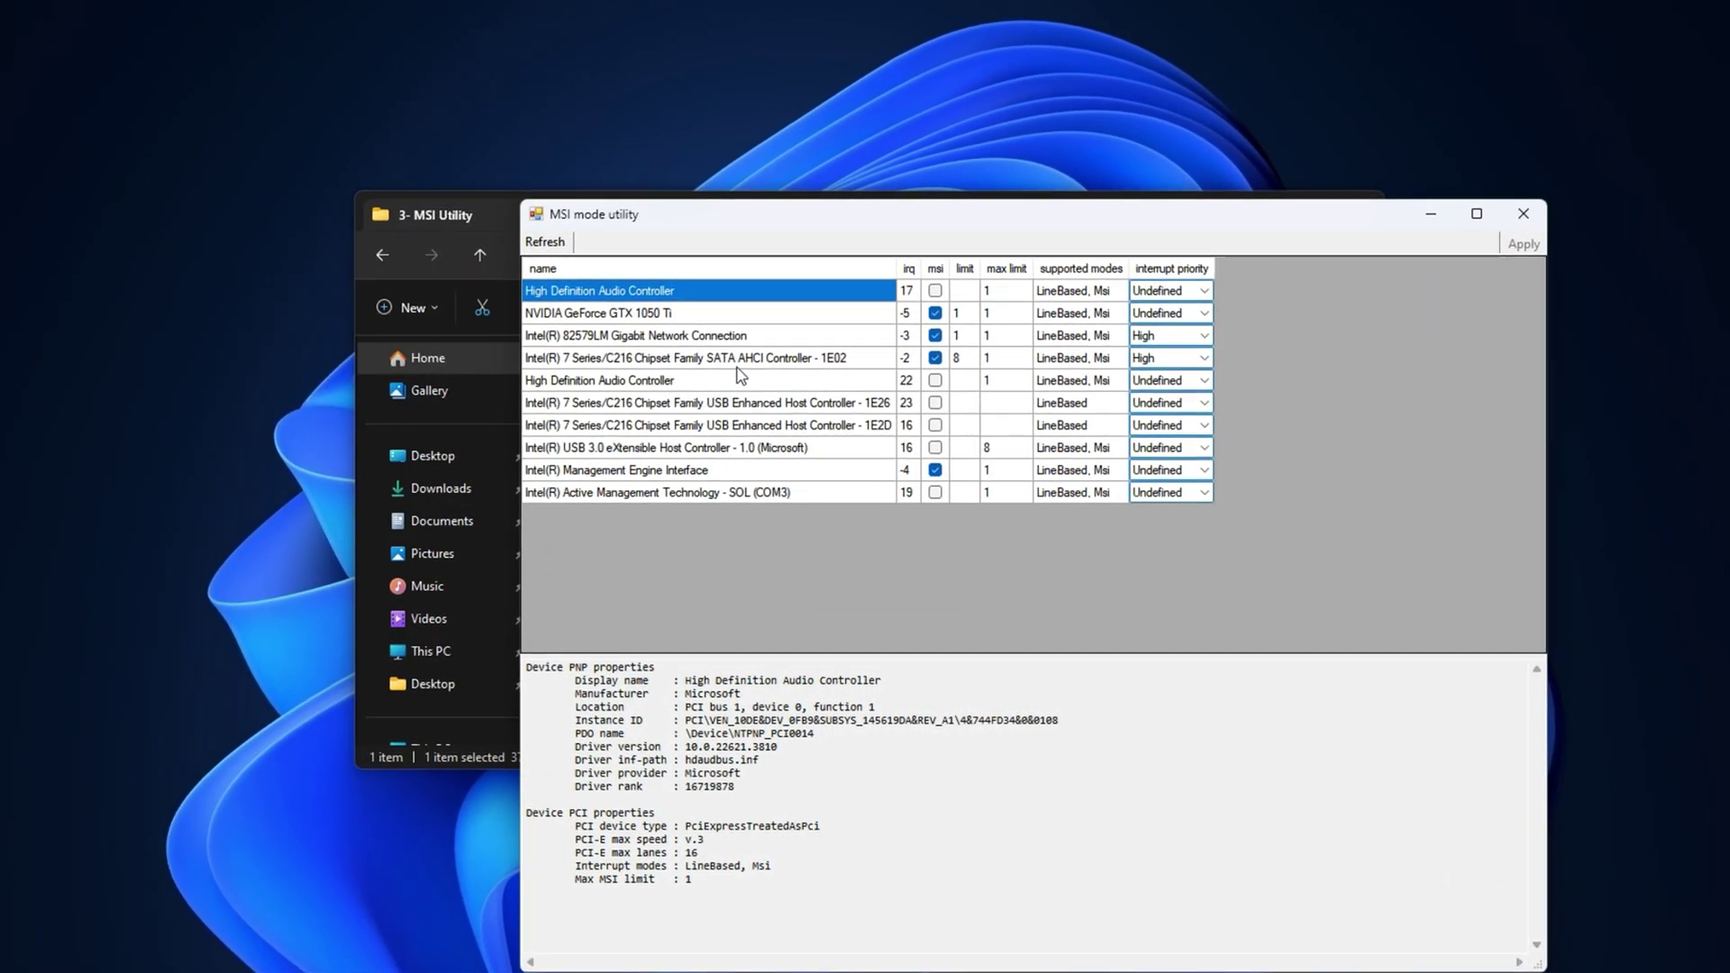
- Set the NVIDIA GeForce GTX 1050 Ti interrupt priority to High and apply
{"action": "left_click", "coordinate": [716, 316]}
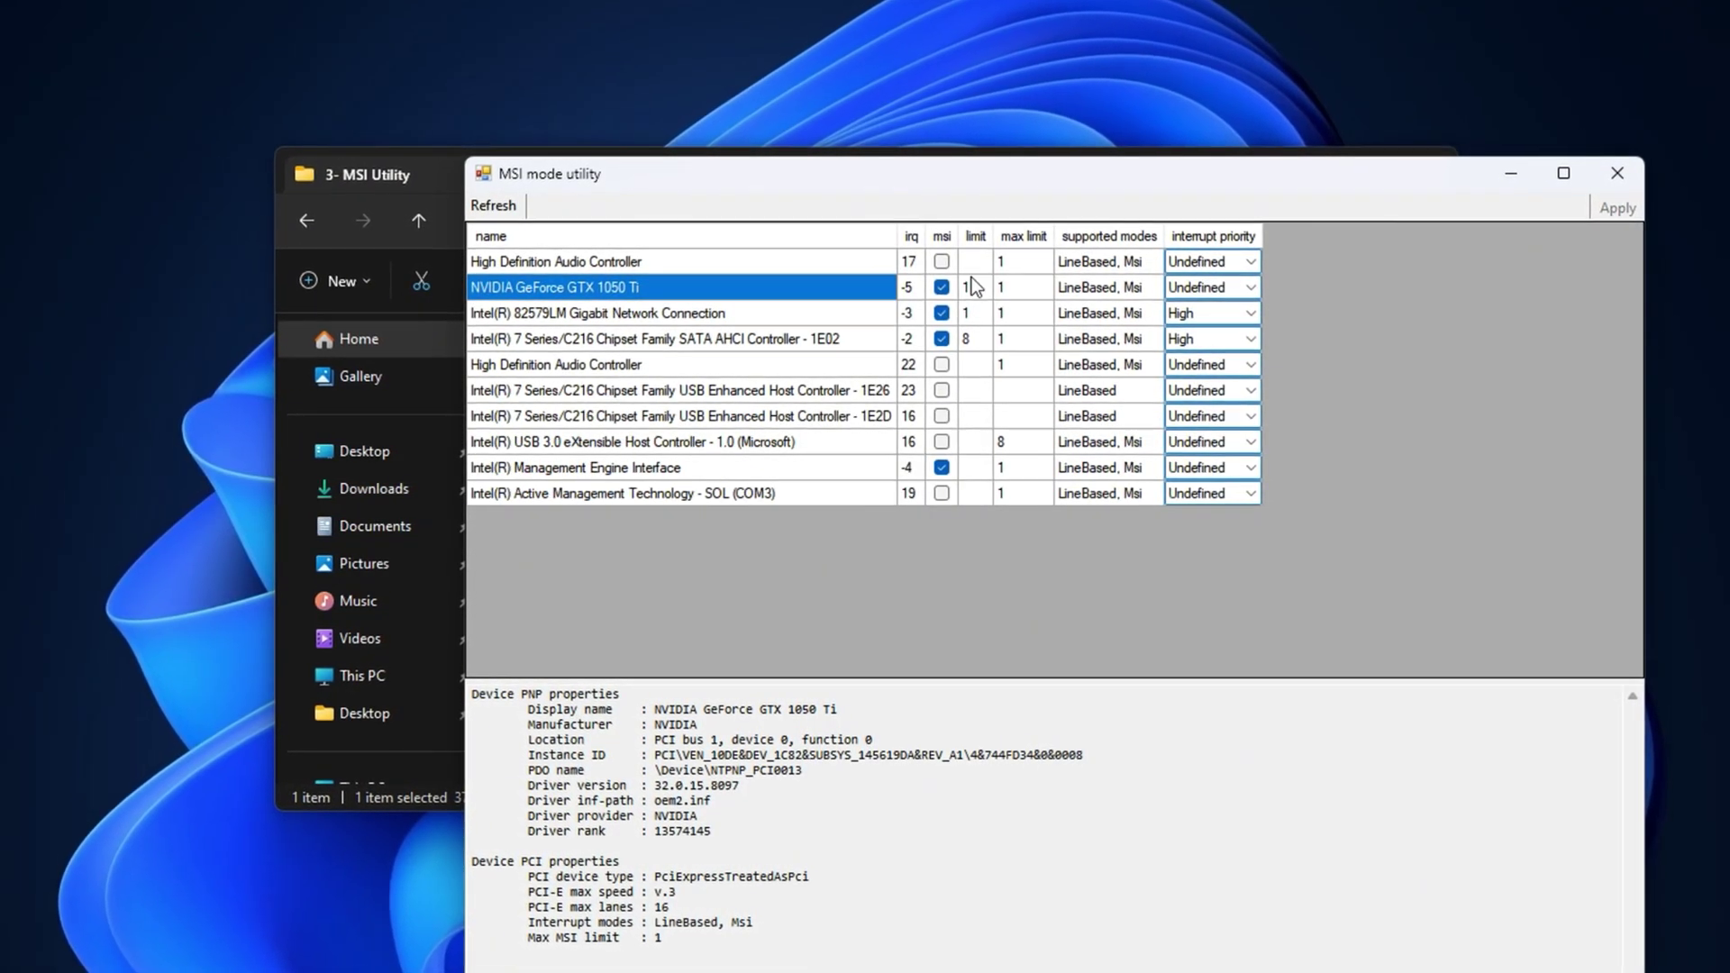
{"action": "type", "text": "1"}
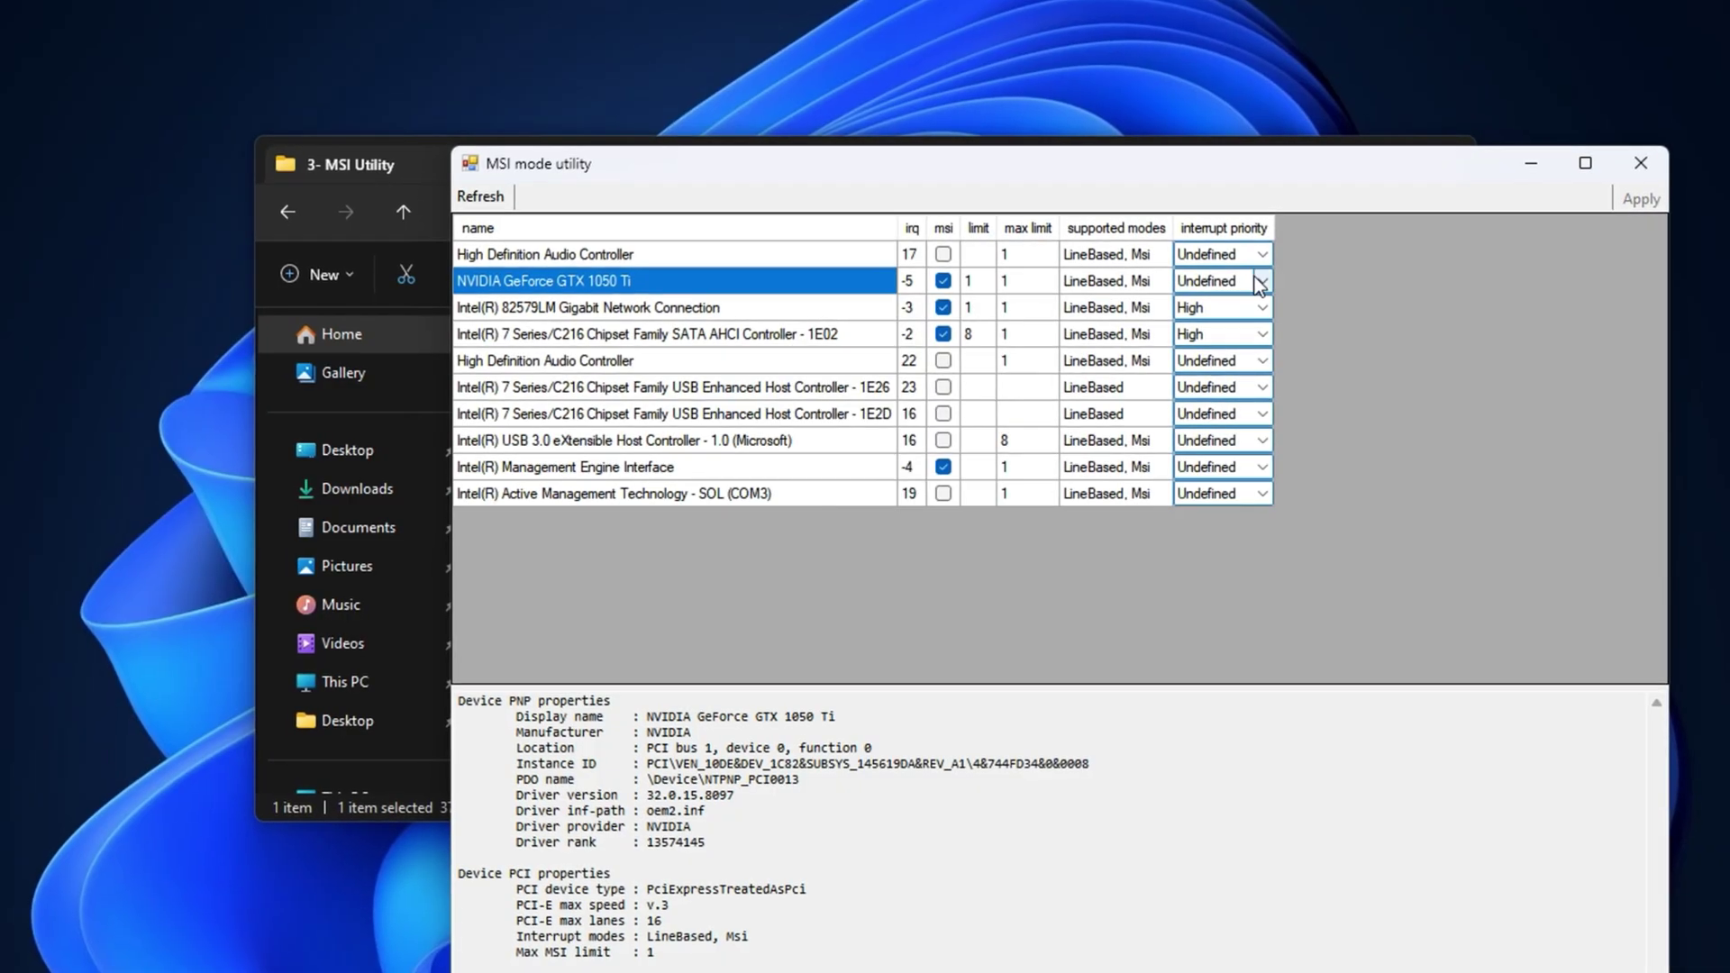
{"action": "left_click", "coordinate": [1260, 281]}
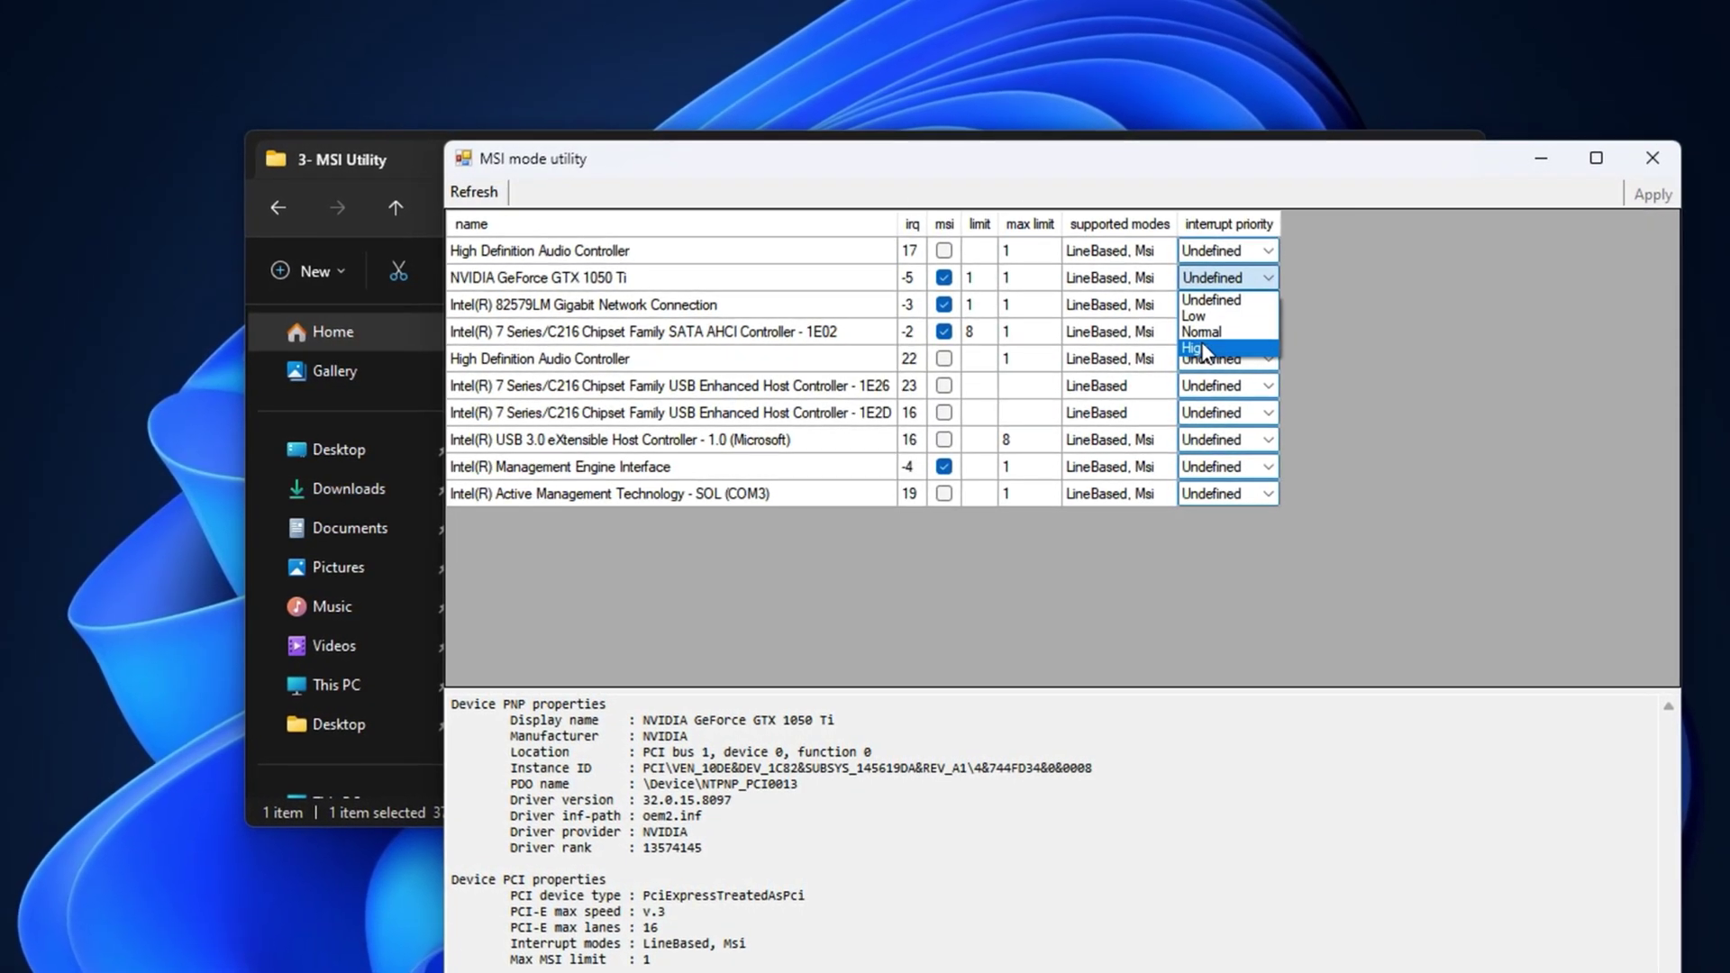
{"action": "left_click", "coordinate": [1194, 348]}
{"action": "left_click", "coordinate": [1225, 305]}
{"action": "left_click", "coordinate": [1194, 375]}
{"action": "left_click", "coordinate": [1225, 332]}
{"action": "left_click", "coordinate": [1194, 402]}
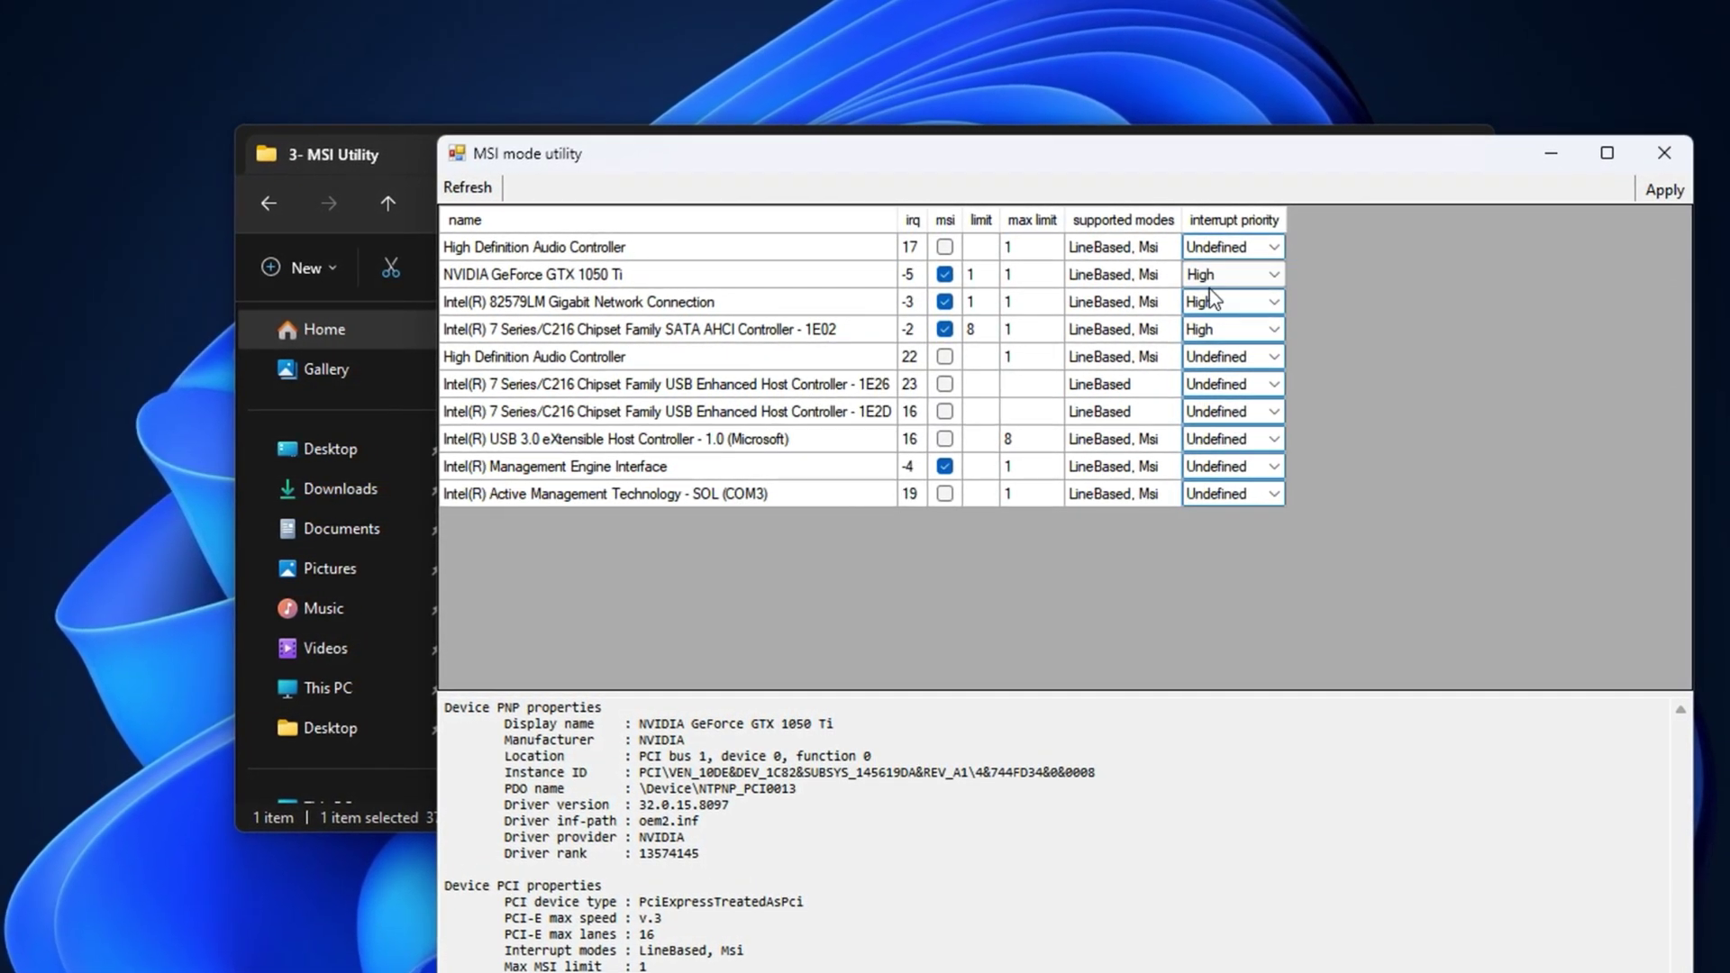
{"action": "left_click", "coordinate": [1223, 278]}
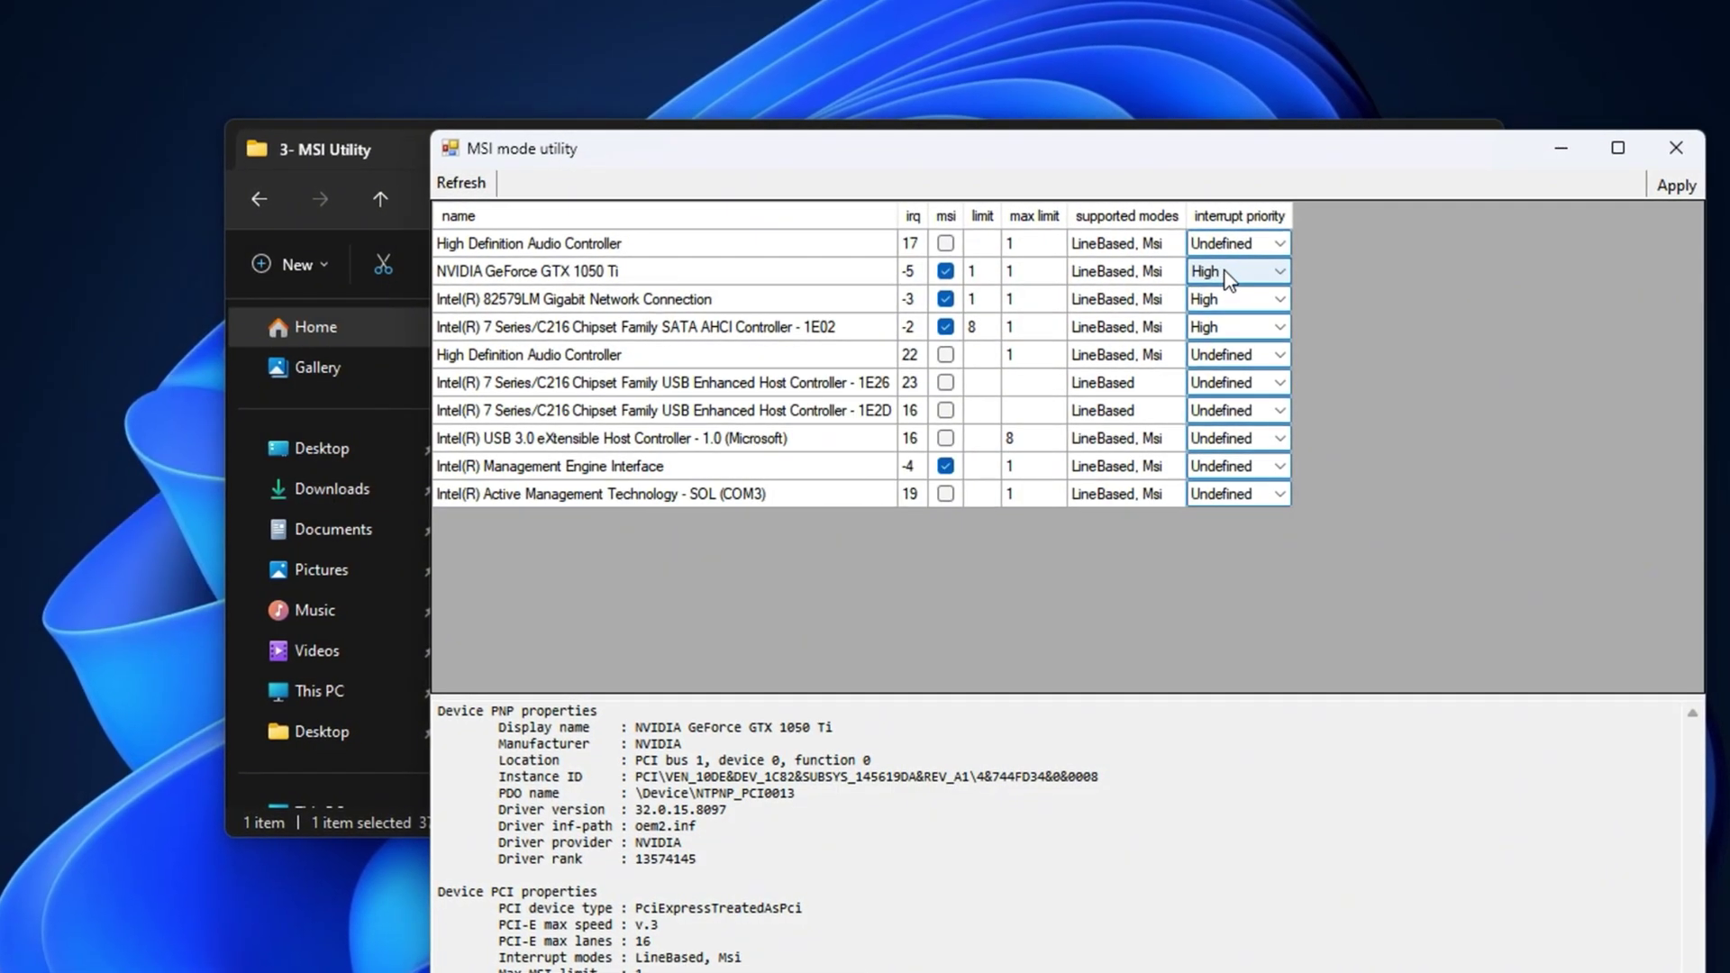
{"action": "left_click", "coordinate": [1228, 279]}
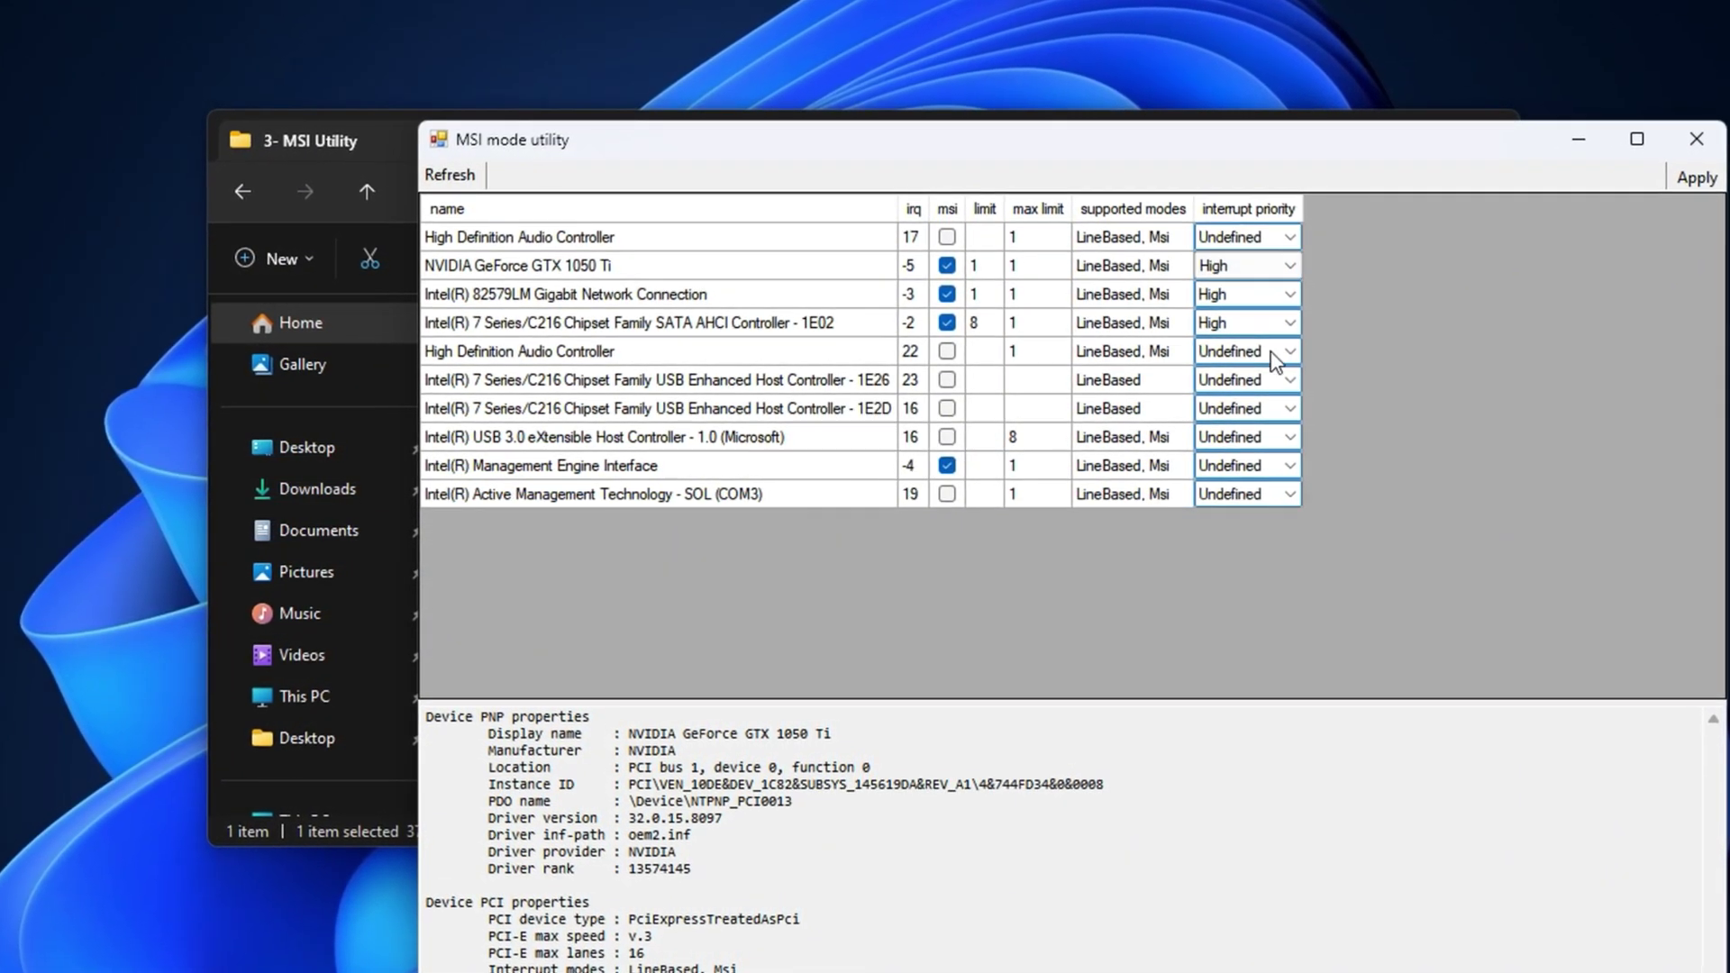
{"action": "left_click", "coordinate": [1681, 179]}
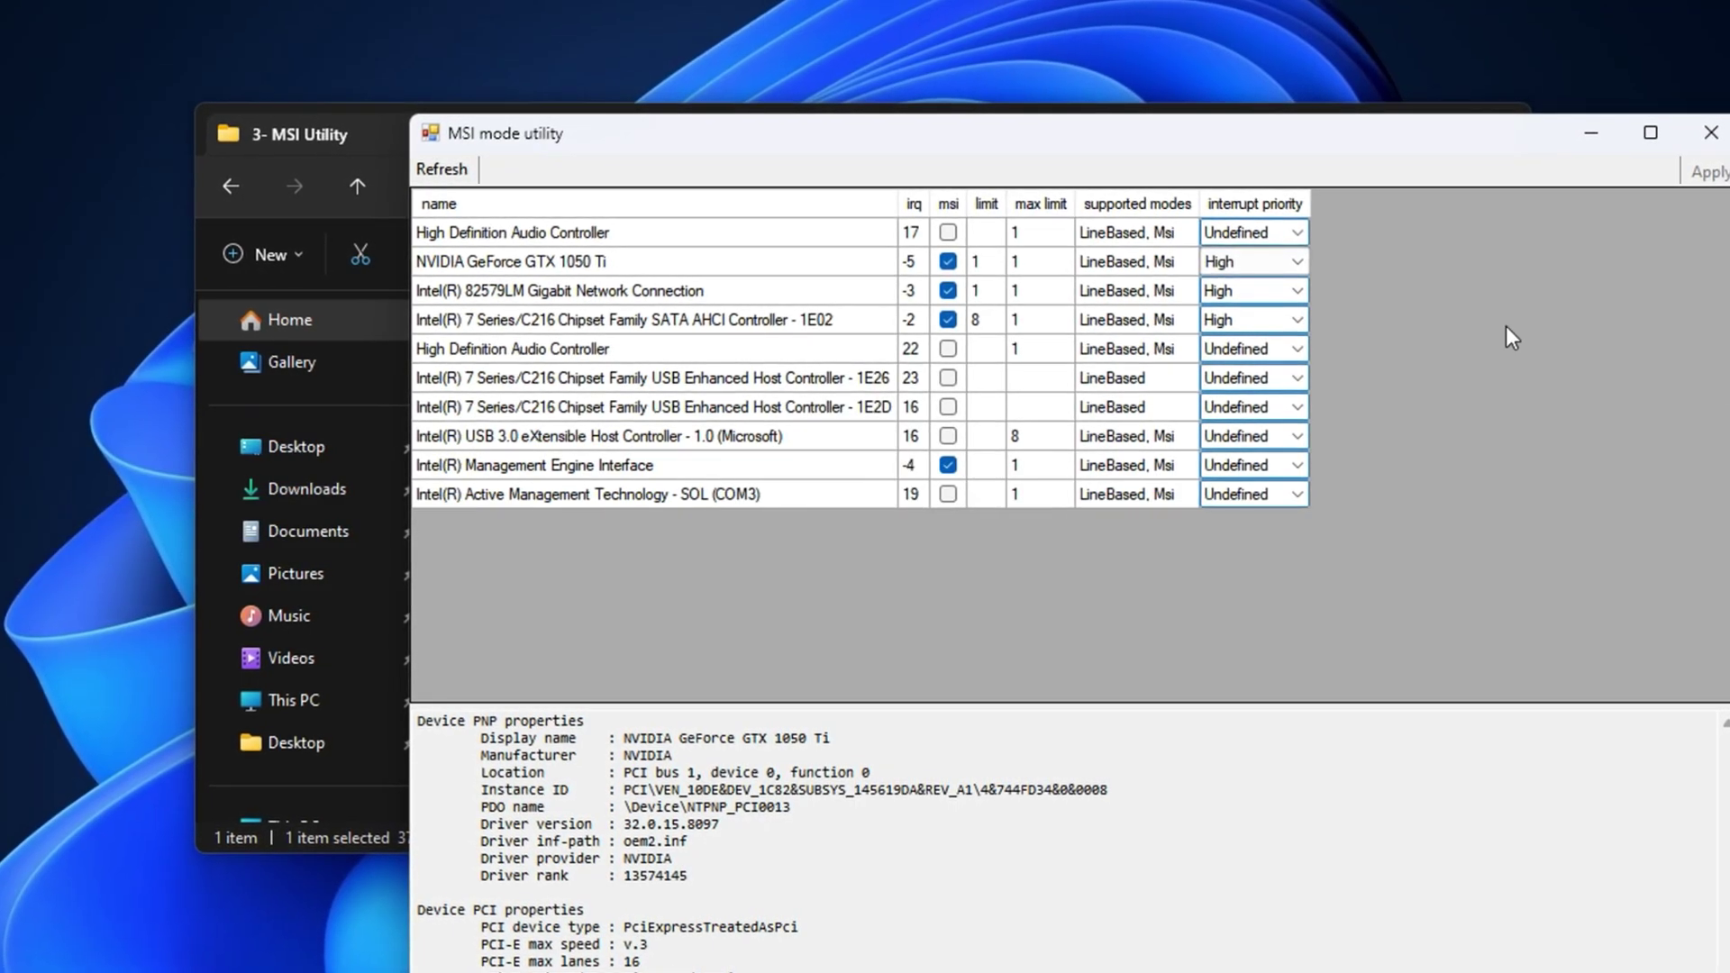
- Close the MSI mode utility and return to the Ultimate Nvidia Optimization Pack folder
{"action": "left_click", "coordinate": [1708, 133]}
{"action": "left_click", "coordinate": [586, 410]}
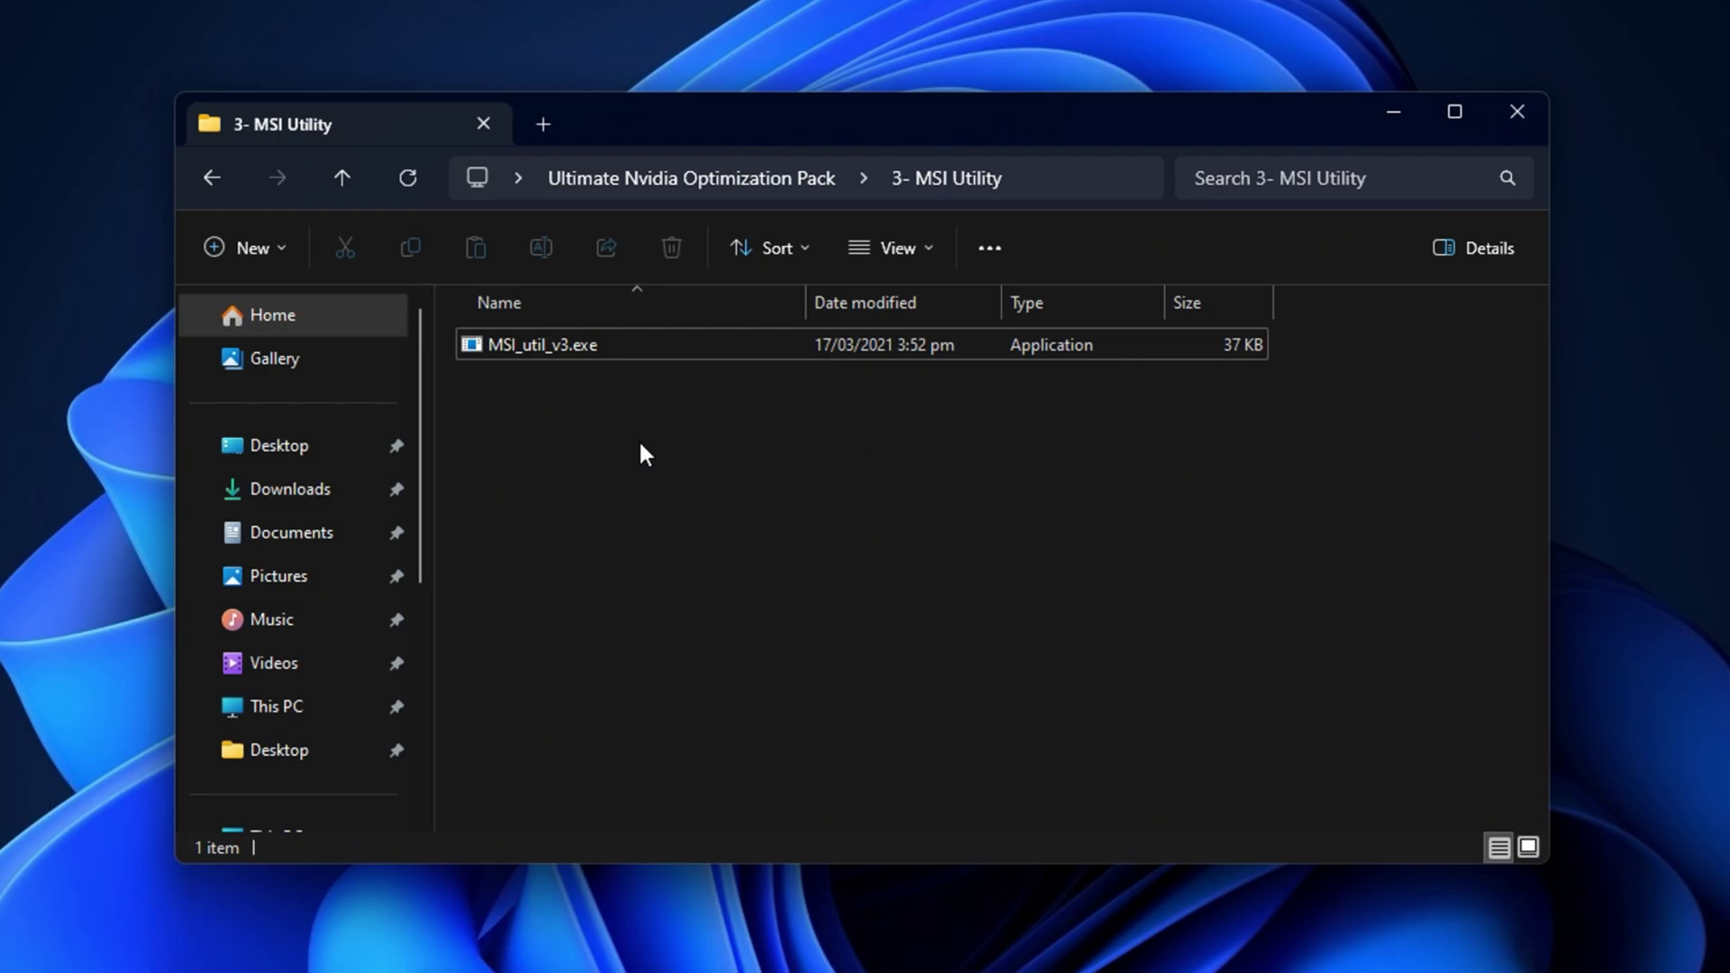
{"action": "key", "text": "alt+Left"}
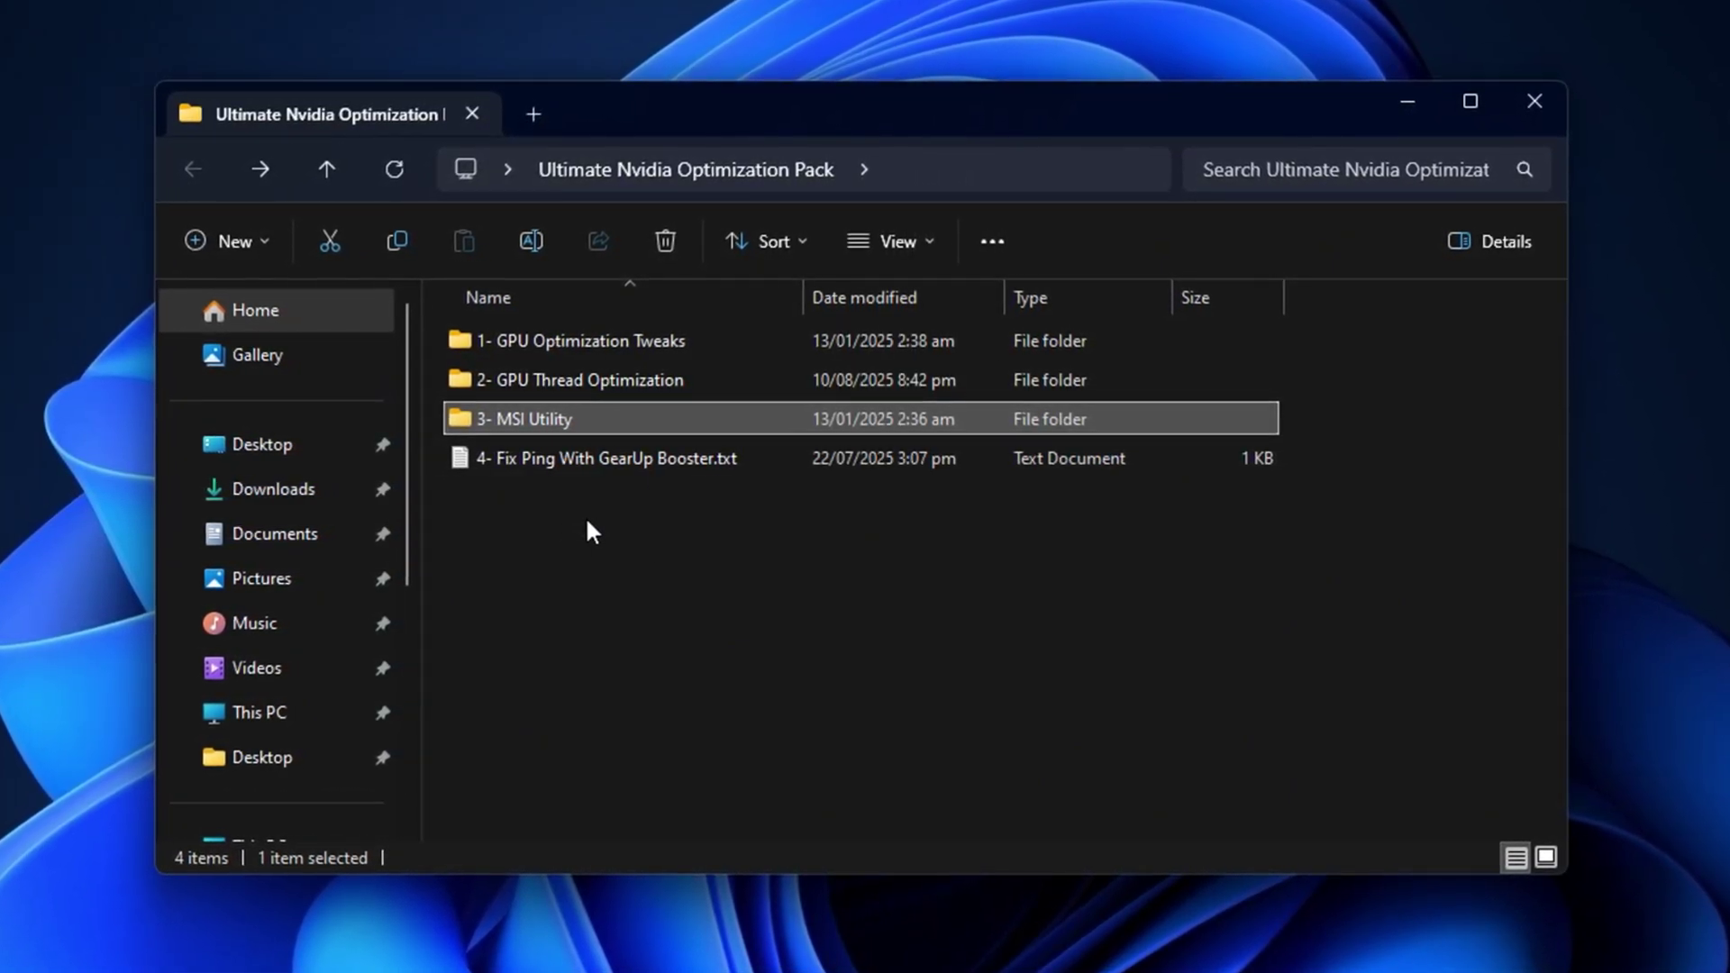
- Launch GearUP Booster and show its Popular games list with NARAKA, Valorant, DOTA2 and Fortnite
{"action": "left_click", "coordinate": [648, 457]}
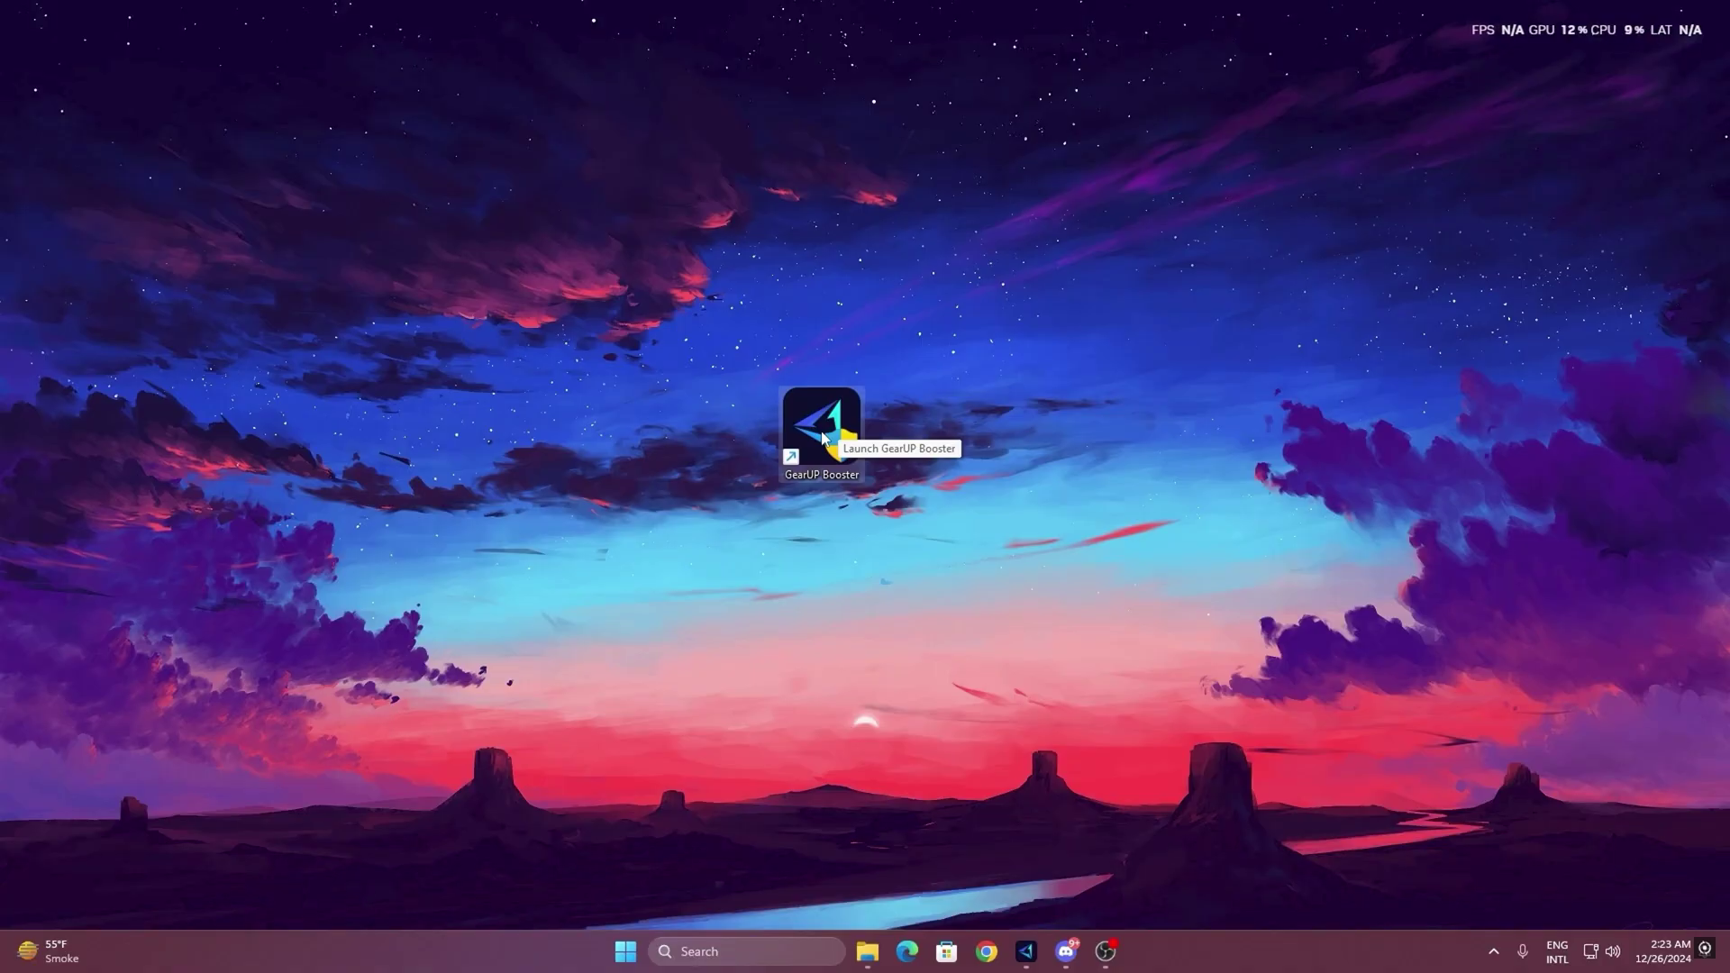
{"action": "double_click", "coordinate": [794, 423]}
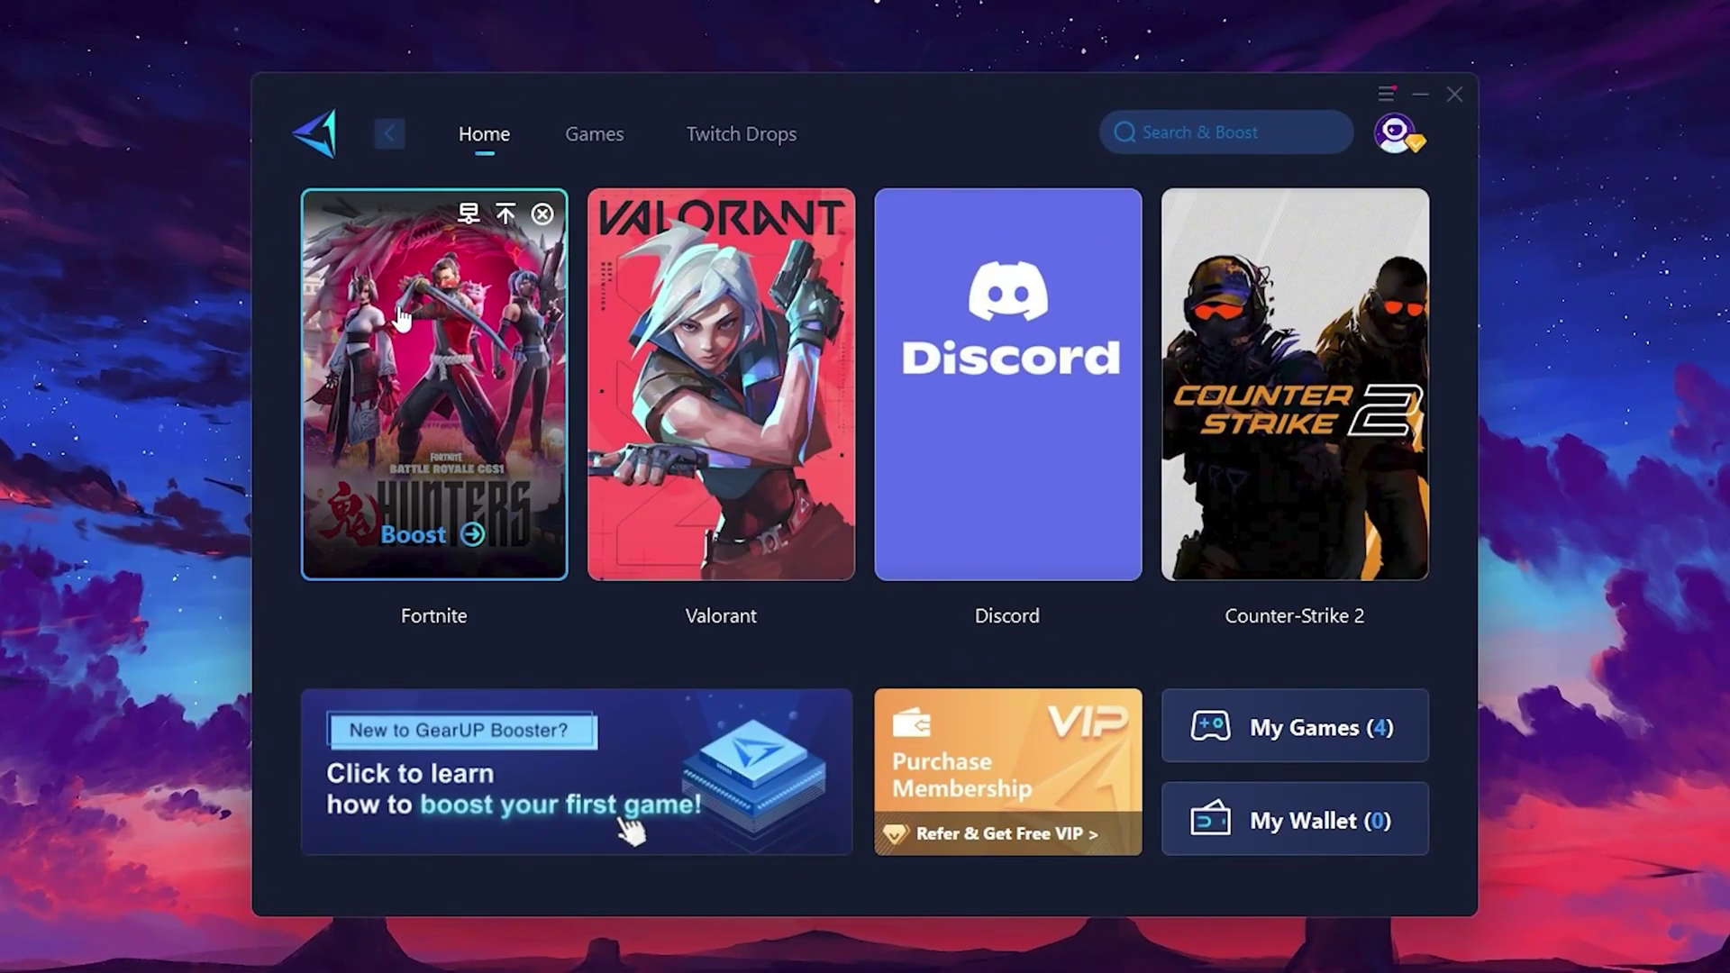
{"action": "mouse_move", "coordinate": [1318, 349]}
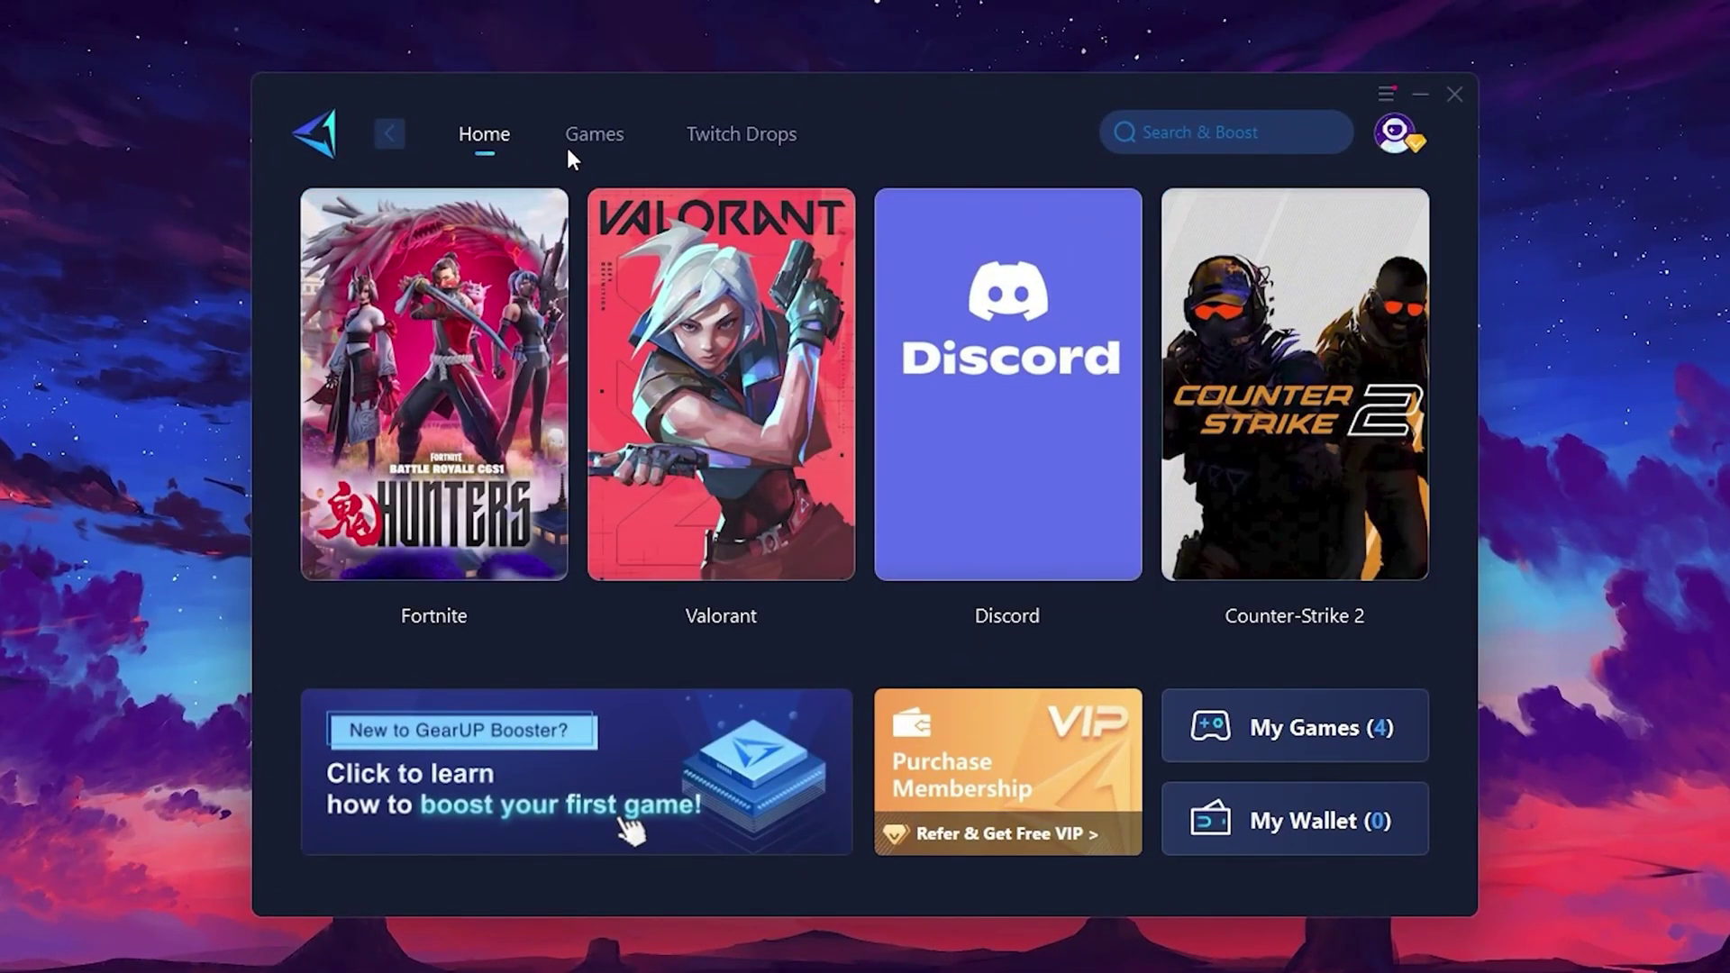
{"action": "left_click", "coordinate": [593, 137]}
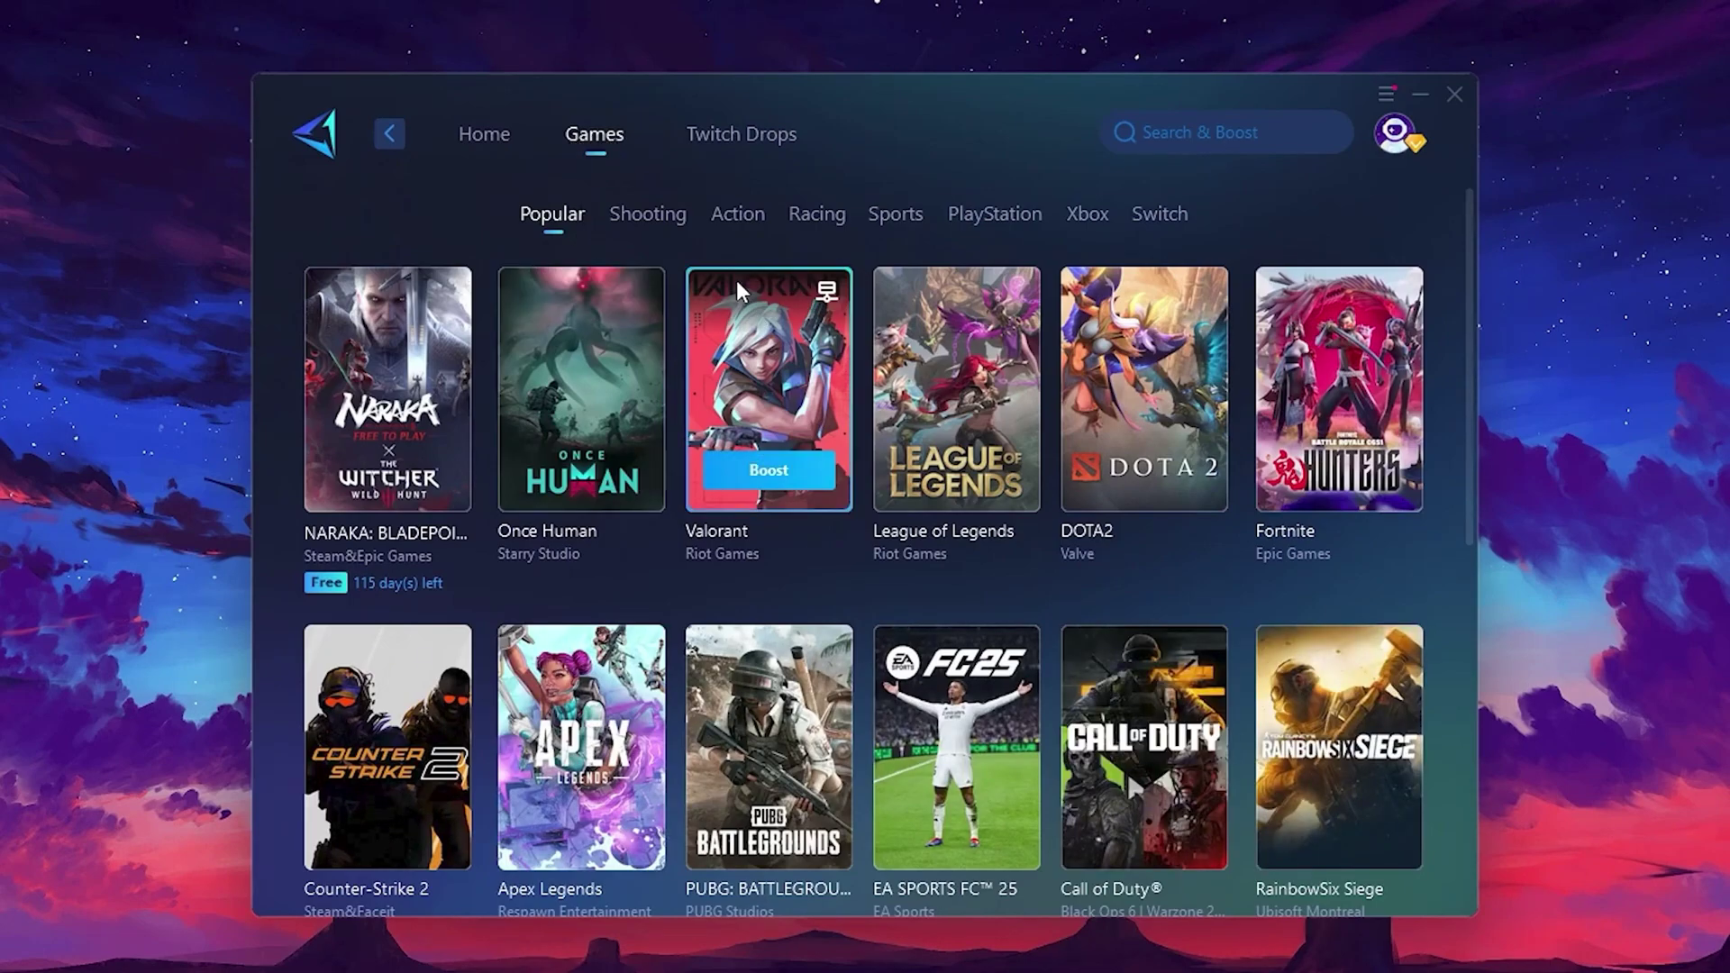
{"action": "mouse_move", "coordinate": [1194, 321]}
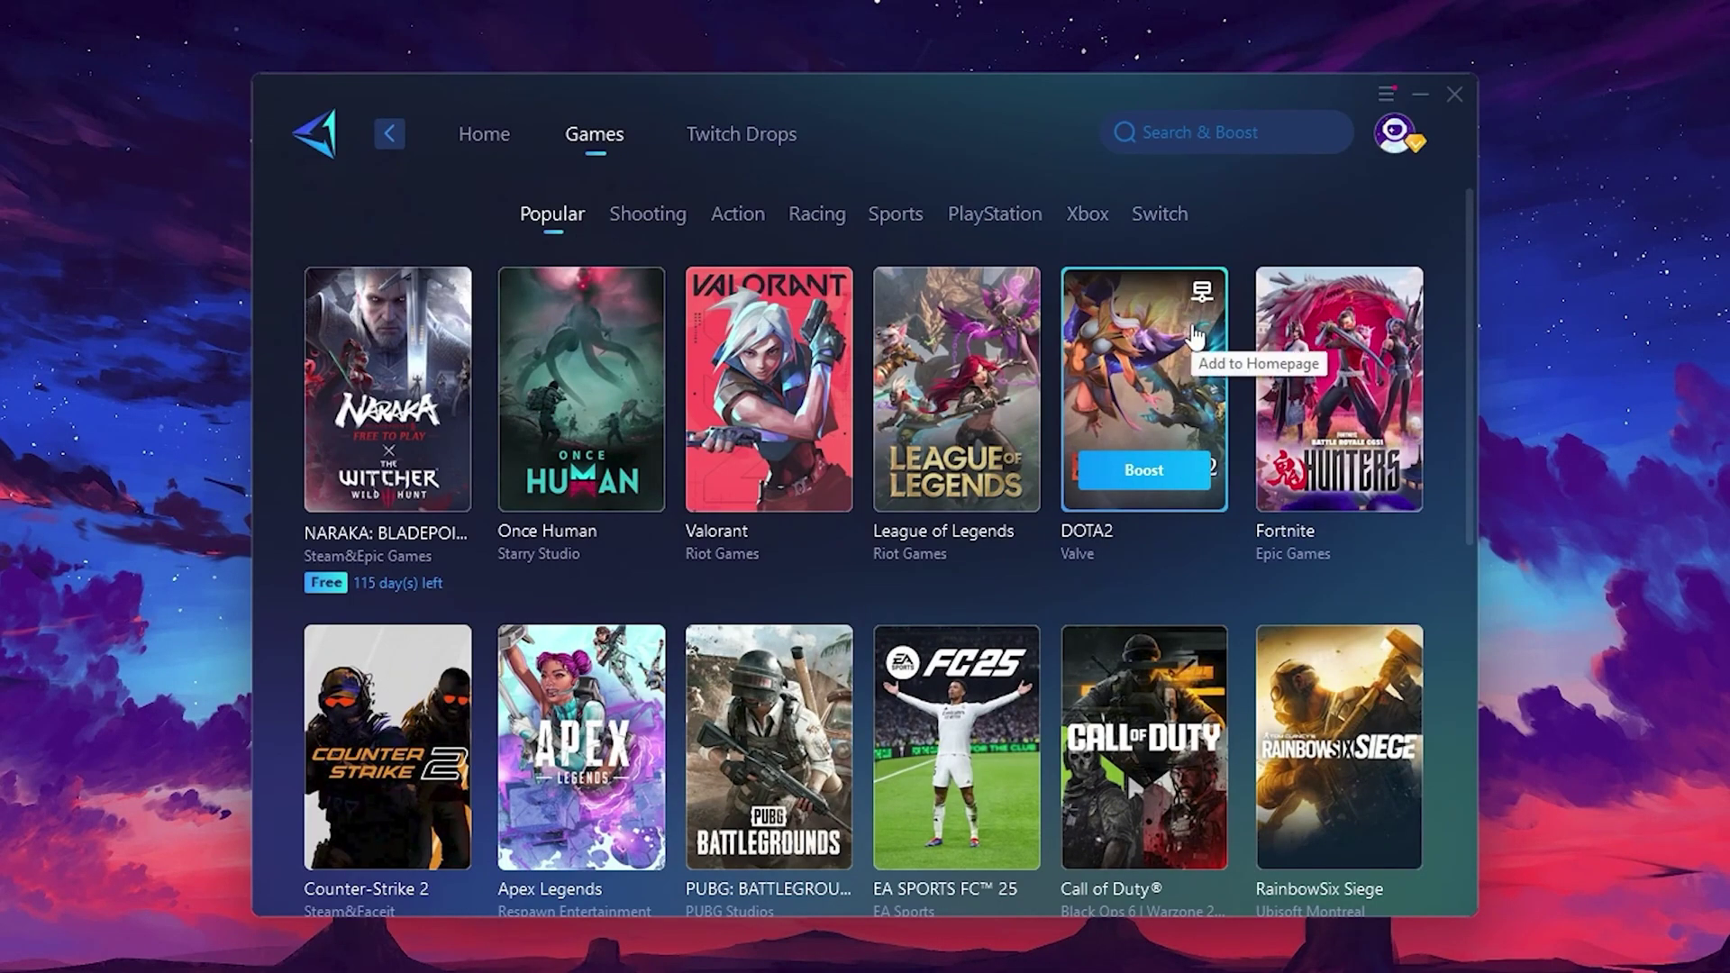
- Start boosting Fortnite from the GearUP Booster home page
{"action": "left_click", "coordinate": [487, 152]}
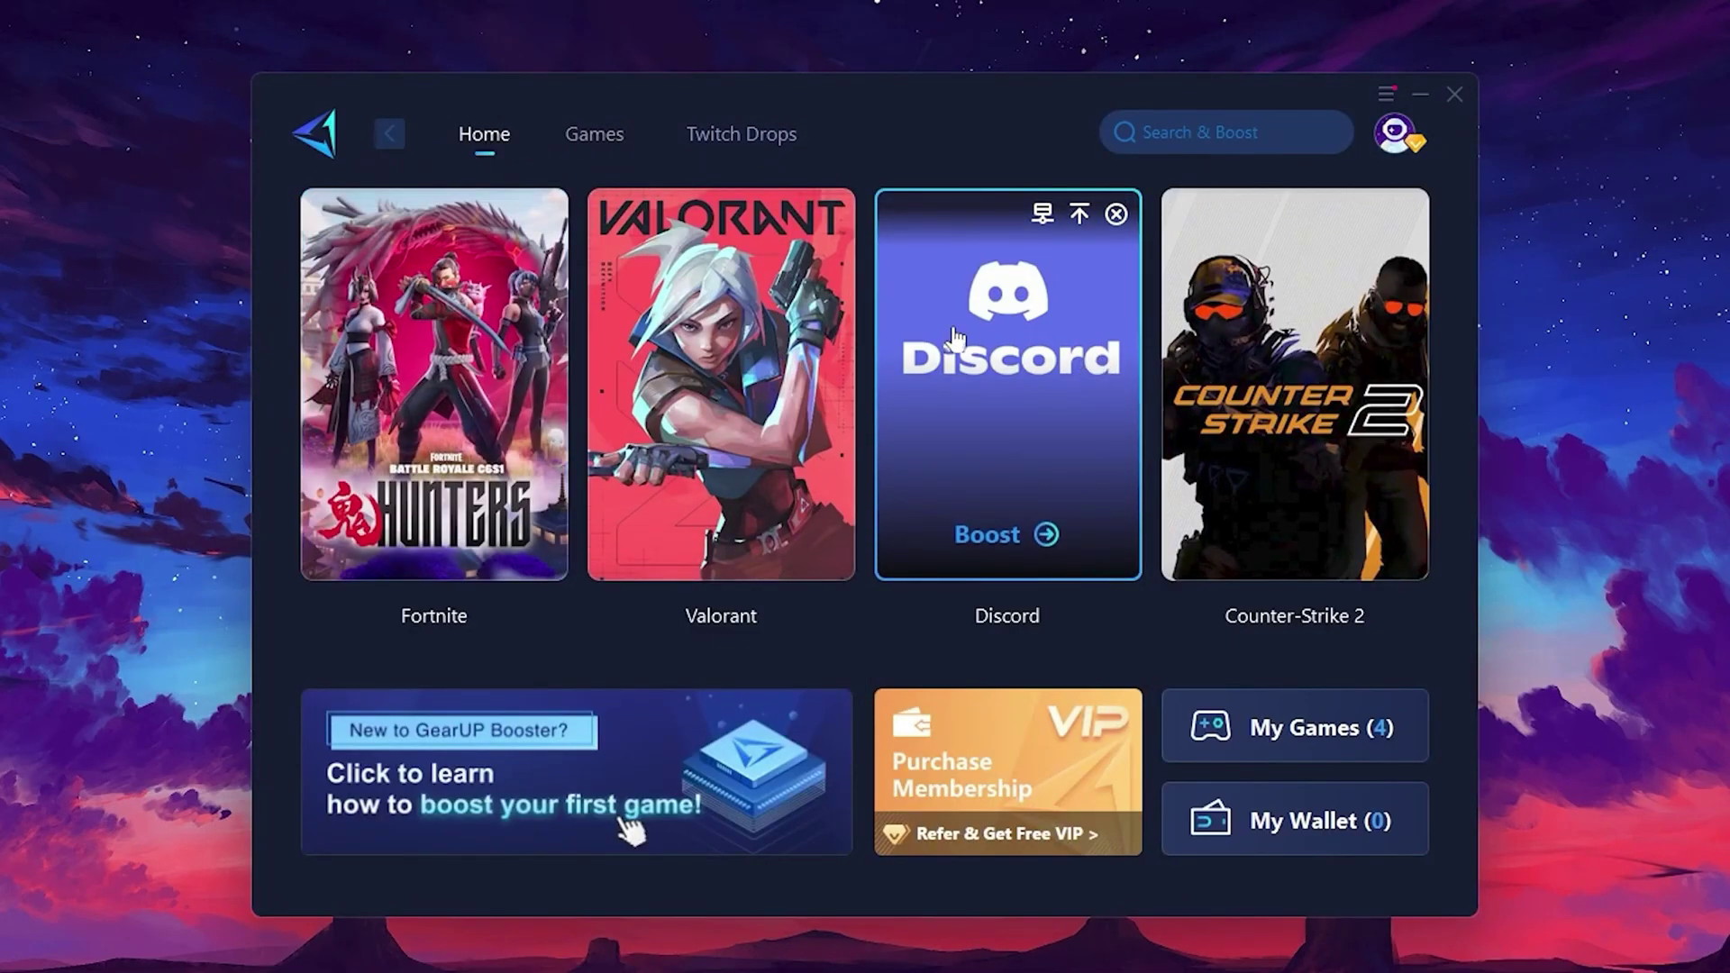
{"action": "mouse_move", "coordinate": [476, 358]}
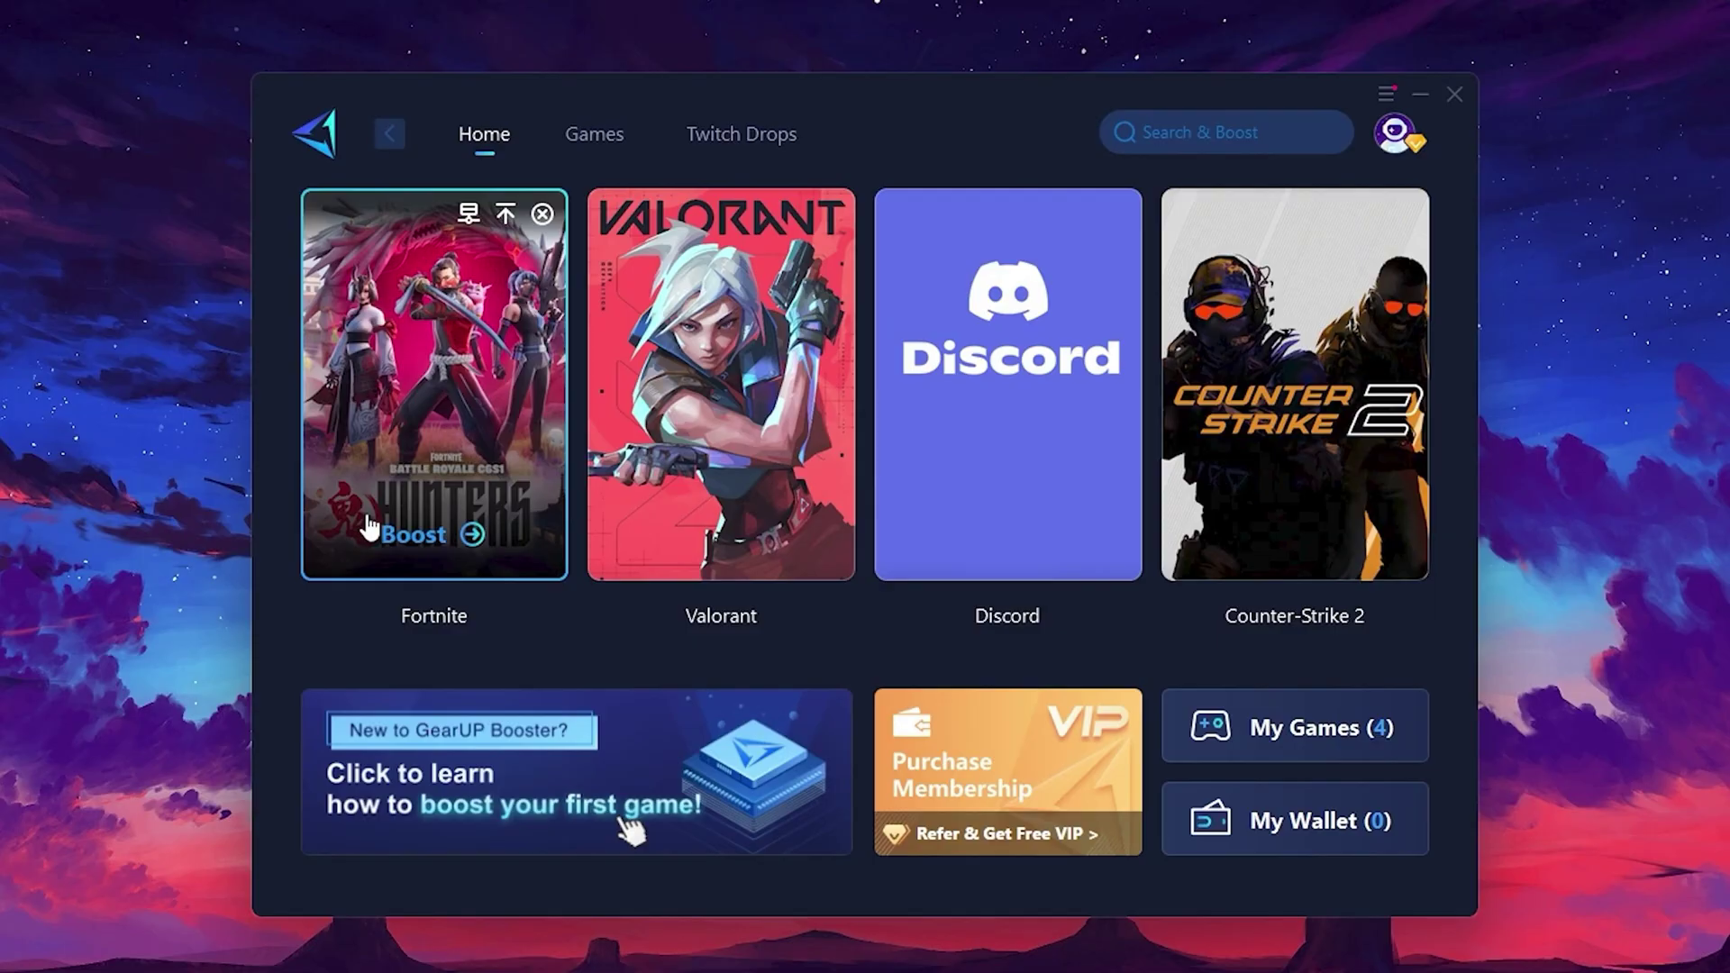
{"action": "left_click", "coordinate": [415, 536]}
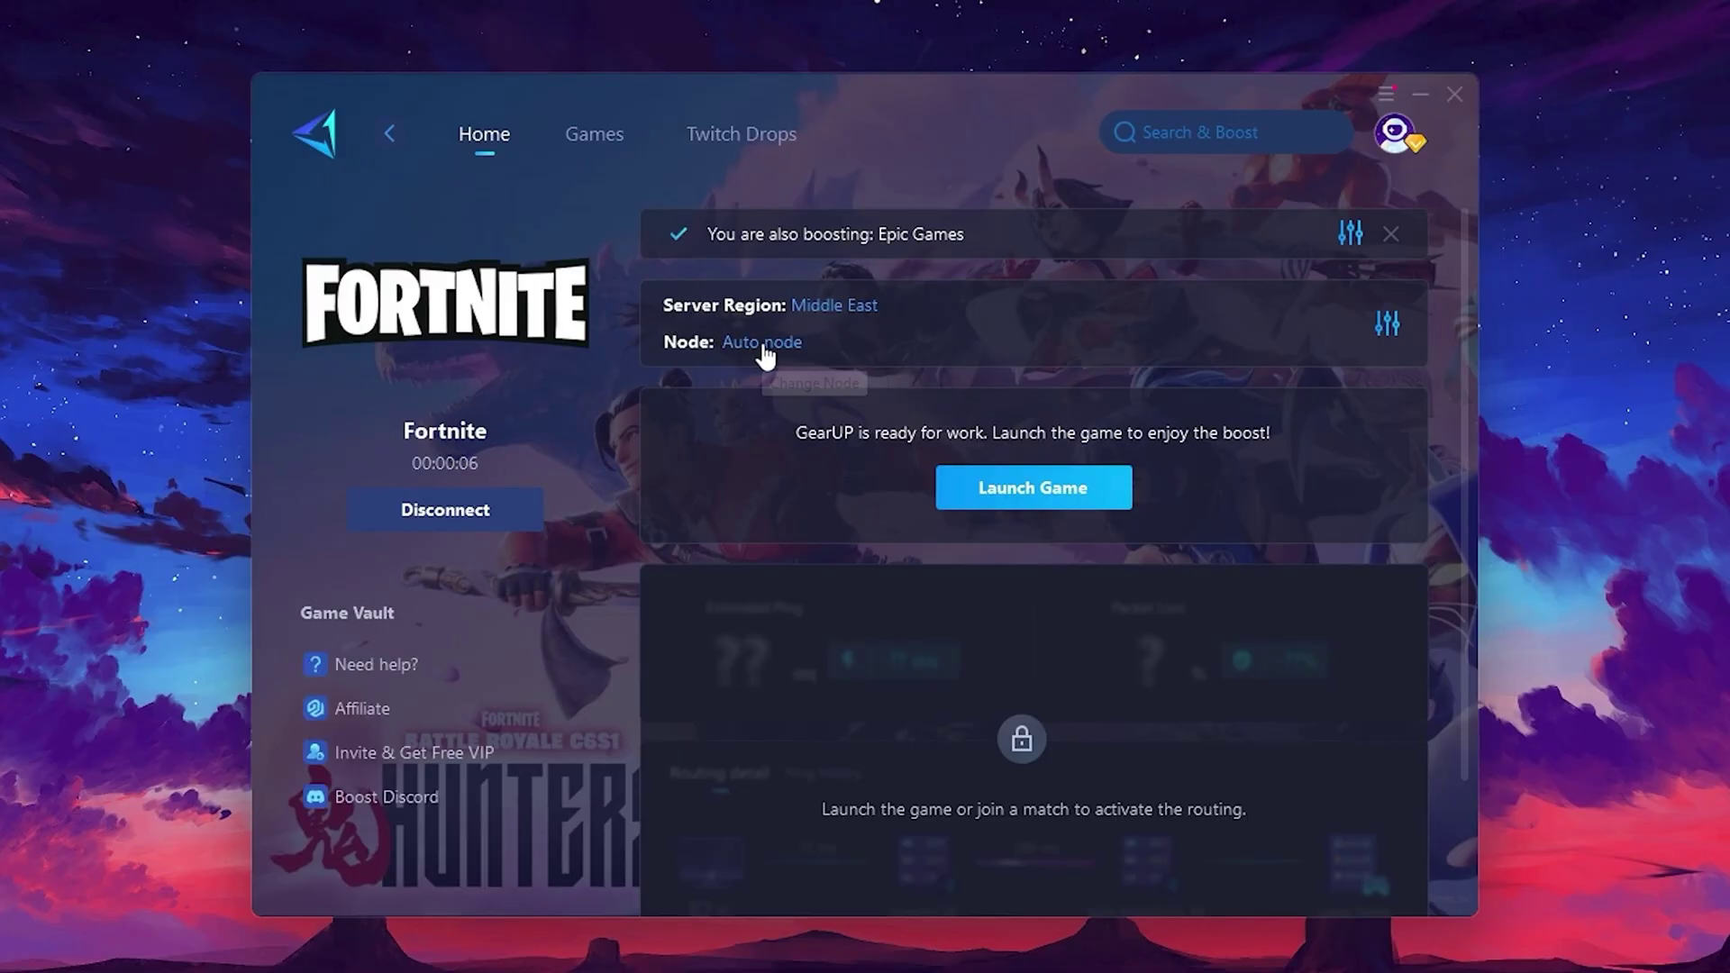
- Keep Middle East as Fortnite's boost server region
{"action": "left_click", "coordinate": [861, 307]}
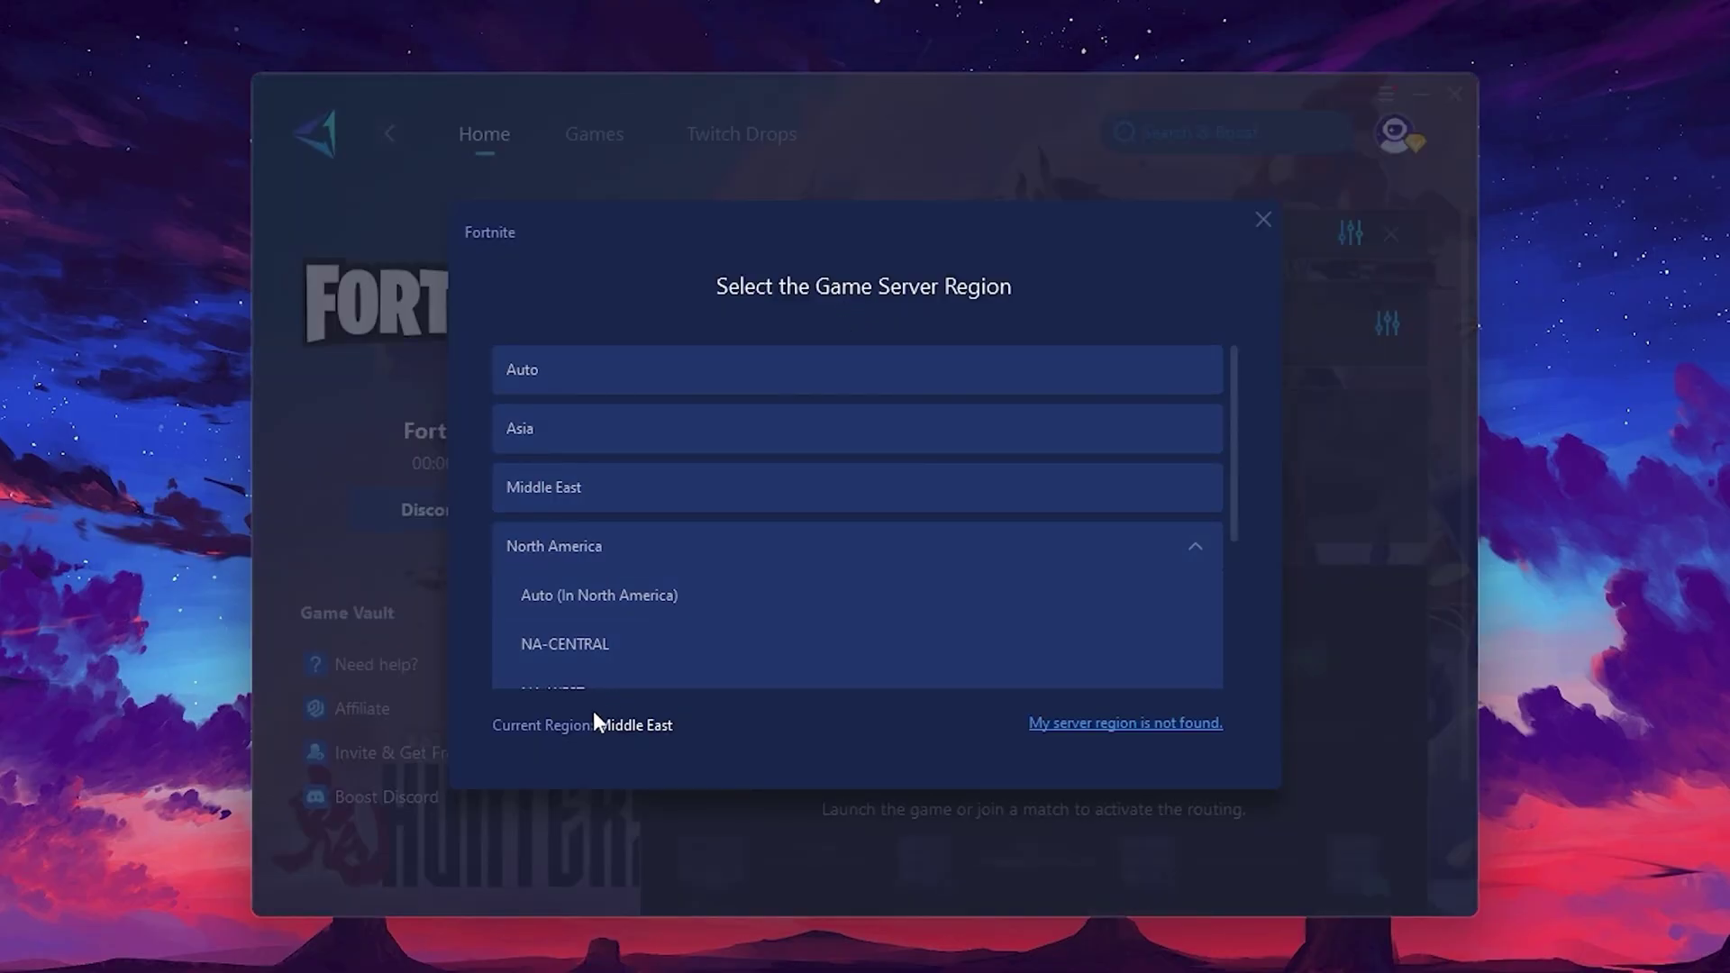
{"action": "scroll", "coordinate": [784, 518], "scroll_direction": "down", "scroll_amount": 1}
{"action": "scroll", "coordinate": [647, 476], "scroll_direction": "up", "scroll_amount": 1}
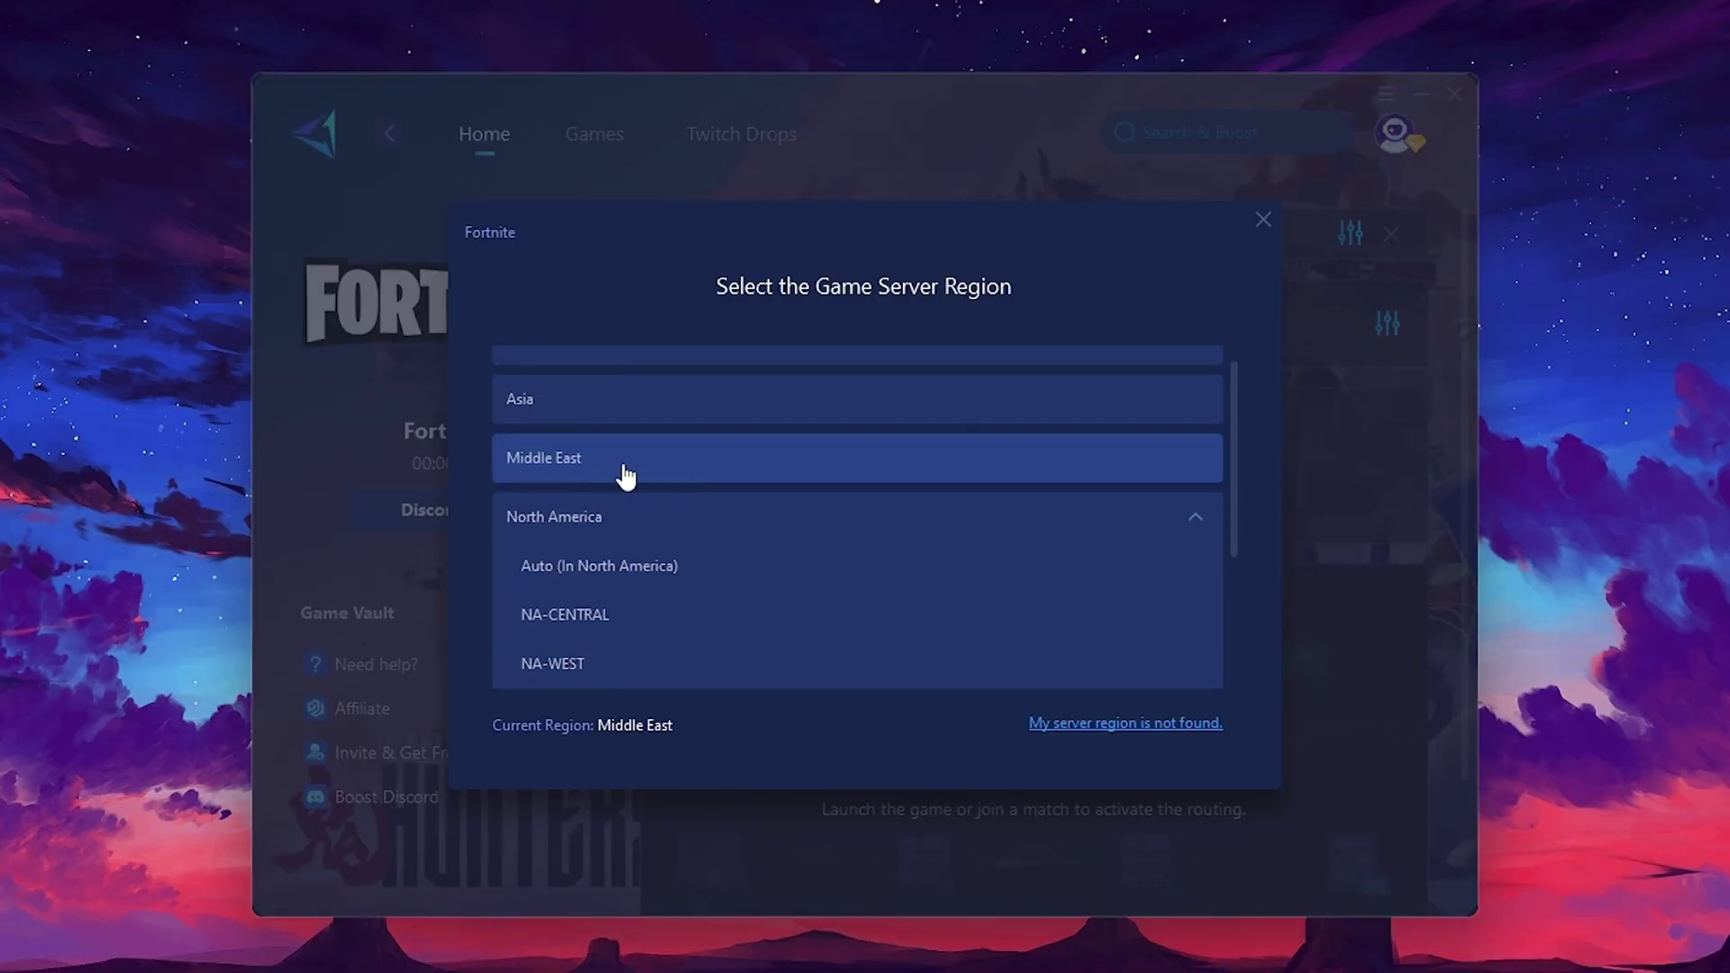
{"action": "left_click", "coordinate": [1263, 219]}
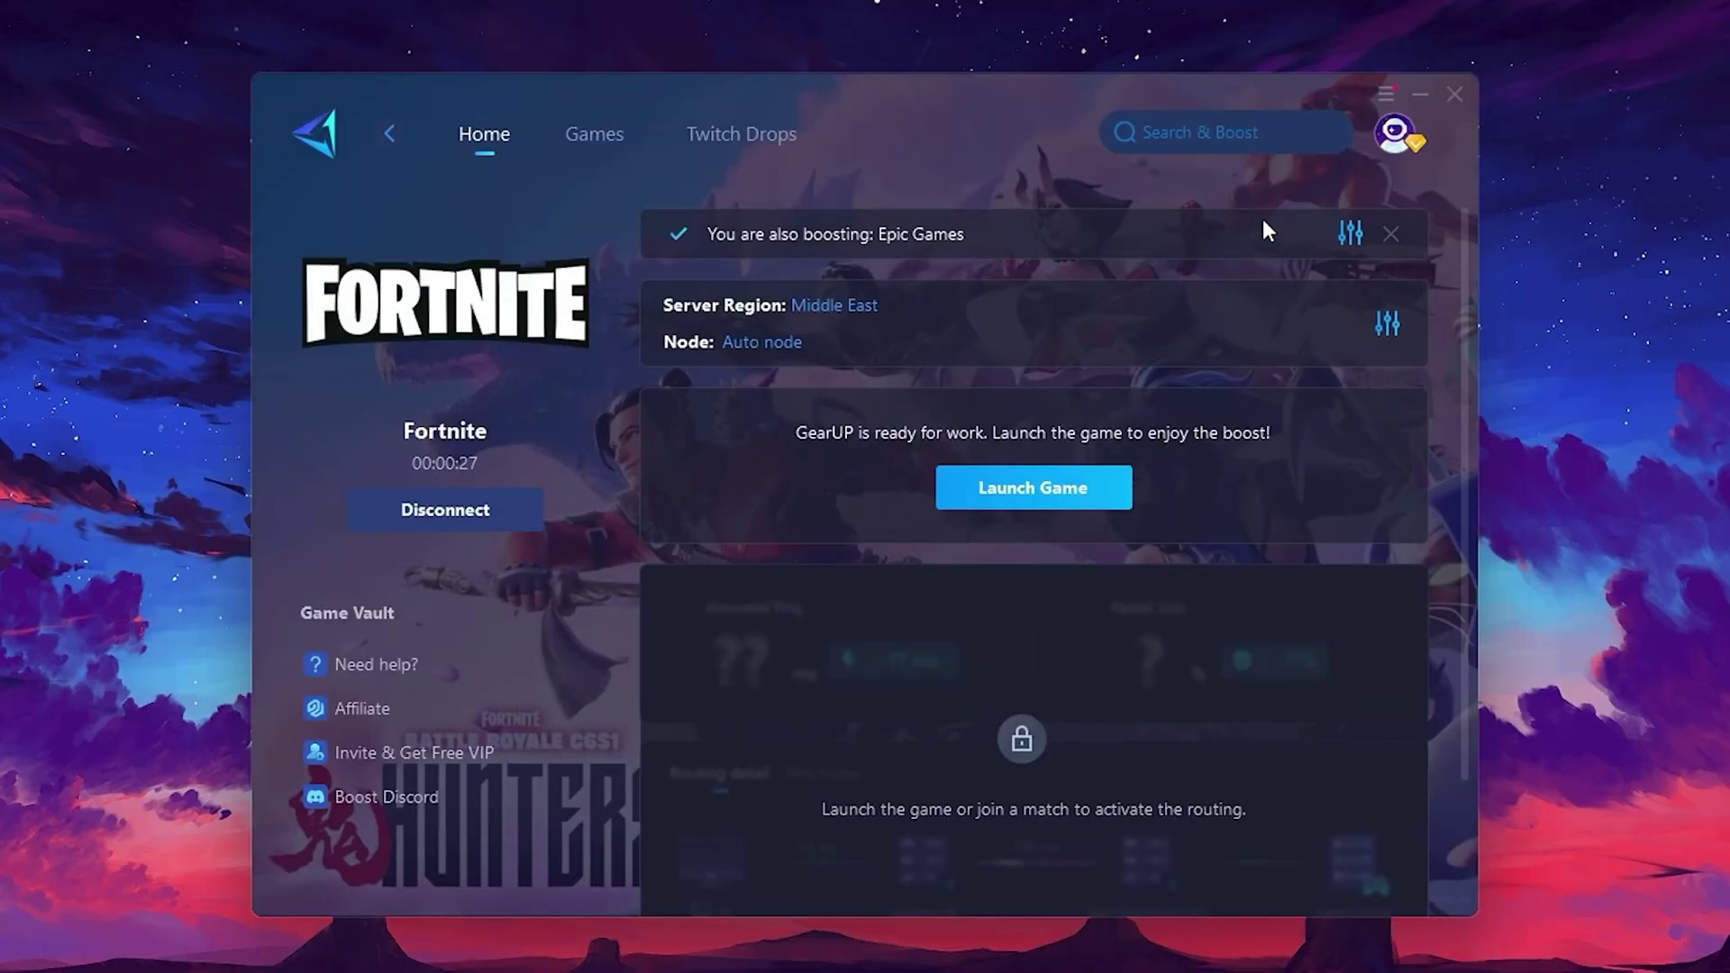
{"action": "left_click", "coordinate": [753, 343]}
{"action": "scroll", "coordinate": [846, 559], "scroll_direction": "down", "scroll_amount": 2}
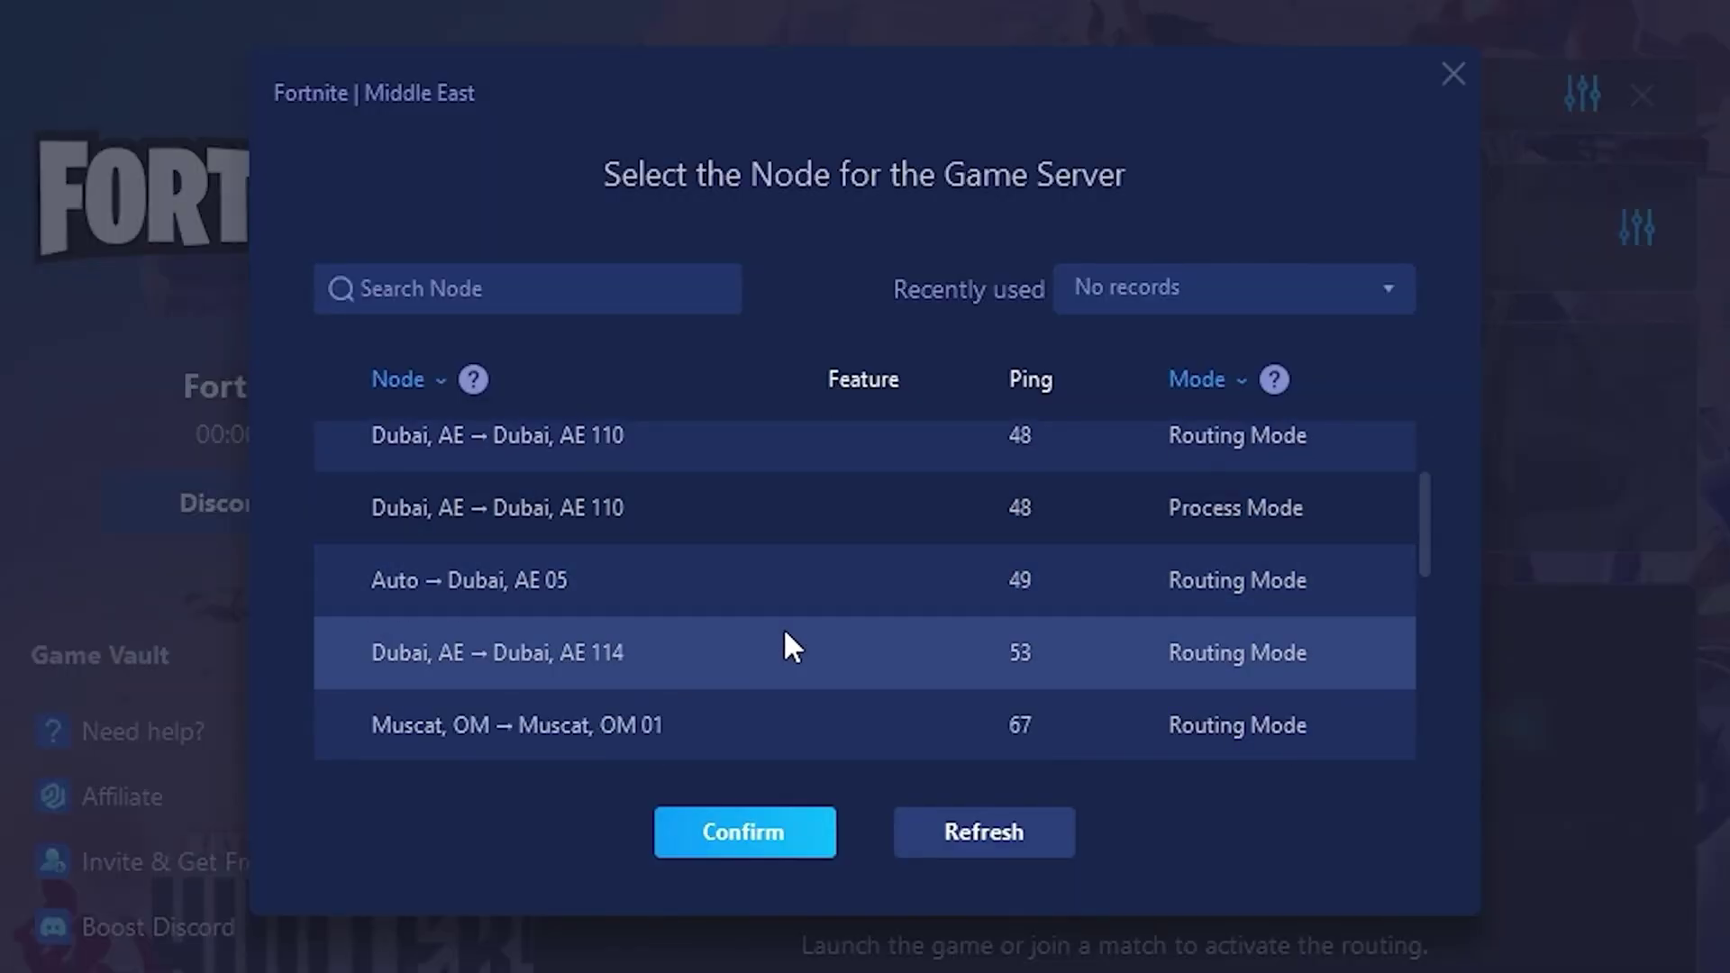
{"action": "scroll", "coordinate": [1141, 609], "scroll_direction": "up", "scroll_amount": 2}
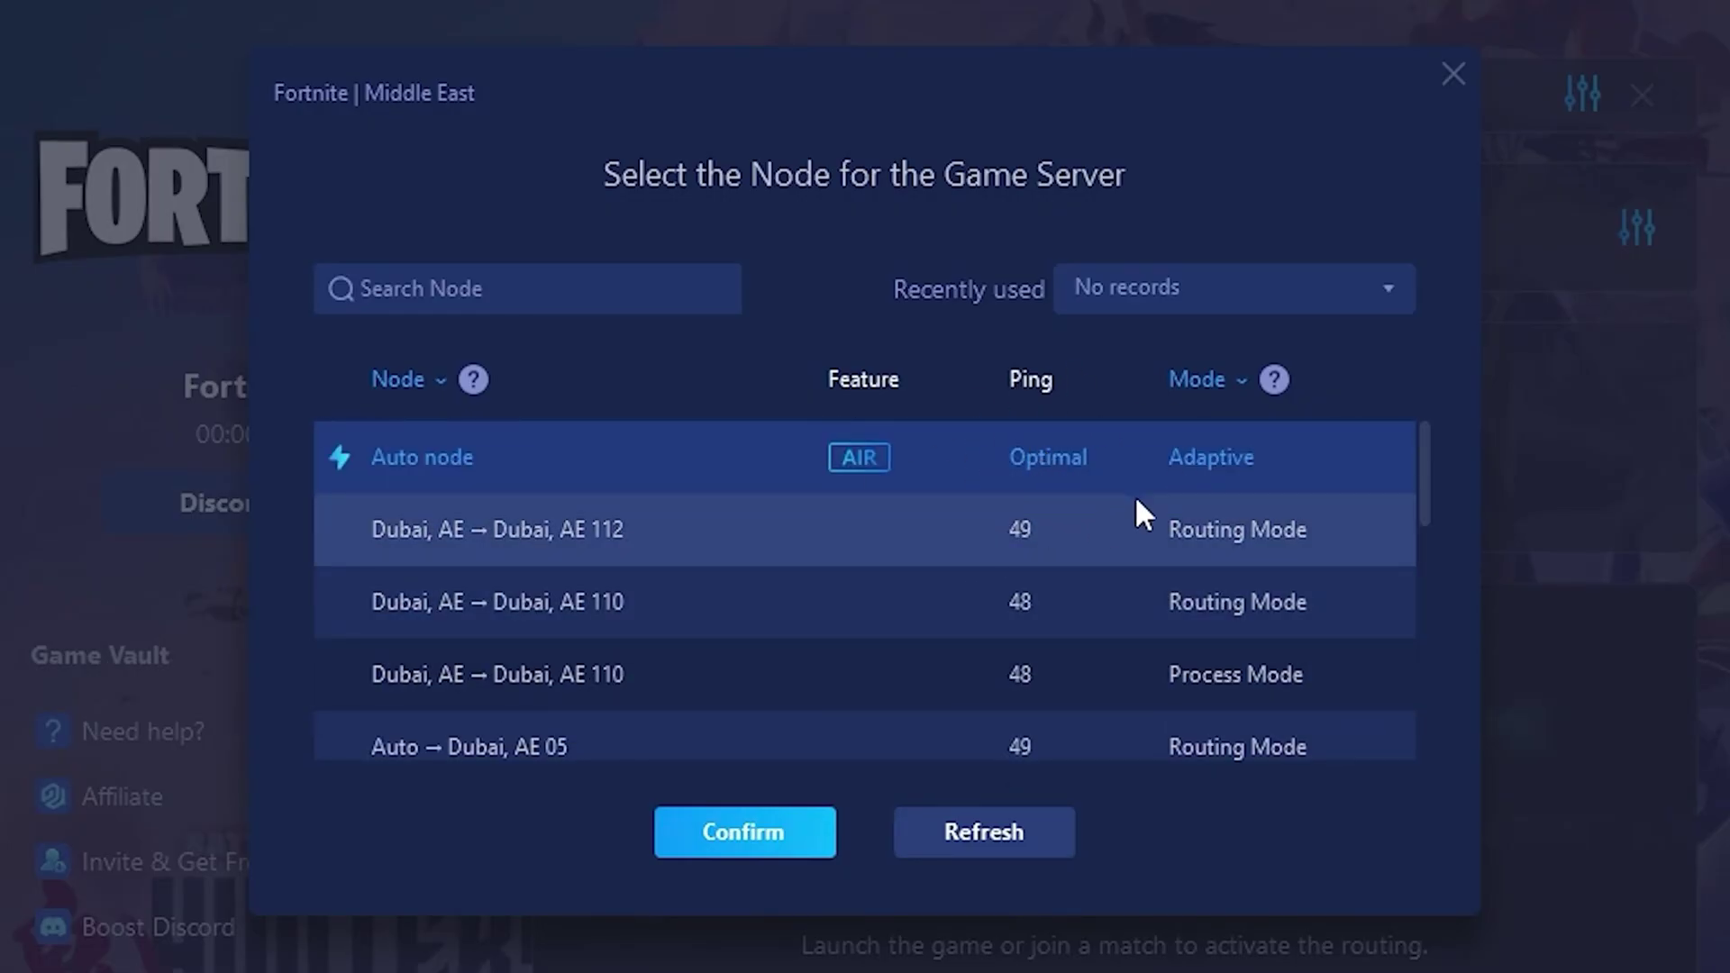
{"action": "left_click", "coordinate": [1456, 81]}
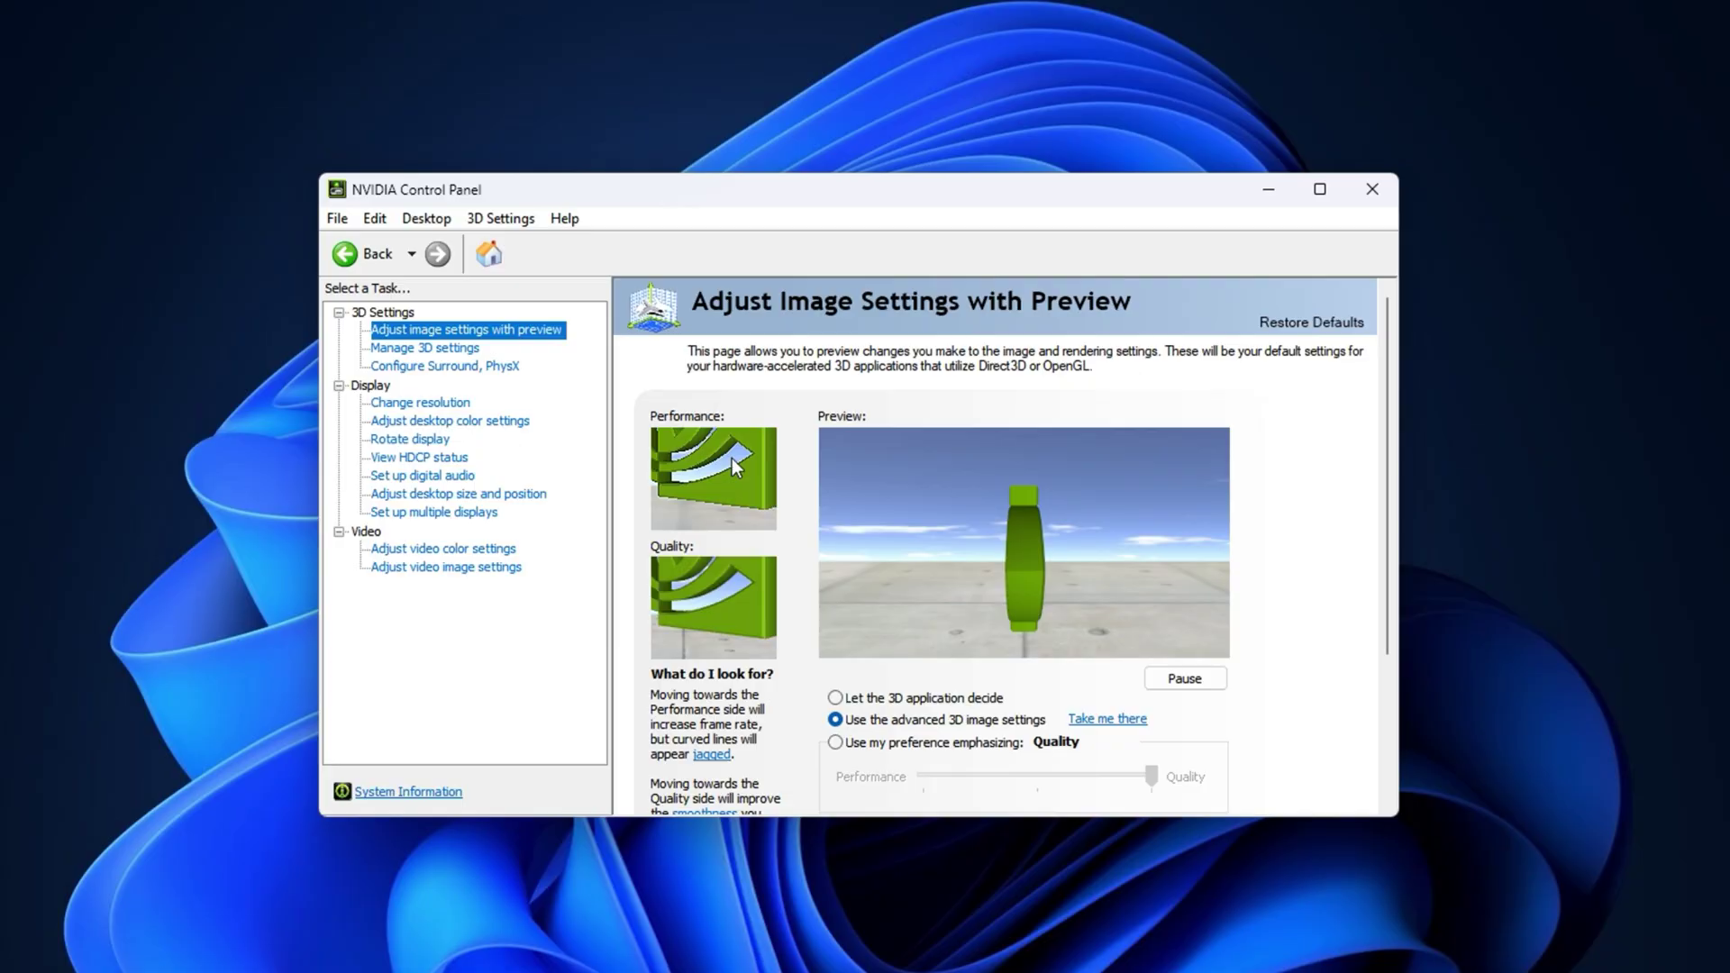
- Review Global Settings: Low Latency Ultra, Prefer maximum performance power, Triple buffering and Vertical sync Off
{"action": "left_click", "coordinate": [437, 348]}
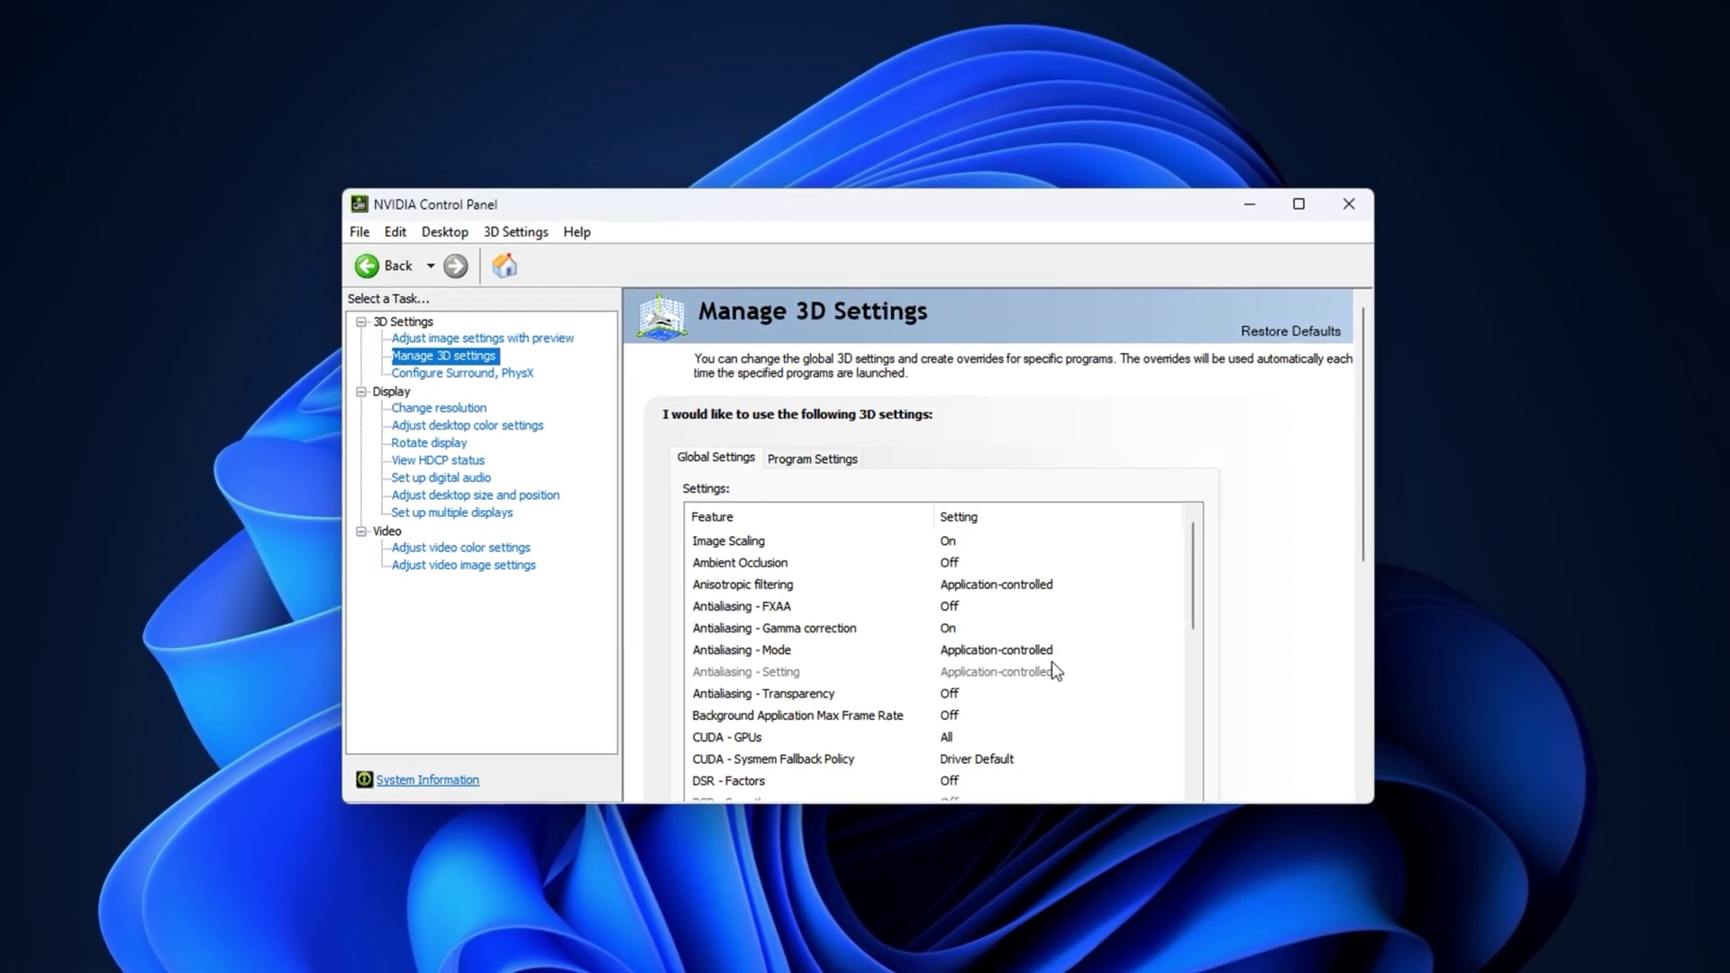
{"action": "scroll", "coordinate": [1242, 622], "scroll_direction": "down", "scroll_amount": 2}
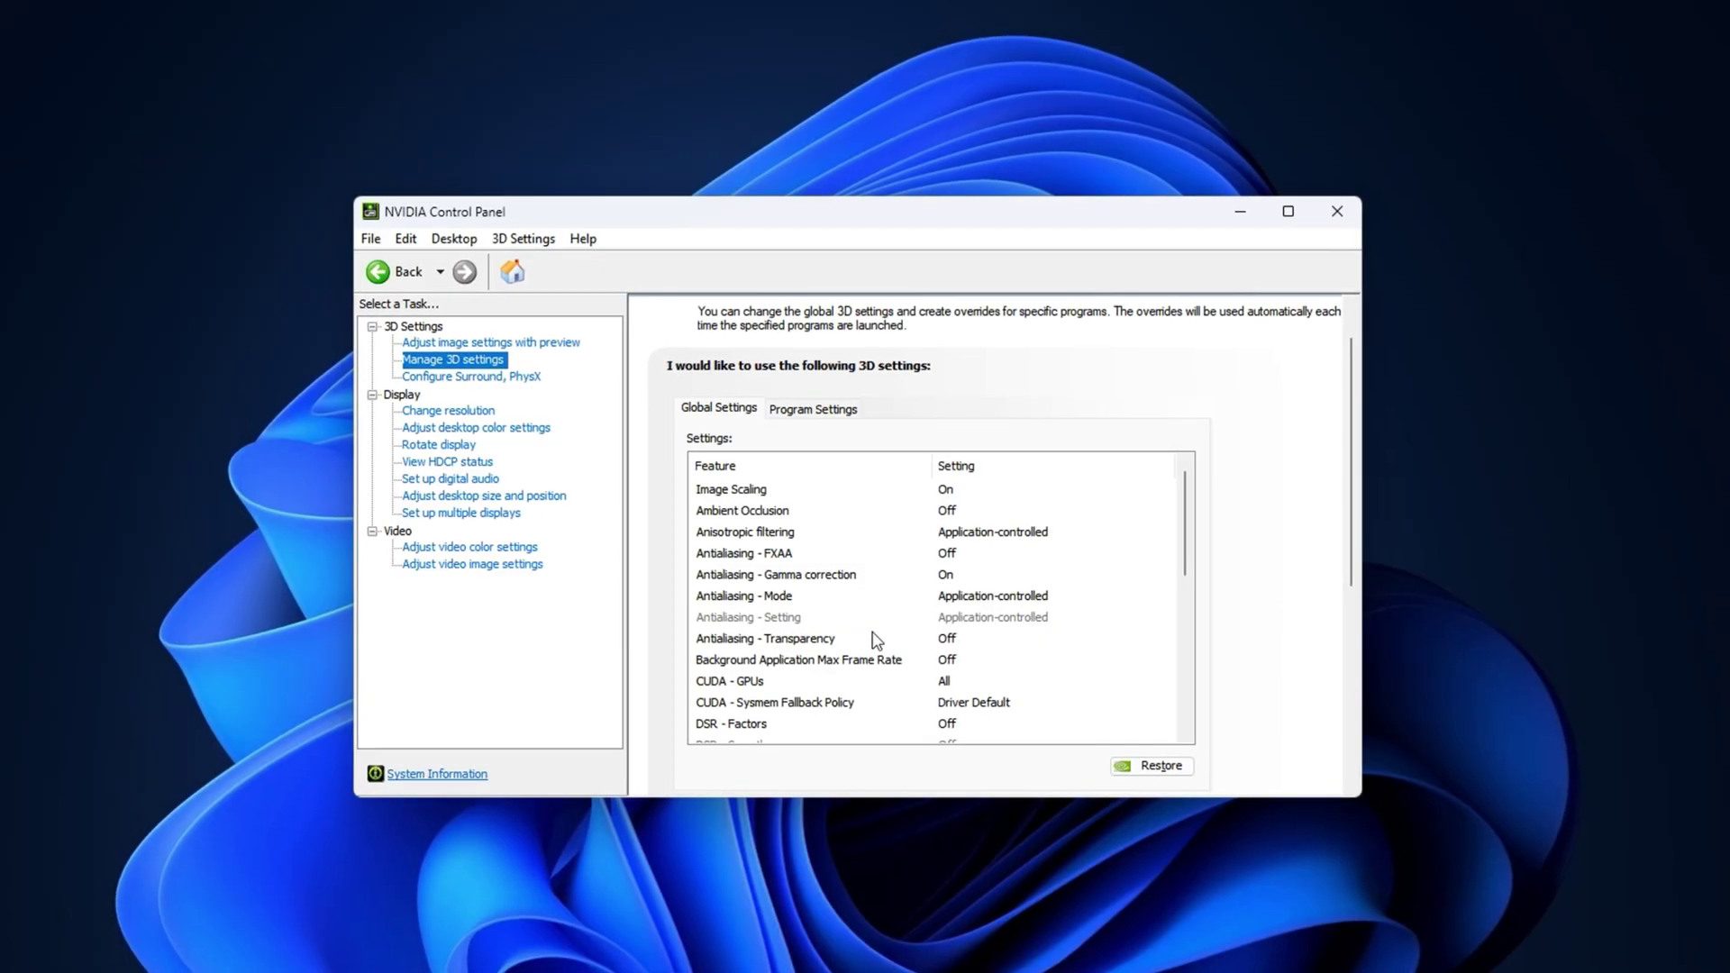
{"action": "scroll", "coordinate": [935, 618], "scroll_direction": "down", "scroll_amount": 6}
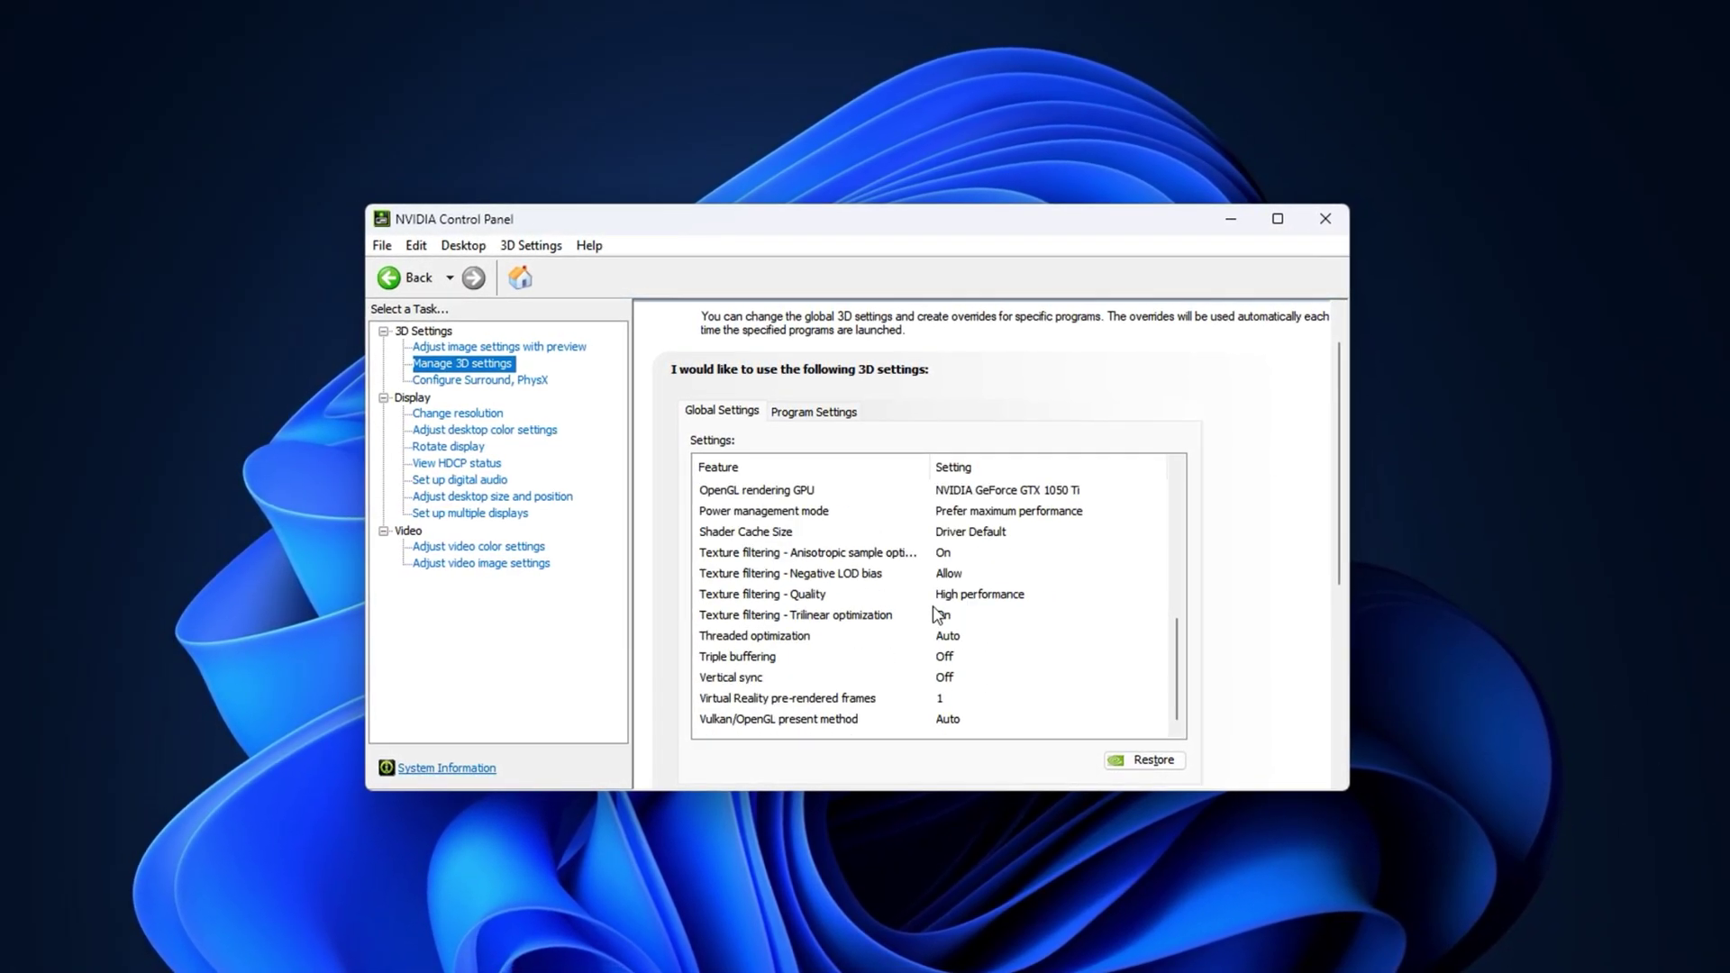
{"action": "scroll", "coordinate": [934, 616], "scroll_direction": "up", "scroll_amount": 8}
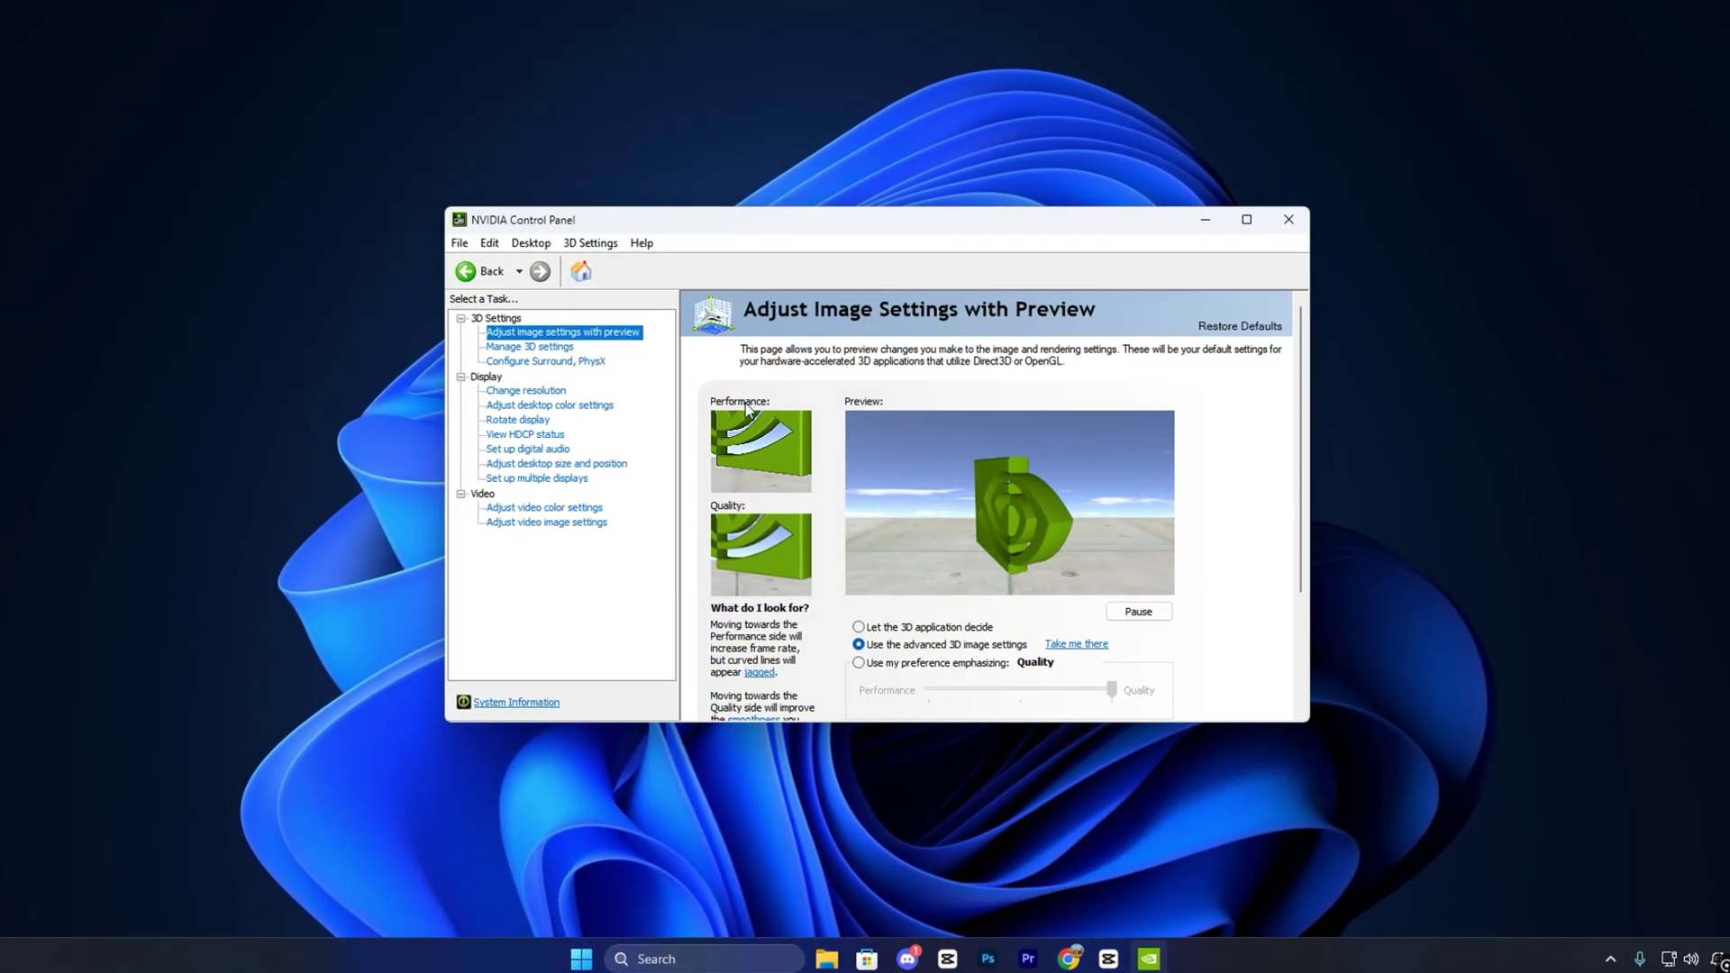
{"action": "left_click", "coordinate": [533, 348]}
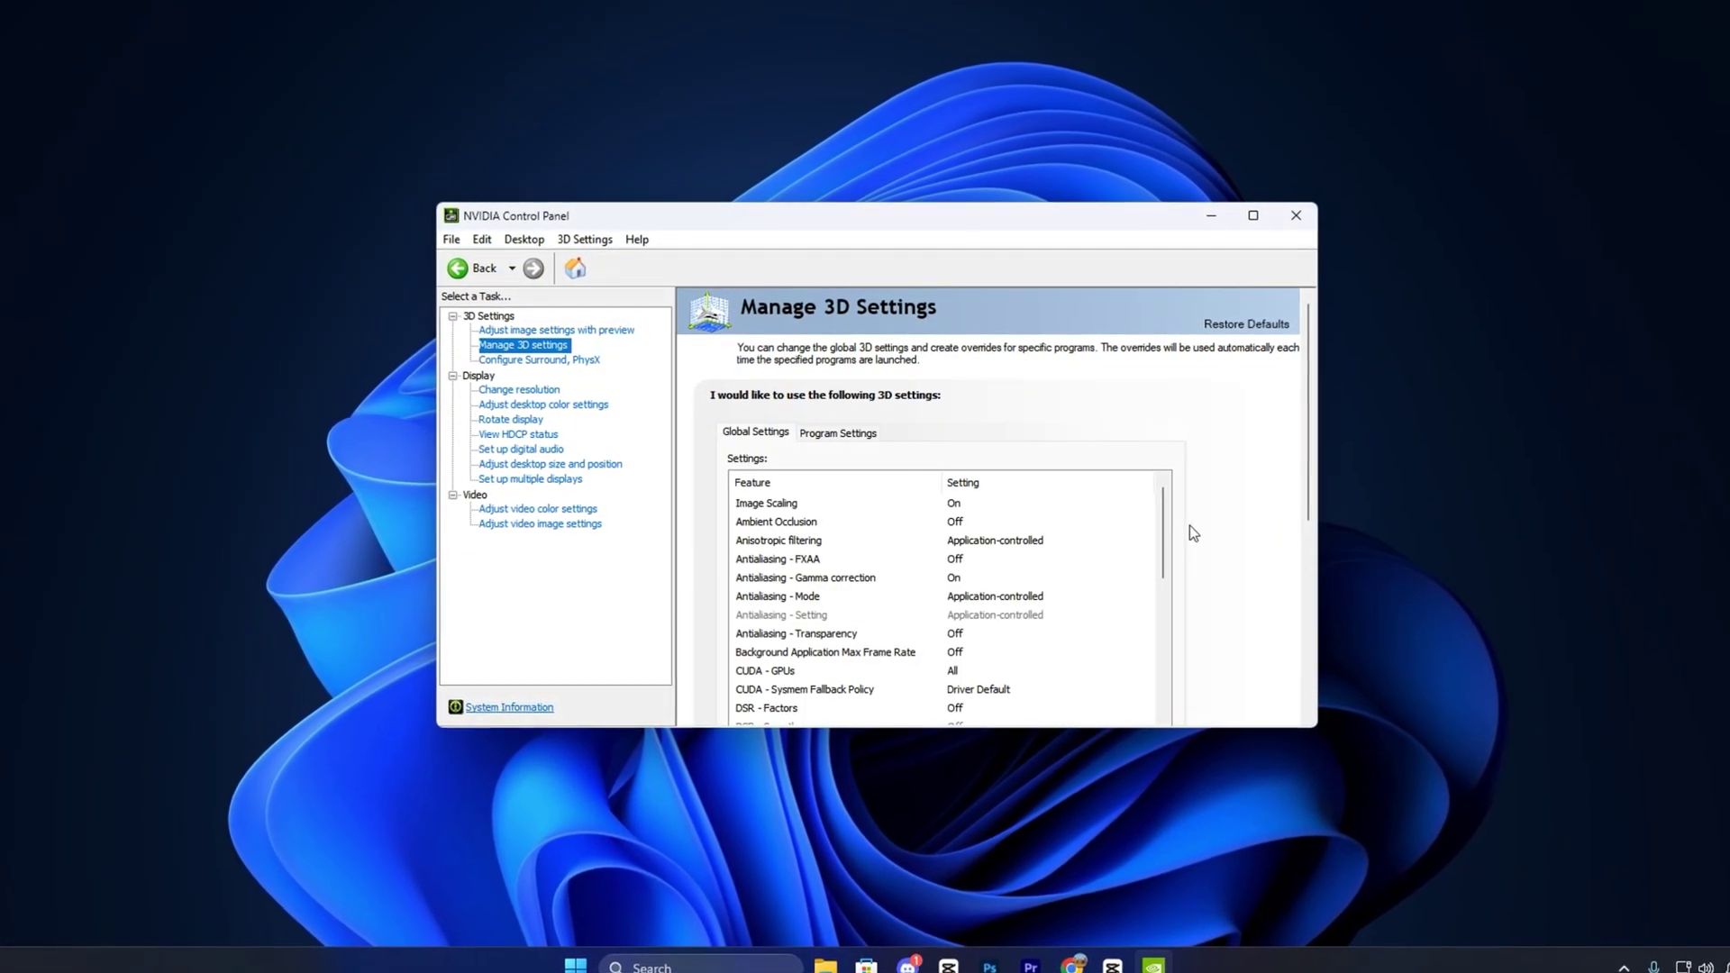
{"action": "scroll", "coordinate": [1186, 552], "scroll_direction": "down", "scroll_amount": 2}
{"action": "scroll", "coordinate": [975, 551], "scroll_direction": "down", "scroll_amount": 3}
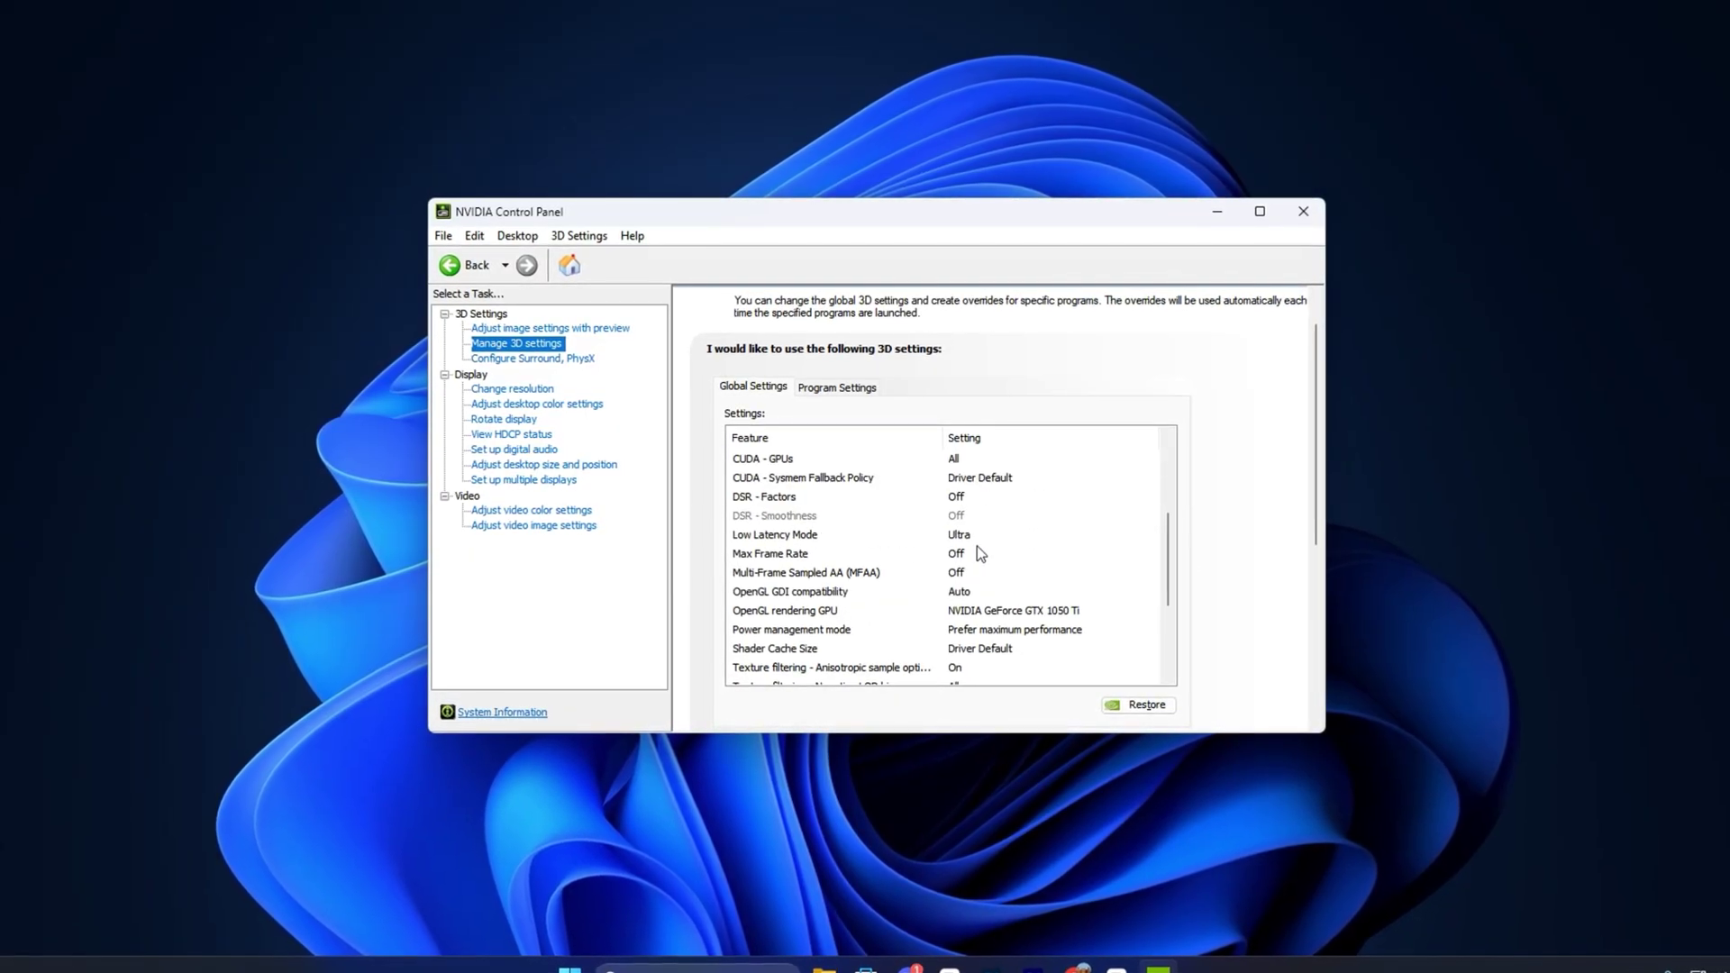
{"action": "scroll", "coordinate": [901, 577], "scroll_direction": "down", "scroll_amount": 1}
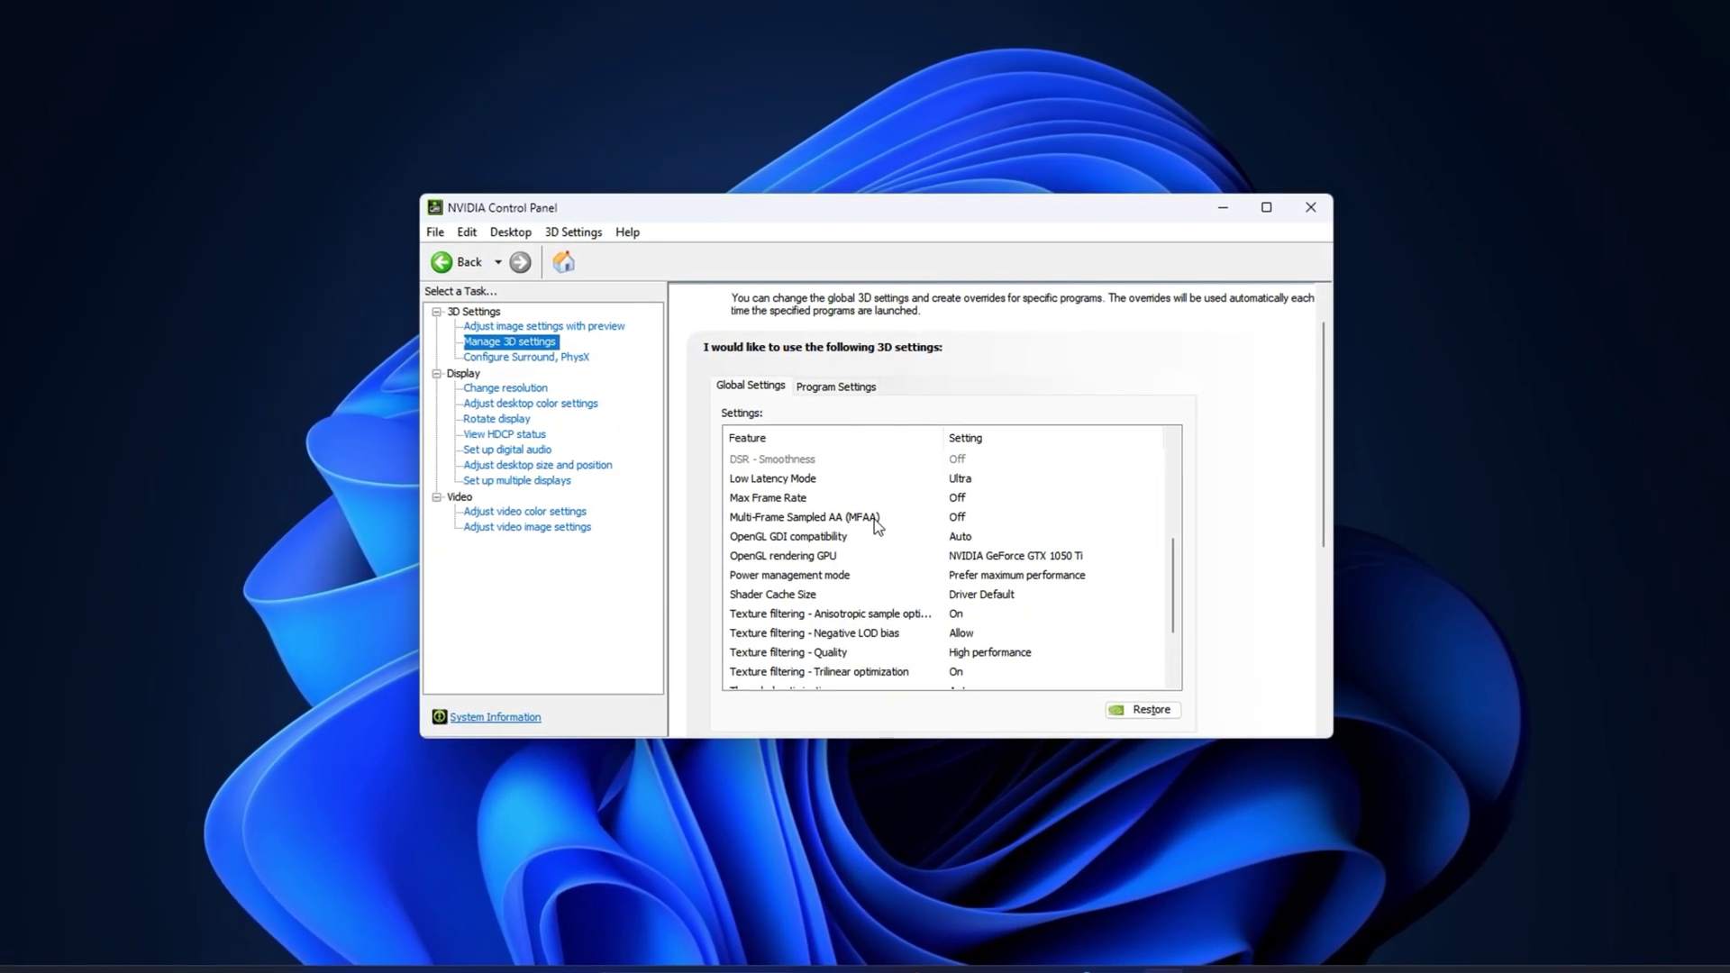
{"action": "scroll", "coordinate": [875, 526], "scroll_direction": "down", "scroll_amount": 2}
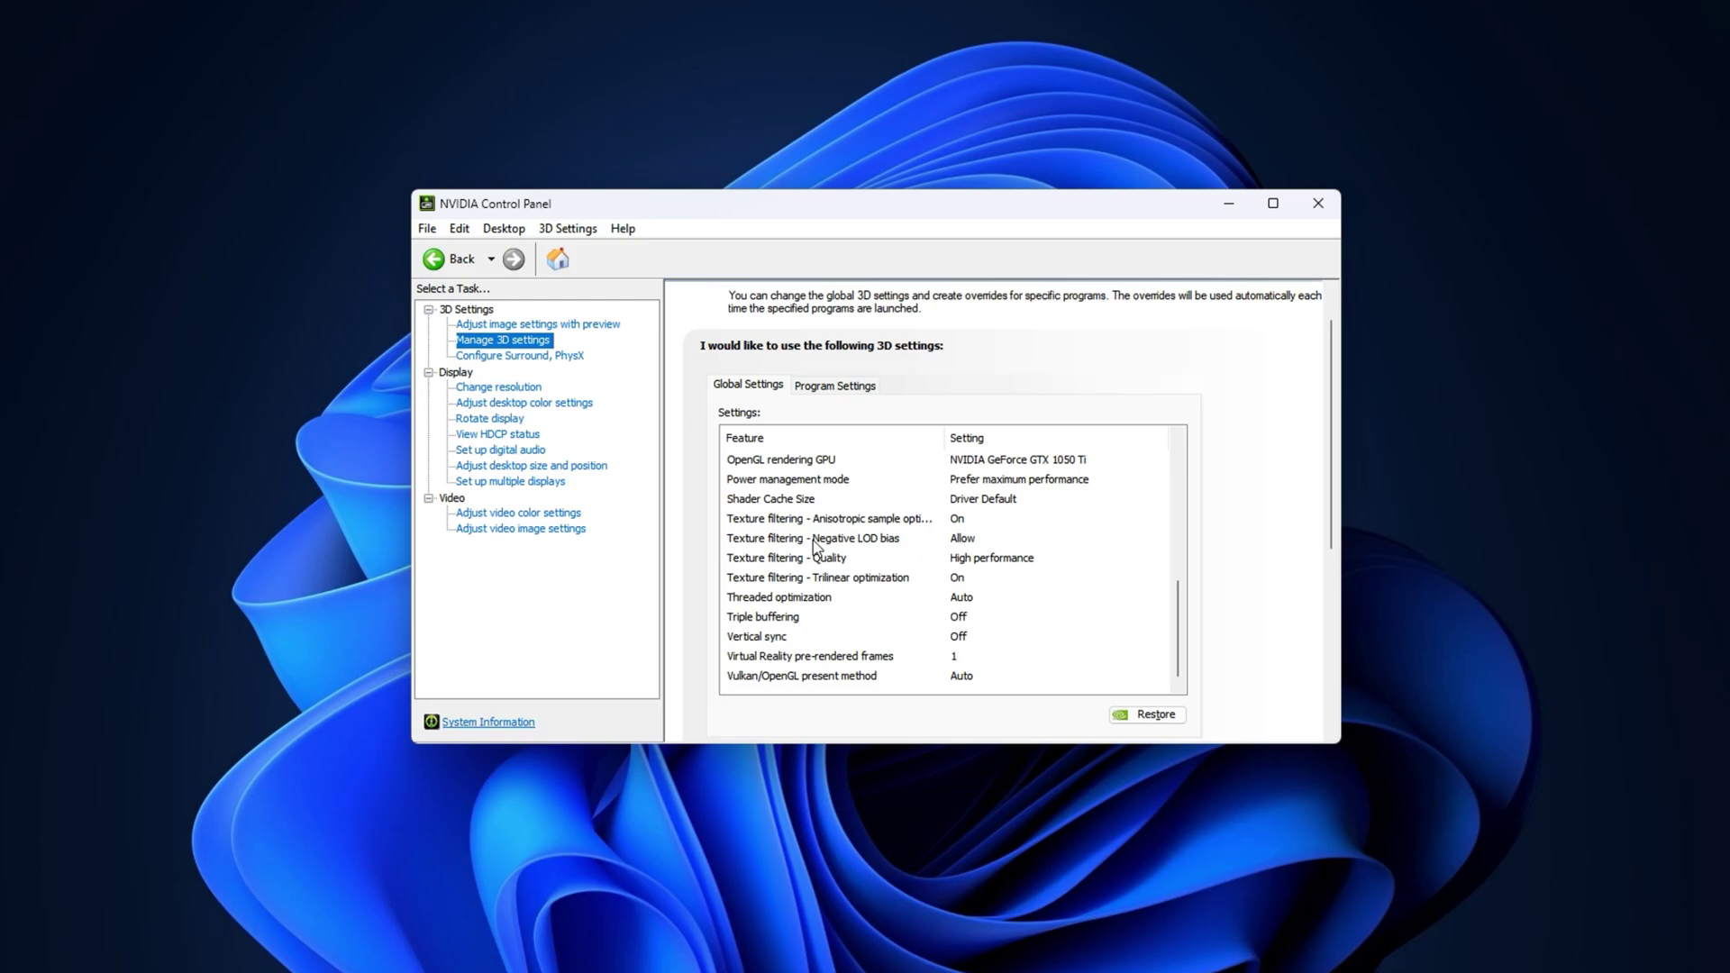
{"action": "left_click", "coordinate": [811, 597]}
{"action": "left_click", "coordinate": [975, 599]}
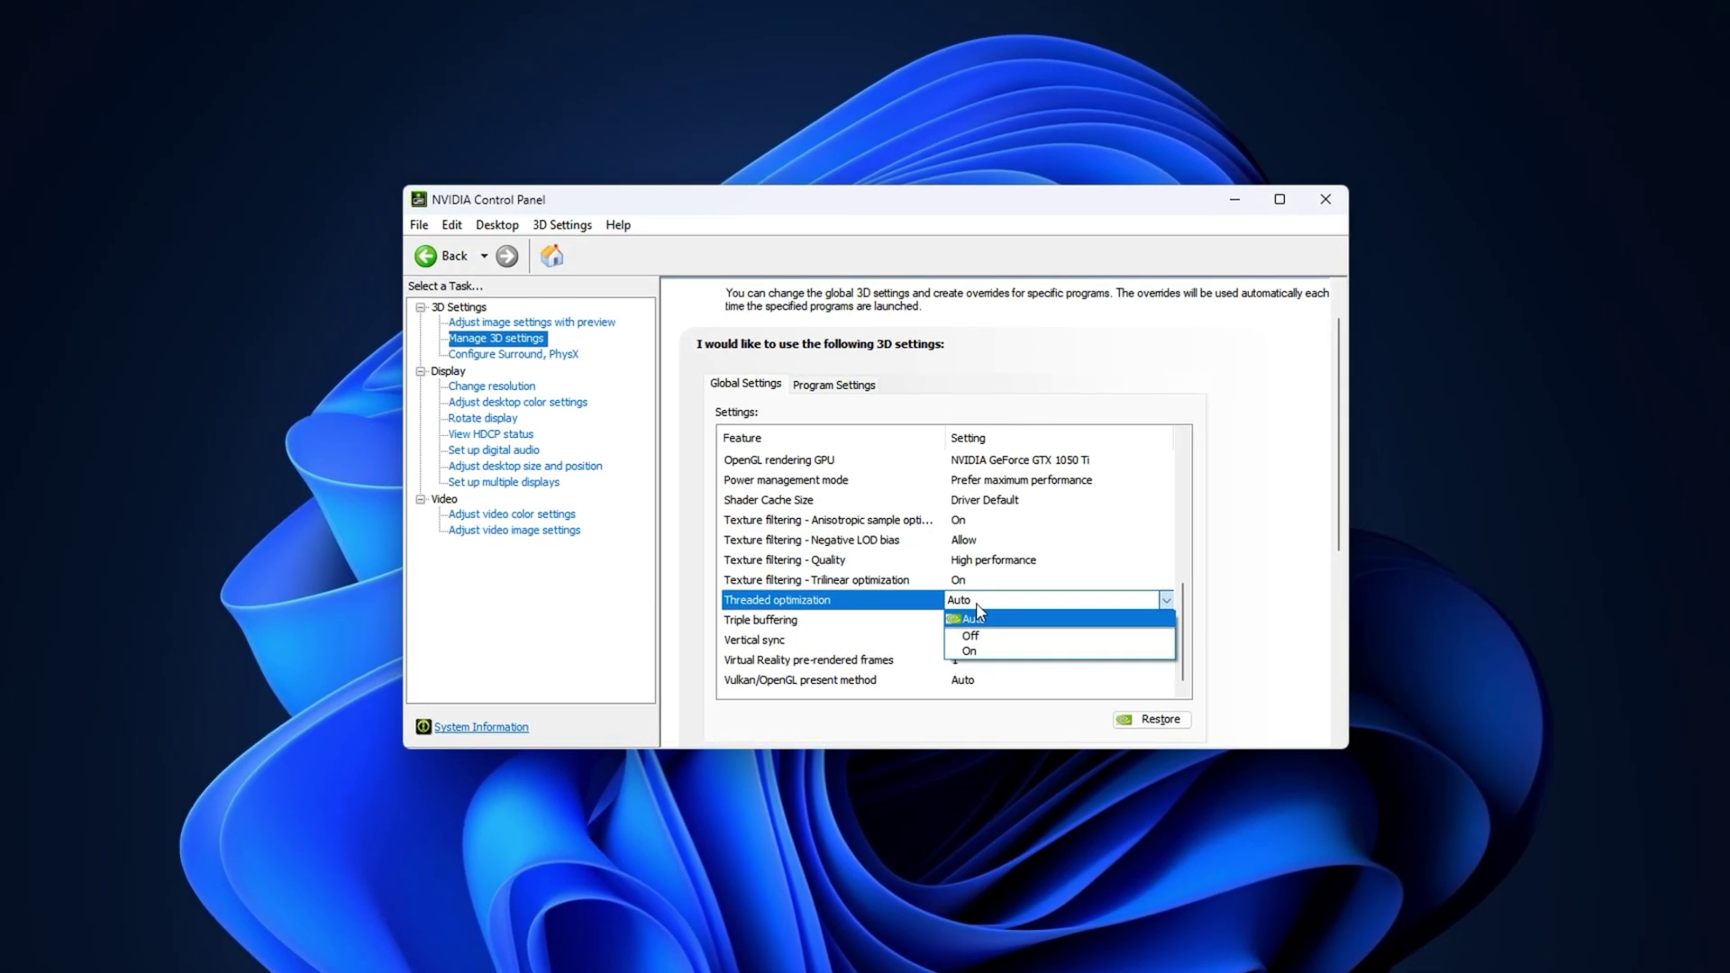
{"action": "left_click", "coordinate": [887, 605]}
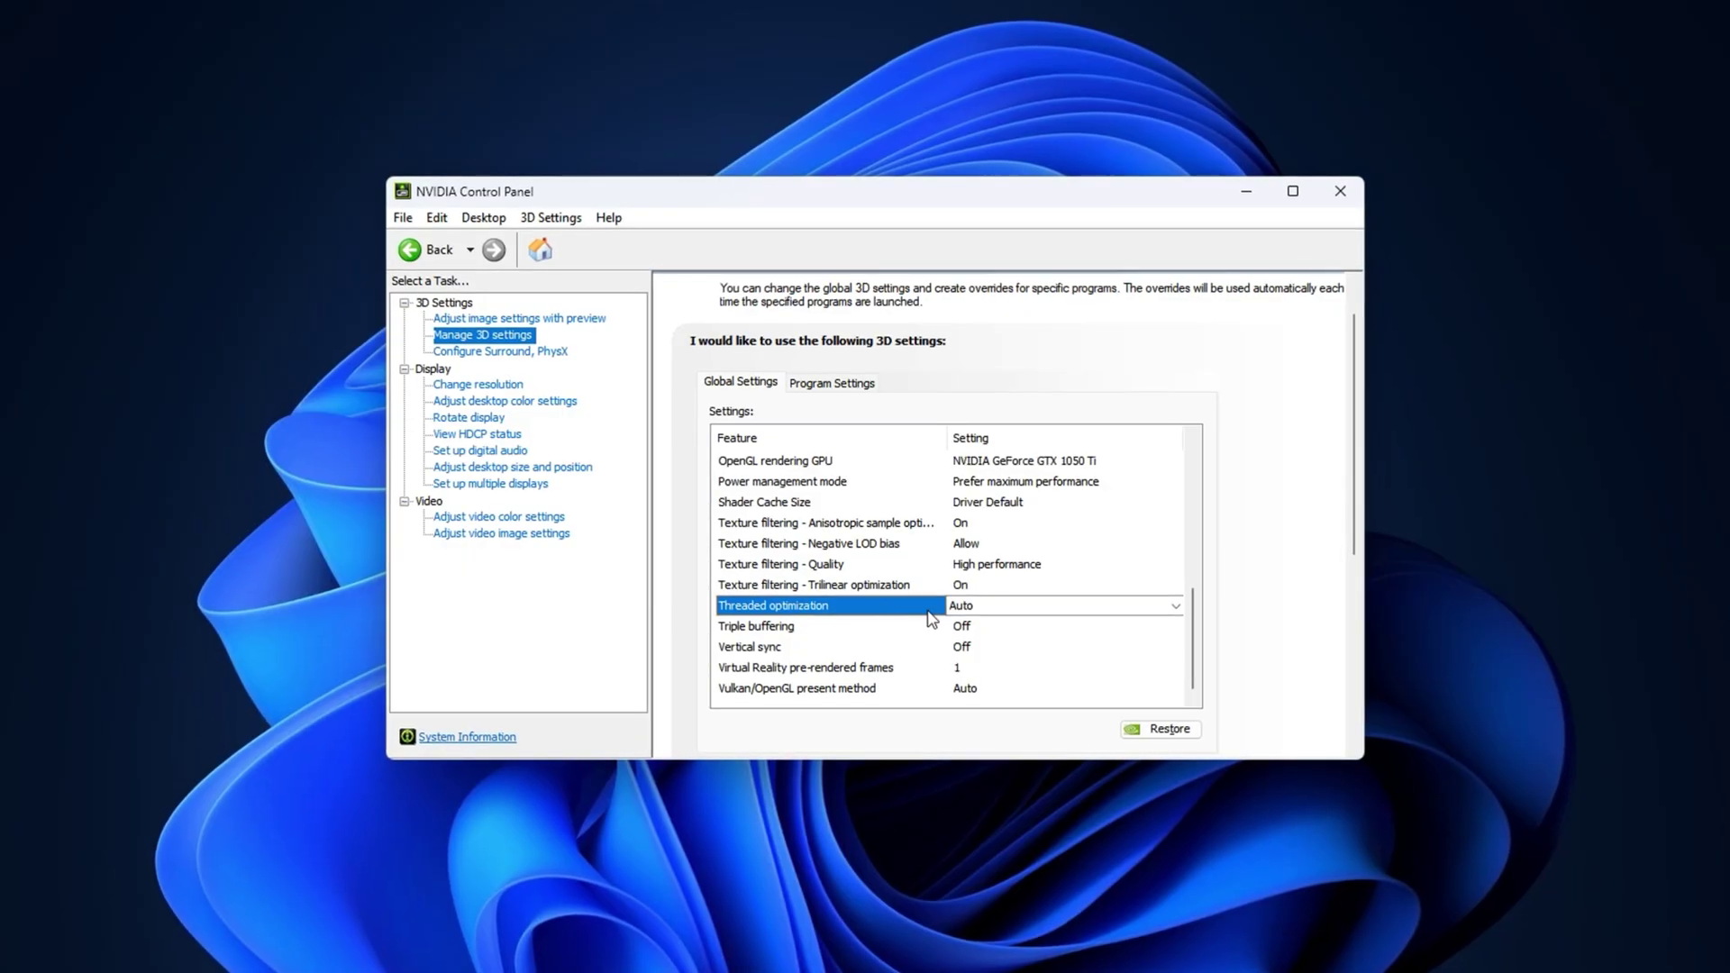
{"action": "left_click", "coordinate": [896, 615]}
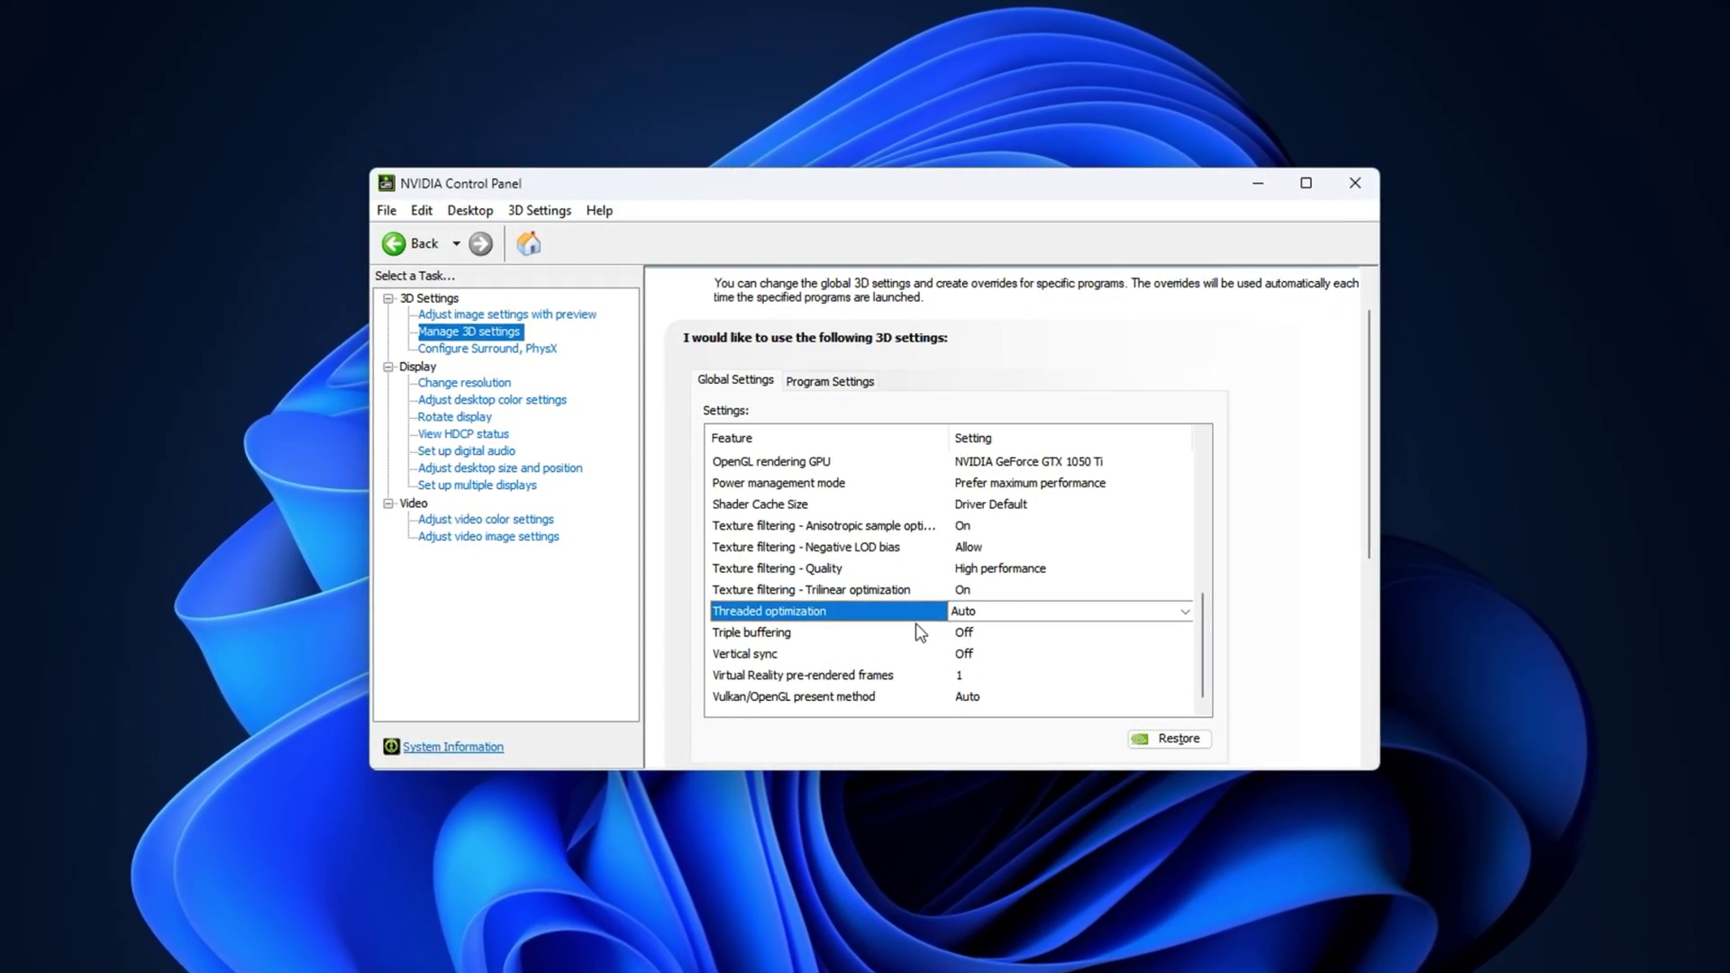
{"action": "left_click", "coordinate": [749, 638]}
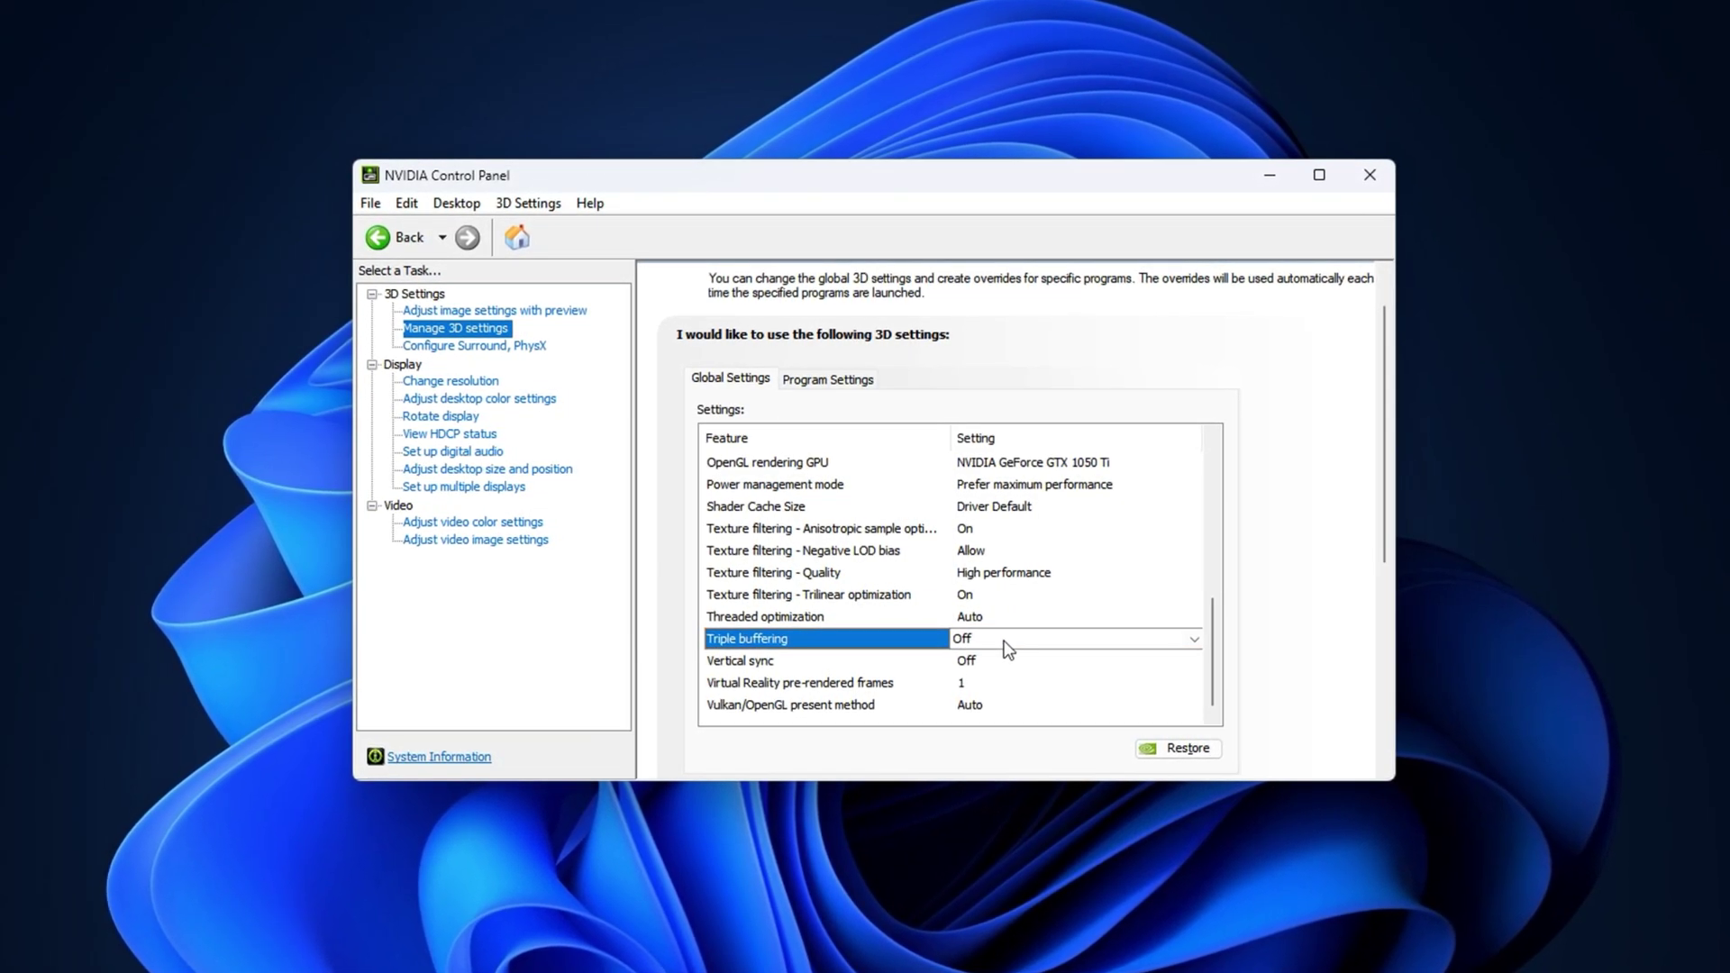
{"action": "left_click", "coordinate": [1005, 645]}
{"action": "left_click", "coordinate": [1003, 642]}
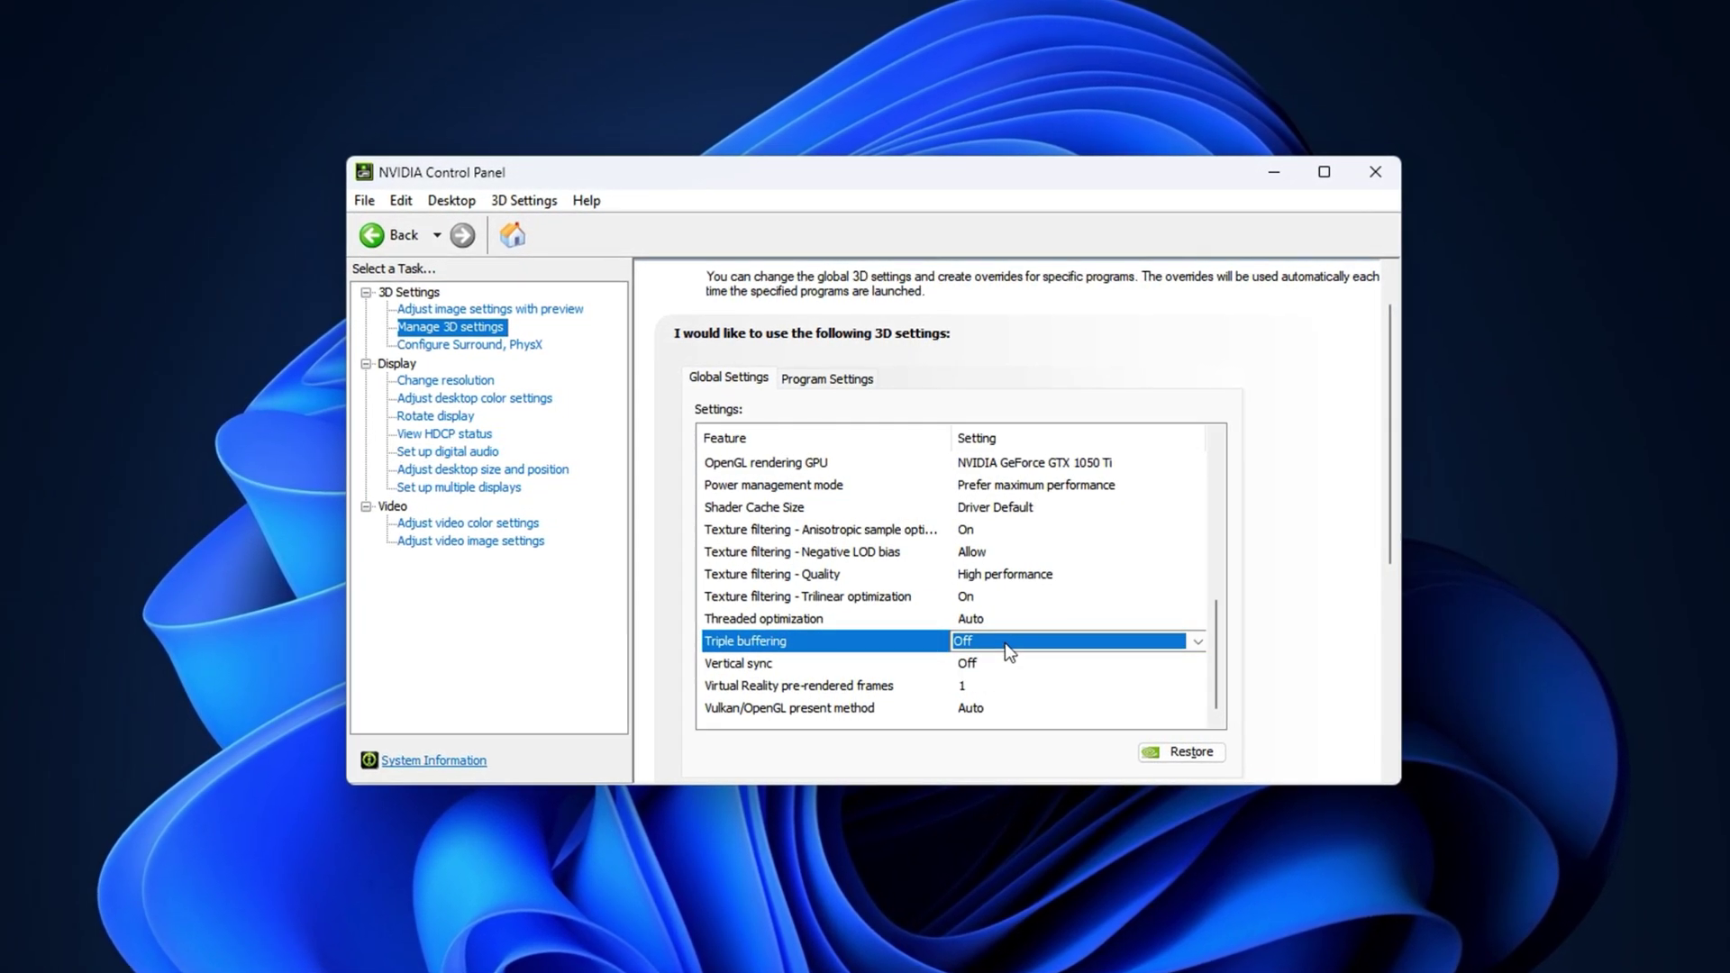
{"action": "left_click", "coordinate": [861, 647]}
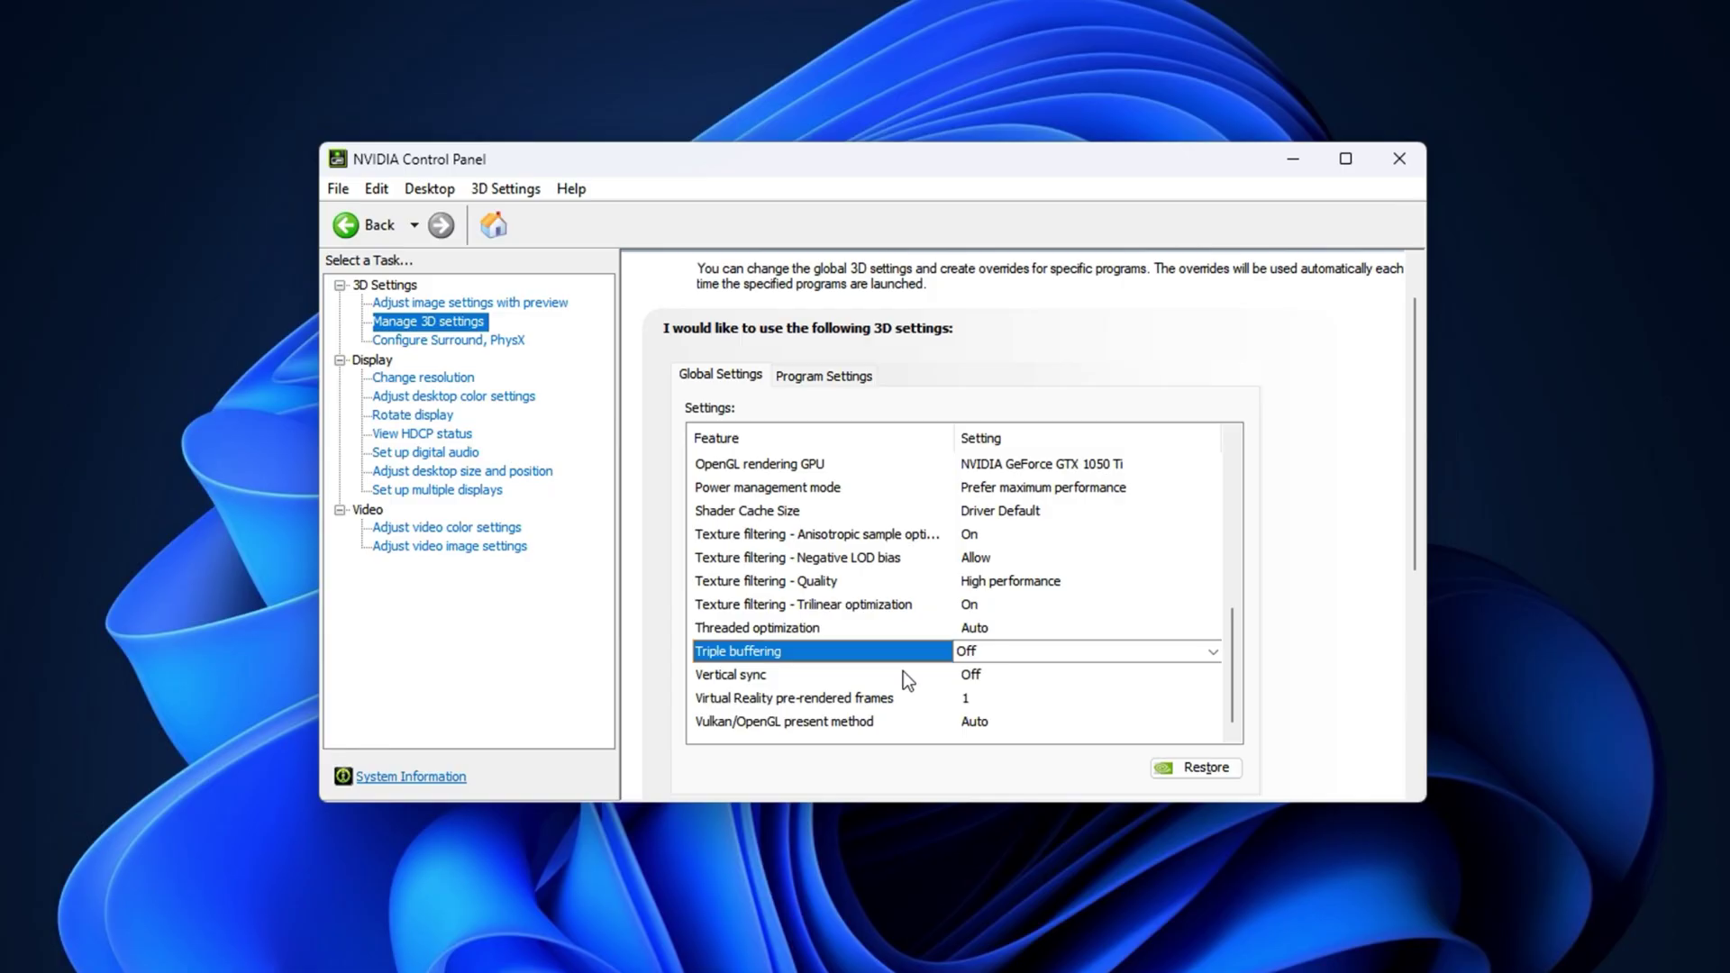
{"action": "scroll", "coordinate": [903, 672], "scroll_direction": "up", "scroll_amount": 3}
{"action": "scroll", "coordinate": [873, 712], "scroll_direction": "down", "scroll_amount": 1}
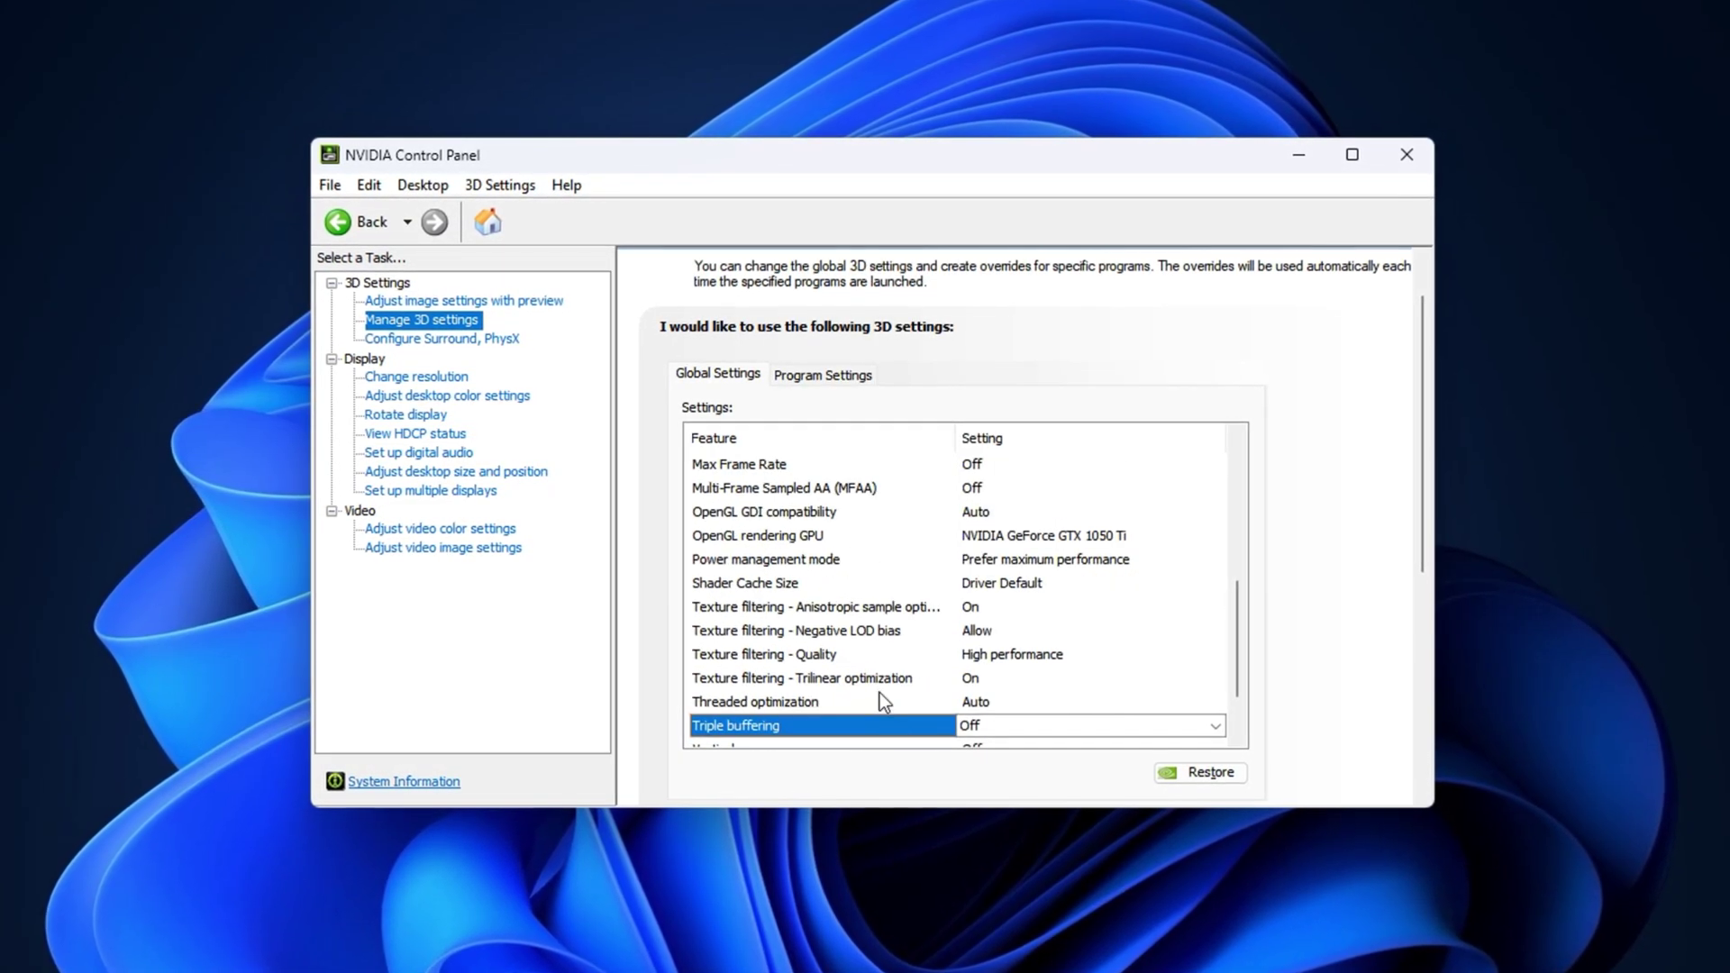
{"action": "left_click", "coordinate": [807, 656]}
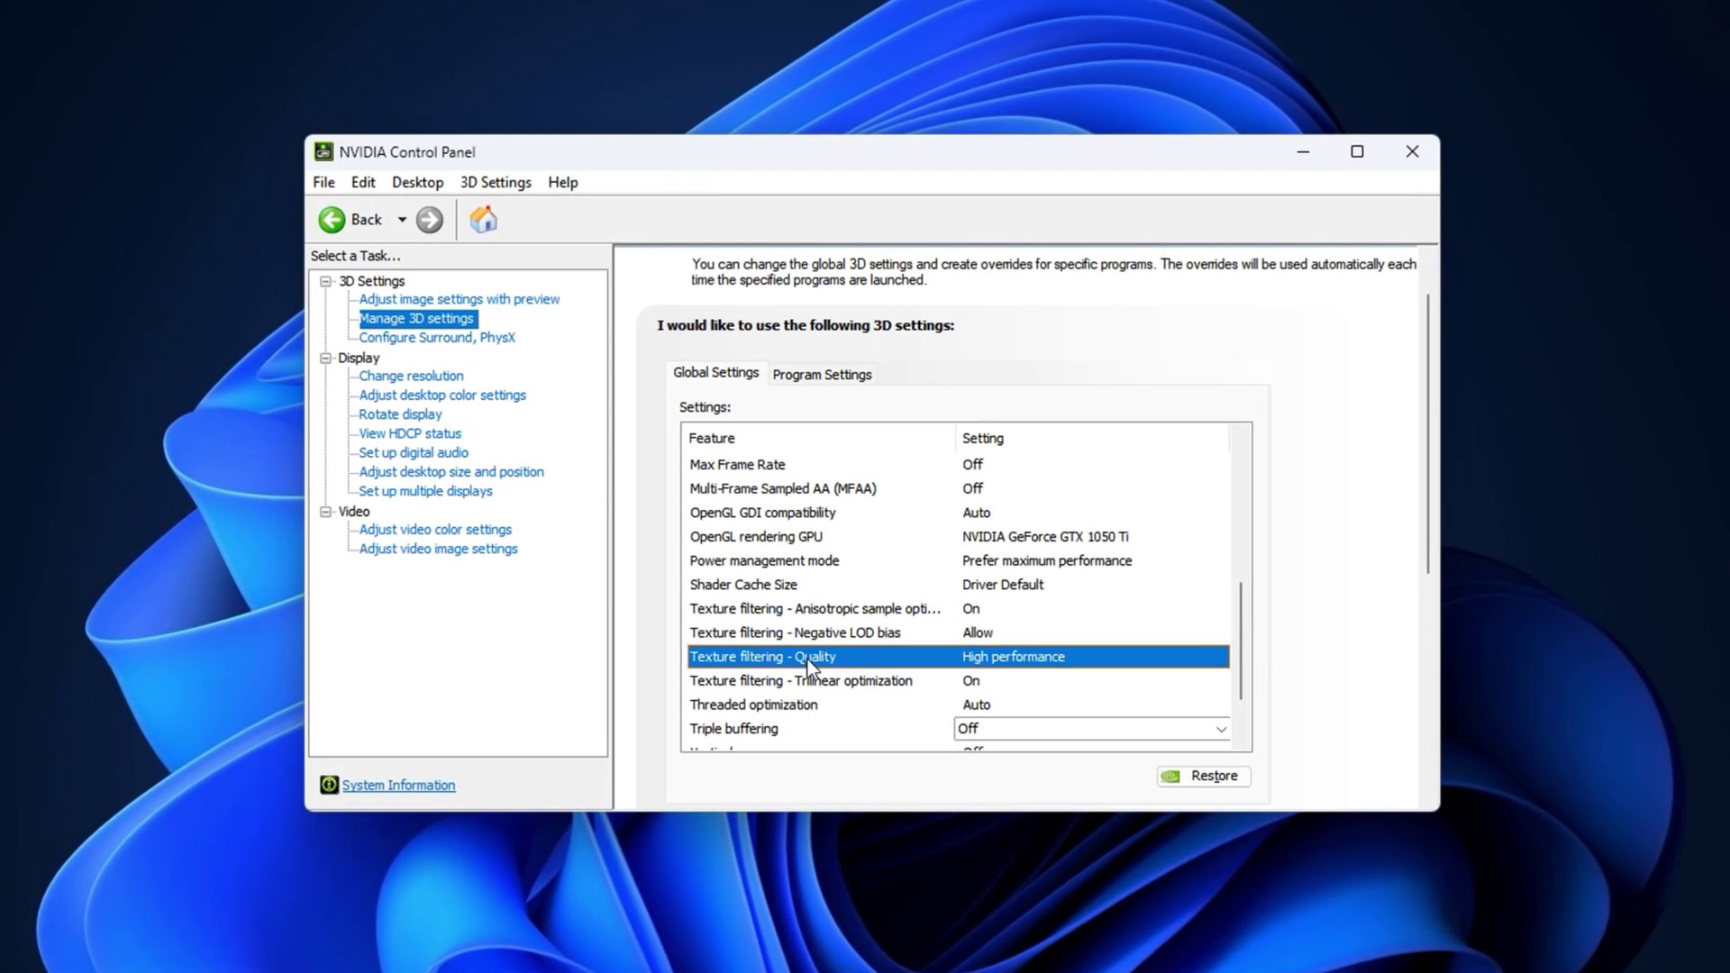
{"action": "left_click", "coordinate": [1002, 658]}
{"action": "left_click", "coordinate": [1024, 658]}
{"action": "left_click", "coordinate": [1025, 659]}
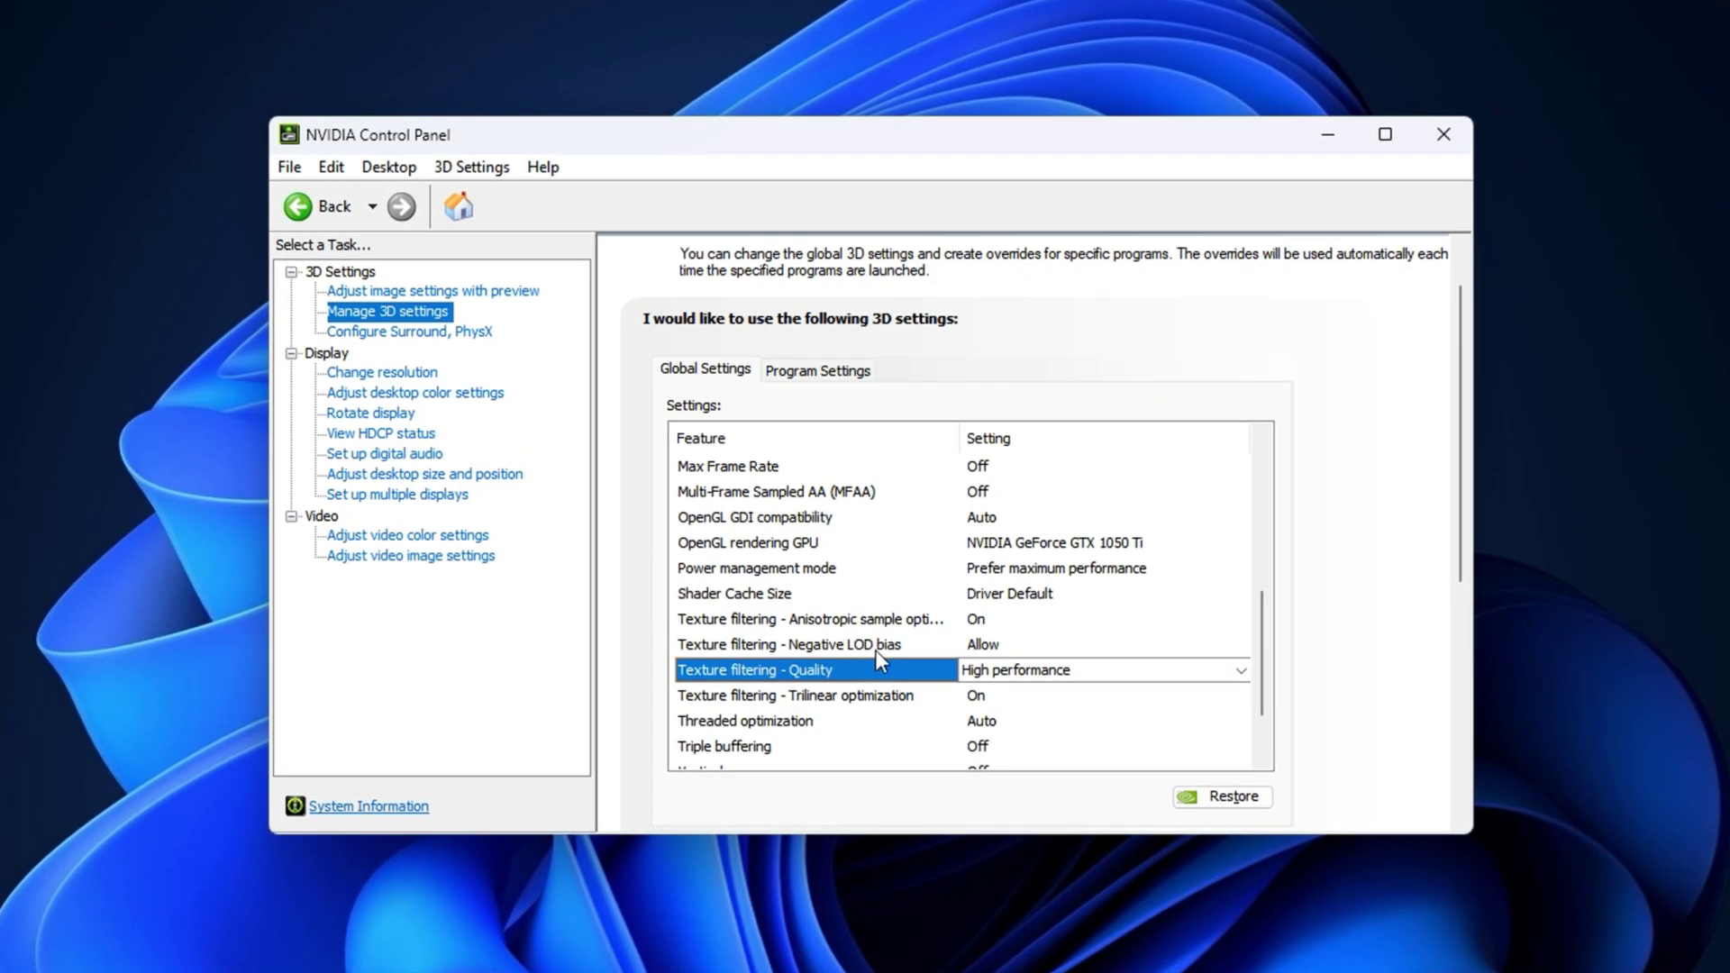
{"action": "left_click", "coordinate": [858, 701]}
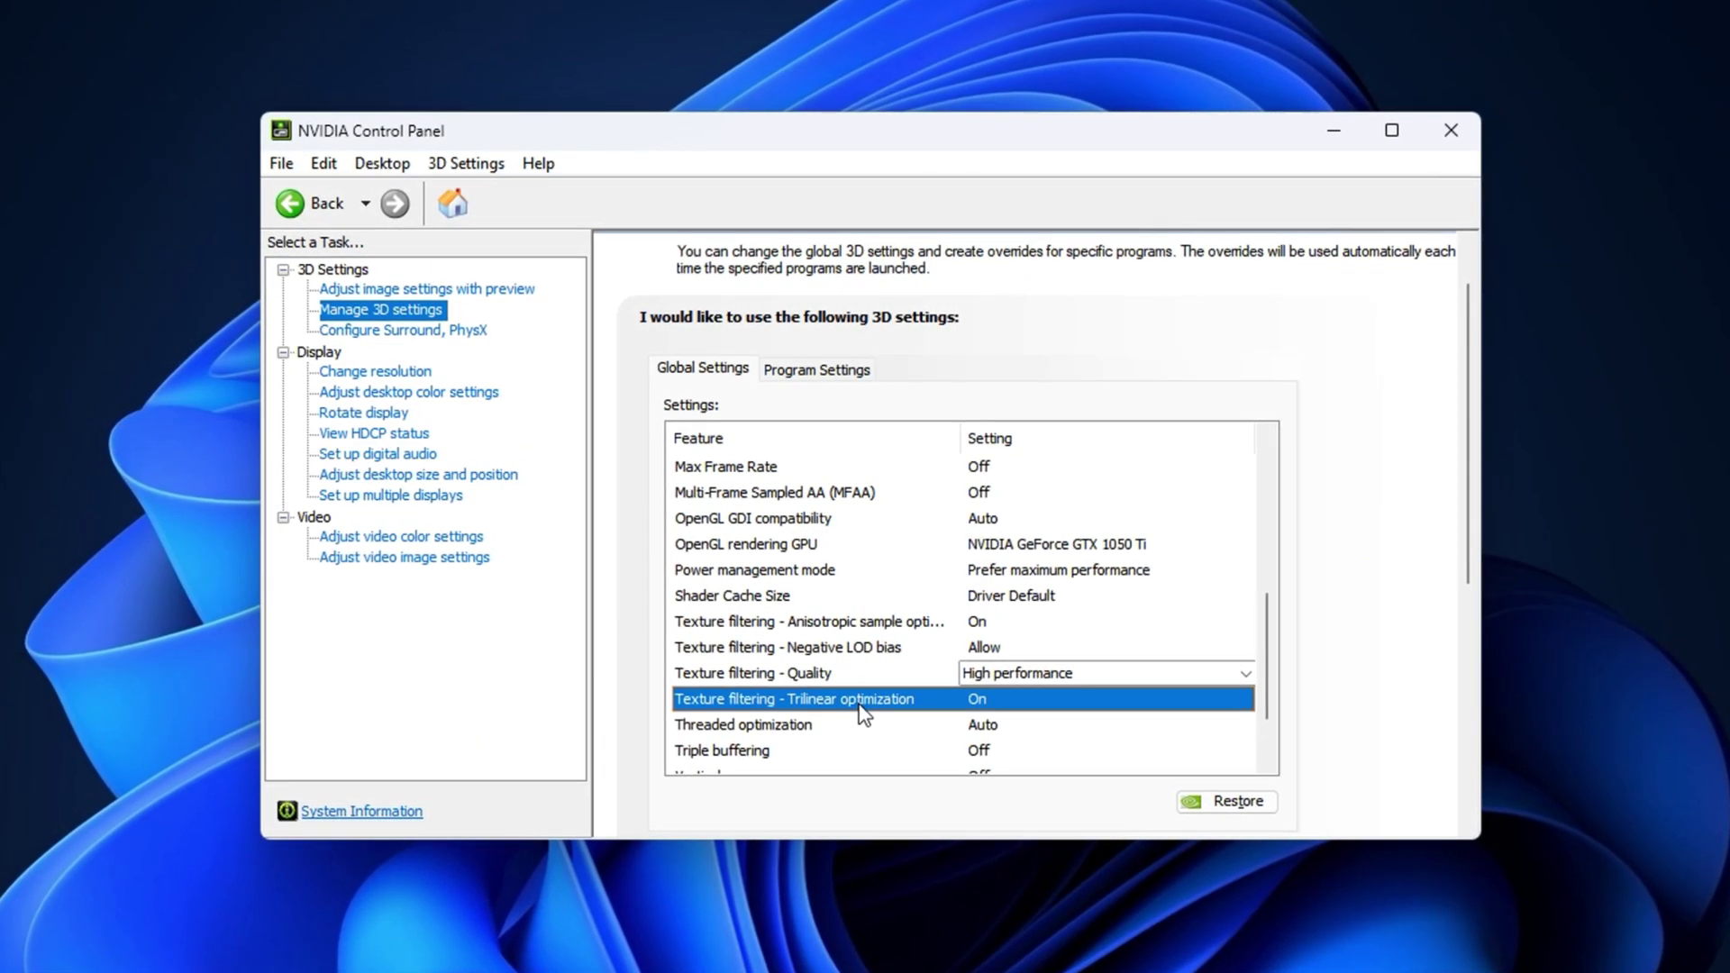
{"action": "left_click", "coordinate": [1002, 701]}
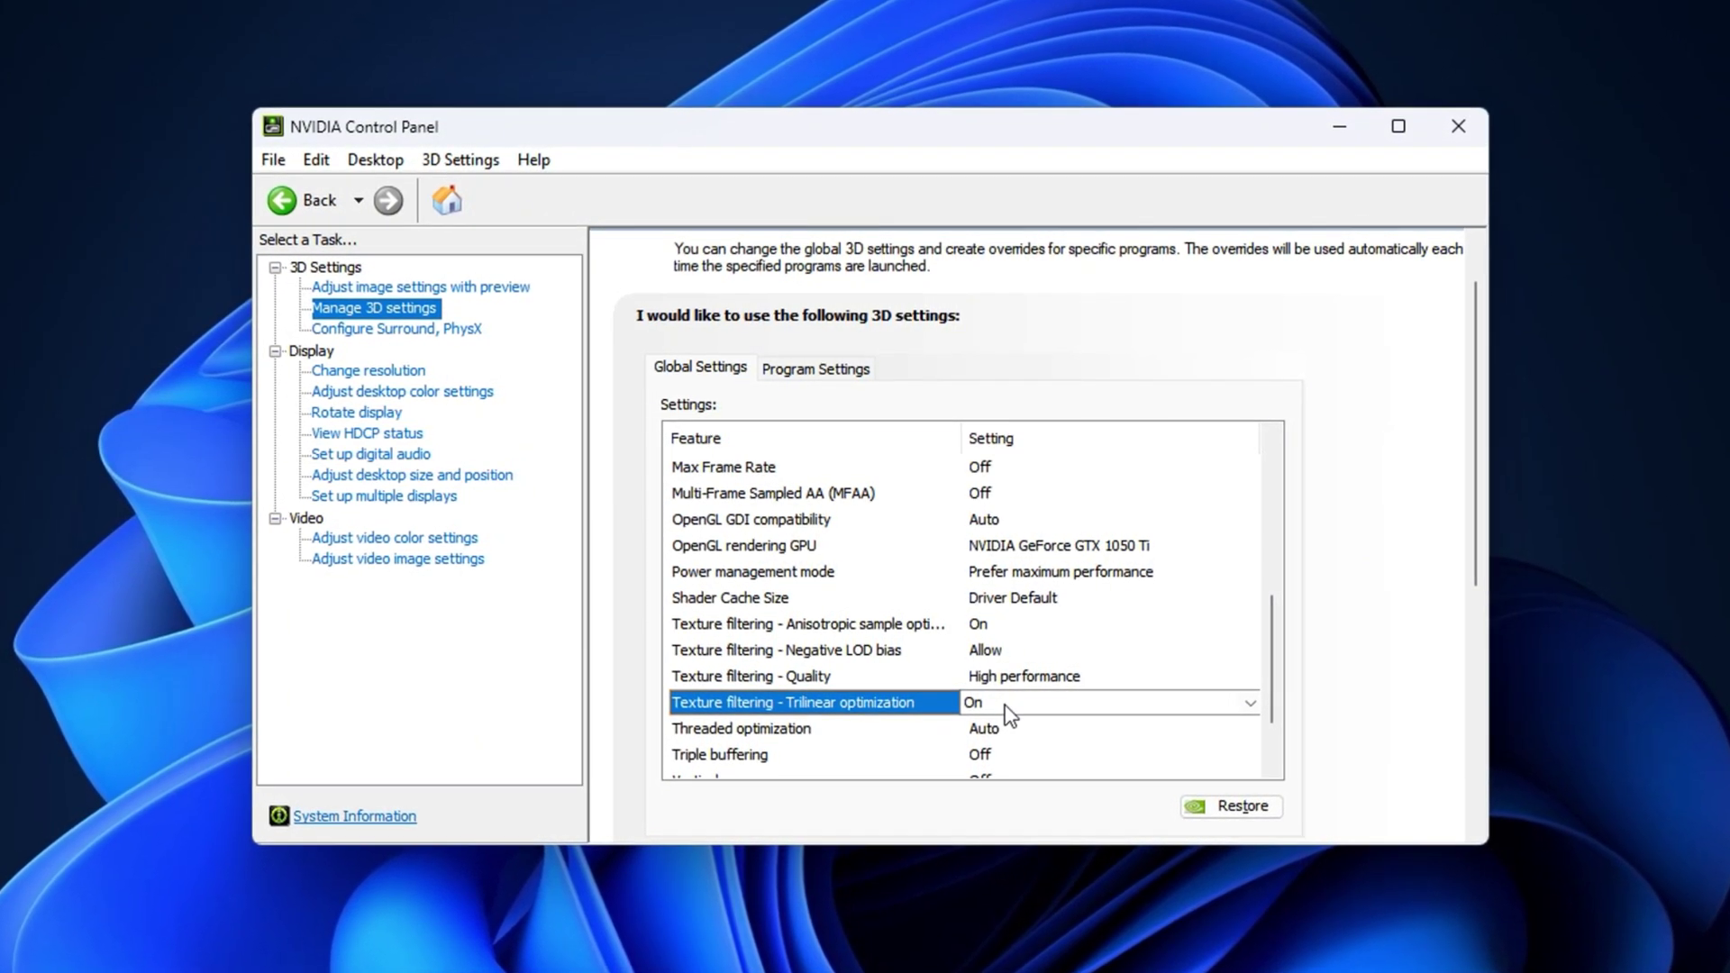
{"action": "left_click", "coordinate": [1006, 708]}
{"action": "left_click", "coordinate": [1011, 723]}
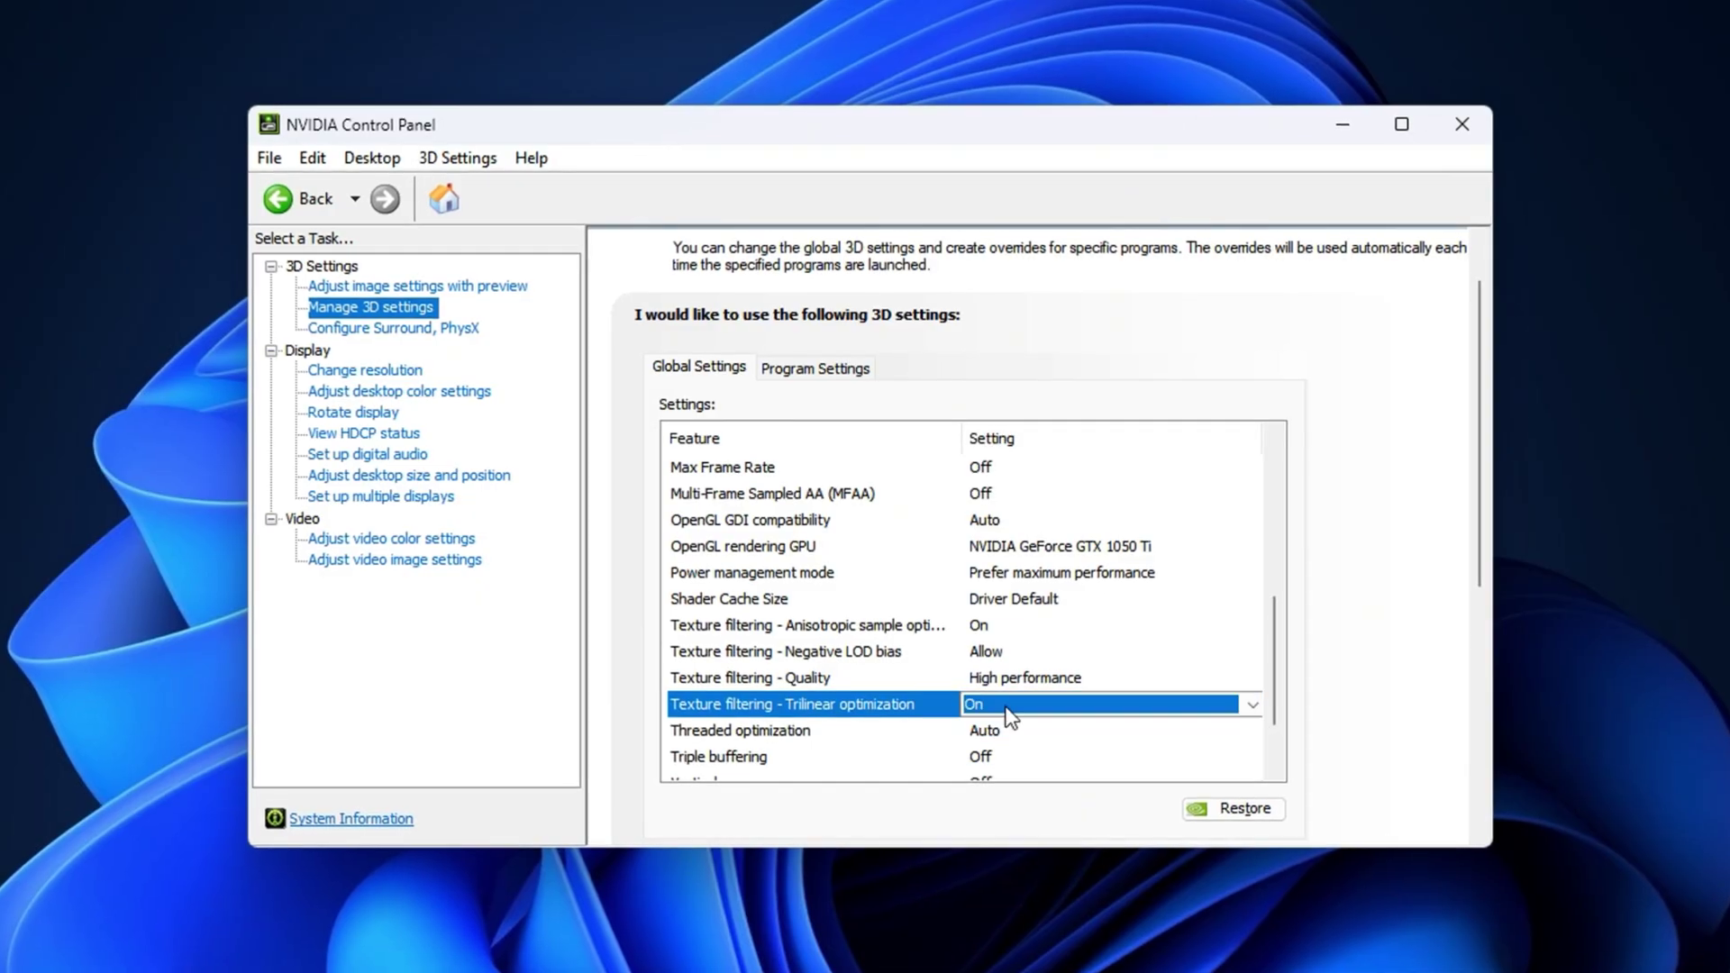
{"action": "left_click", "coordinate": [833, 654]}
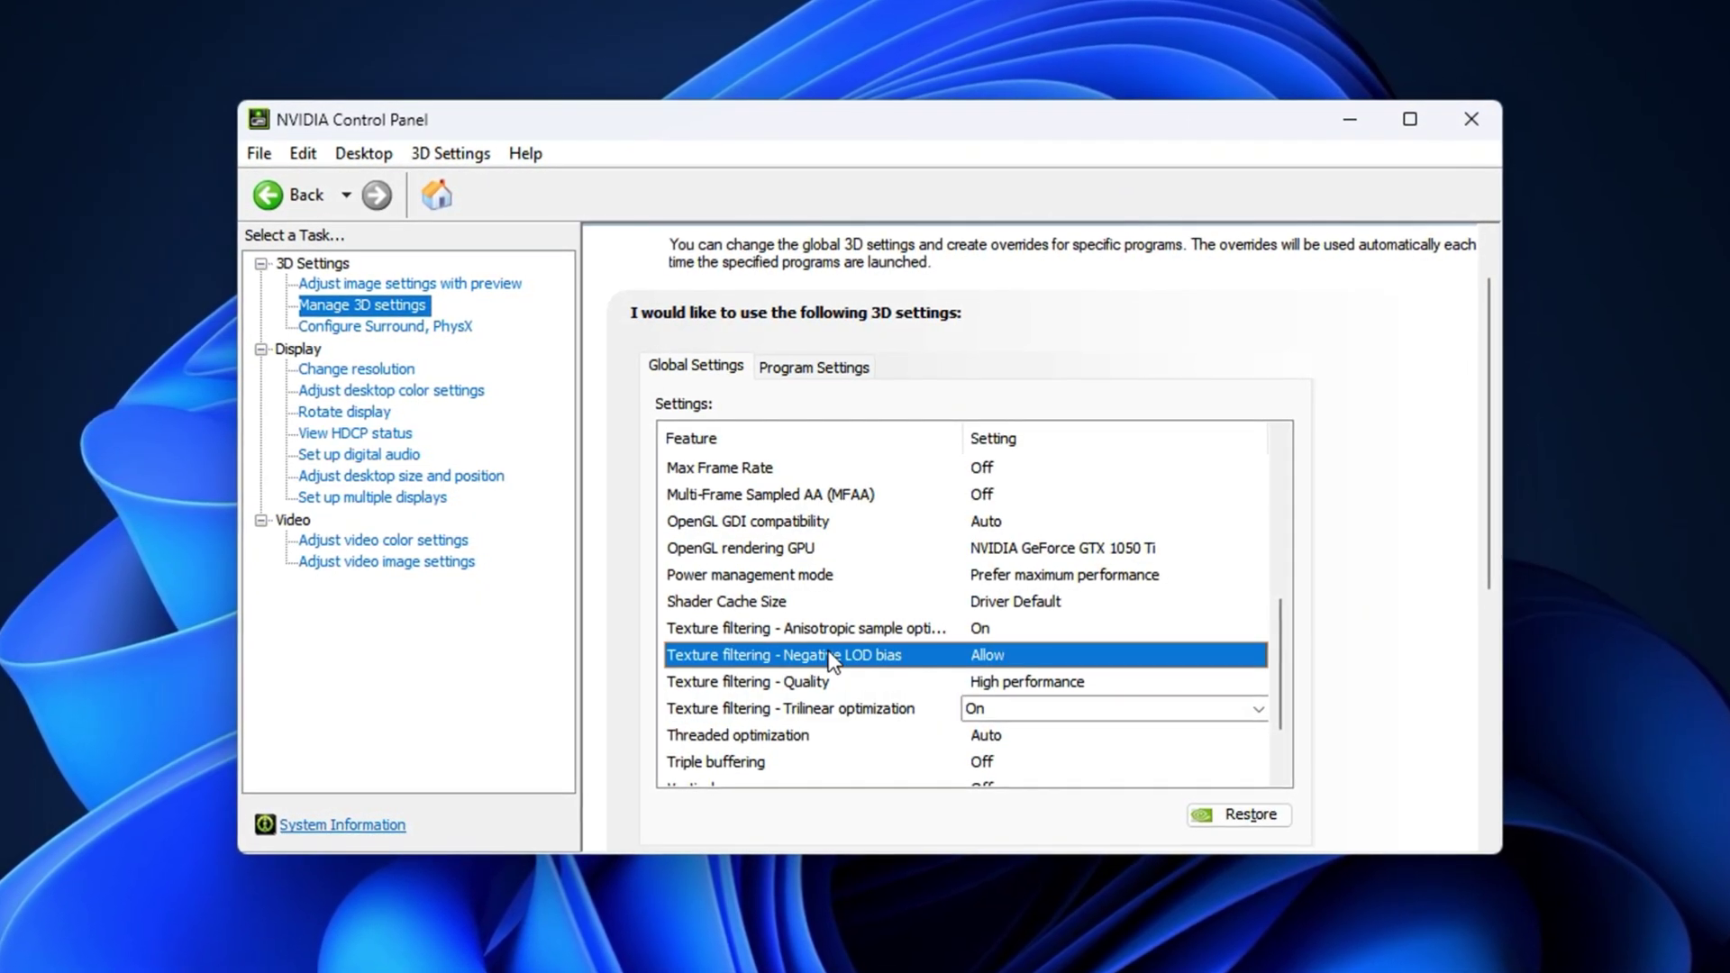
{"action": "left_click", "coordinate": [1038, 663]}
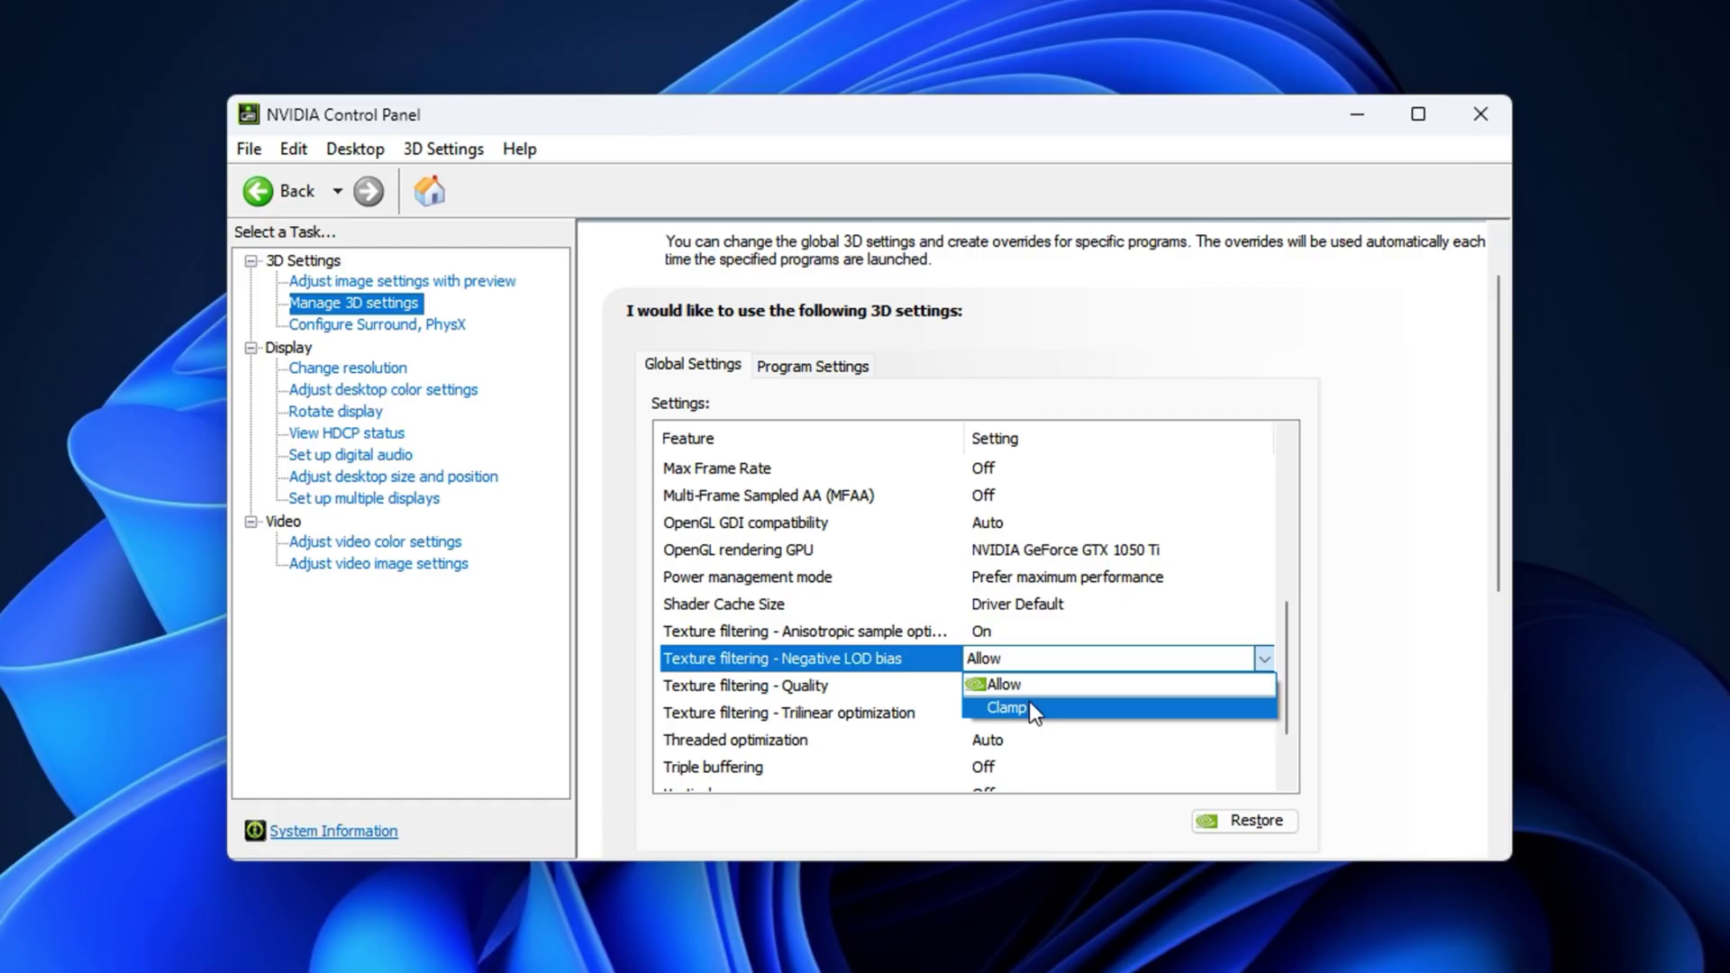
{"action": "left_click", "coordinate": [874, 662]}
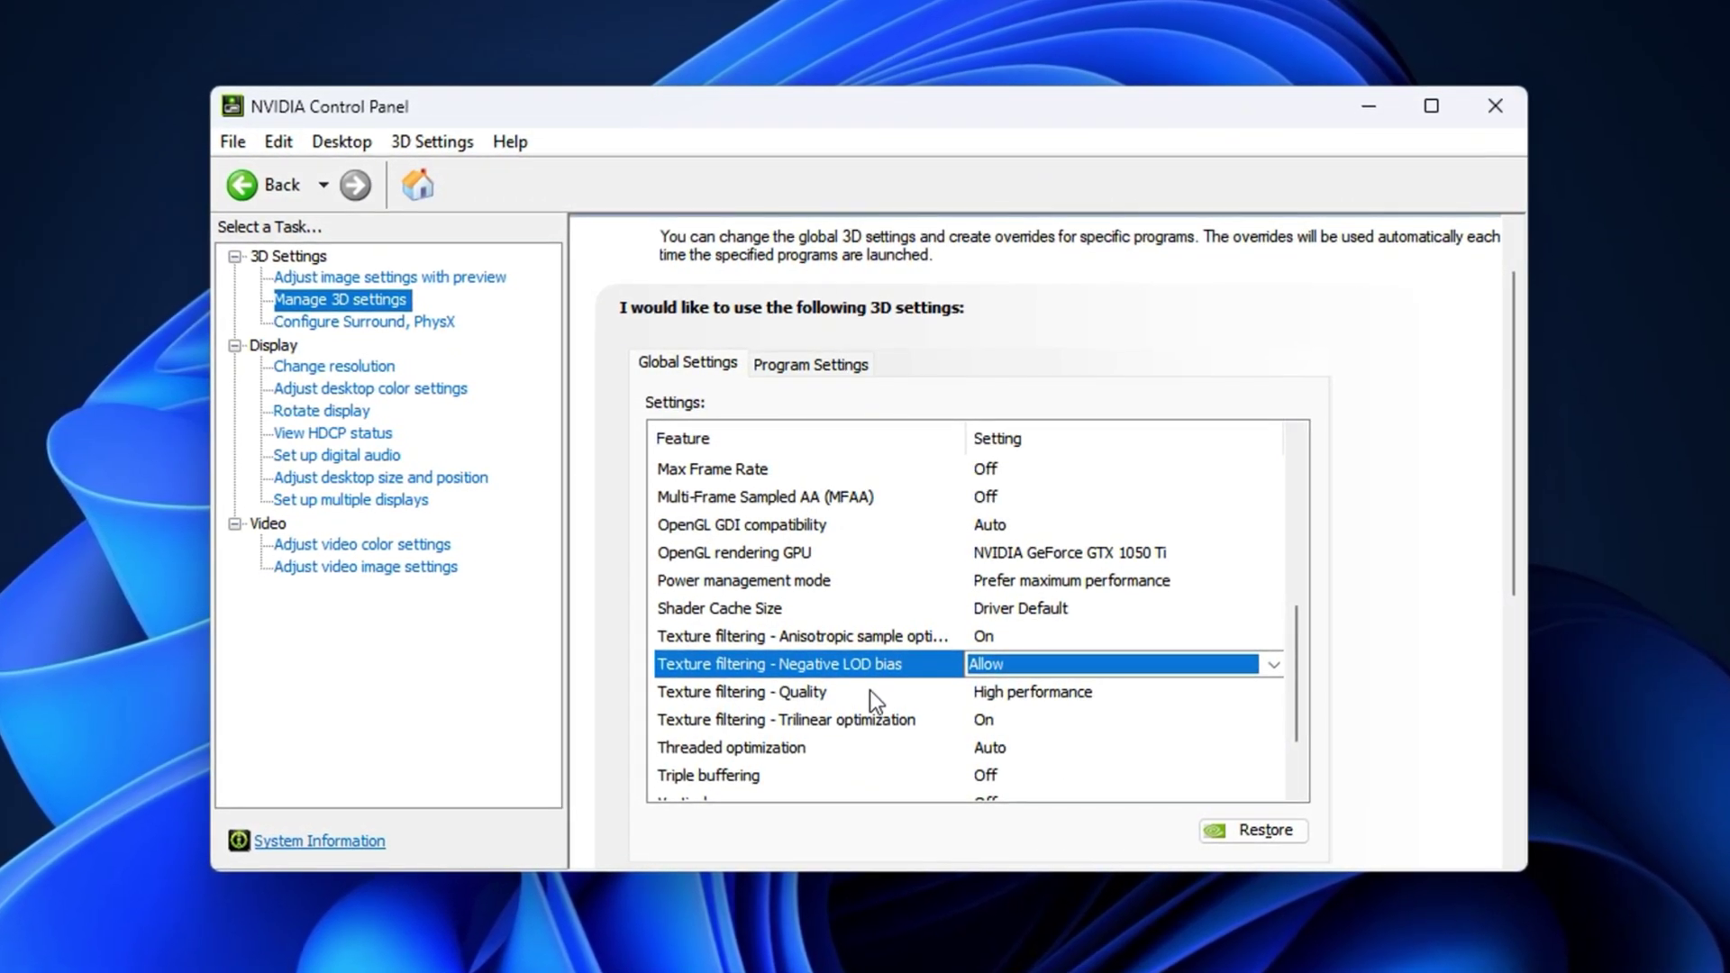
- Confirm the HP LA2205 uses the custom 1920 × 1080 resolution at 59Hz
{"action": "left_click", "coordinate": [353, 368]}
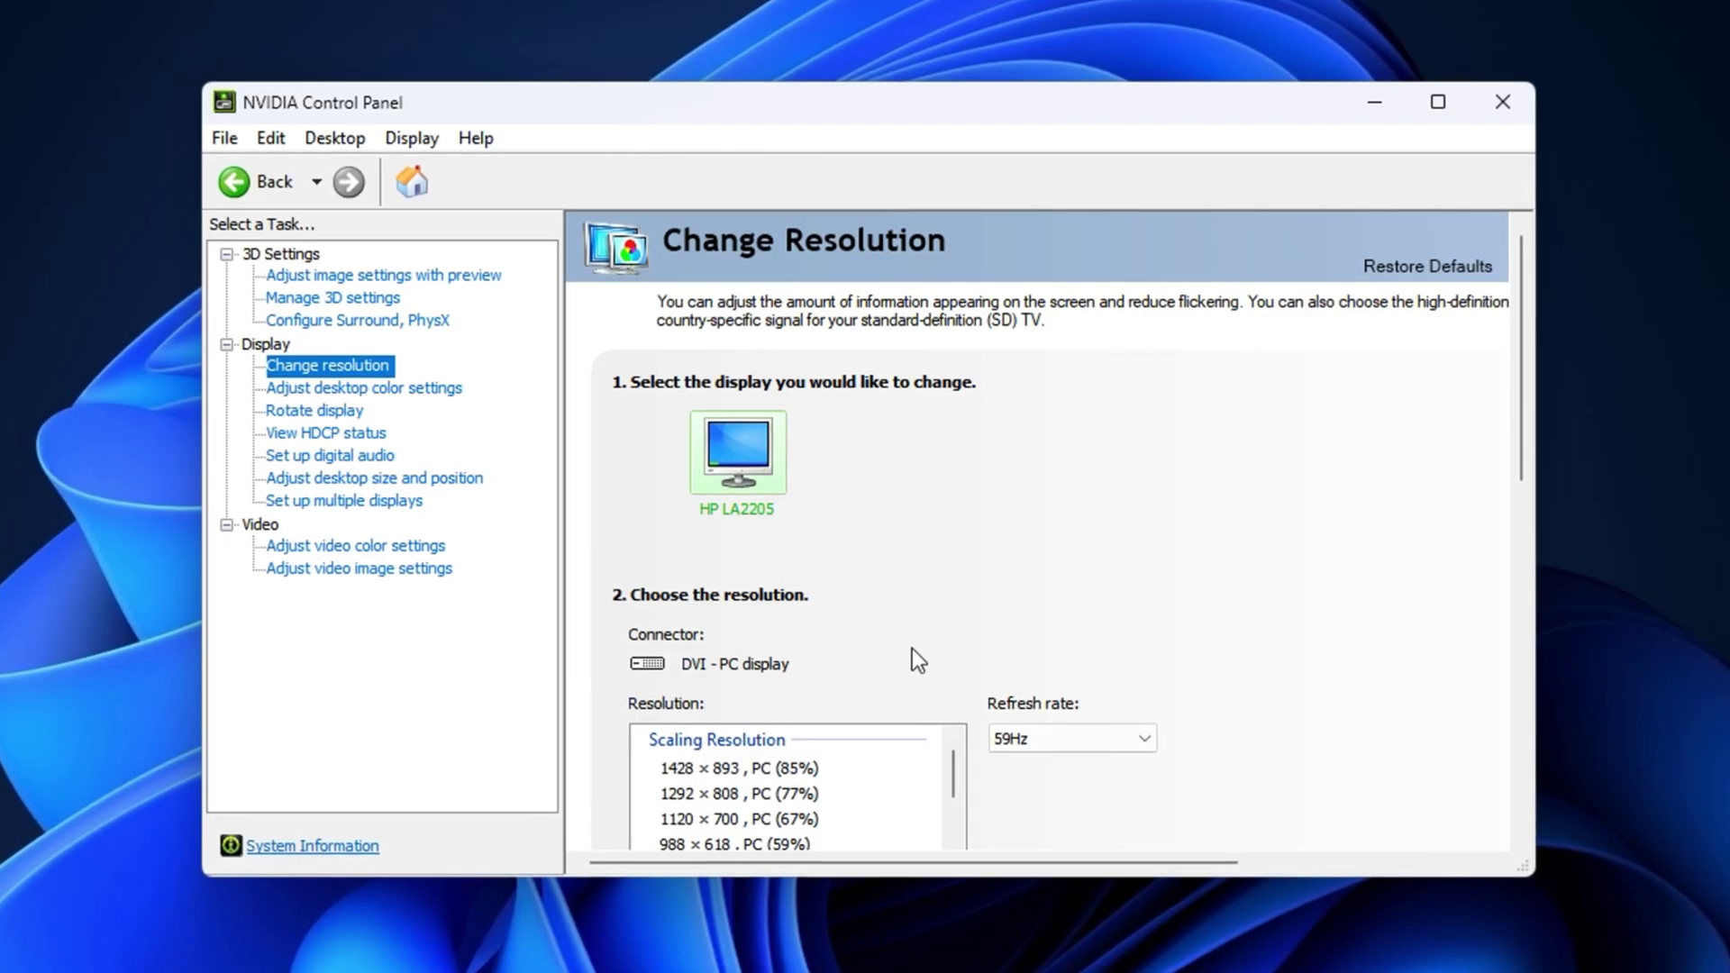
{"action": "scroll", "coordinate": [912, 647], "scroll_direction": "down", "scroll_amount": 2}
{"action": "scroll", "coordinate": [884, 649], "scroll_direction": "down", "scroll_amount": 3}
{"action": "scroll", "coordinate": [882, 651], "scroll_direction": "up", "scroll_amount": 3}
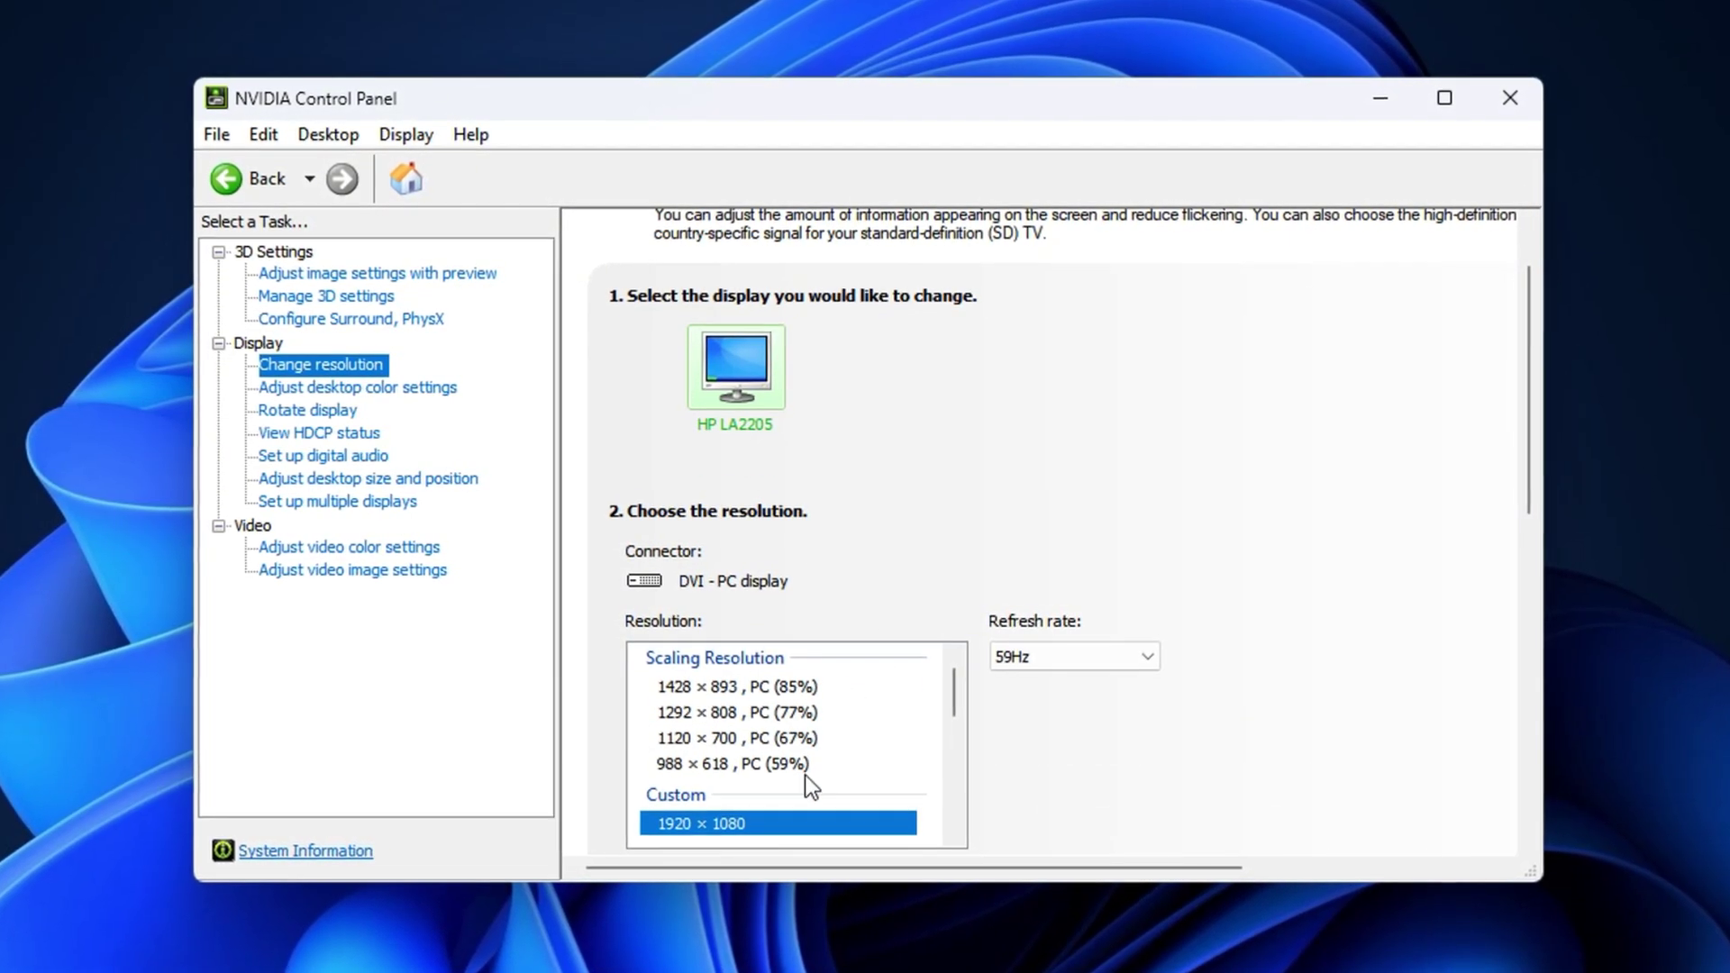
{"action": "scroll", "coordinate": [809, 711], "scroll_direction": "down", "scroll_amount": 1}
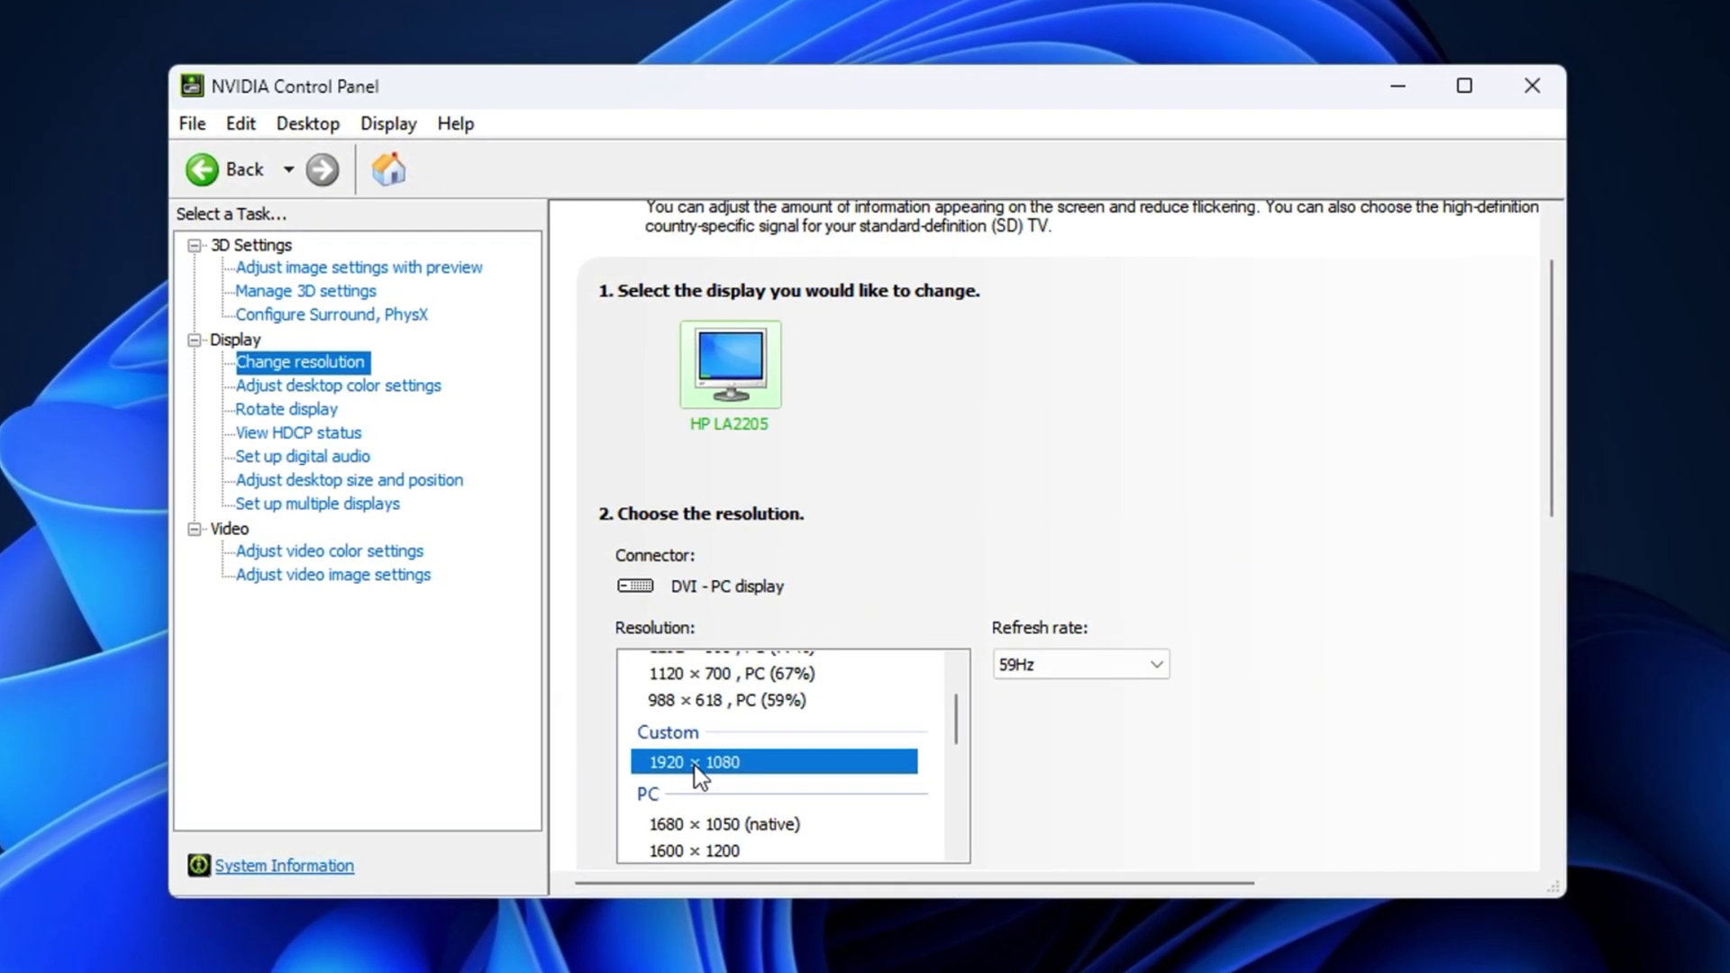
{"action": "left_click", "coordinate": [1131, 667]}
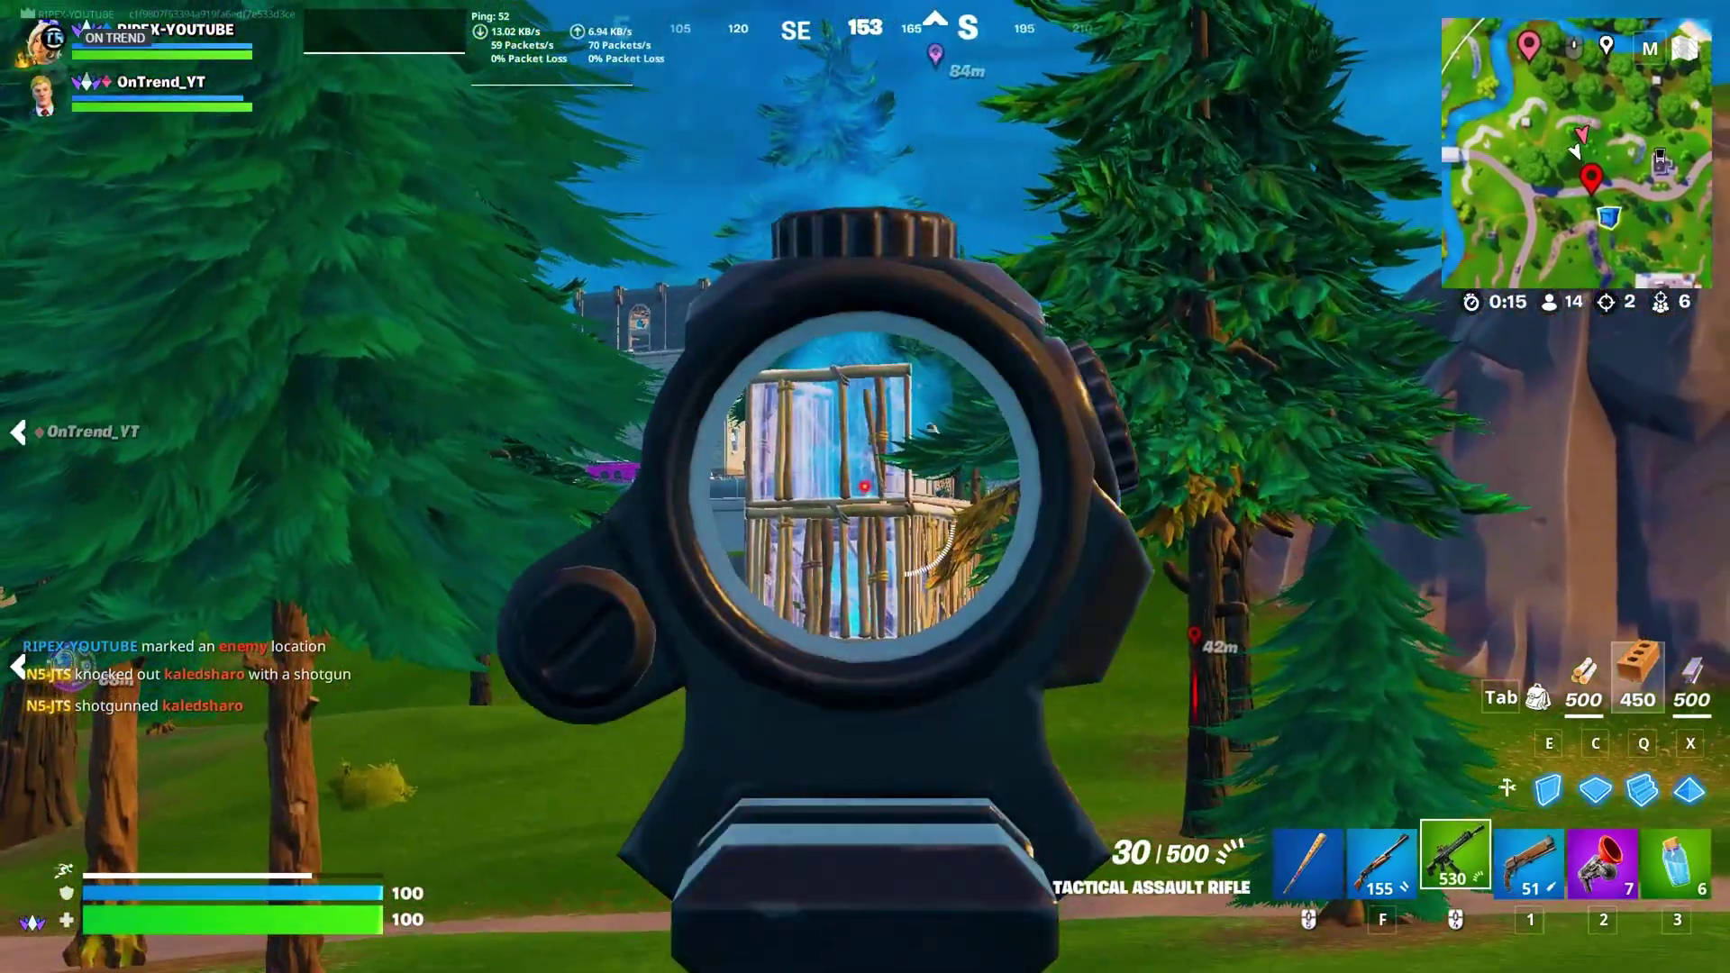
- Empty the Tactical Assault Rifle into the enemy's wooden build
{"action": "left_click", "coordinate": [865, 486]}
{"action": "left_click", "coordinate": [865, 487]}
{"action": "left_click", "coordinate": [865, 487]}
{"action": "left_click", "coordinate": [865, 487]}
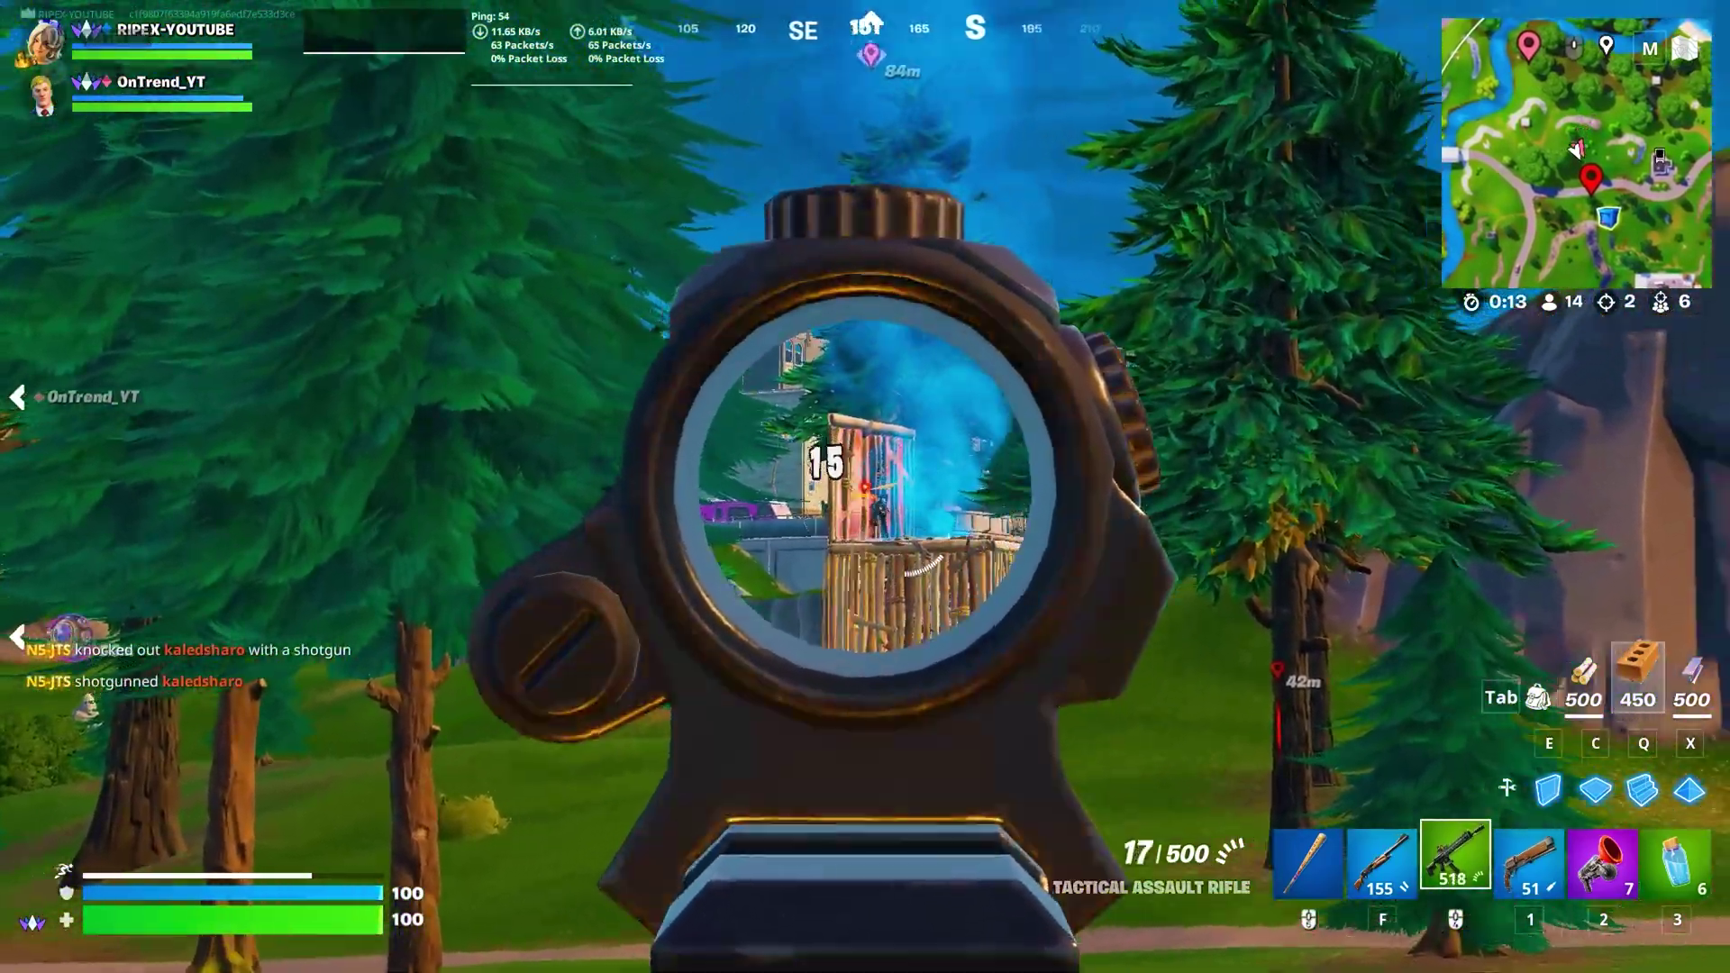
{"action": "left_click", "coordinate": [865, 487]}
{"action": "left_click", "coordinate": [865, 487]}
{"action": "left_click", "coordinate": [865, 486]}
{"action": "left_click", "coordinate": [865, 486]}
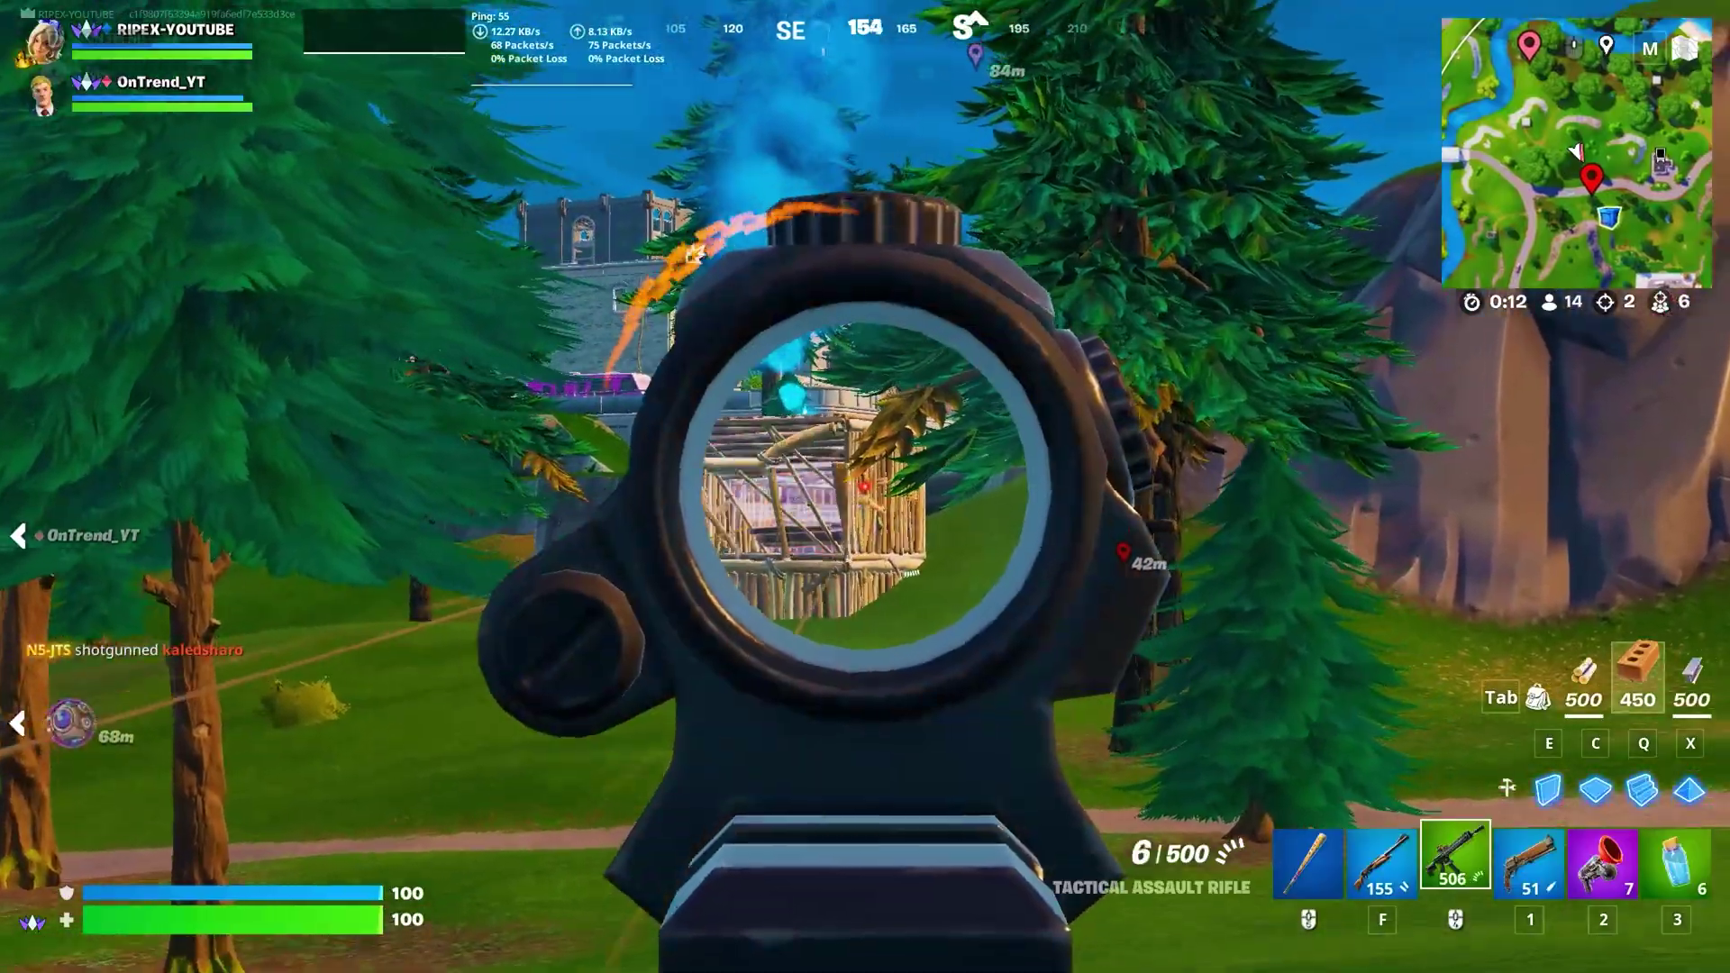
{"action": "left_click", "coordinate": [865, 486]}
{"action": "left_click", "coordinate": [865, 487]}
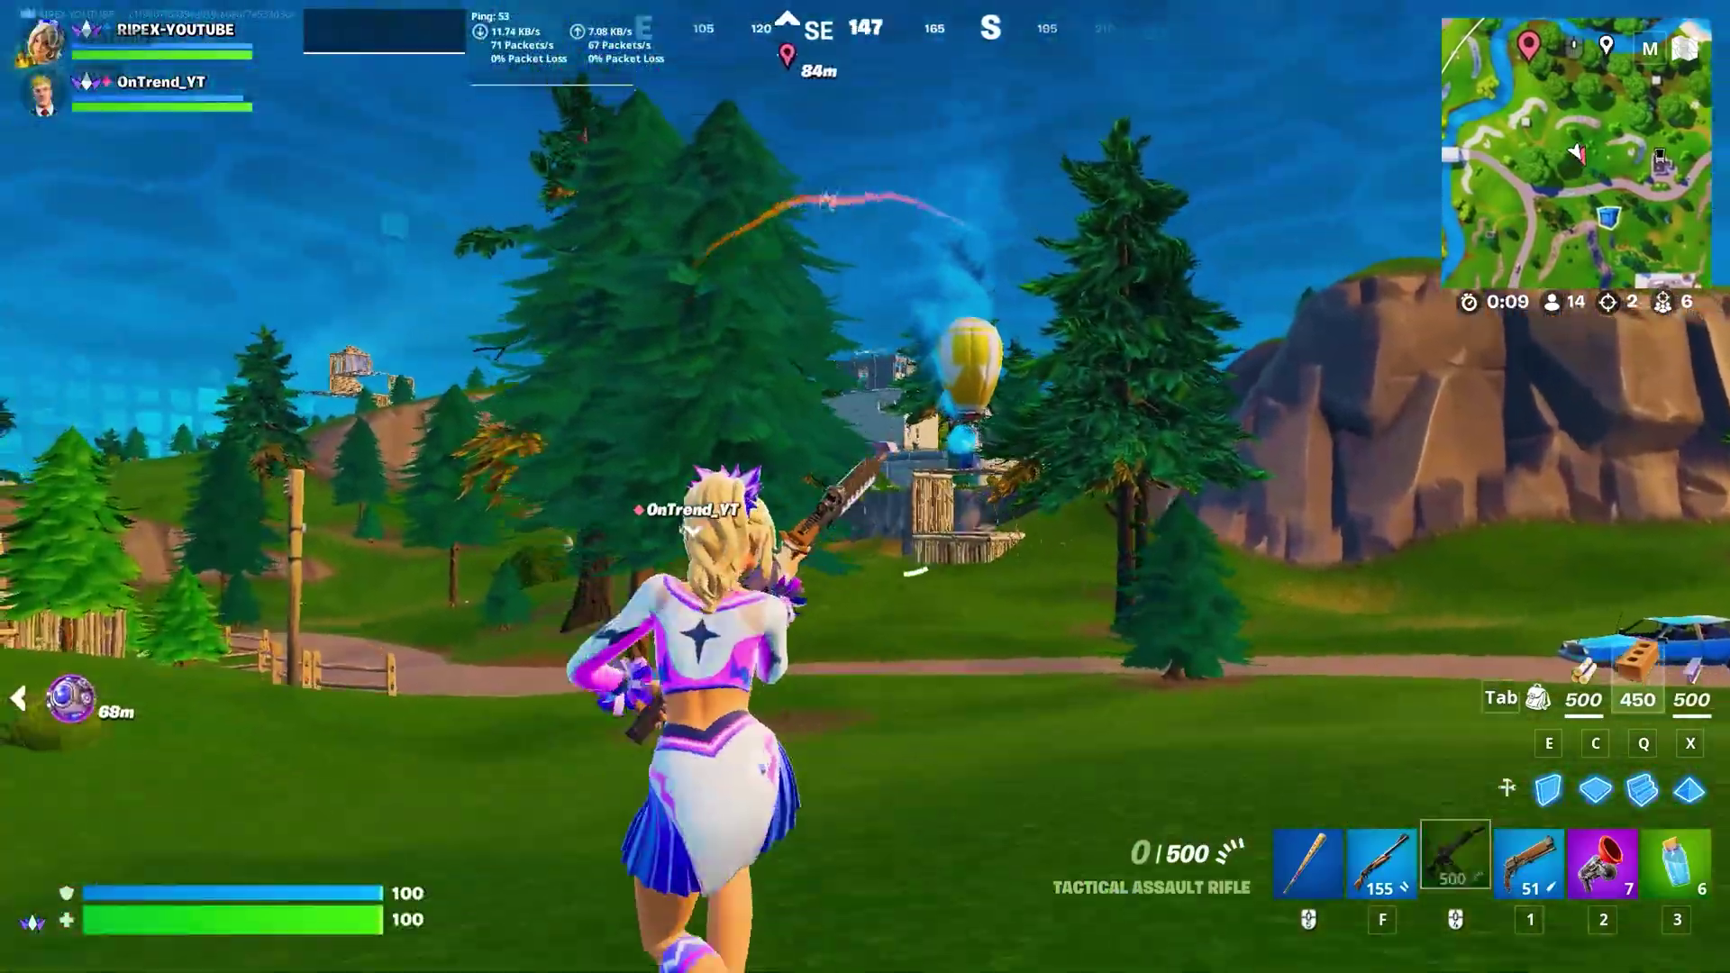
- Reload, switch weapons, and build brick ramps and walls to take the high ground
{"action": "key", "text": "r"}
{"action": "key", "text": "1"}
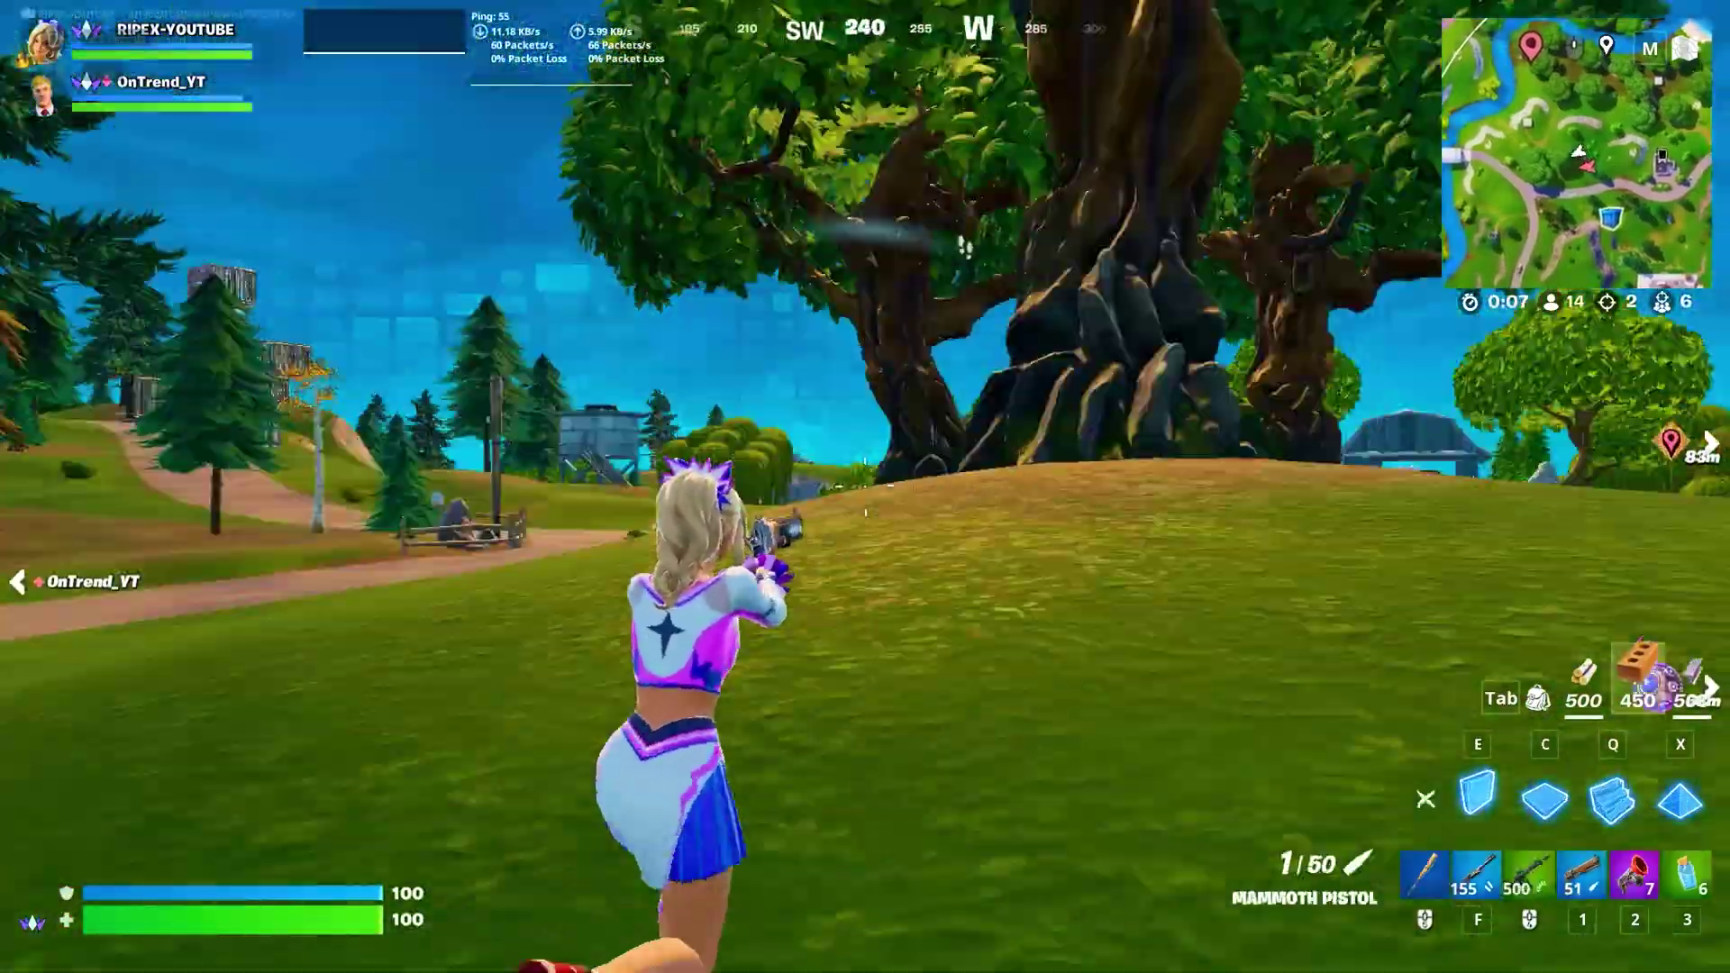
{"action": "key", "text": "e"}
{"action": "key", "text": "q"}
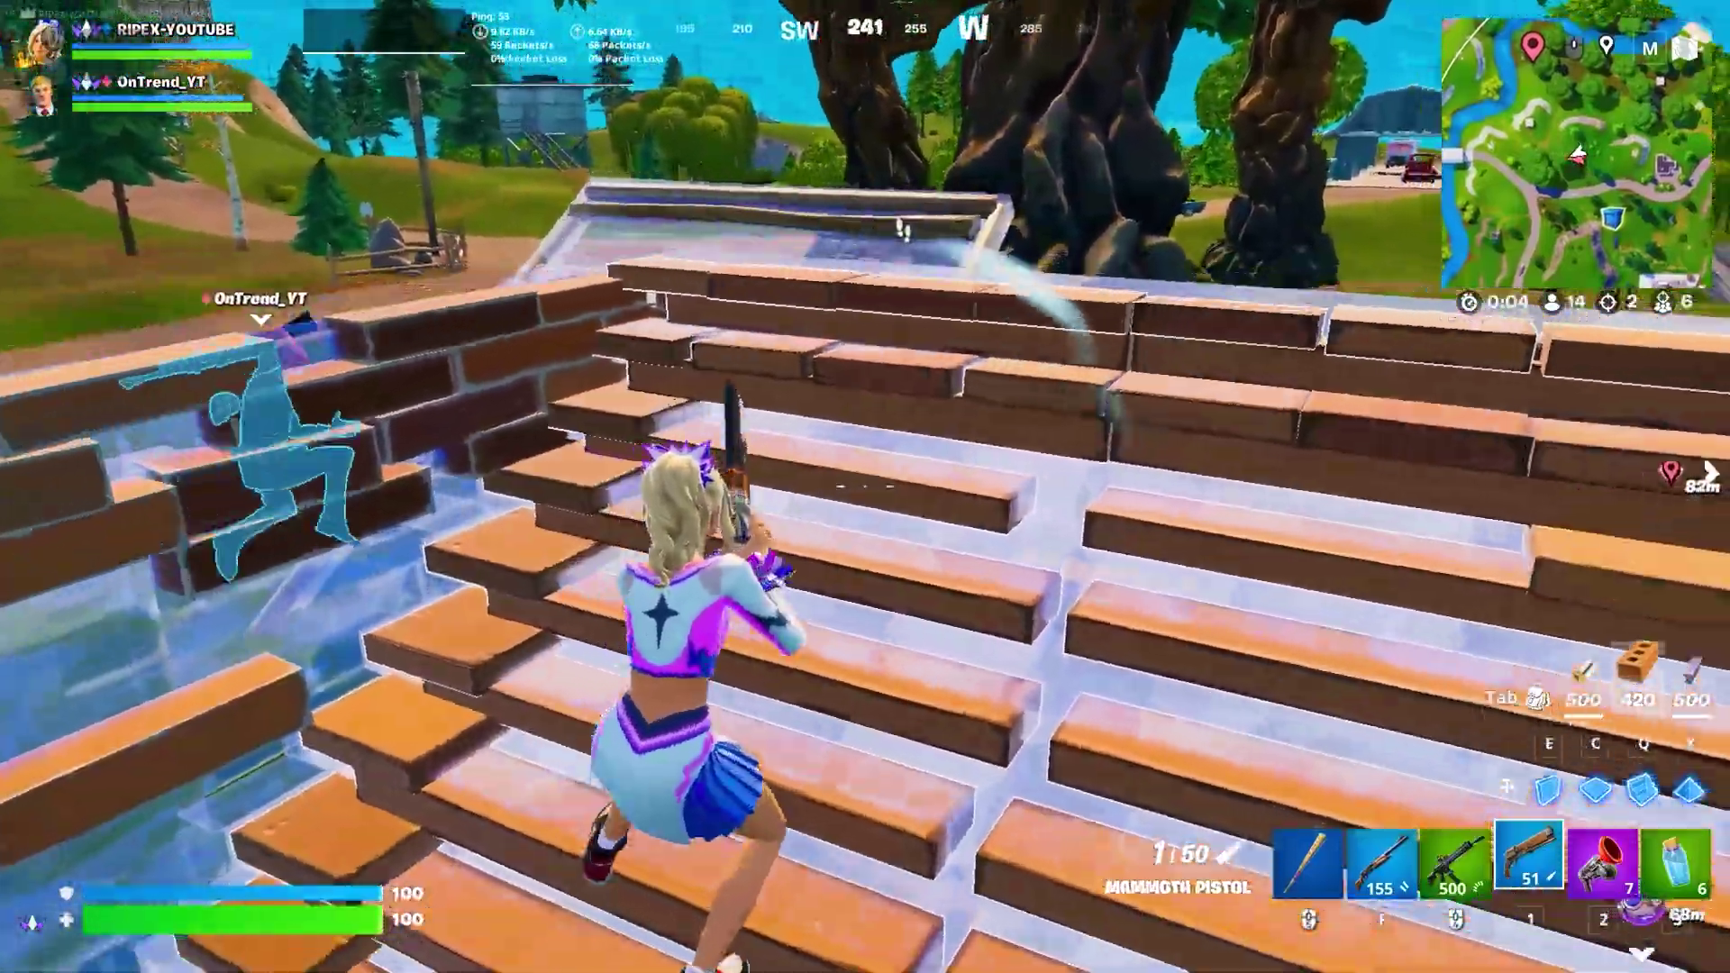
{"action": "key", "text": "q"}
{"action": "left_click", "coordinate": [865, 487]}
{"action": "left_click", "coordinate": [865, 487]}
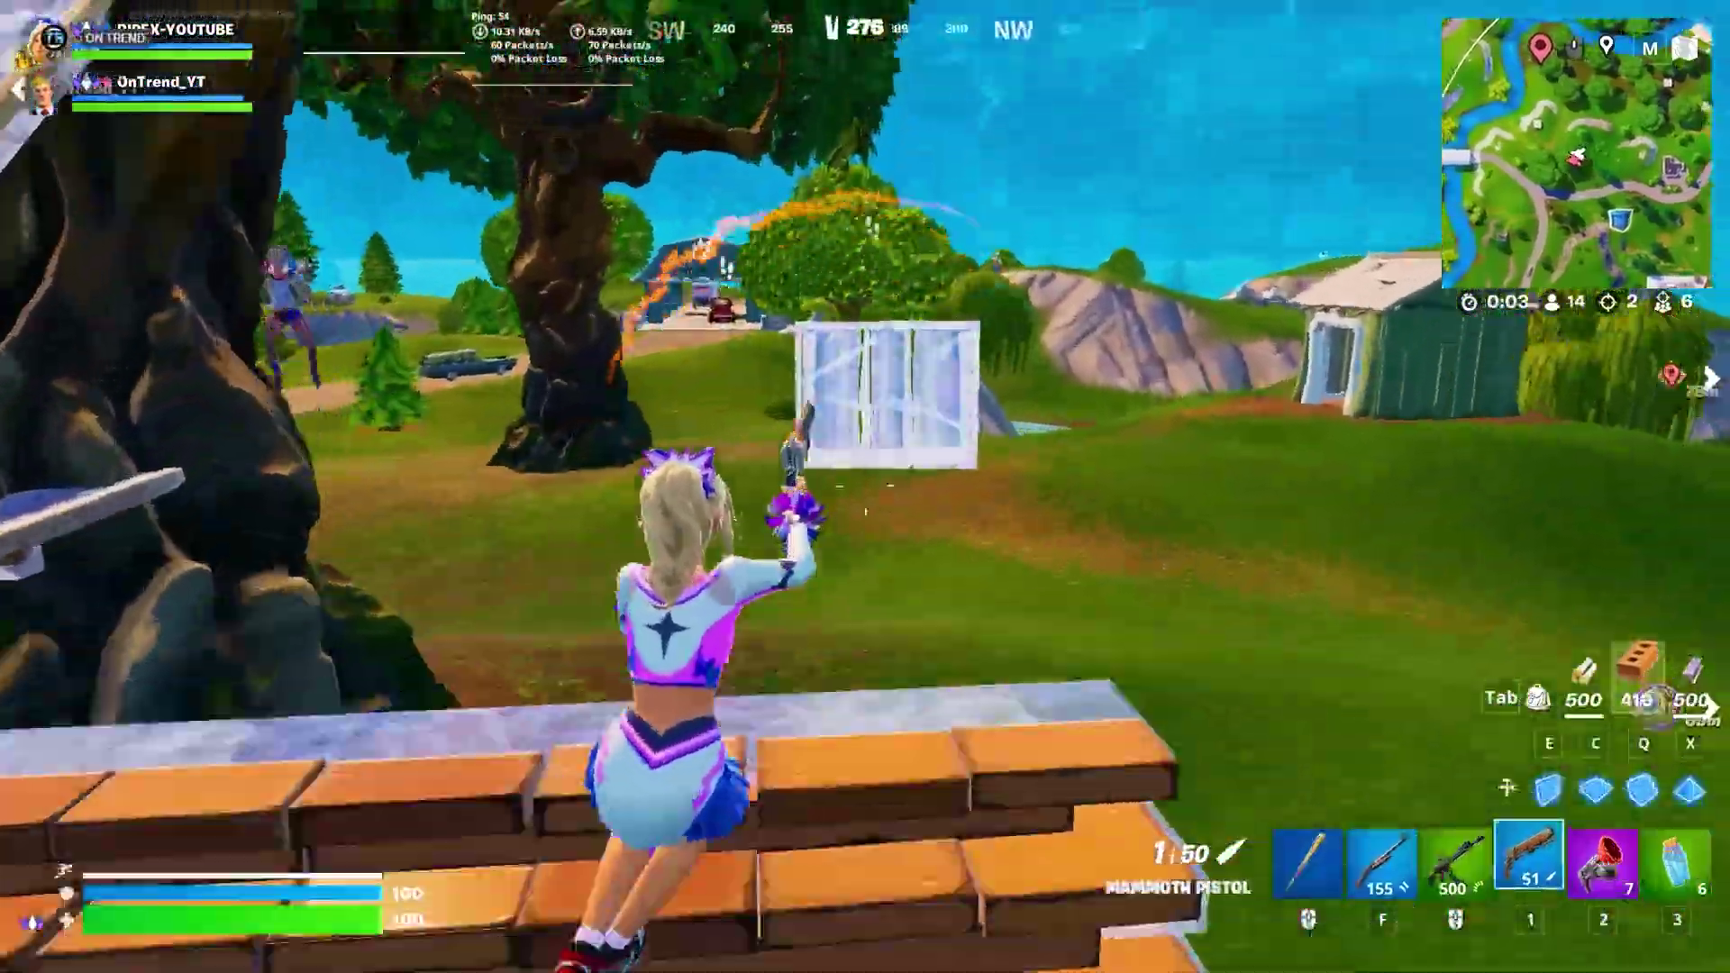
{"action": "left_click", "coordinate": [865, 486]}
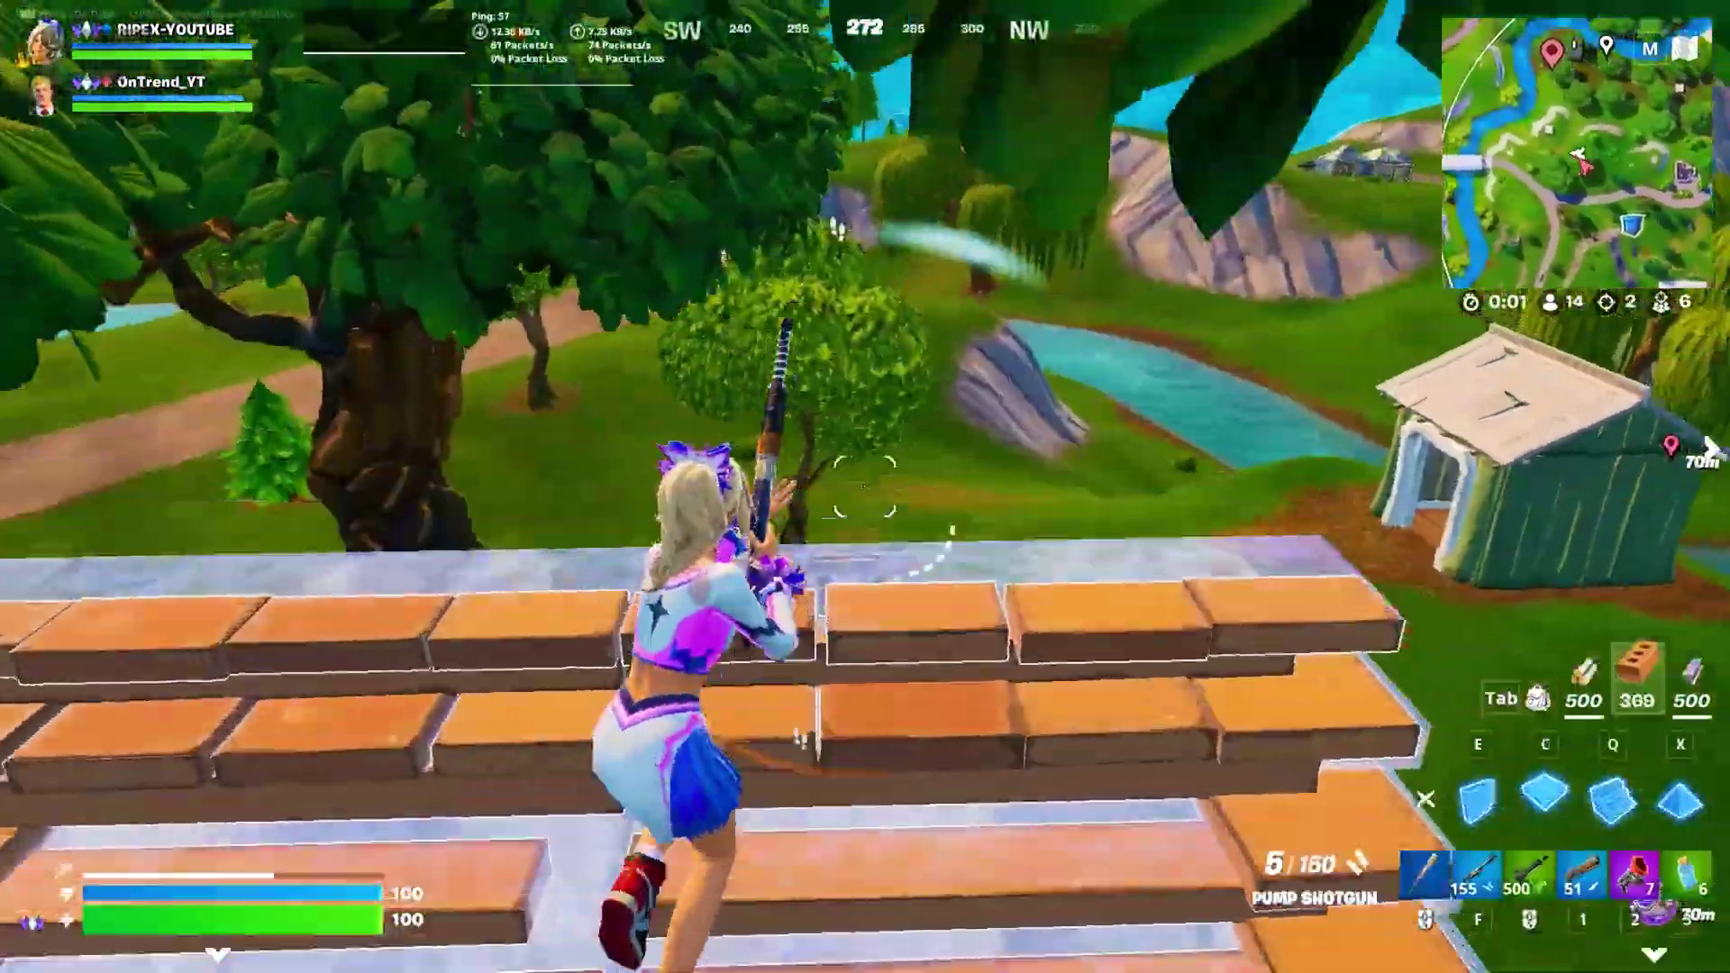